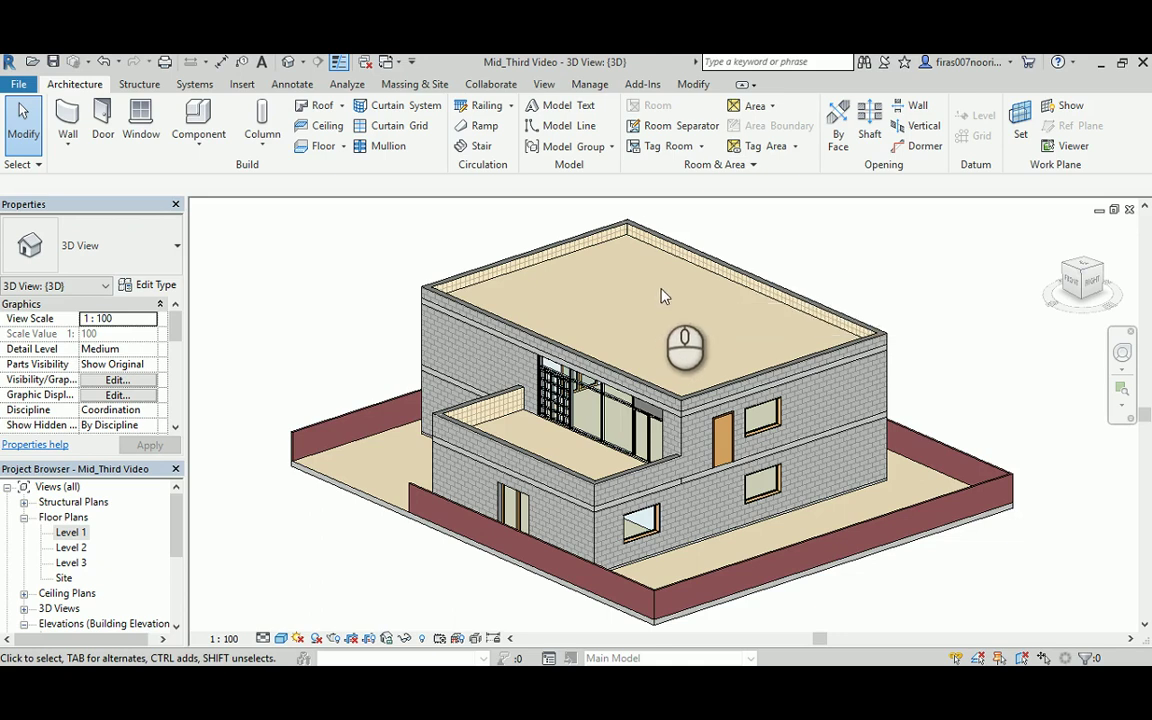
Open the Level 2 floor plan and compare the single-flush door in the east wall with the midterm reference slide.
middle_drag(673, 365, 655, 345)
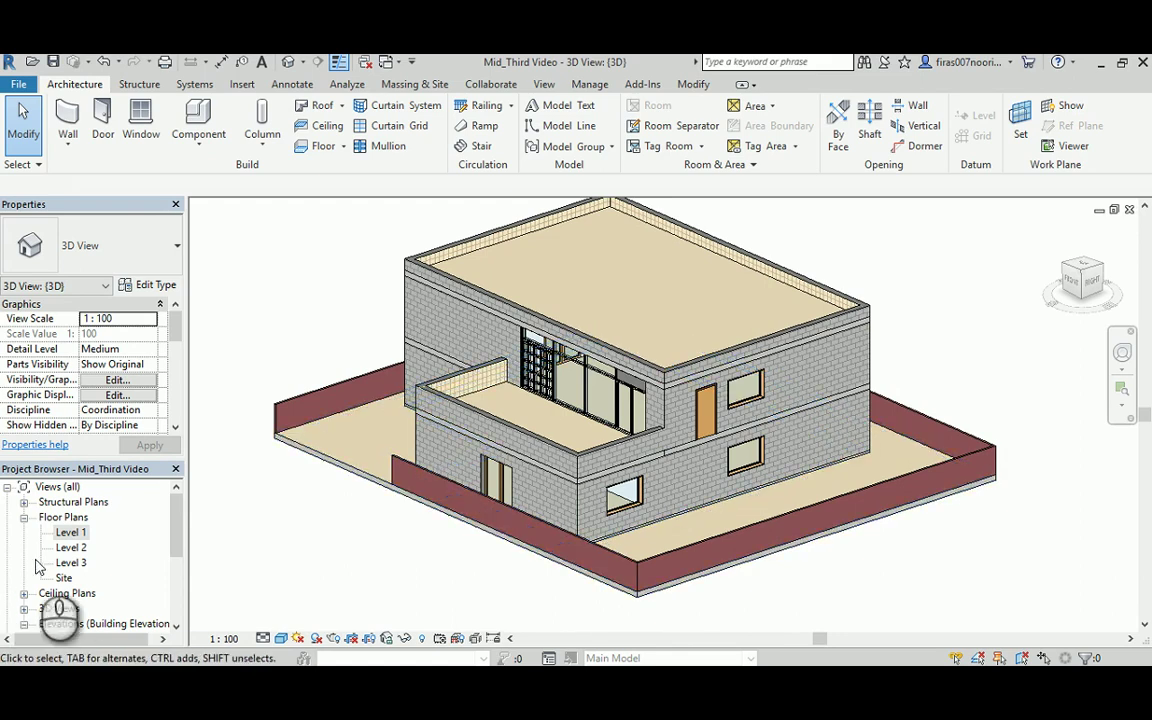
double_click(71, 547)
scroll(640, 437, up, 5)
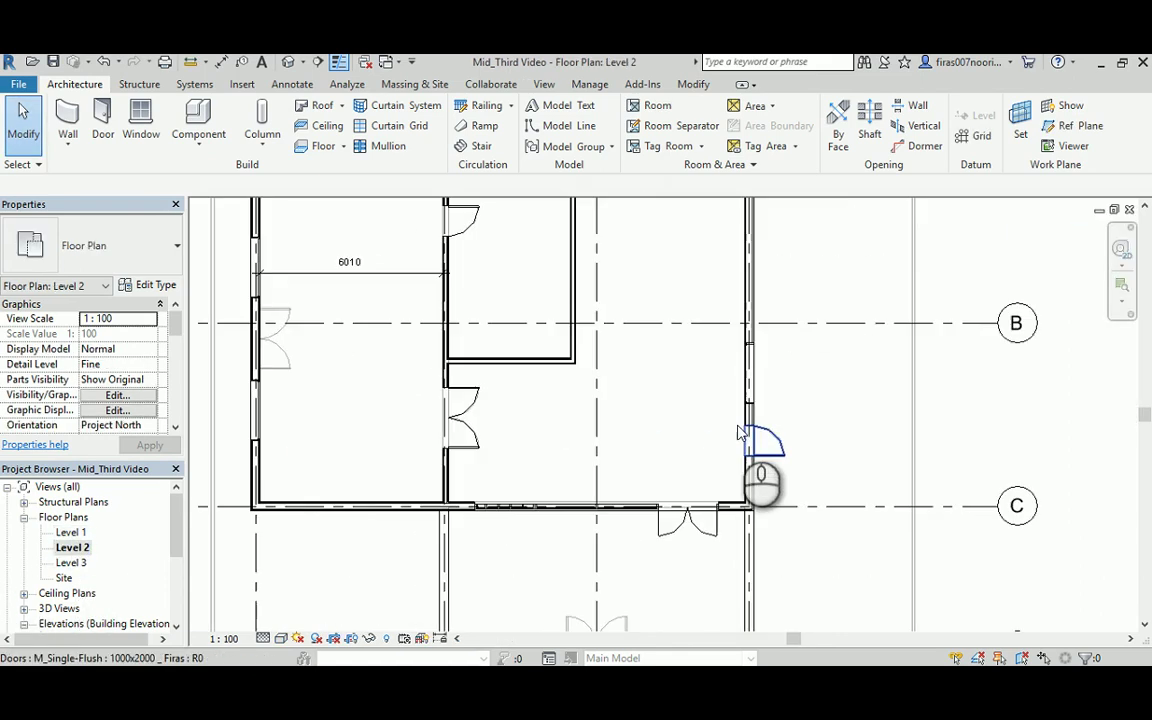
click(768, 441)
middle_drag(762, 439, 727, 390)
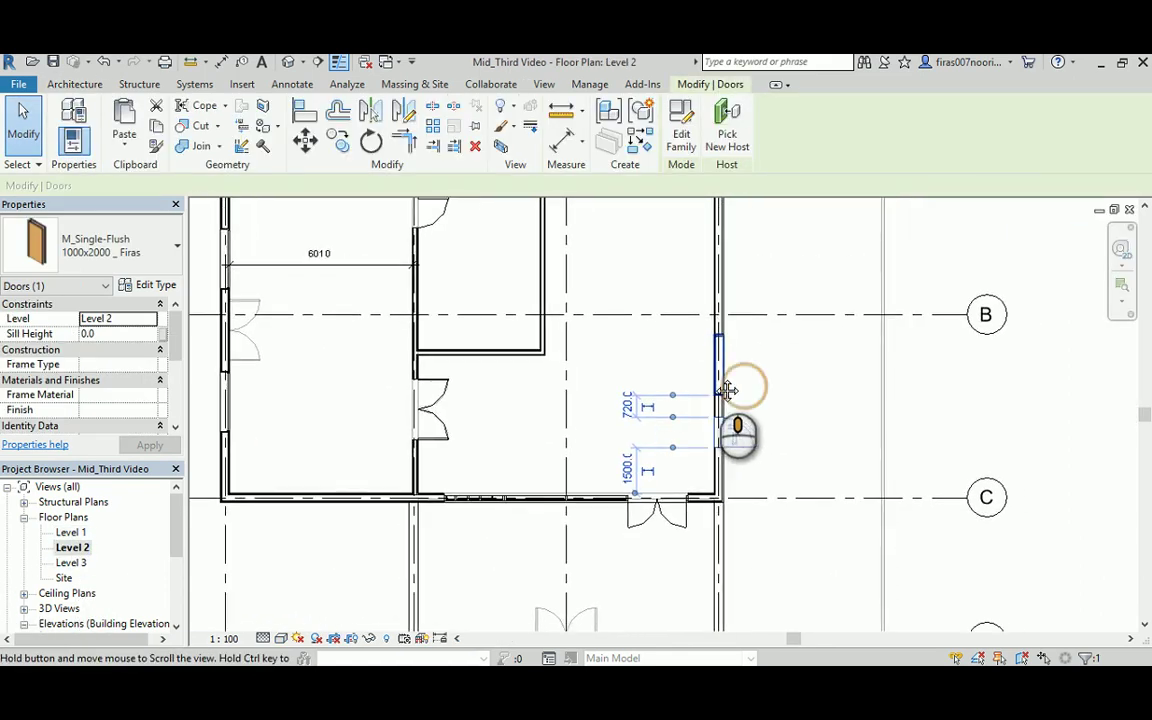
key(alt+Tab)
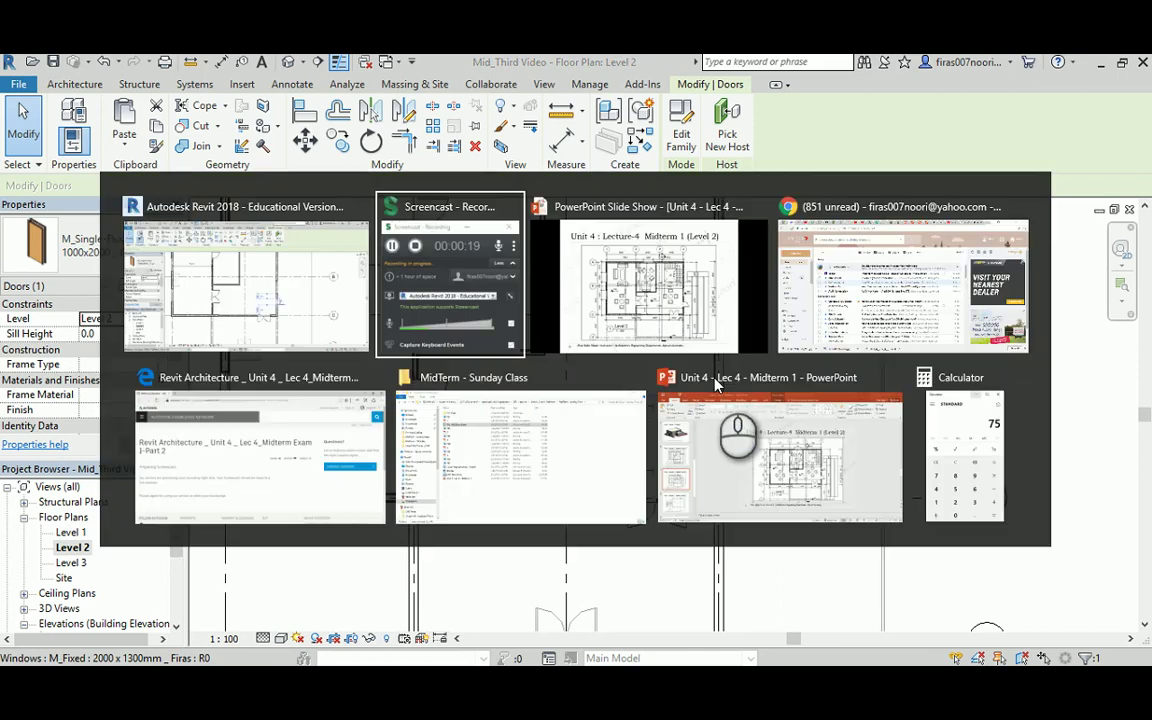
key(alt+Tab)
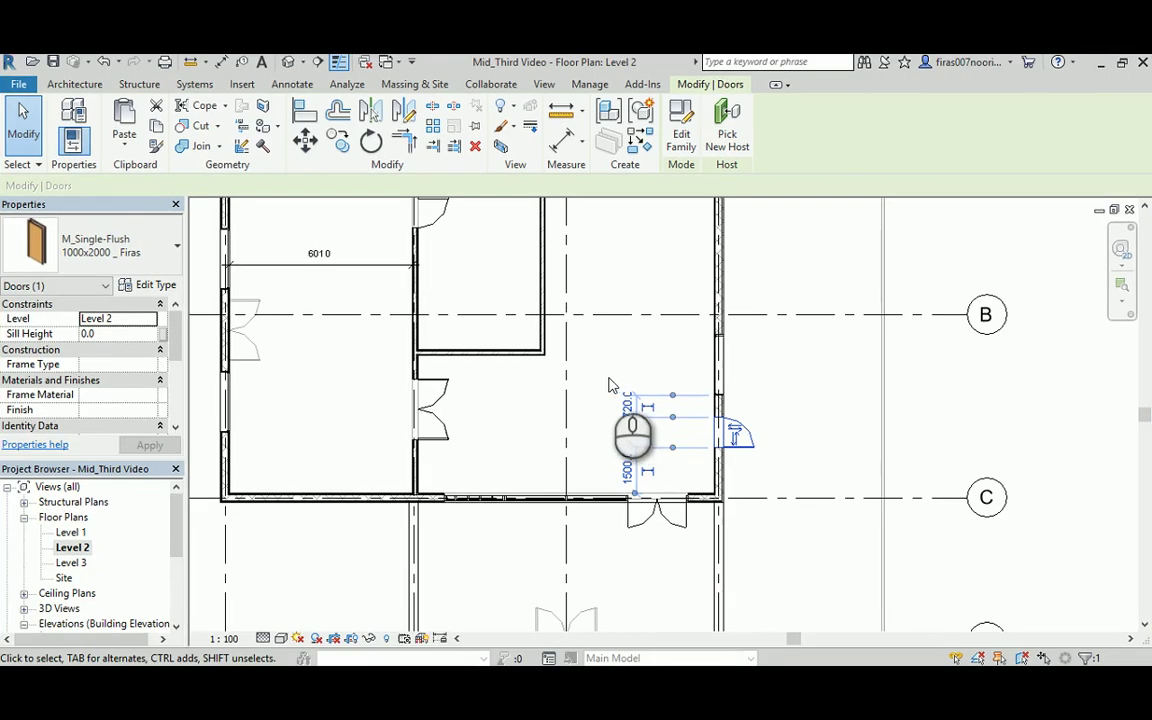
Measure the east door's distance to the outer face of the wall along grid C.
drag(612, 386, 790, 420)
click(788, 414)
click(742, 437)
scroll(660, 475, up, 3)
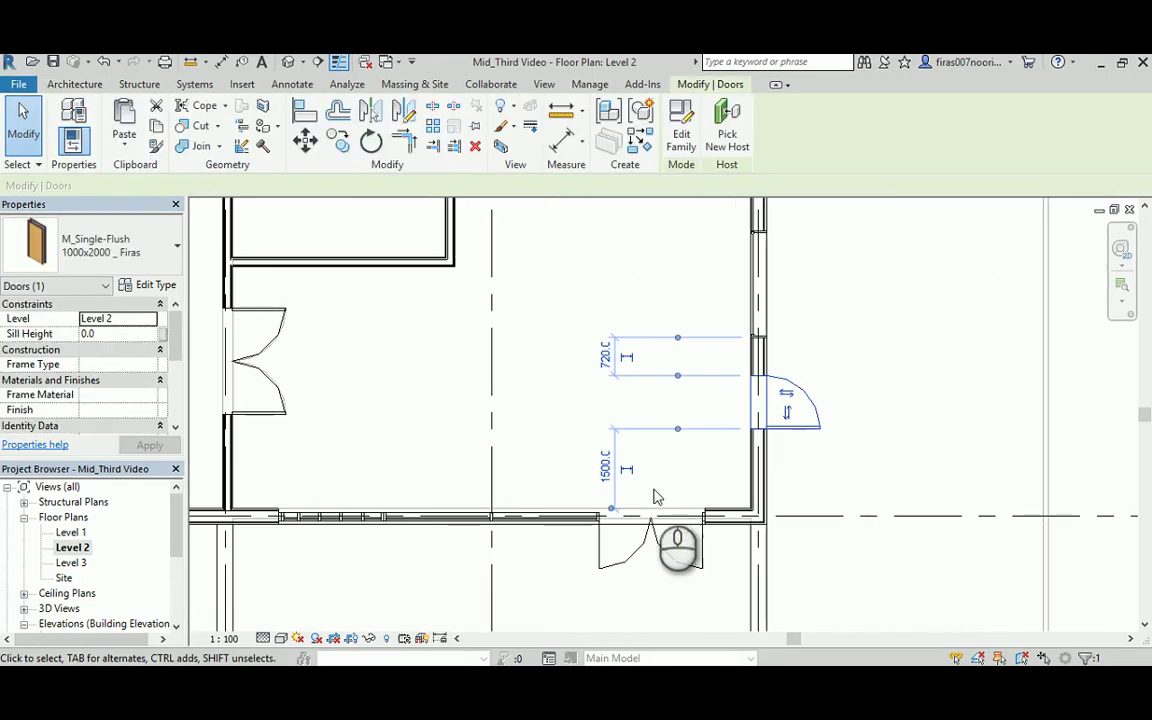
drag(612, 511, 706, 519)
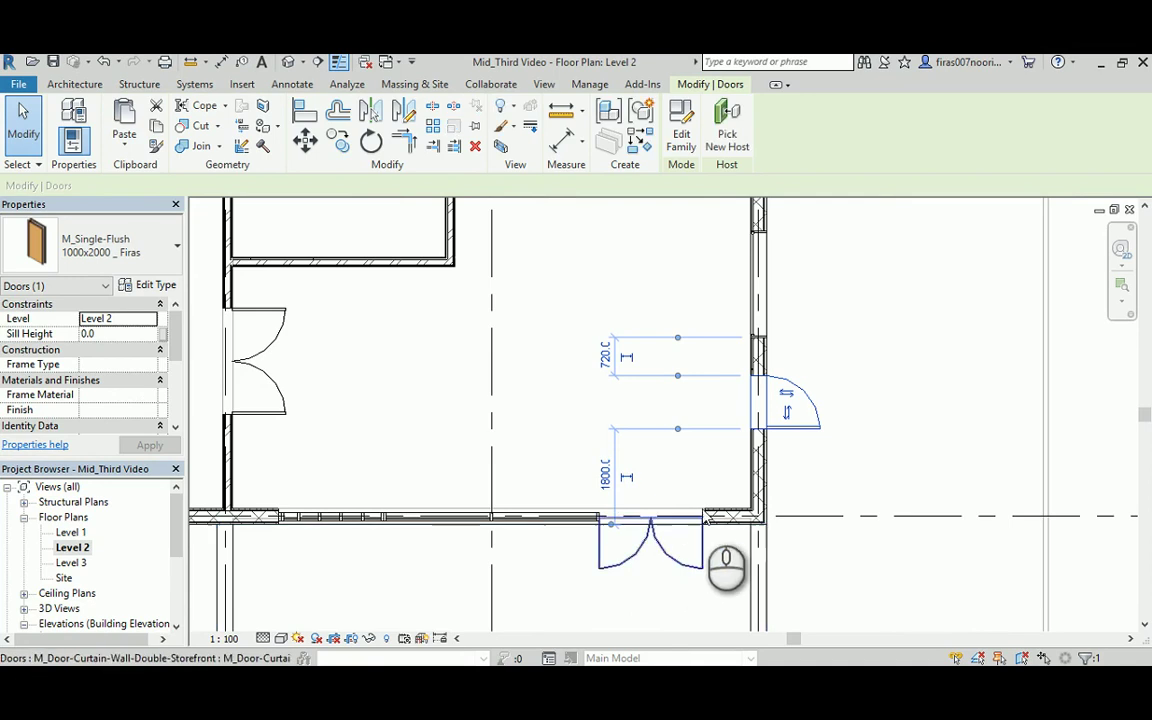
click(829, 455)
Check the Level 2 reference slide and set the distance between the east wall's window and single door to 990 mm.
key(alt+Tab)
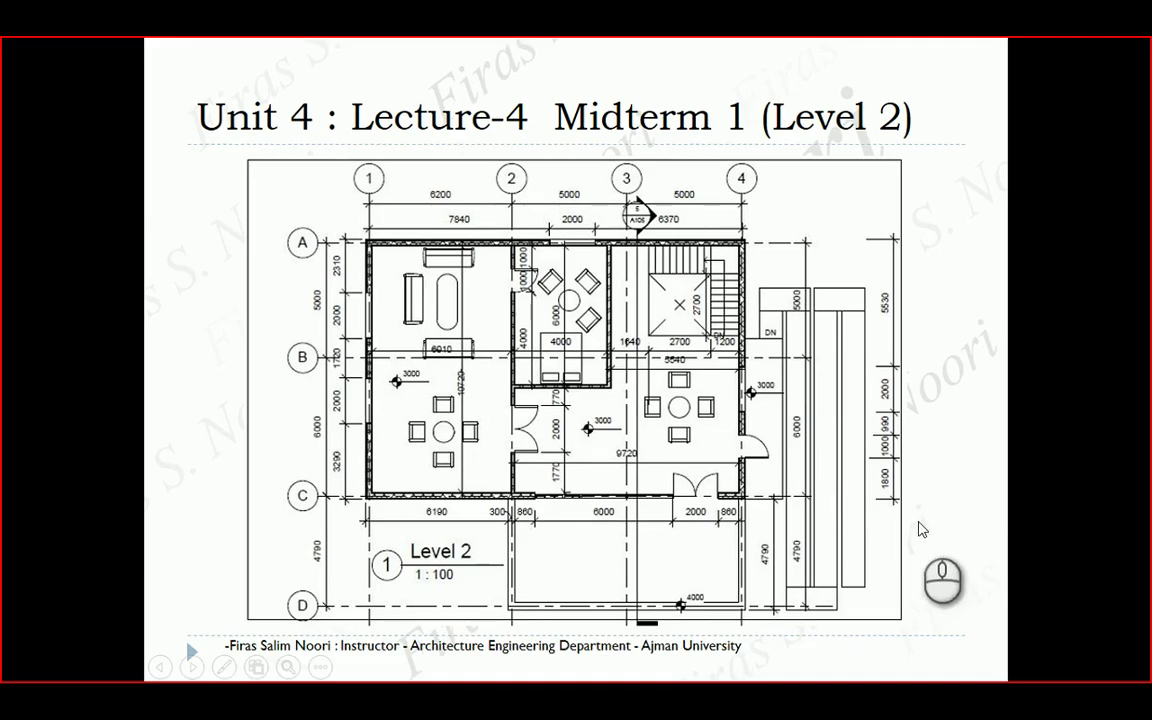
key(alt+Tab)
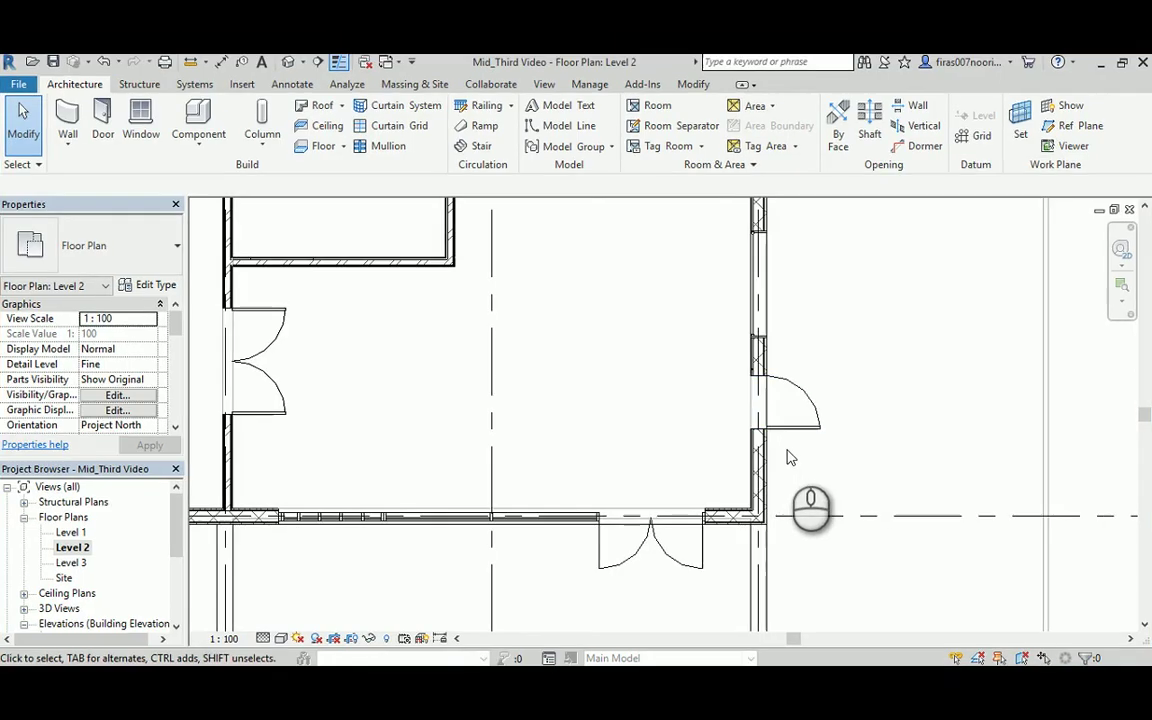
key(alt+Tab)
key(alt+Tab)
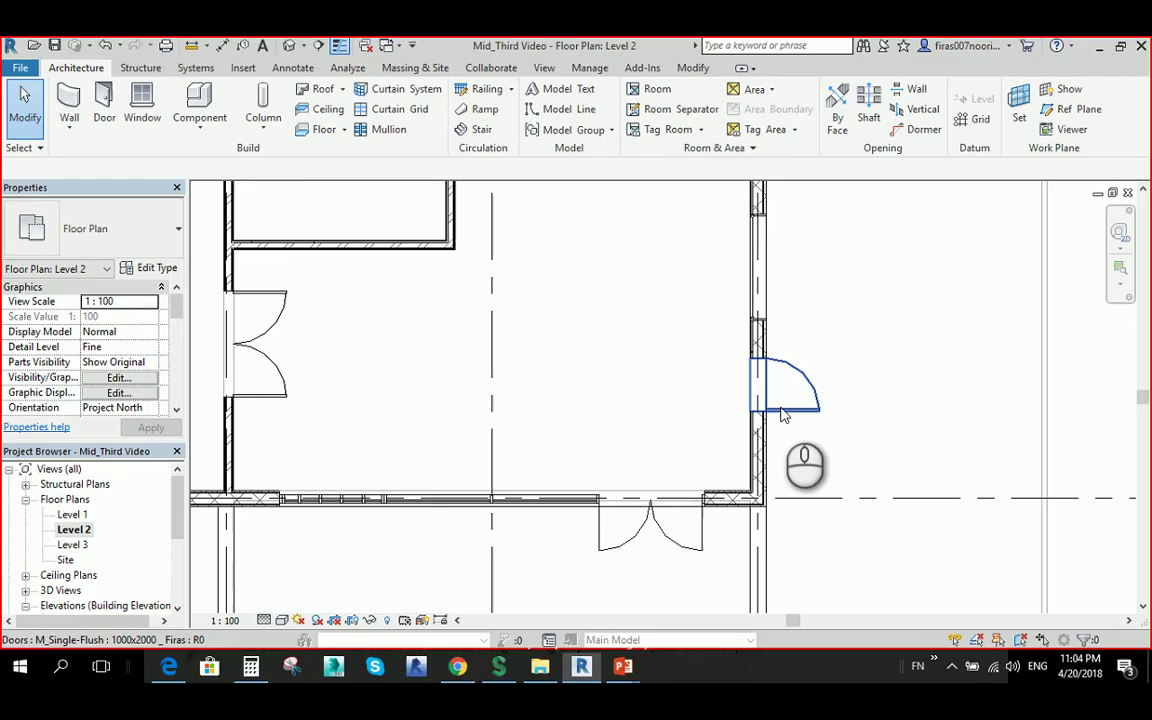
click(765, 319)
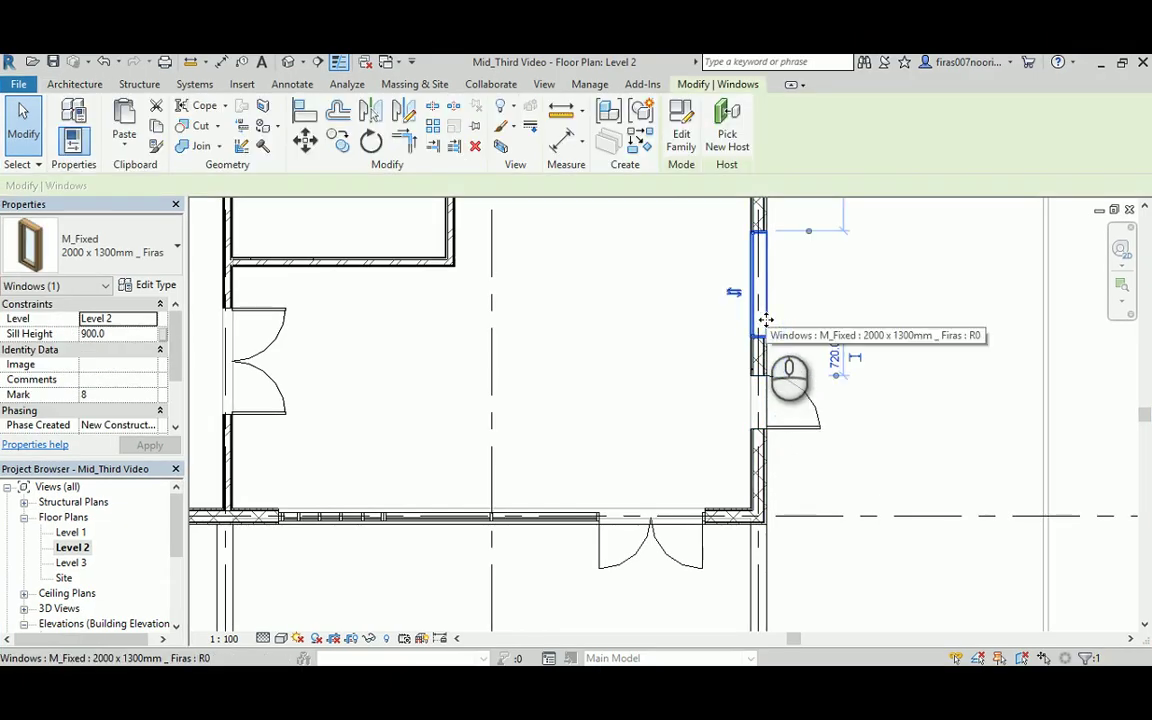
scroll(840, 350, up, 2)
click(820, 362)
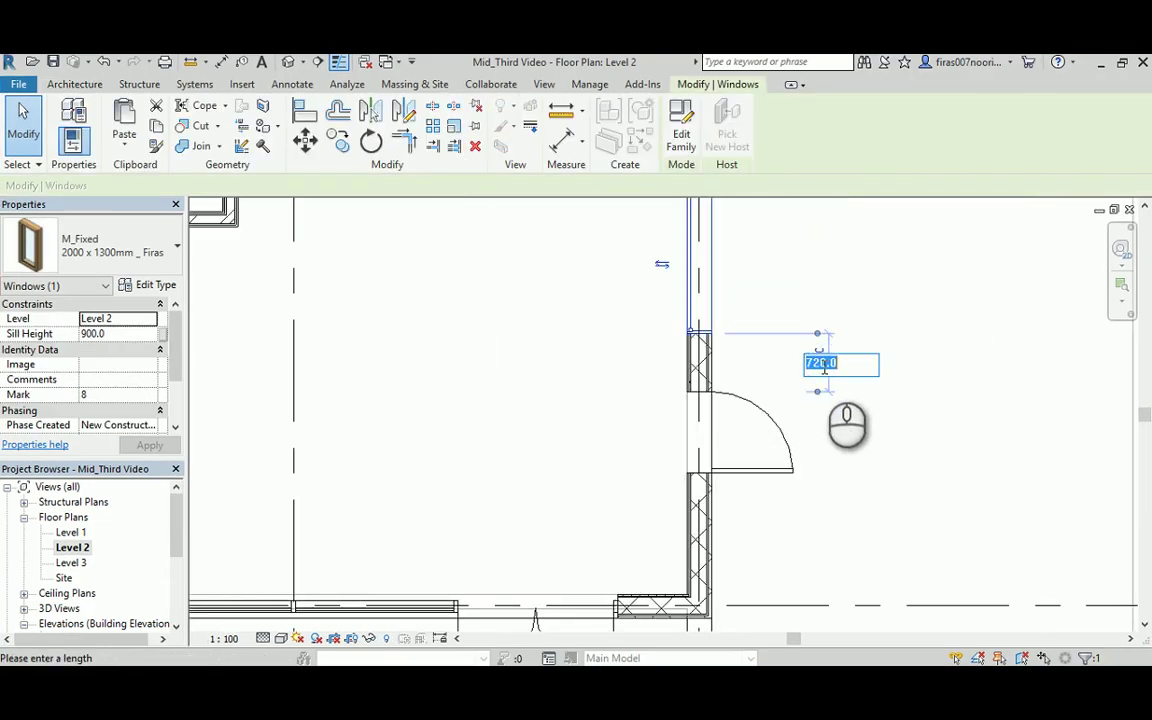
key(Return)
click(943, 432)
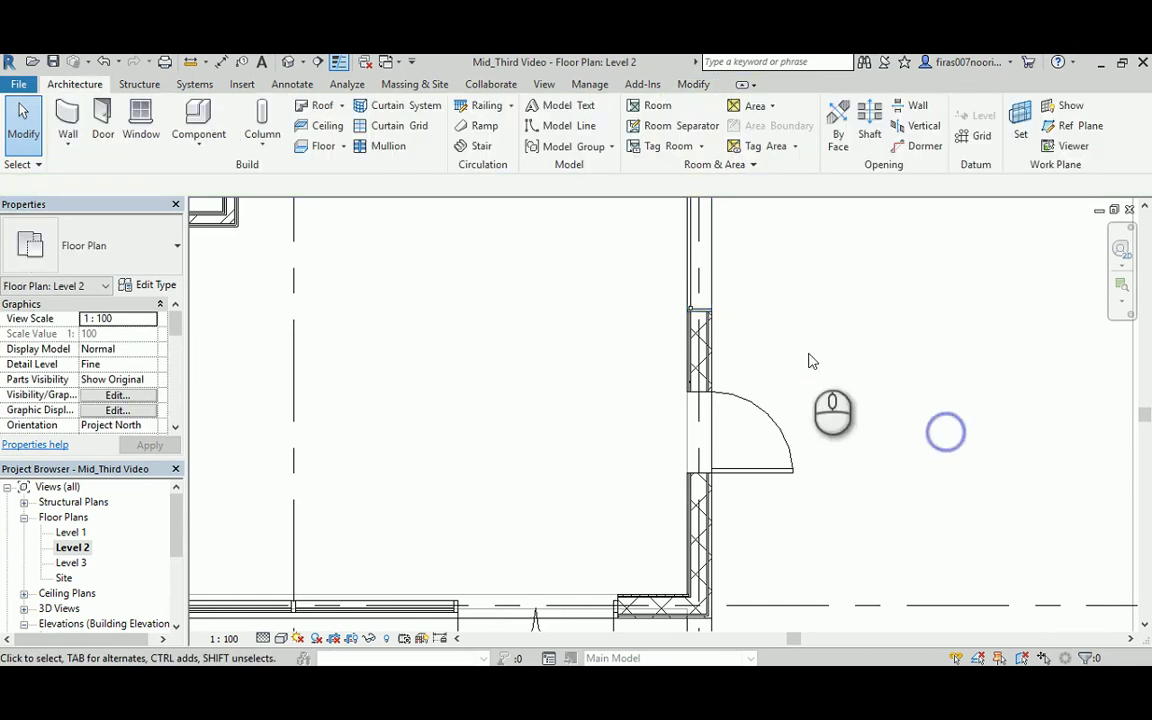
Delete the Level 1 fixed window in the east wall between grids B and C.
scroll(784, 378, down, 2)
scroll(784, 378, down, 1)
click(741, 330)
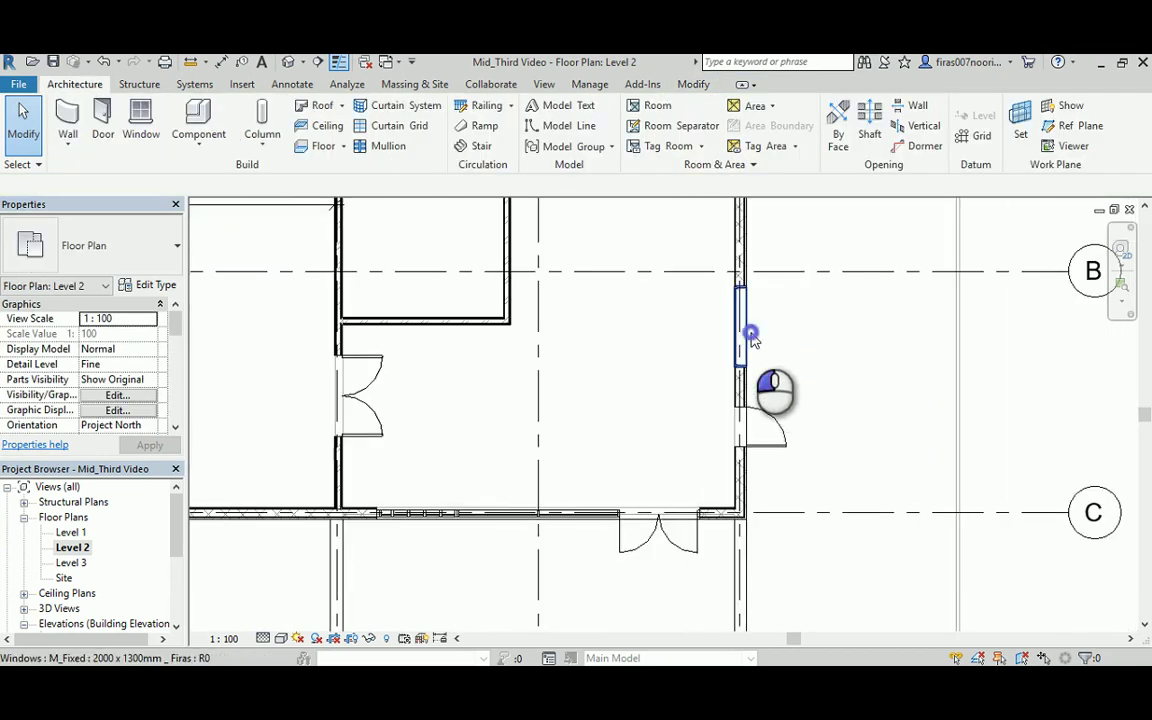
double_click(71, 532)
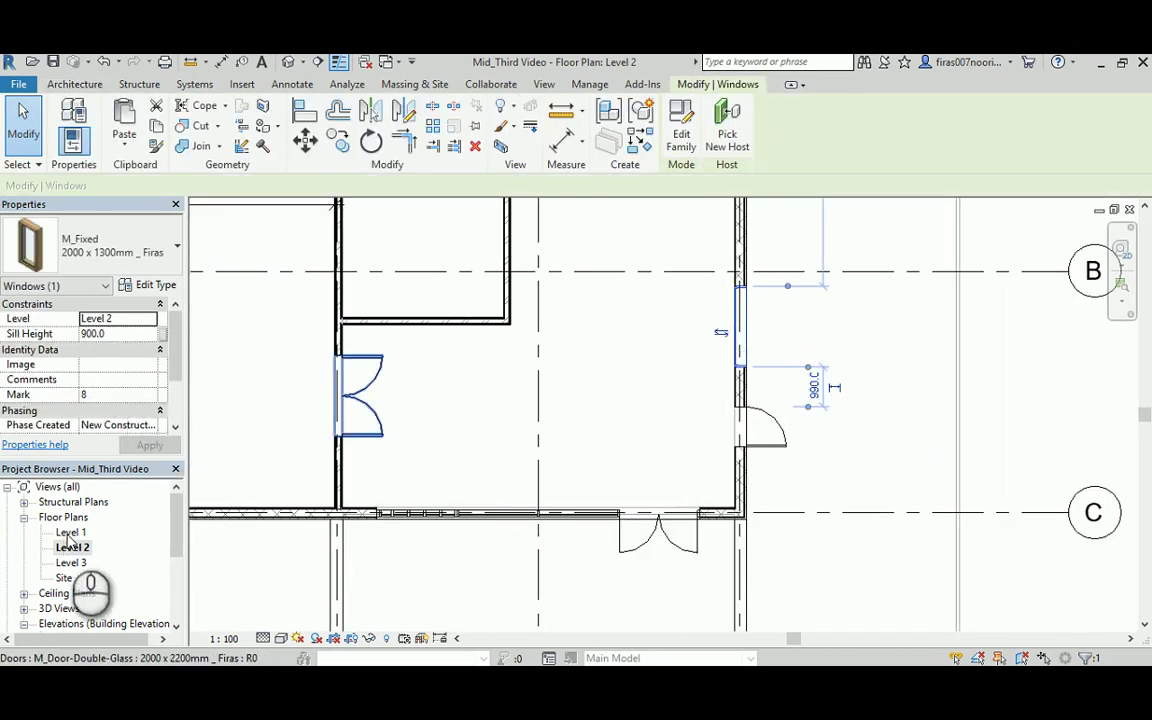
click(757, 404)
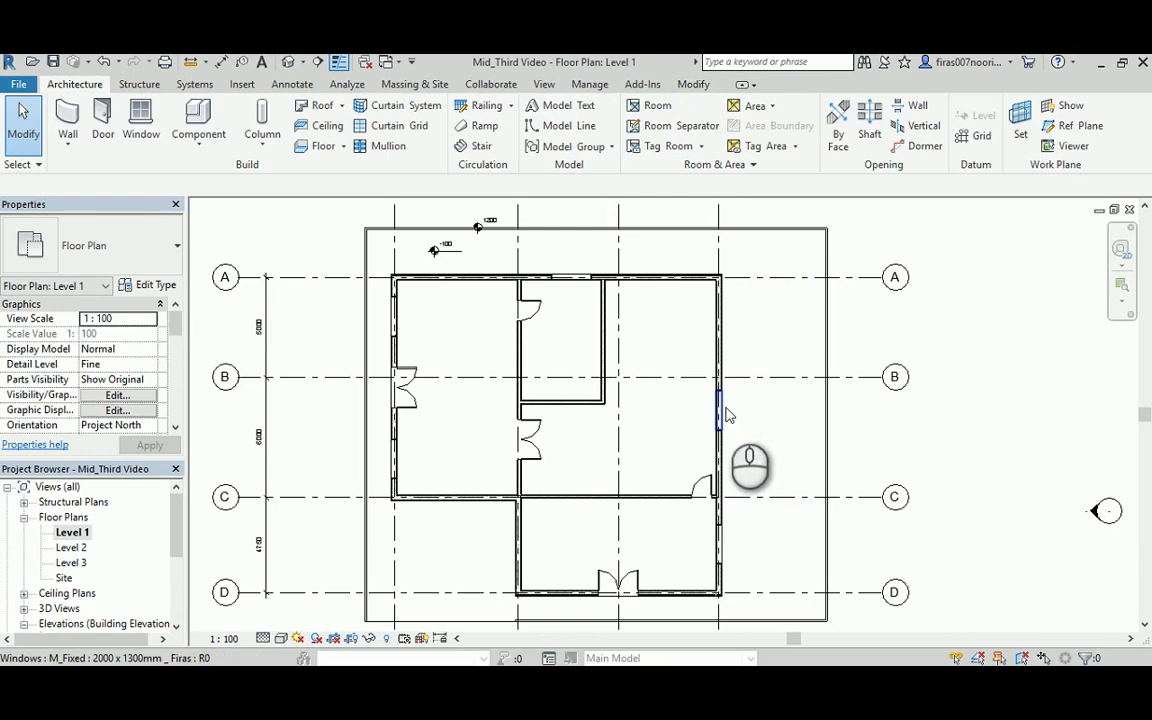
click(724, 411)
click(748, 472)
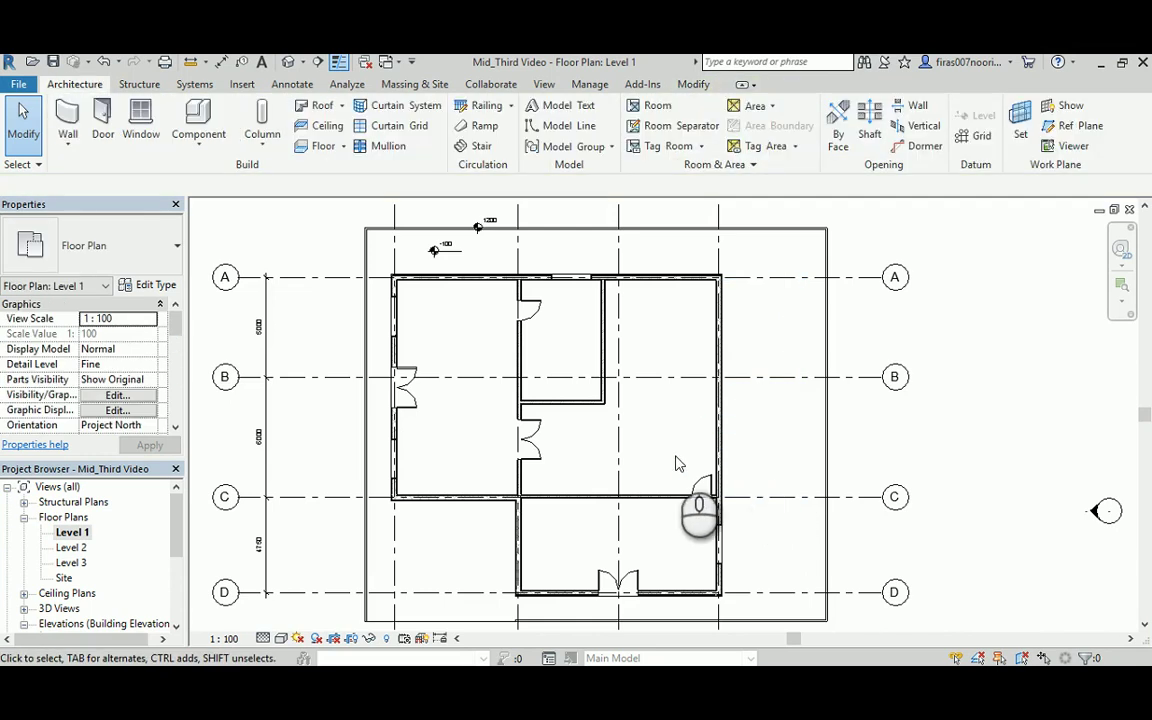
Copy the Level 2 east window beside the single door, paste it aligned to Level 1, and check it in 3D.
double_click(71, 547)
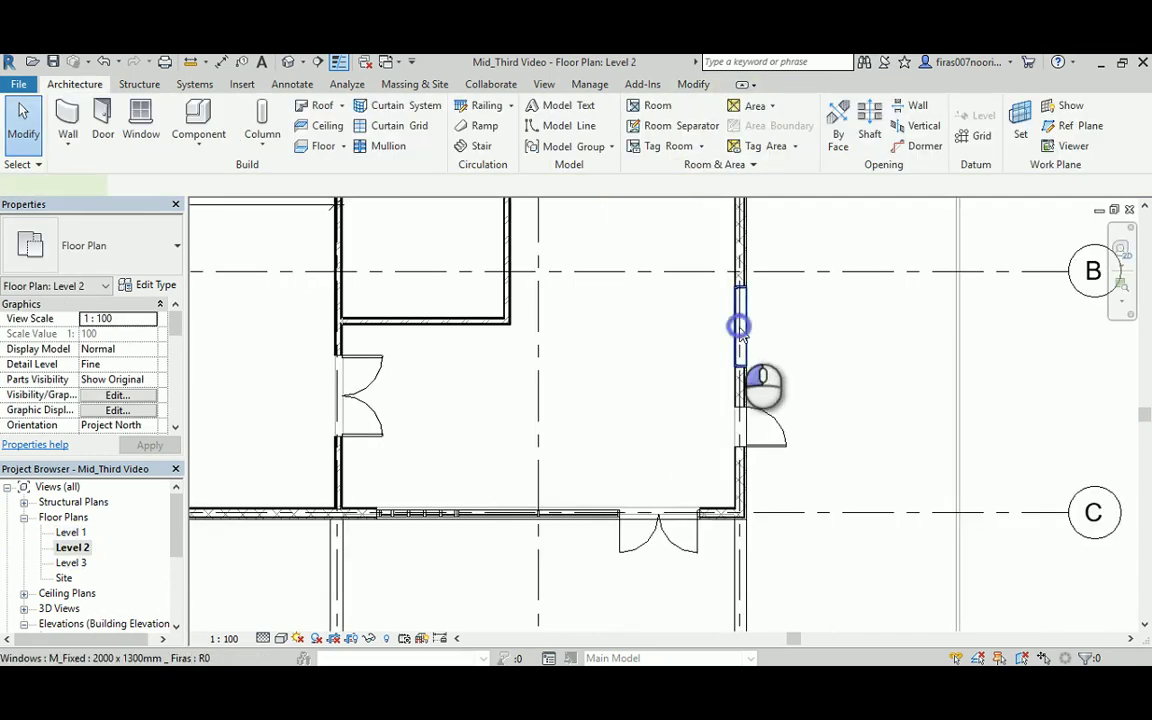
click(738, 330)
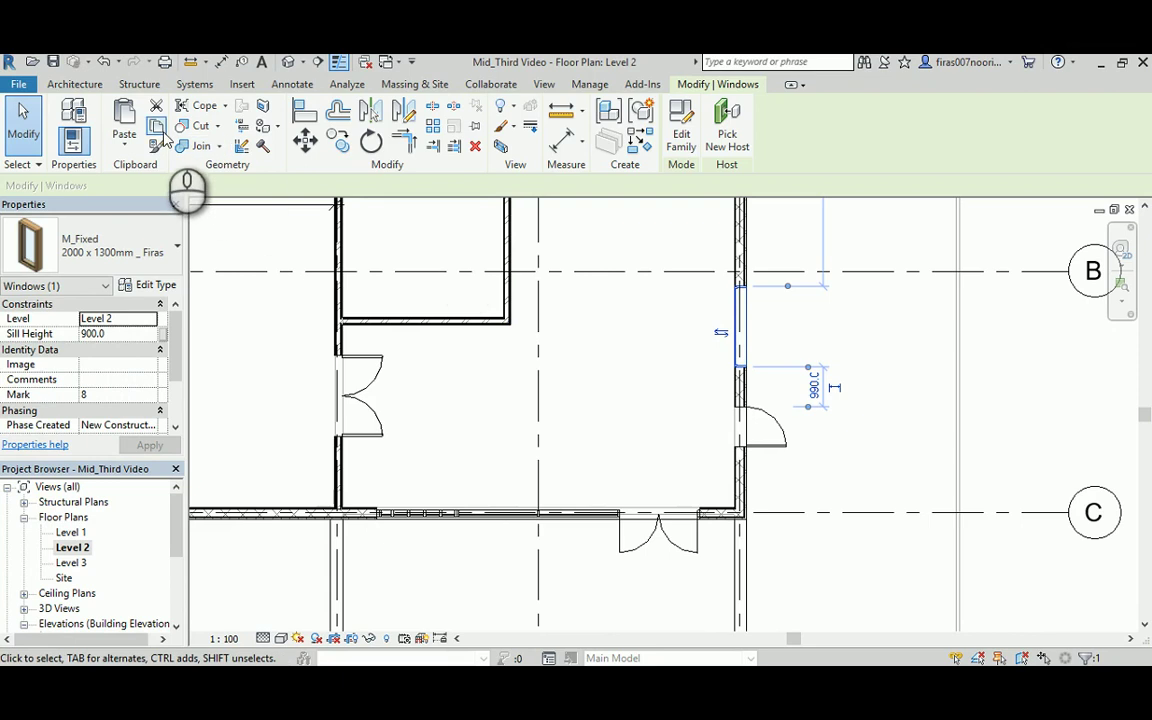
click(124, 145)
click(134, 210)
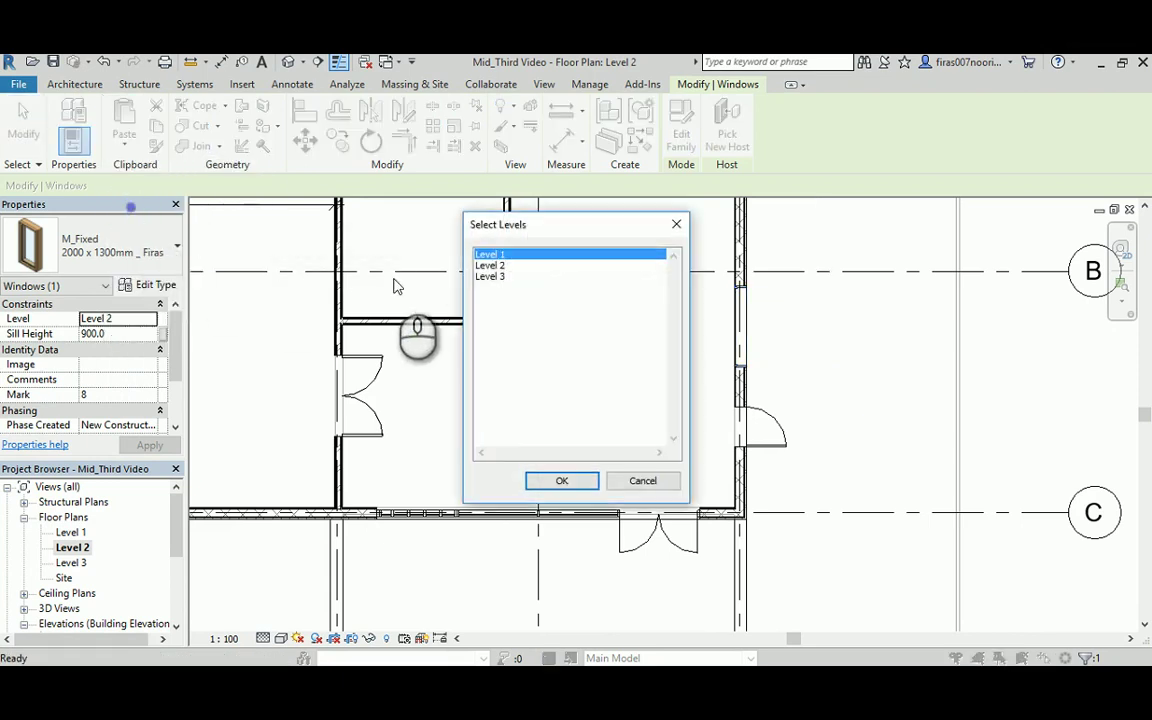
click(556, 480)
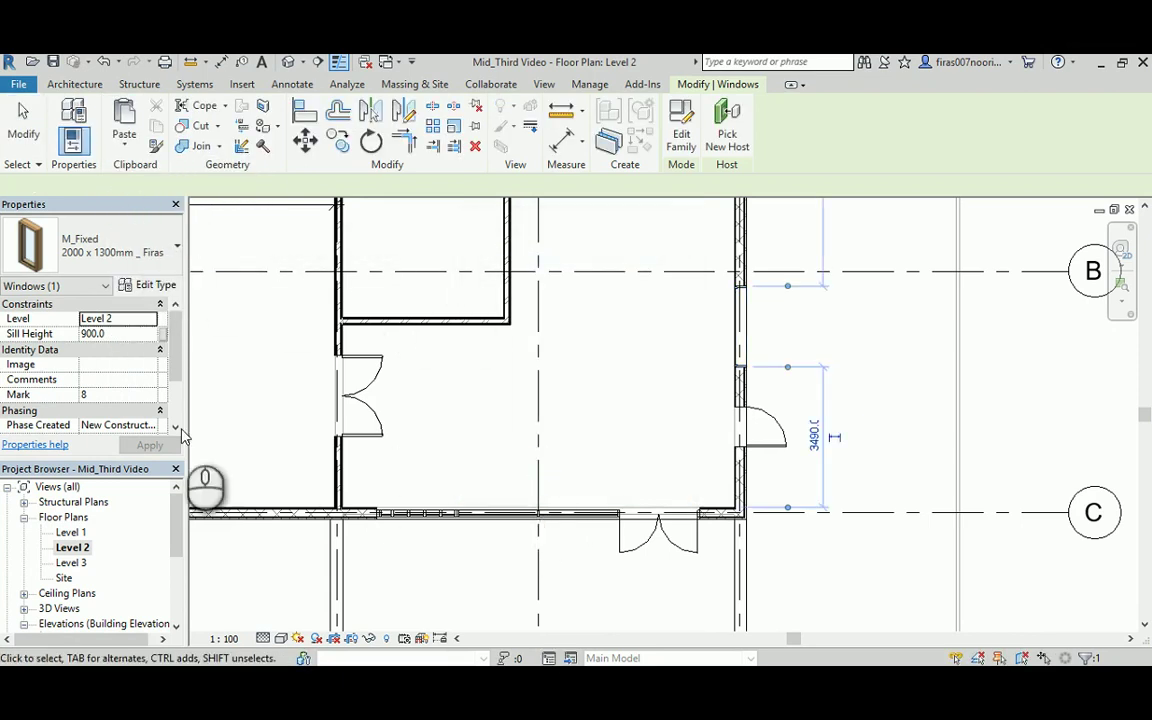
click(316, 61)
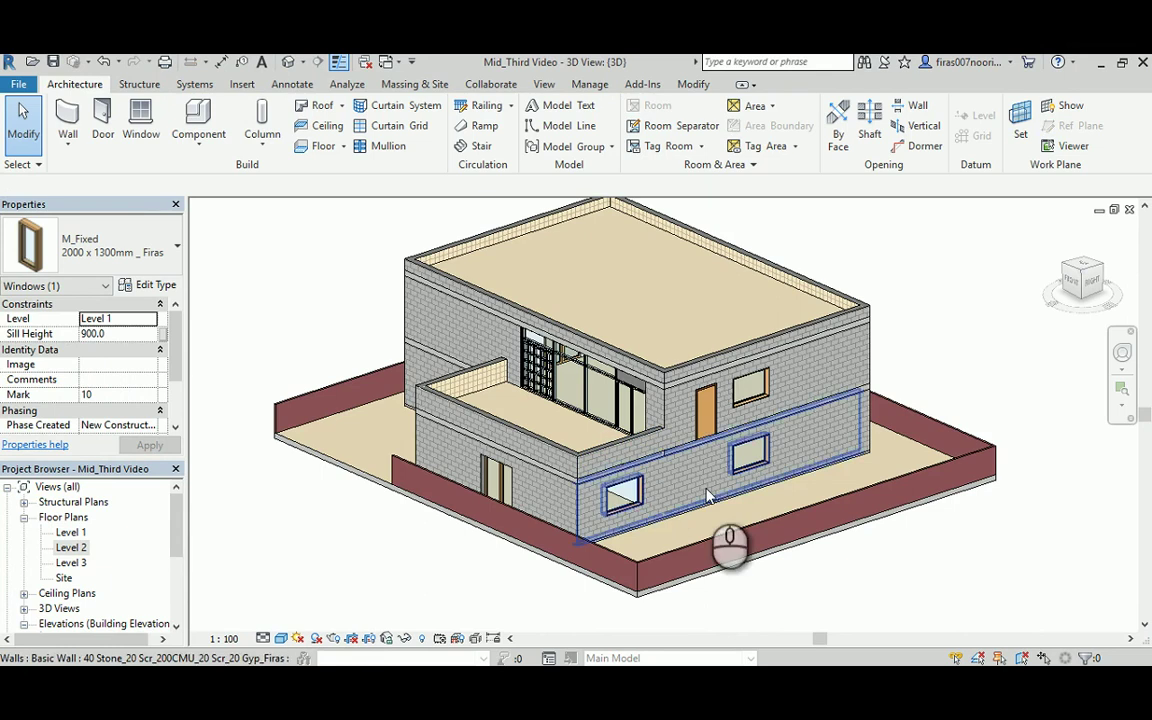
key(Escape)
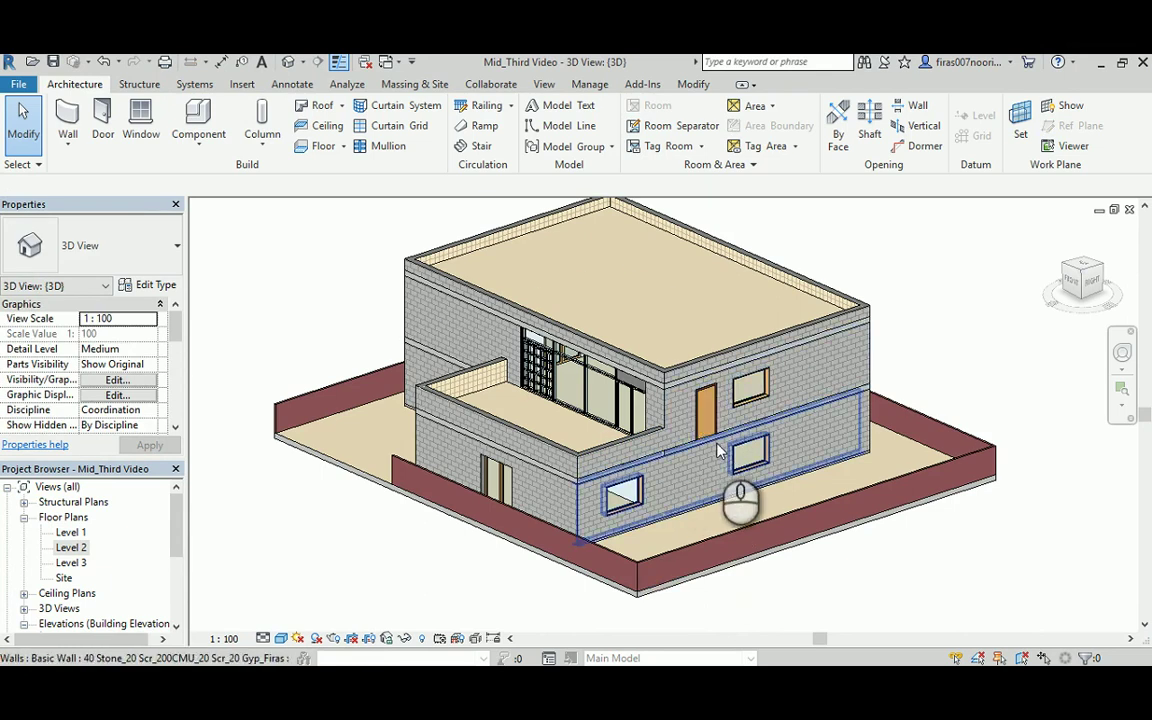
Open the Level 1 floor plan and examine the exterior ramp layout and dimensions on the Level 2 and Level 1 reference slides.
double_click(72, 532)
scroll(697, 366, down, 1)
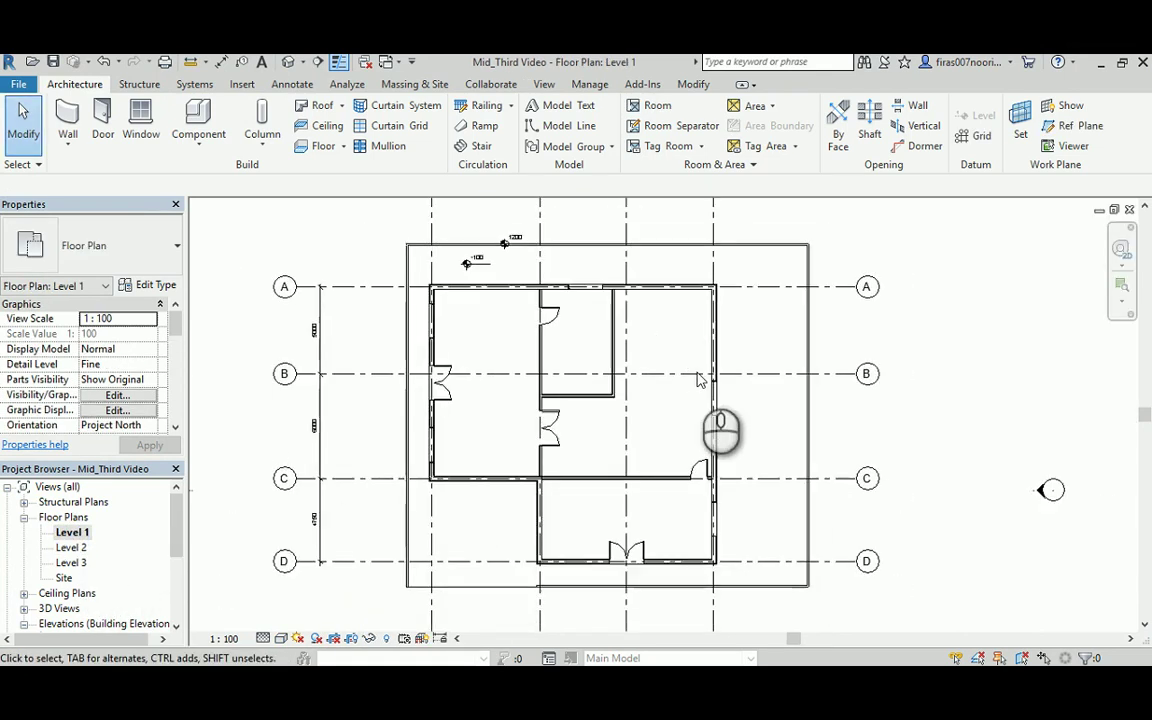
scroll(741, 387, up, 1)
key(alt+Tab)
key(alt+Tab)
key(alt+Tab)
key(alt+Tab)
key(alt+Tab)
key(alt+Tab)
key(alt+Tab)
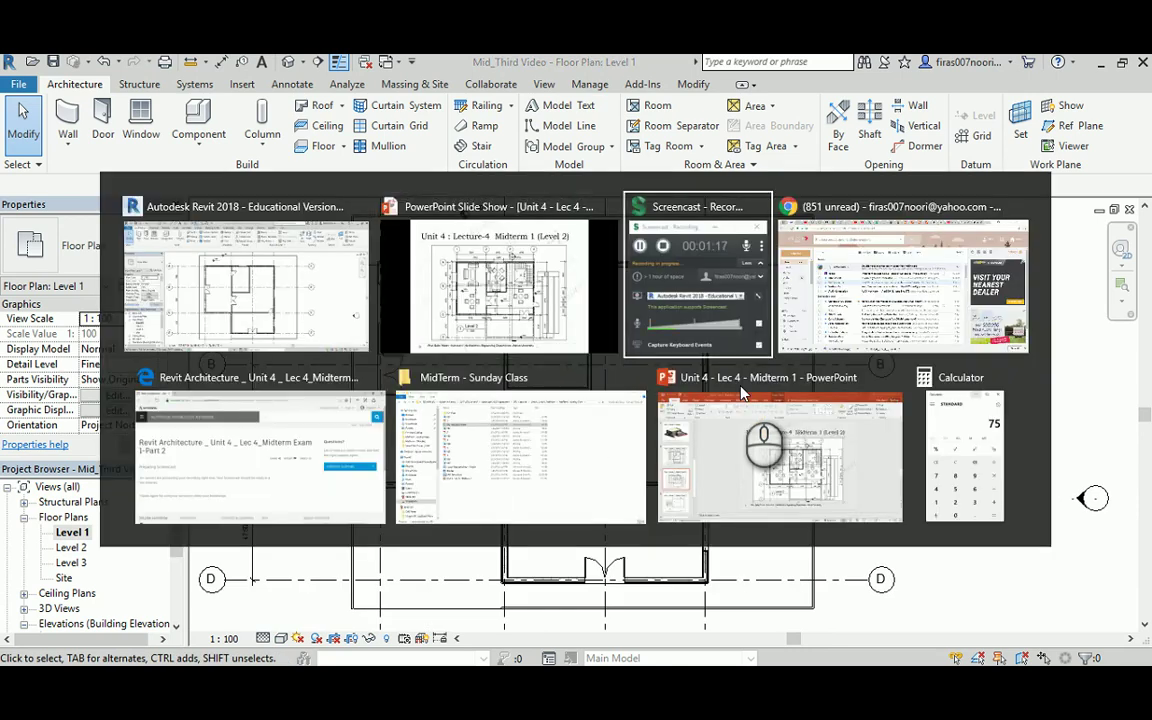
key(alt+Tab)
key(alt+Tab)
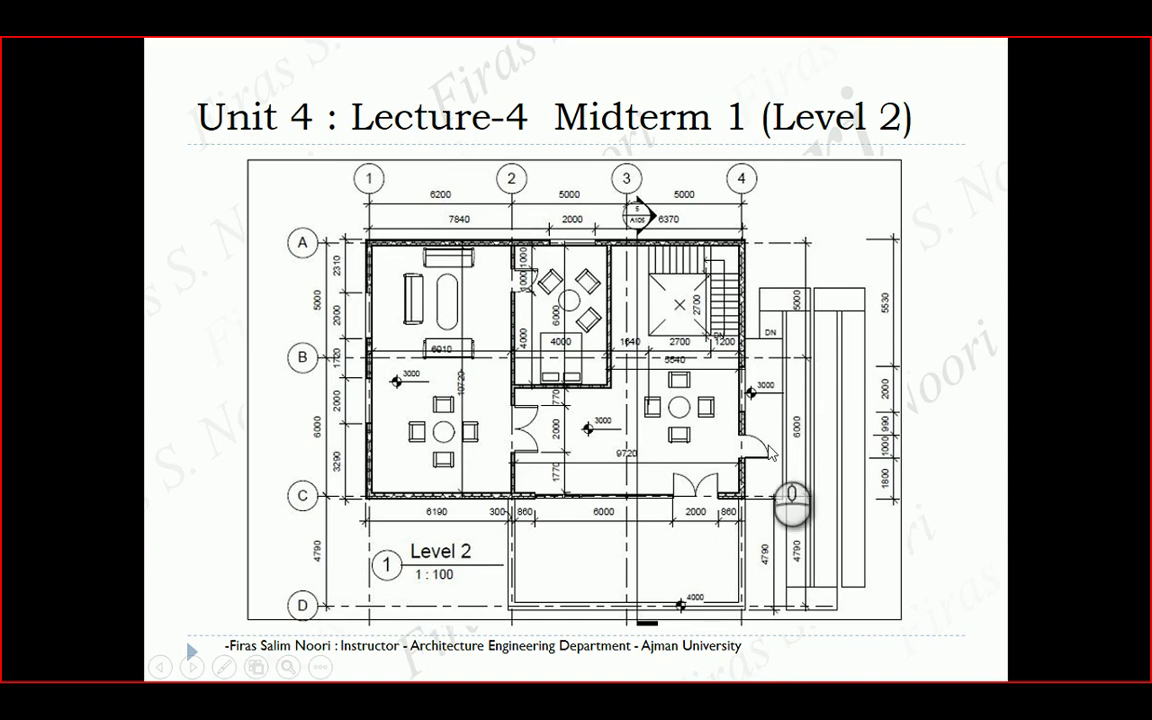
scroll(775, 447, up, 1)
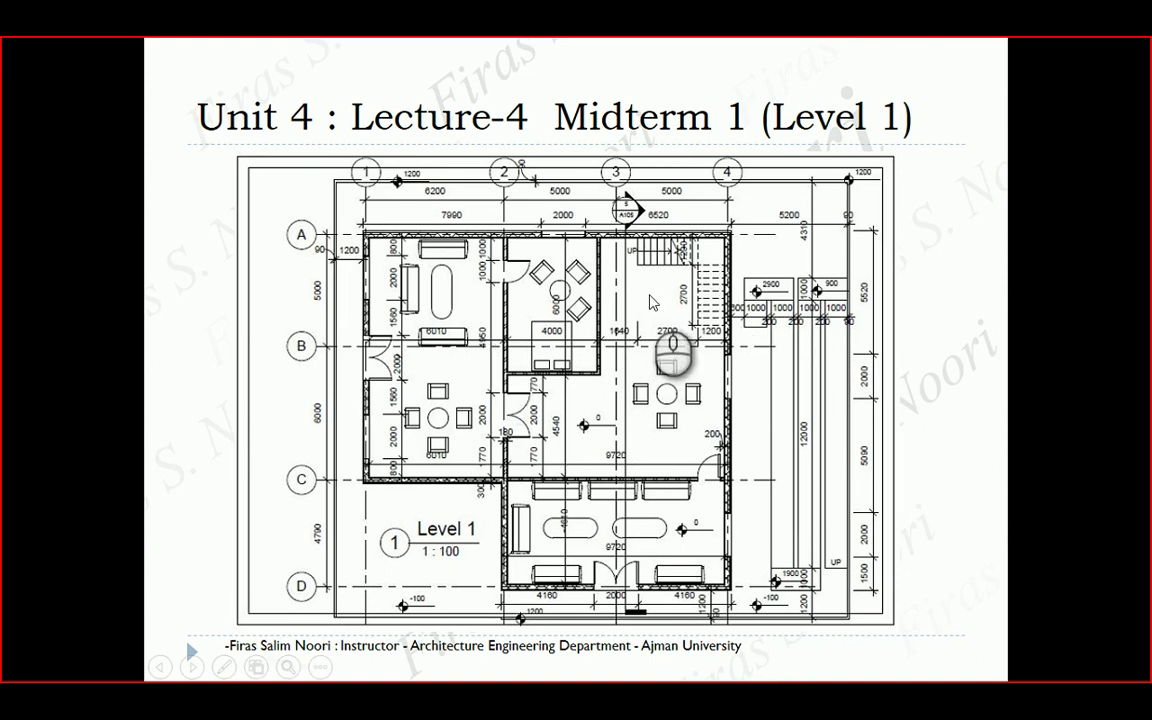
key(alt+Tab)
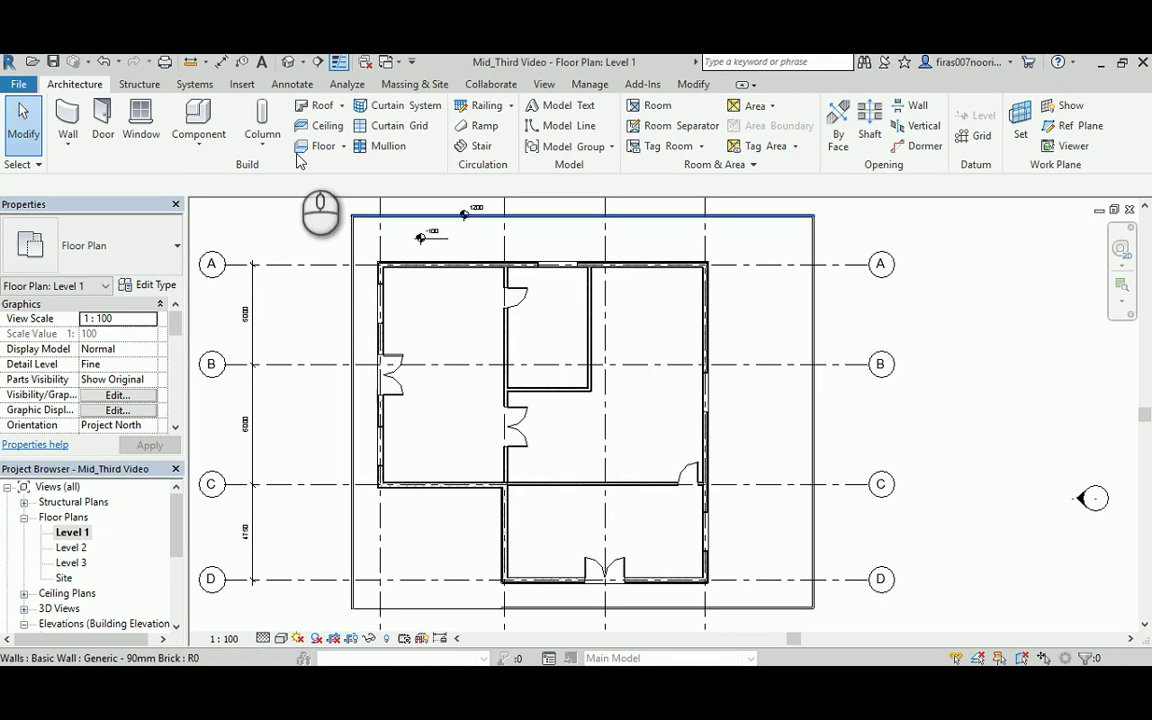
Add a detail line offset 1000 mm inward from the east boundary wall by picking the wall's inner edge.
click(289, 84)
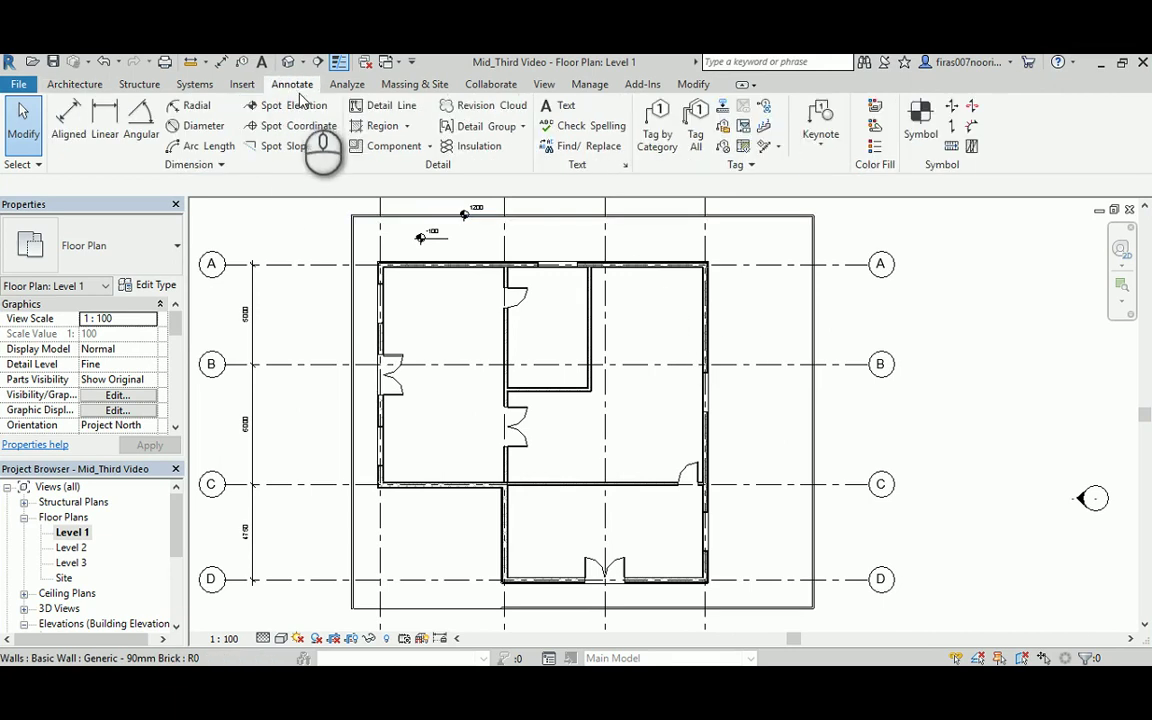
click(386, 105)
scroll(845, 344, up, 1)
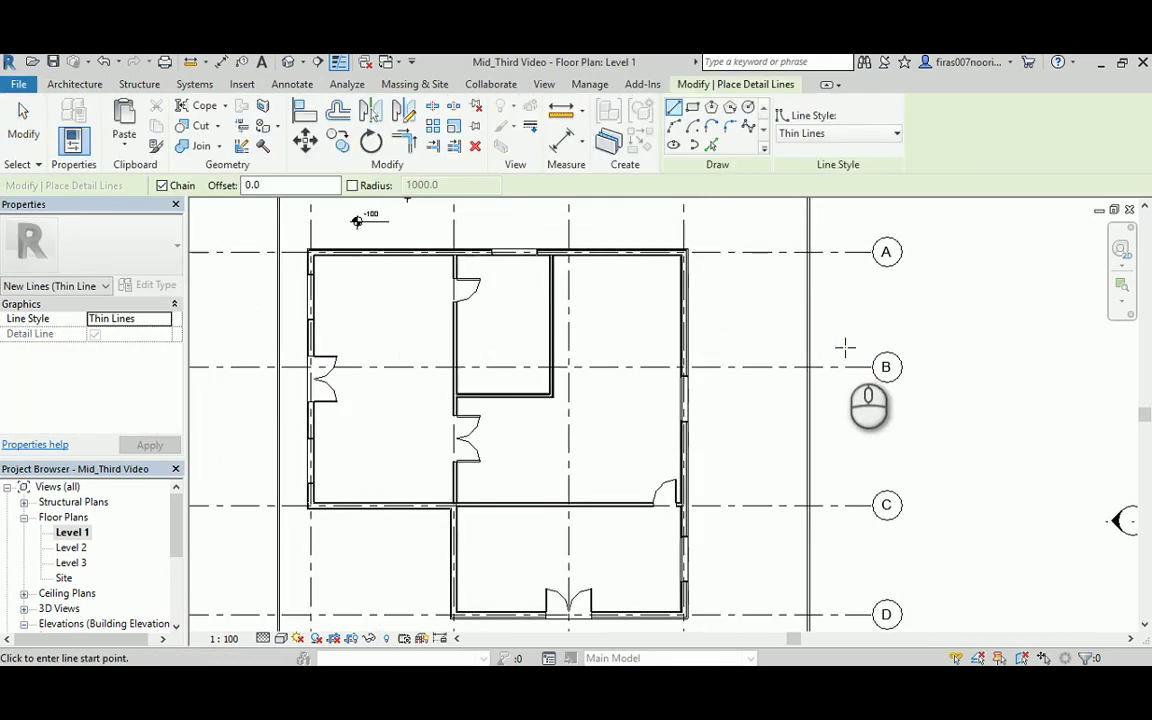
click(711, 145)
double_click(250, 186)
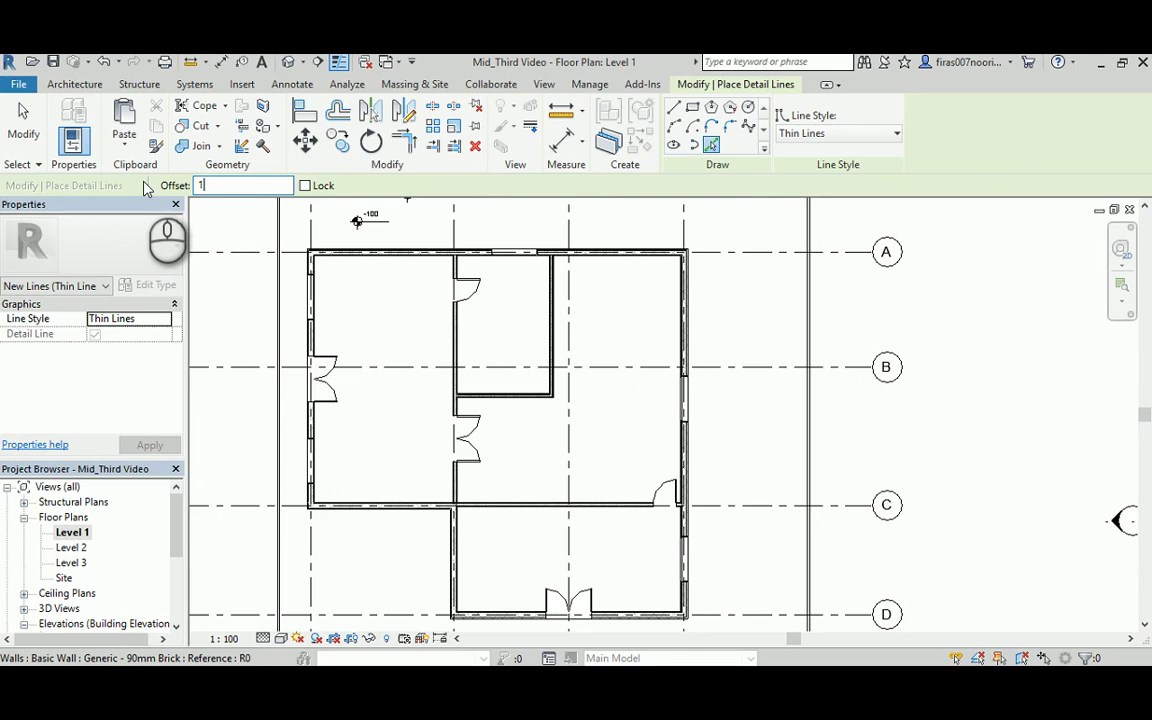
text(1000)
key(Return)
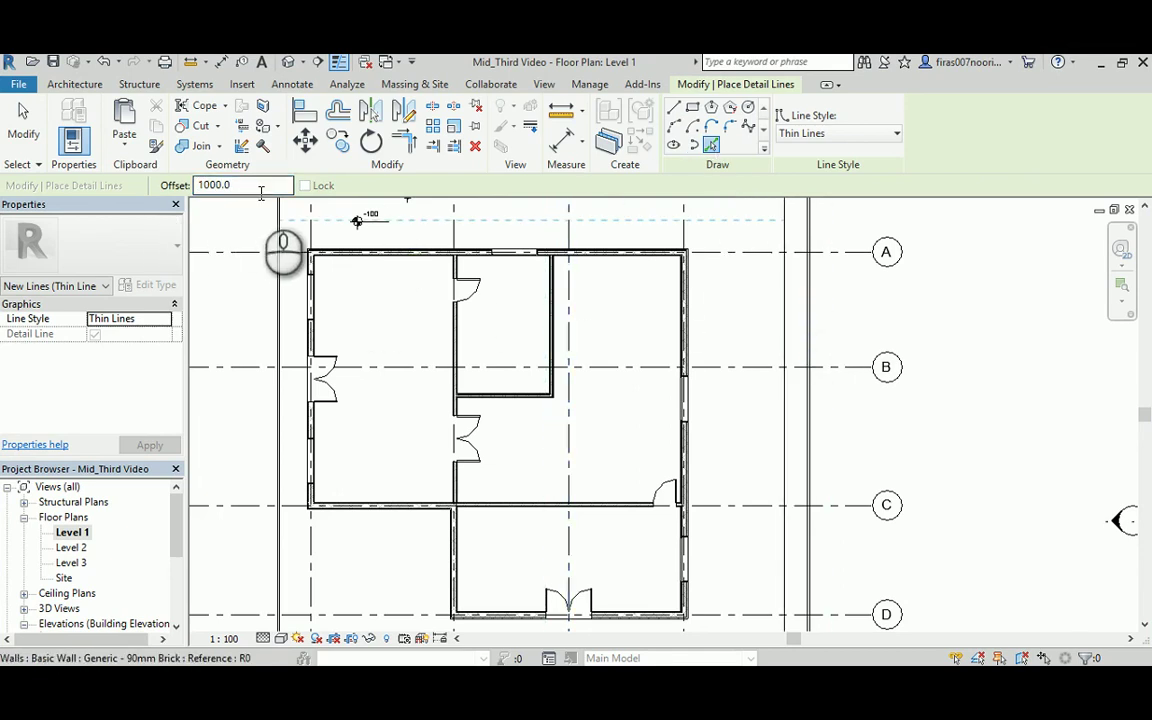
Add a second detail line offset 200 mm from the first, on the side towards the building.
drag(210, 186, 130, 195)
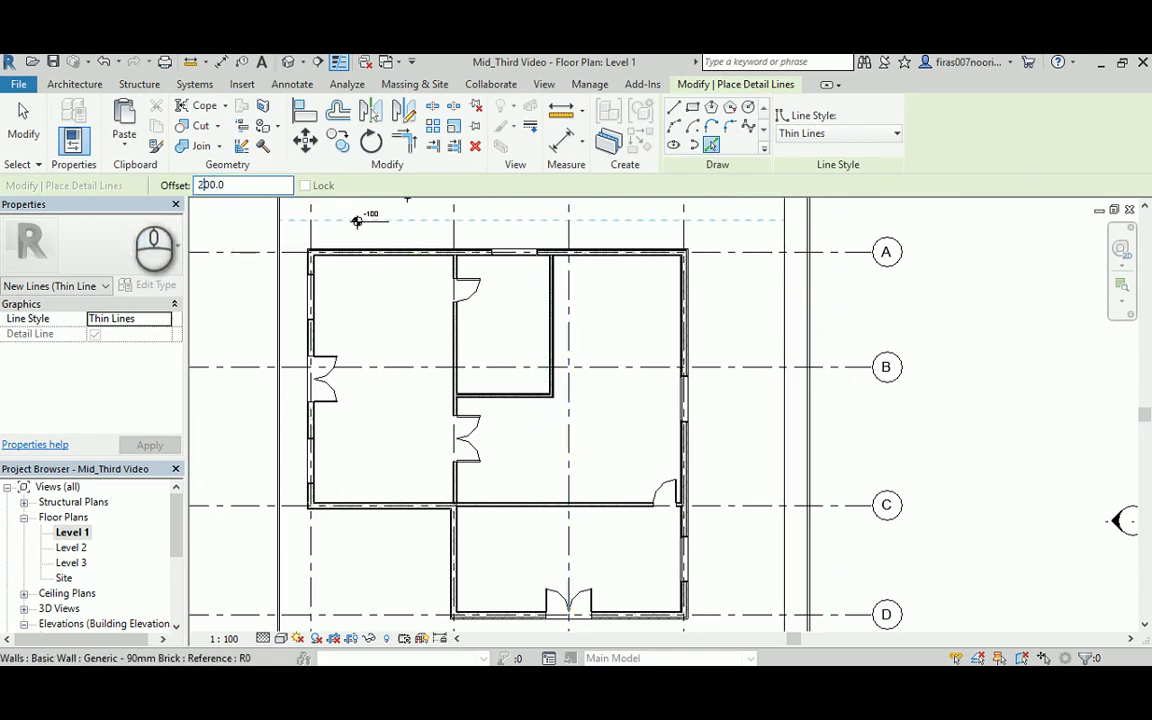
text(2)
click(784, 303)
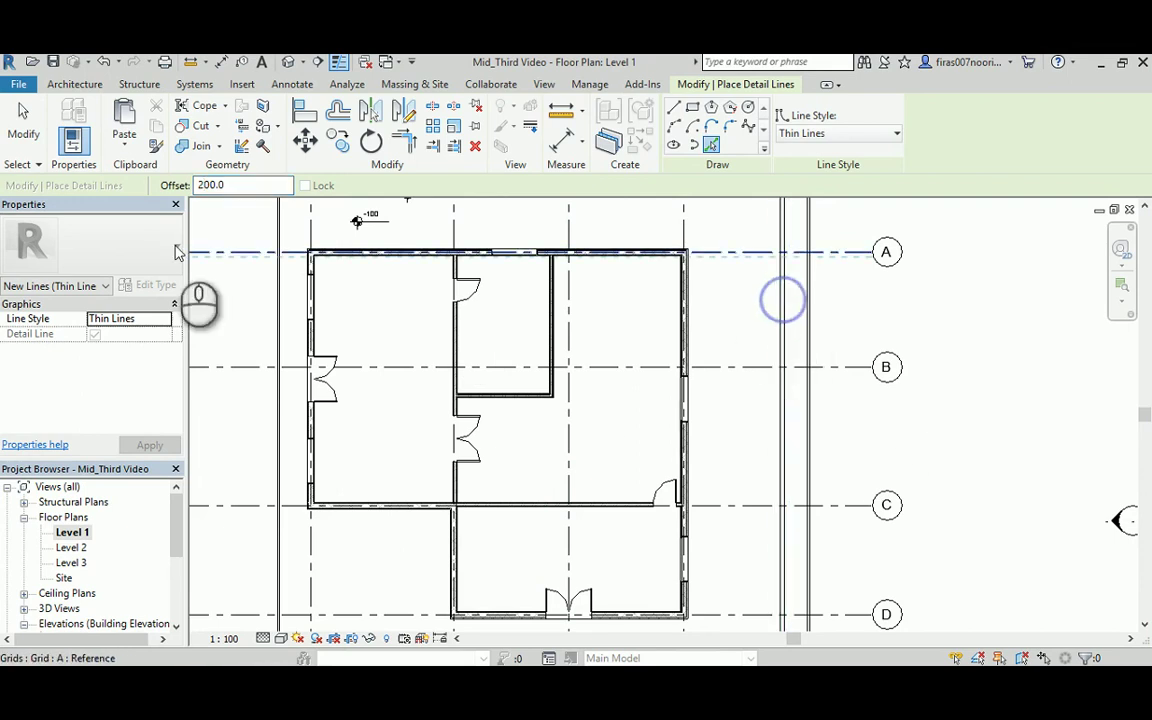
Add two more detail lines towards the building, offset 1000 mm from the innermost line and 200 mm from that new line.
drag(236, 185, 190, 193)
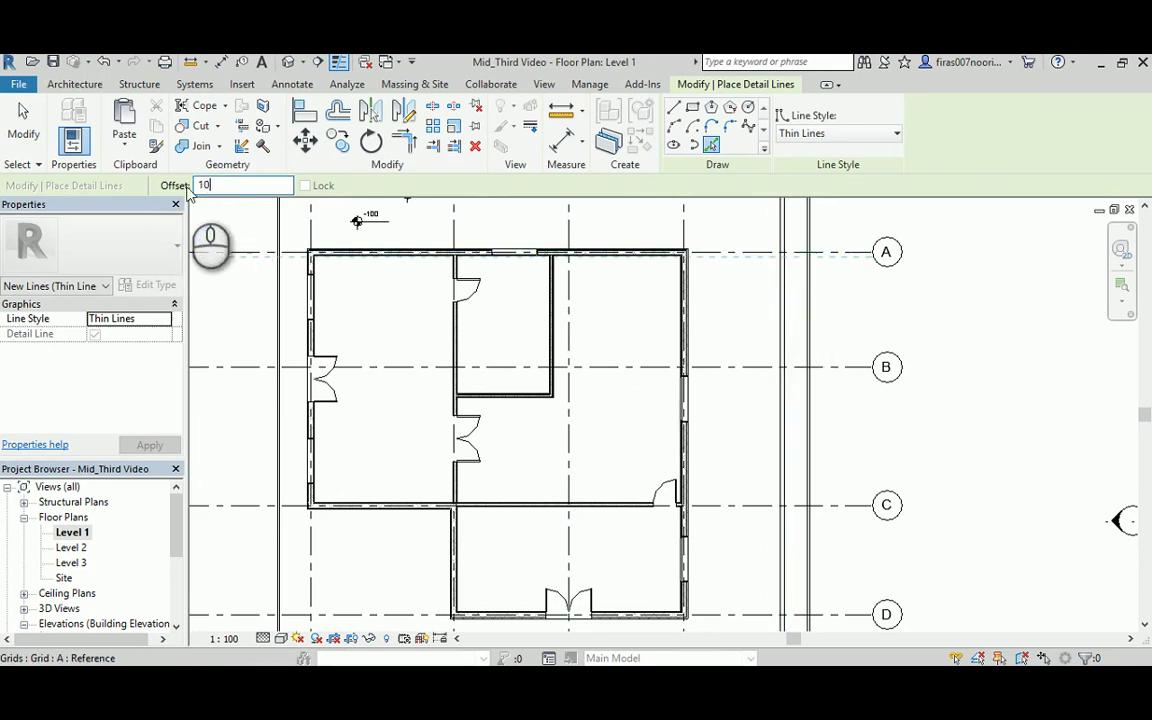
click(781, 350)
drag(247, 186, 148, 190)
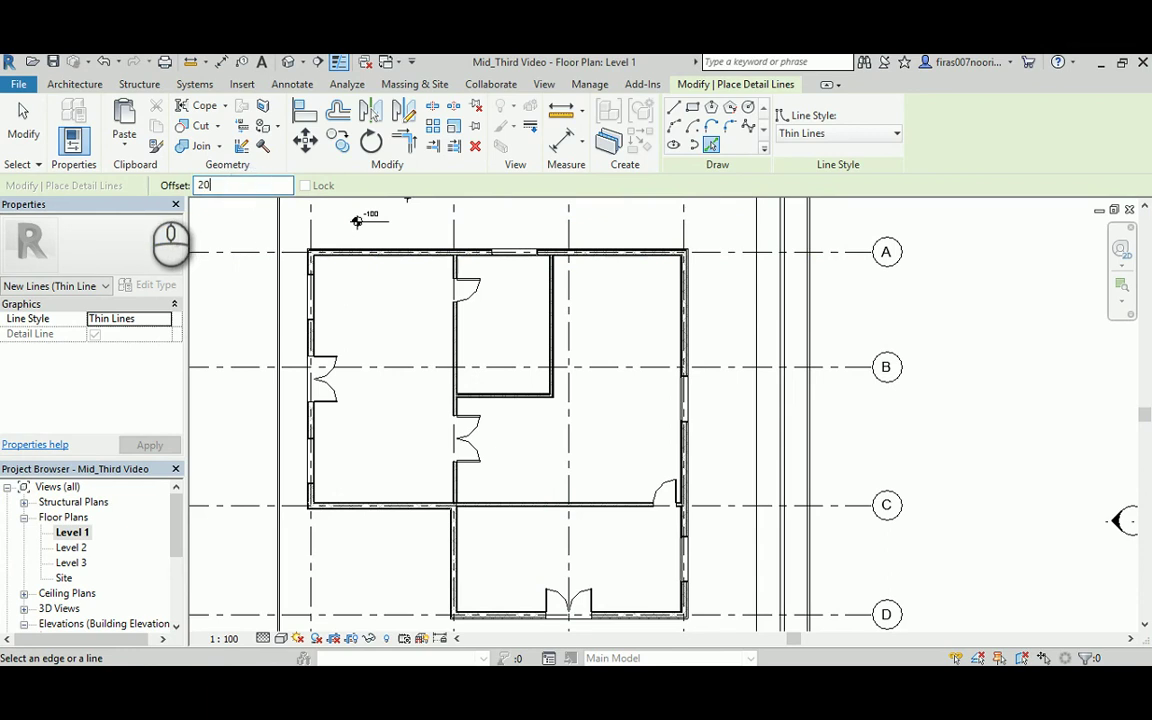
key(Return)
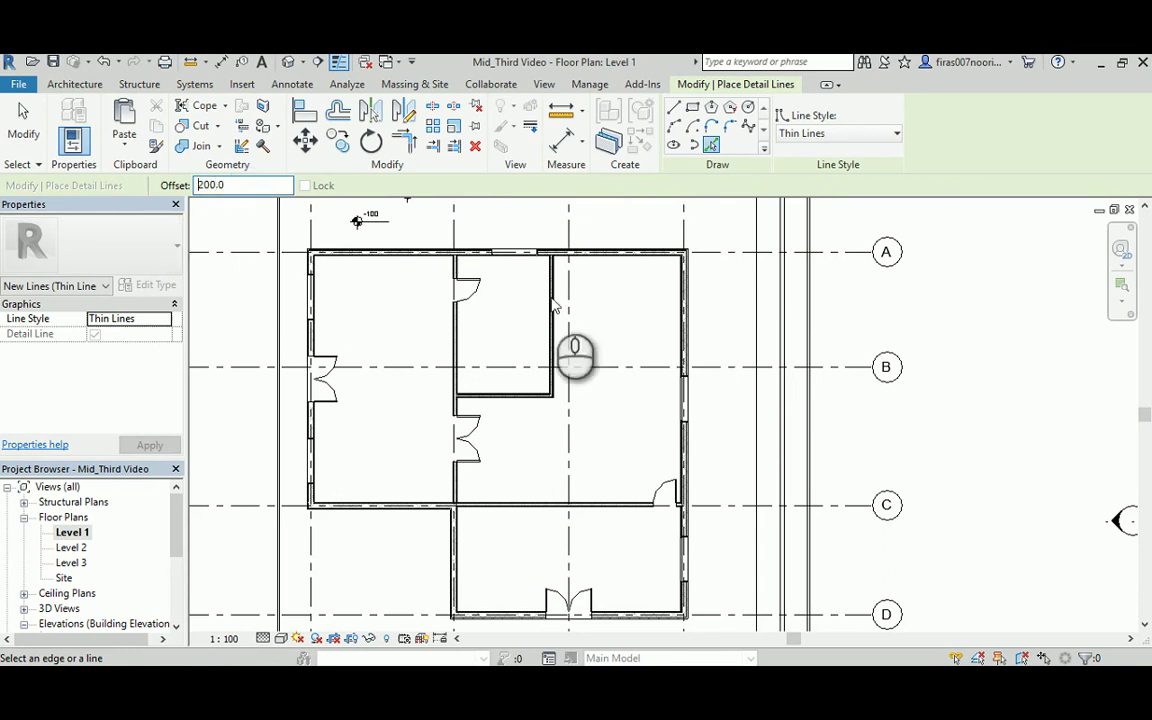
click(754, 313)
Add another pair of detail lines towards the building at successive offsets of 1000 mm and 200 mm.
drag(245, 186, 143, 189)
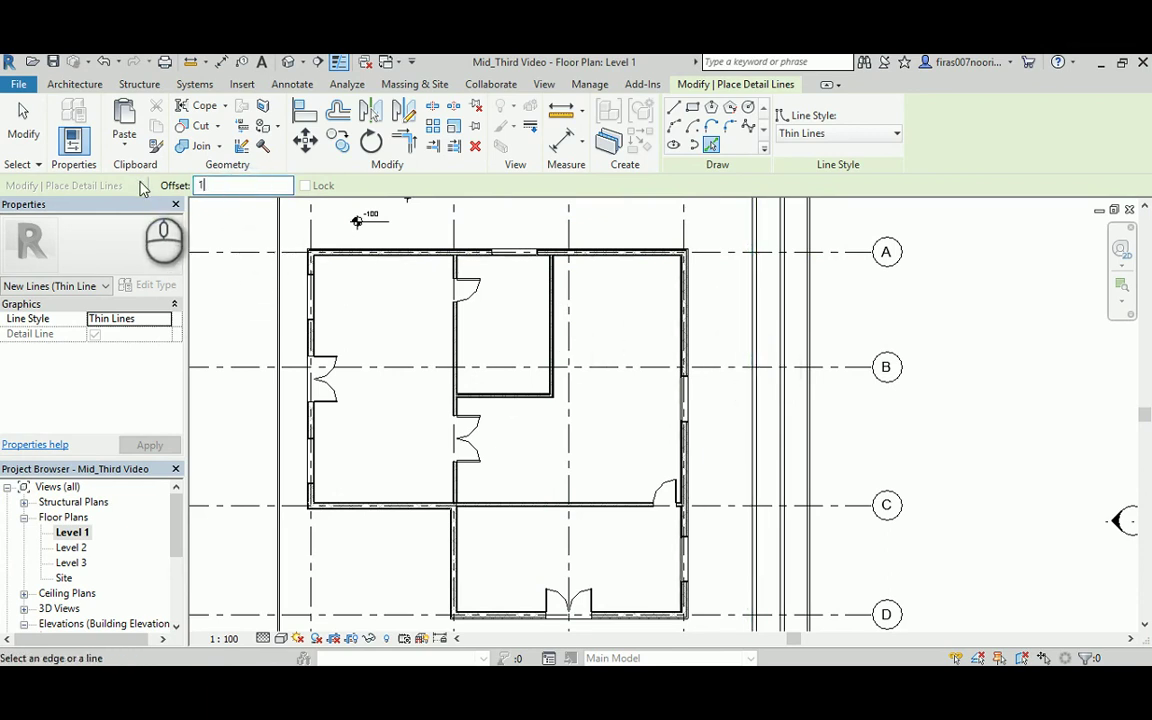
click(749, 326)
drag(252, 188, 160, 198)
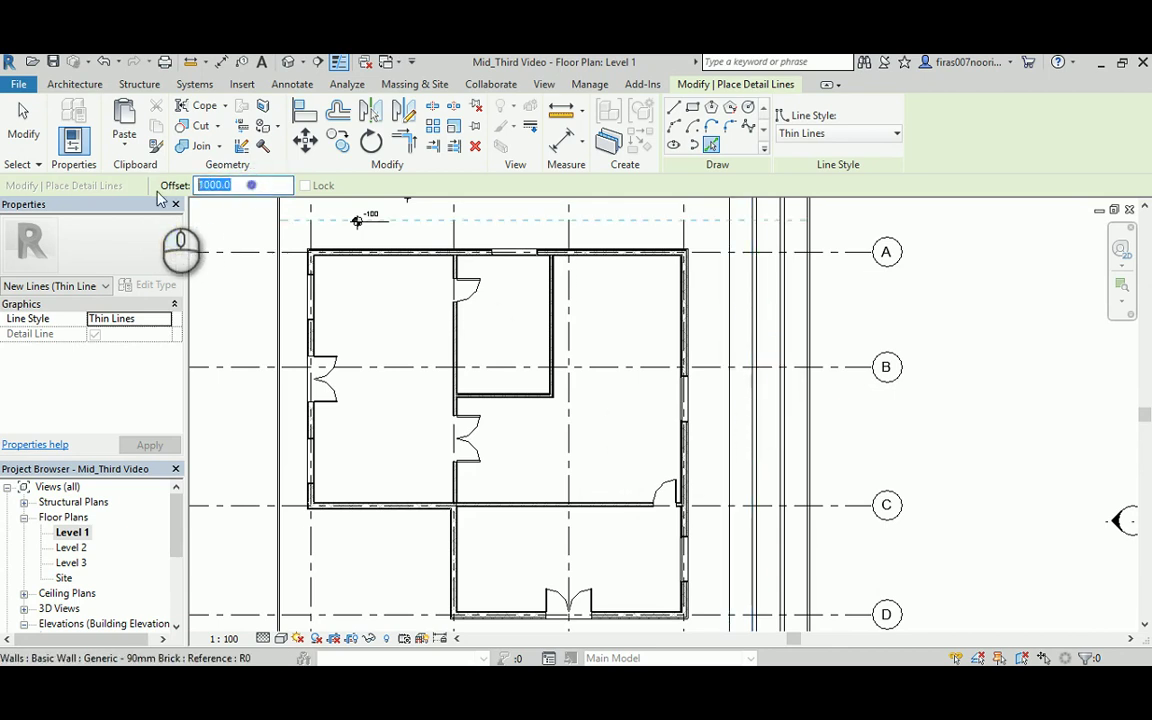
text(20)
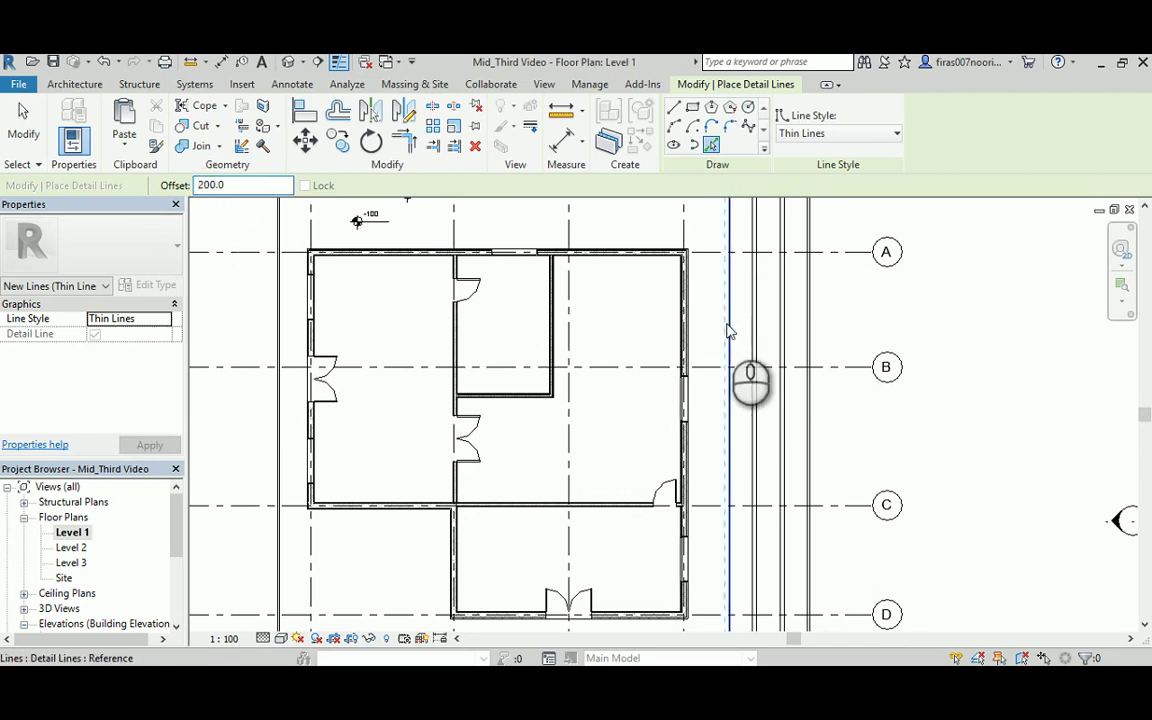
scroll(787, 331, up, 1)
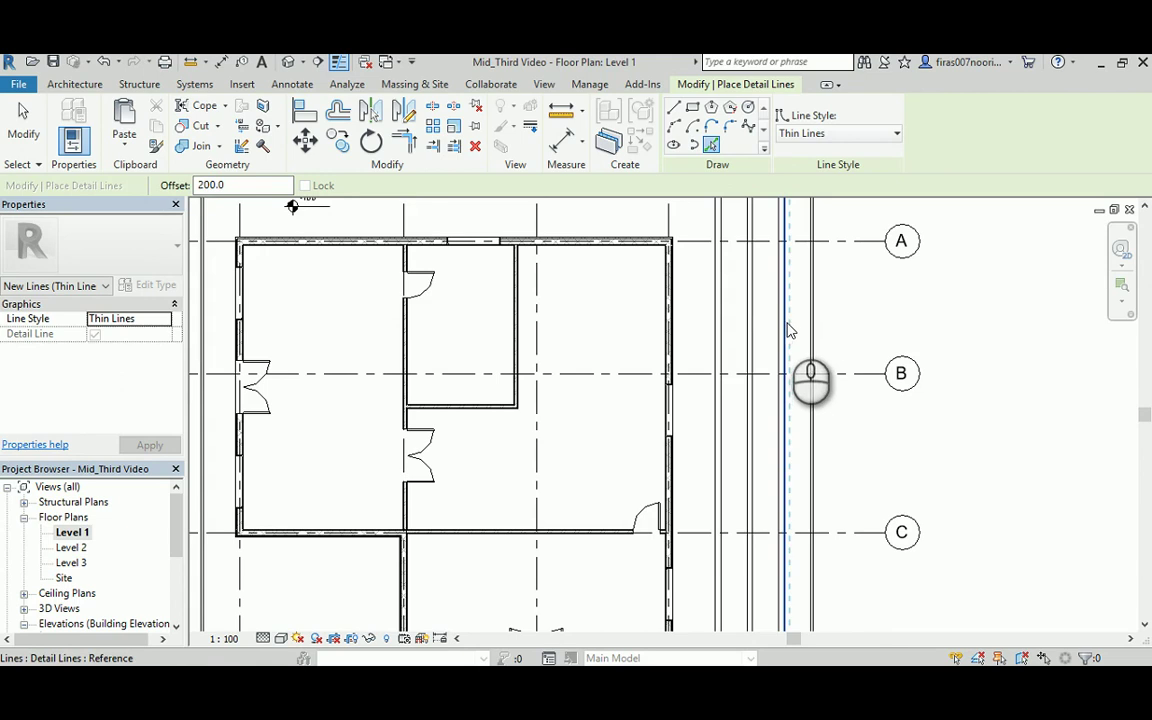
key(Escape)
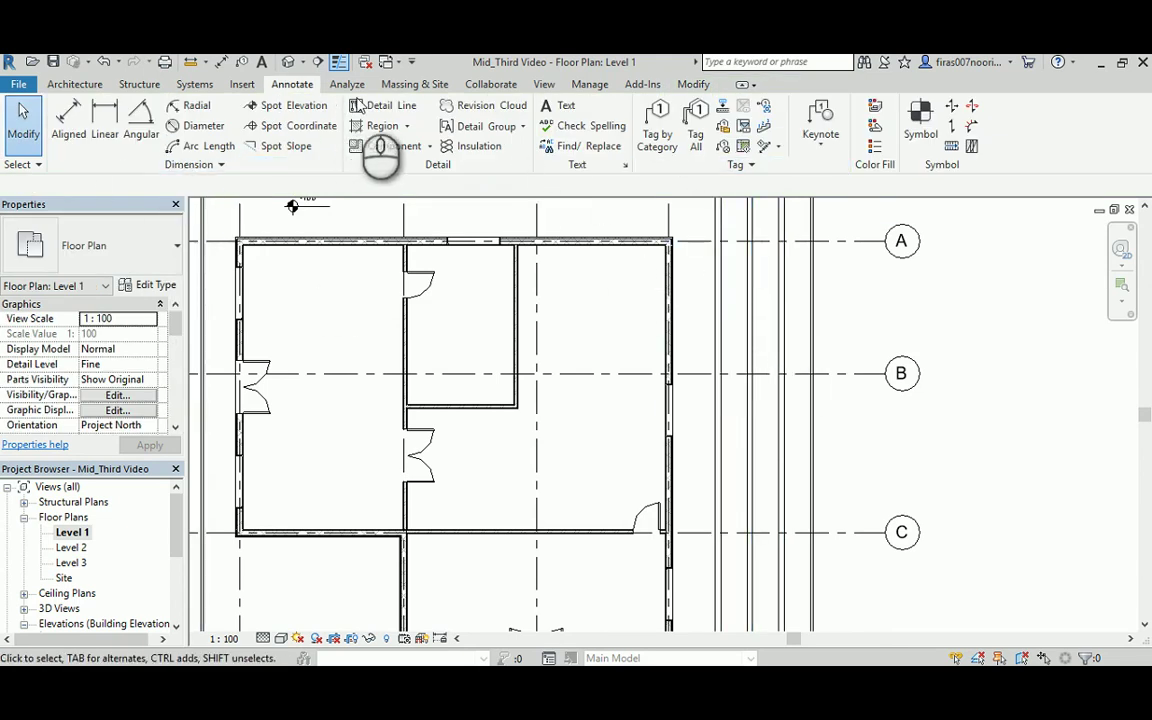
Add a final vertical detail line offset 1000 mm from the line nearest the building, on the building side.
click(388, 106)
click(711, 145)
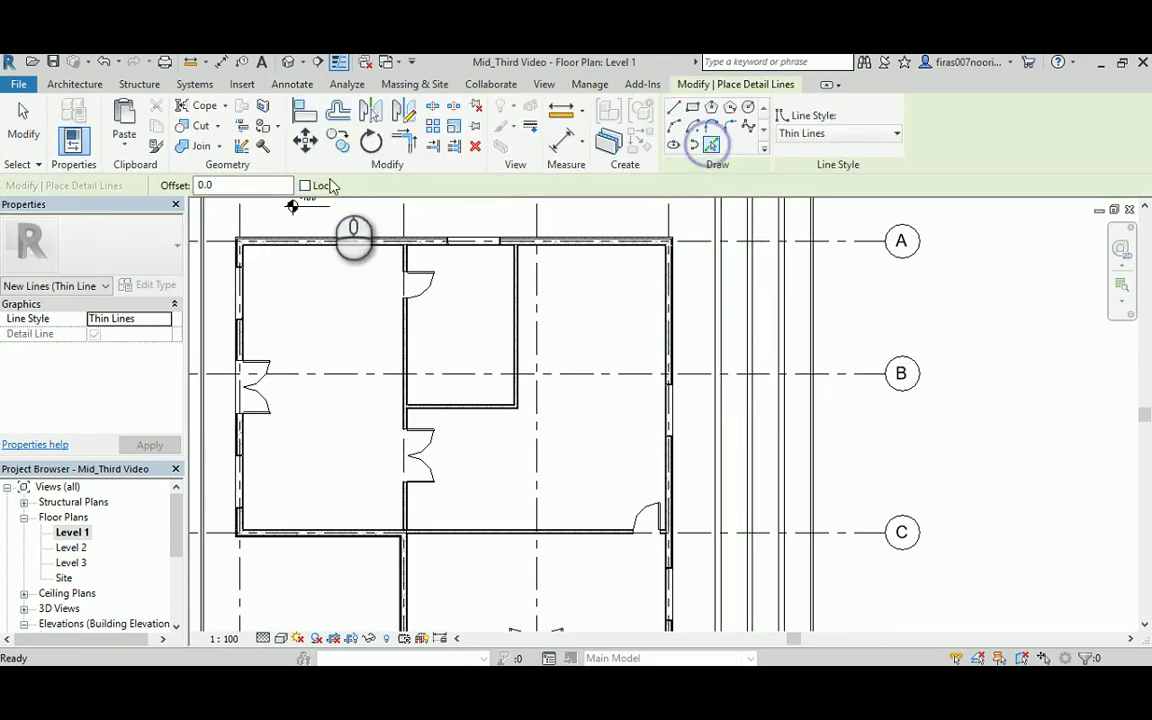
click(271, 186)
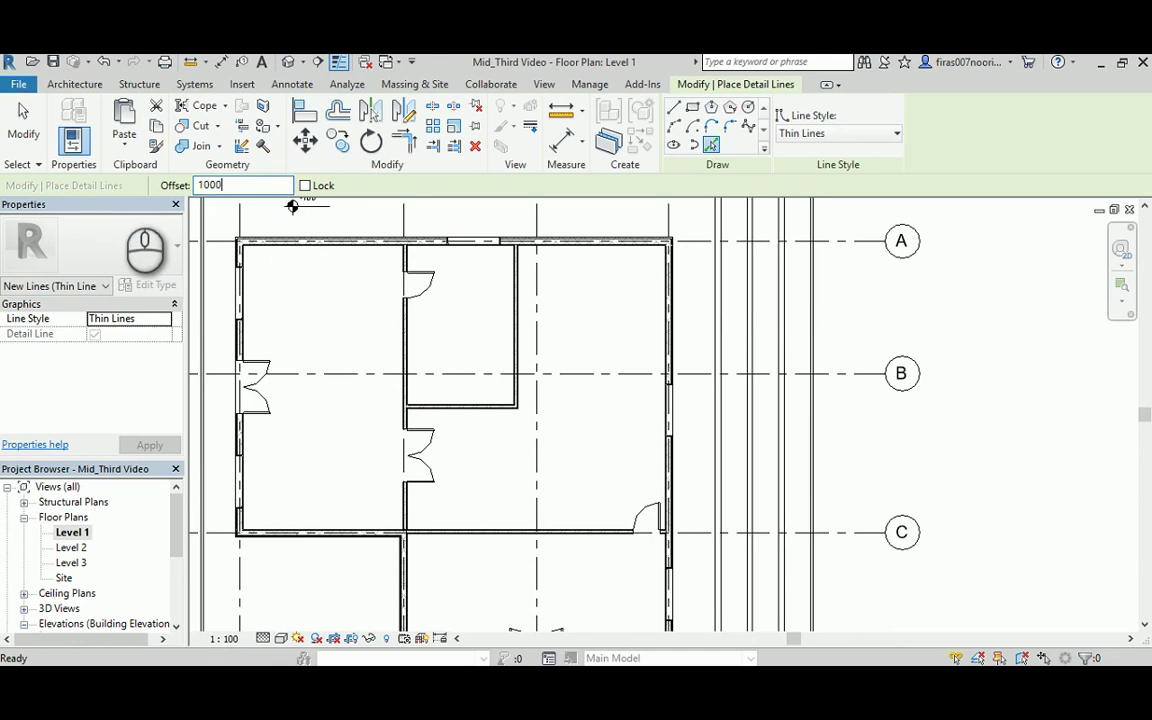
text(1000)
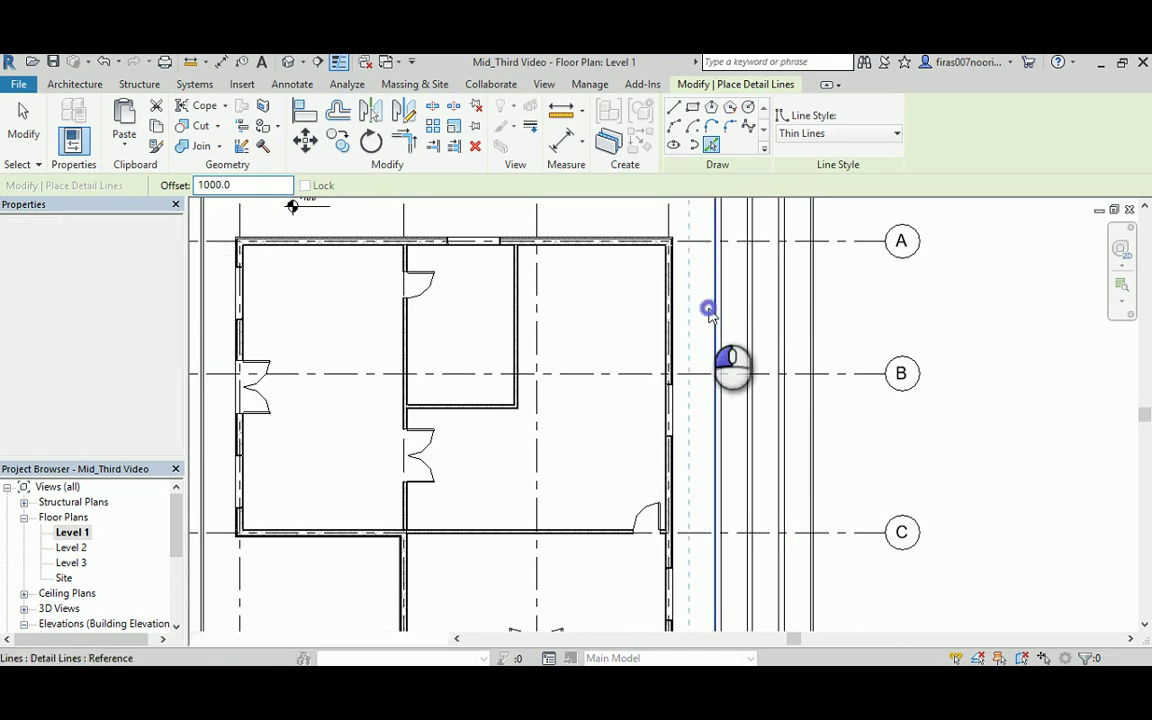
middle_drag(704, 314, 690, 393)
key(Escape)
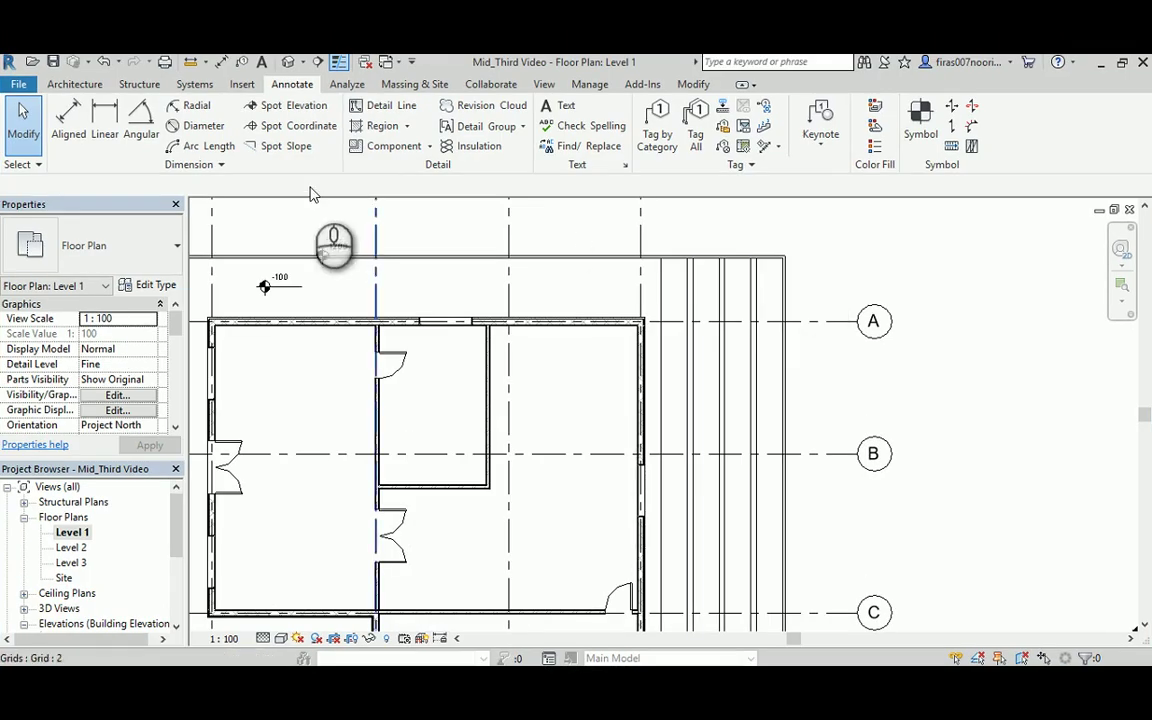
Add a horizontal detail line between grids A and B by offsetting the inner edge of the boundary wall beyond grid A.
click(385, 106)
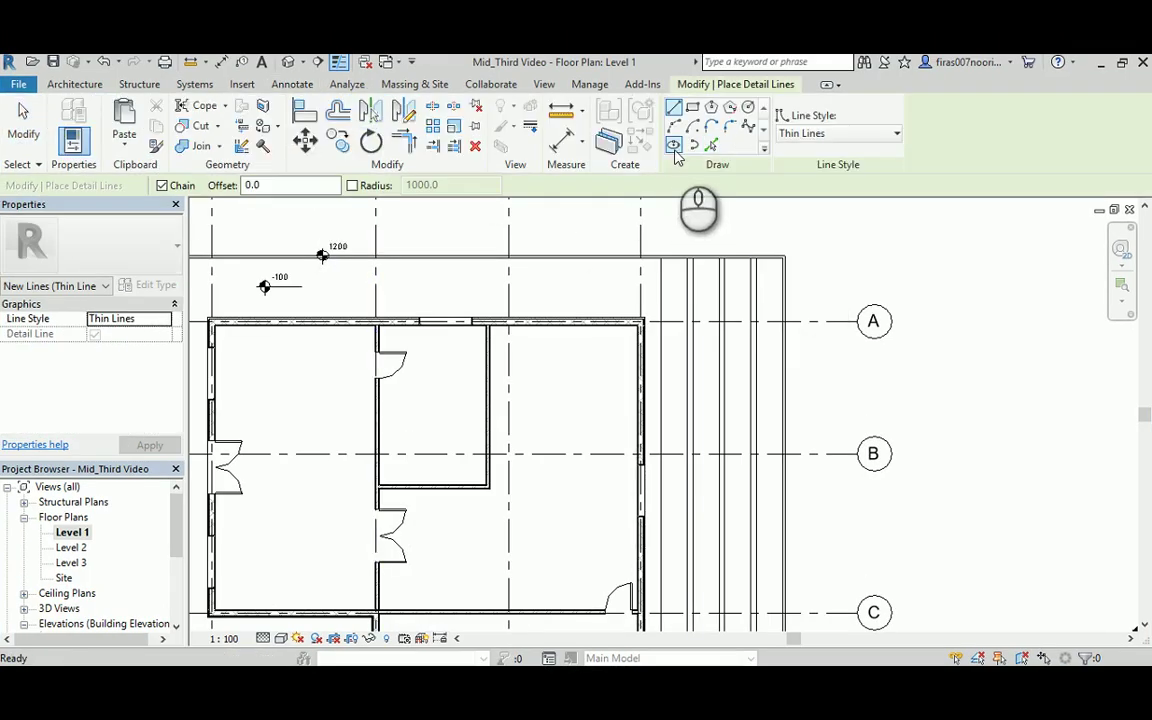
click(716, 148)
double_click(243, 184)
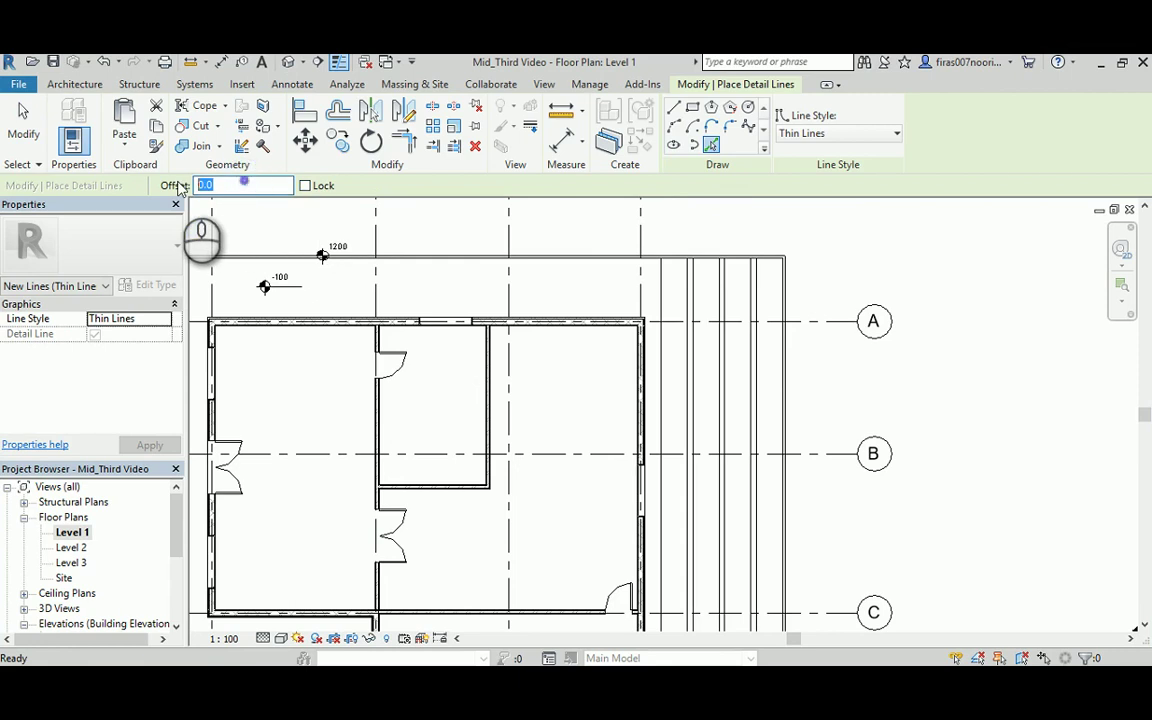
click(692, 259)
key(Escape)
Trim the seven vertical ramp lines at the horizontal detail line, keeping their portions on the grid B side.
scroll(759, 399, up, 1)
scroll(760, 405, up, 1)
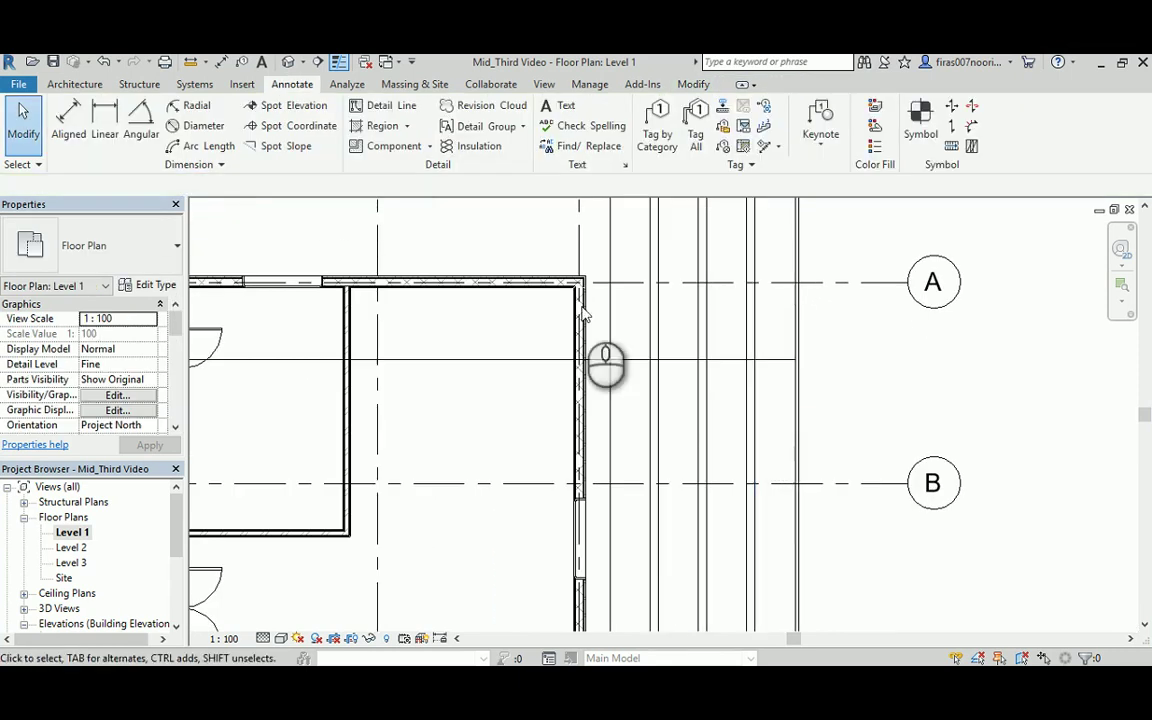
click(760, 360)
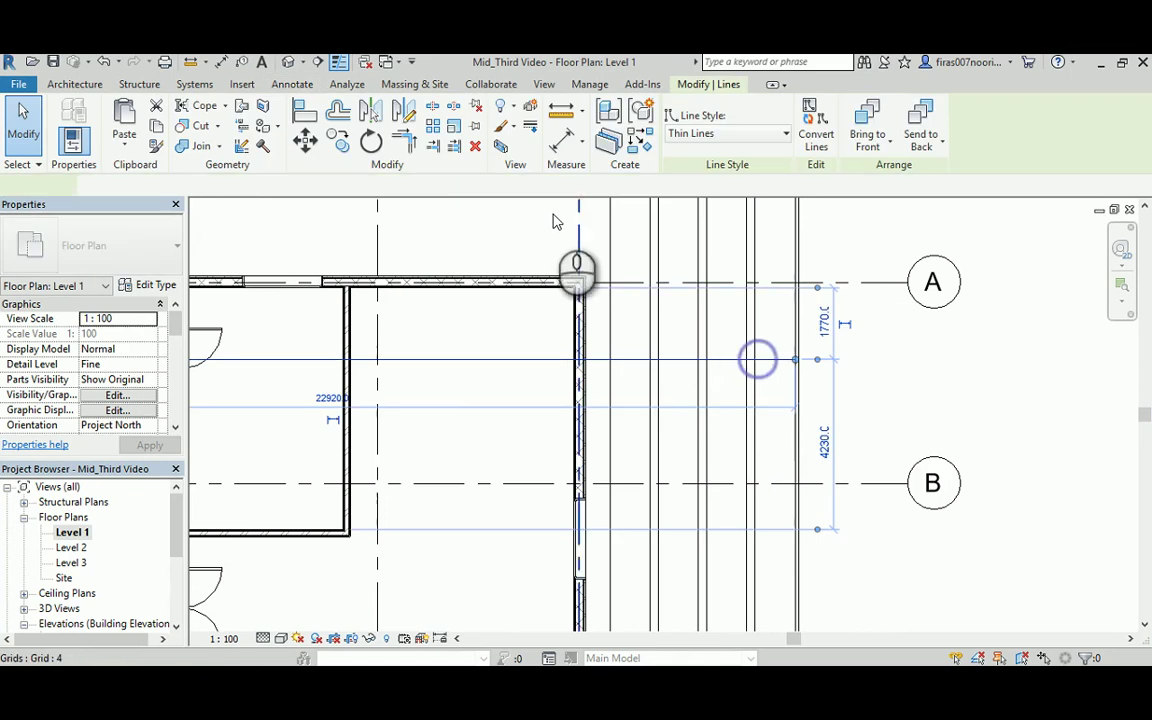
click(452, 148)
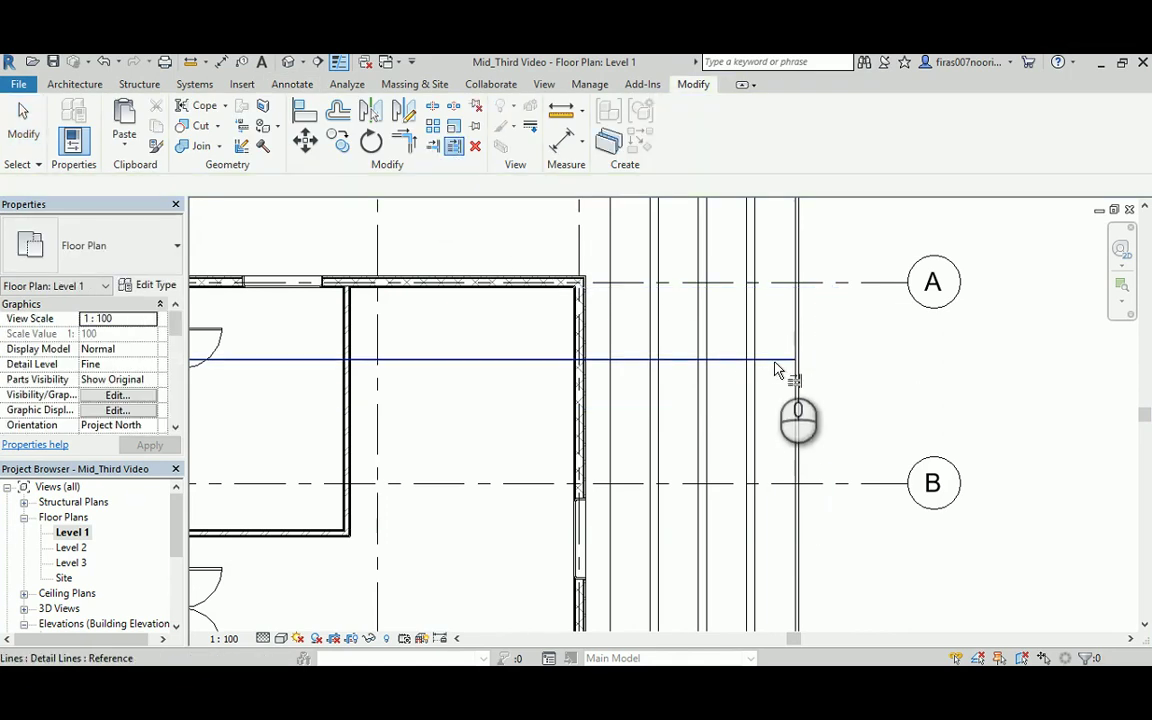
click(776, 362)
click(750, 378)
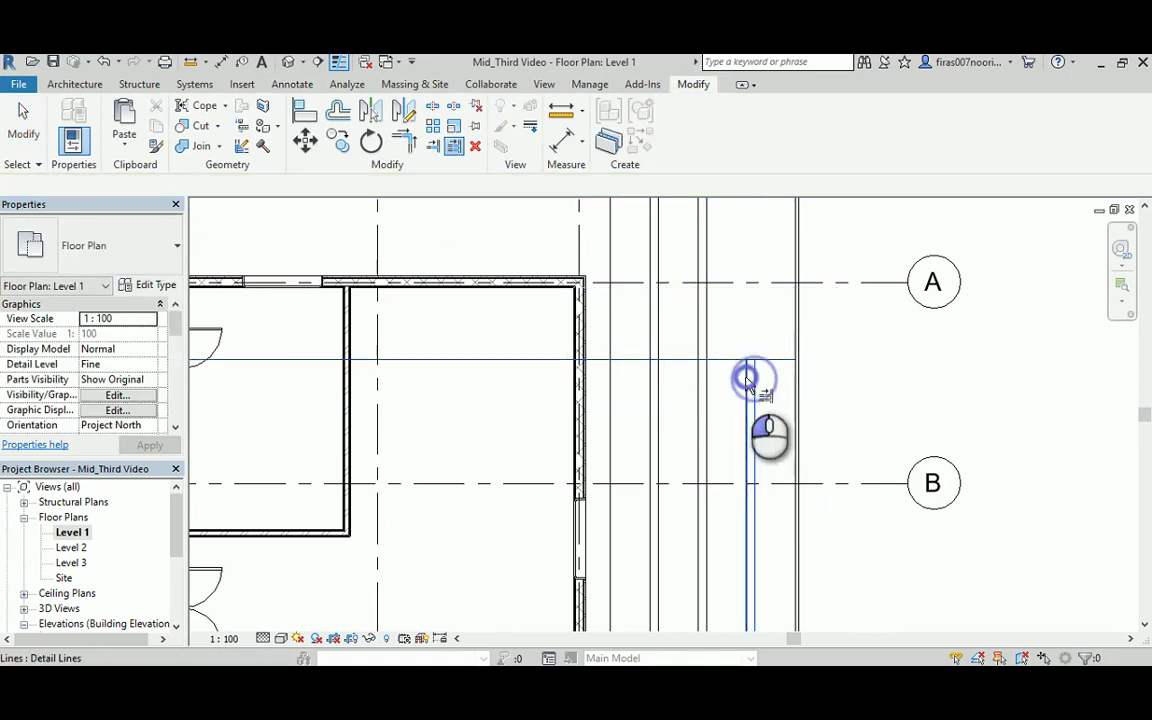
click(706, 378)
click(699, 380)
click(658, 383)
click(651, 383)
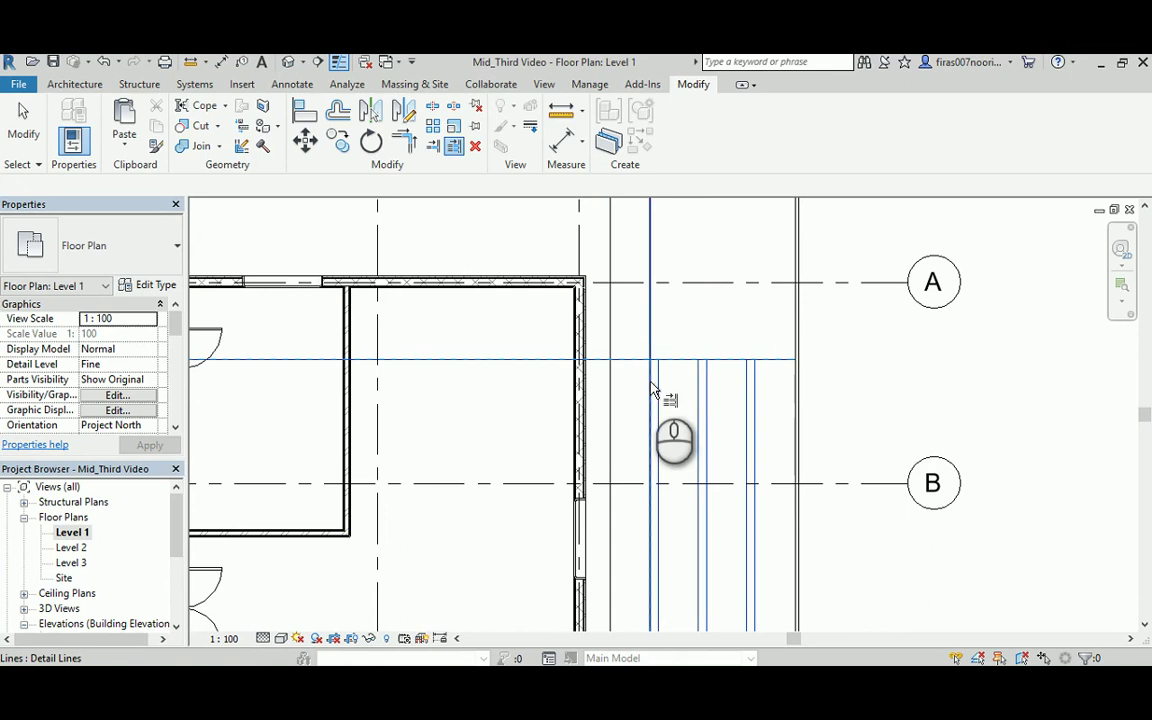
click(612, 381)
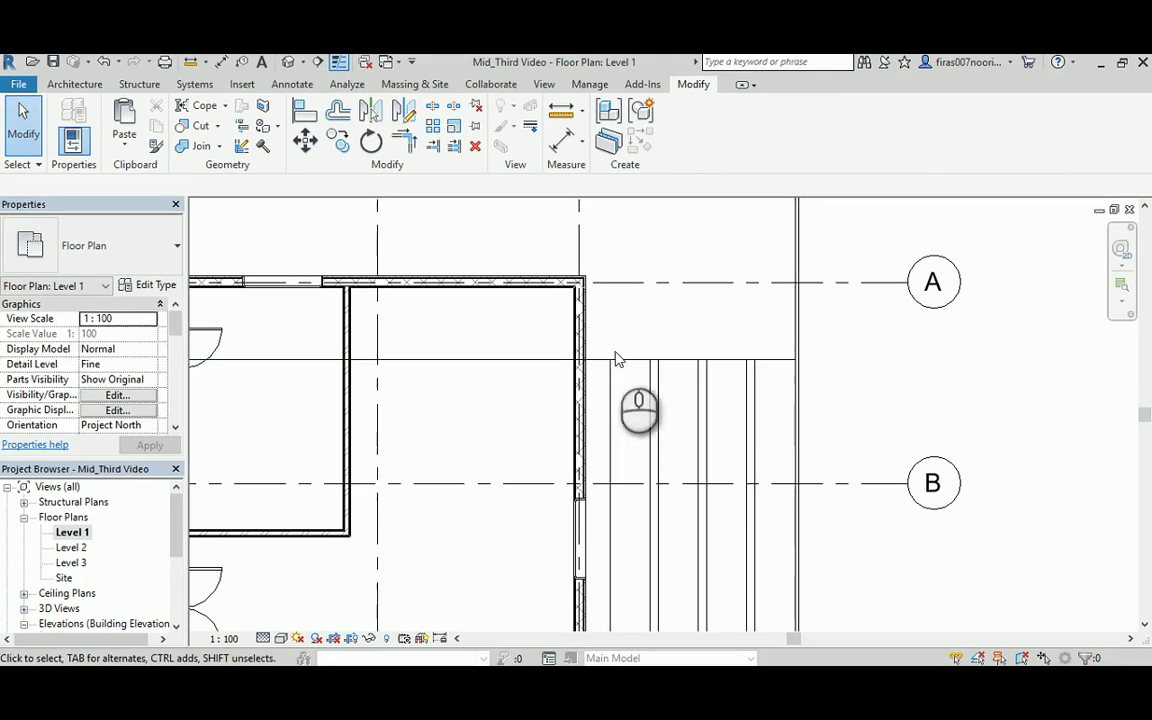
Trim the horizontal line back to the vertical line nearest the building, and copy it 1000 mm towards grid B.
click(619, 360)
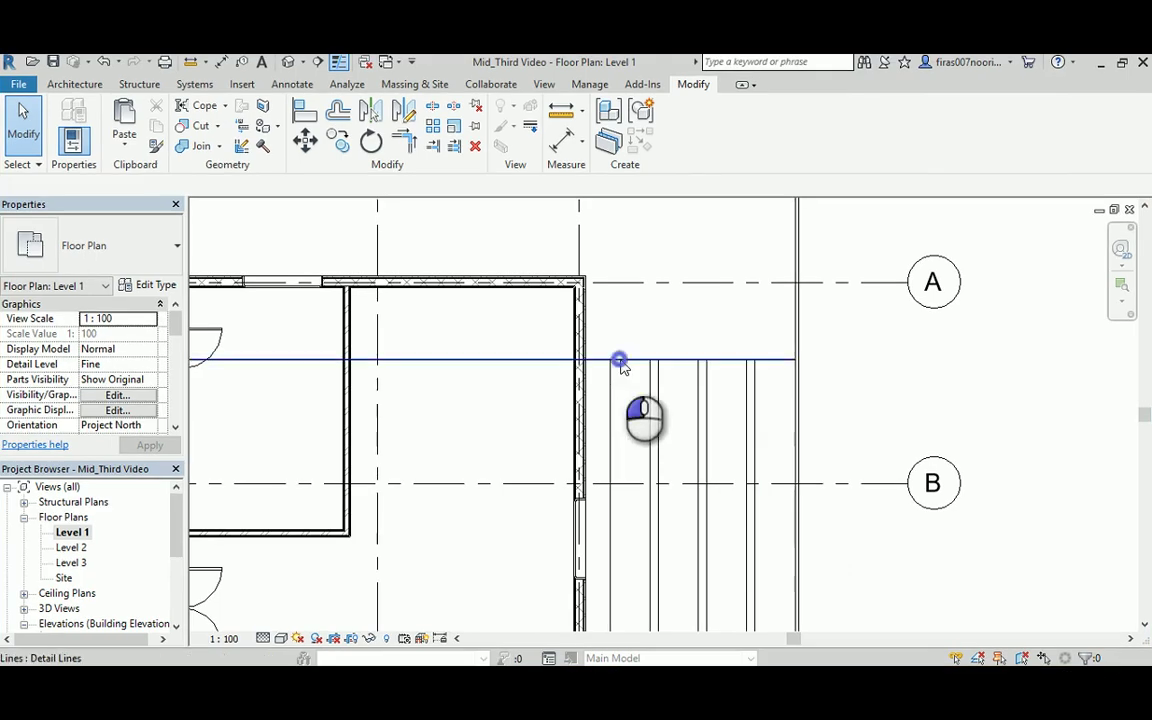
key(Escape)
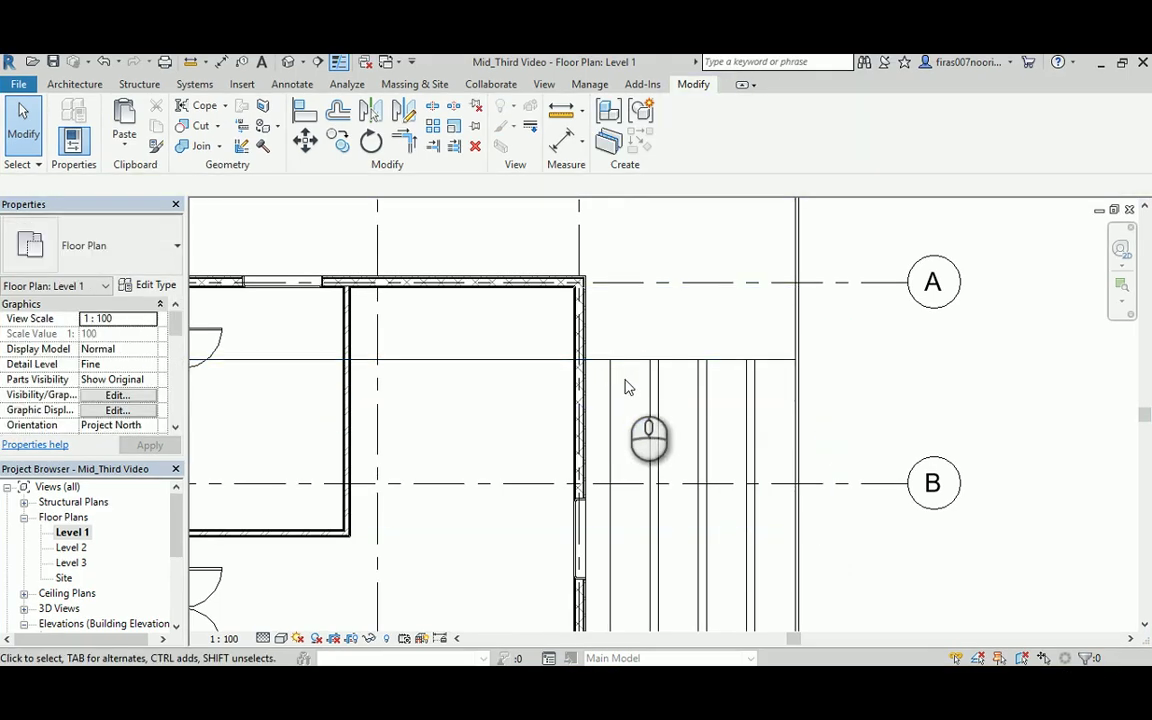
click(617, 360)
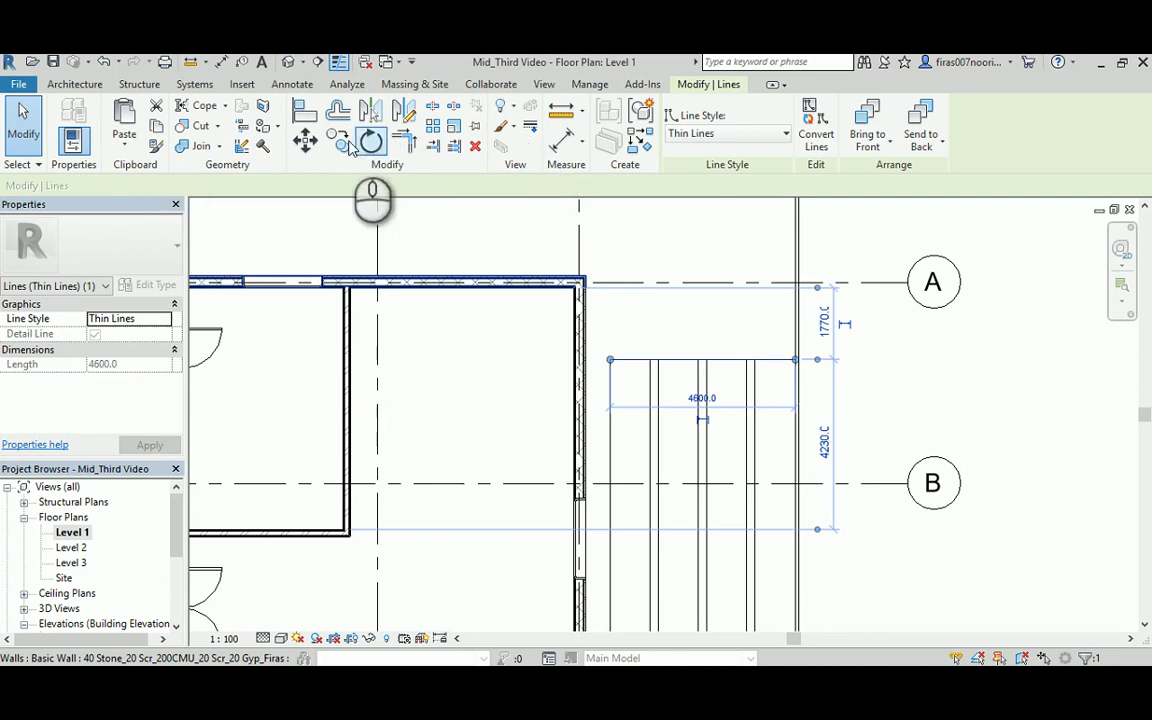
click(343, 142)
click(877, 358)
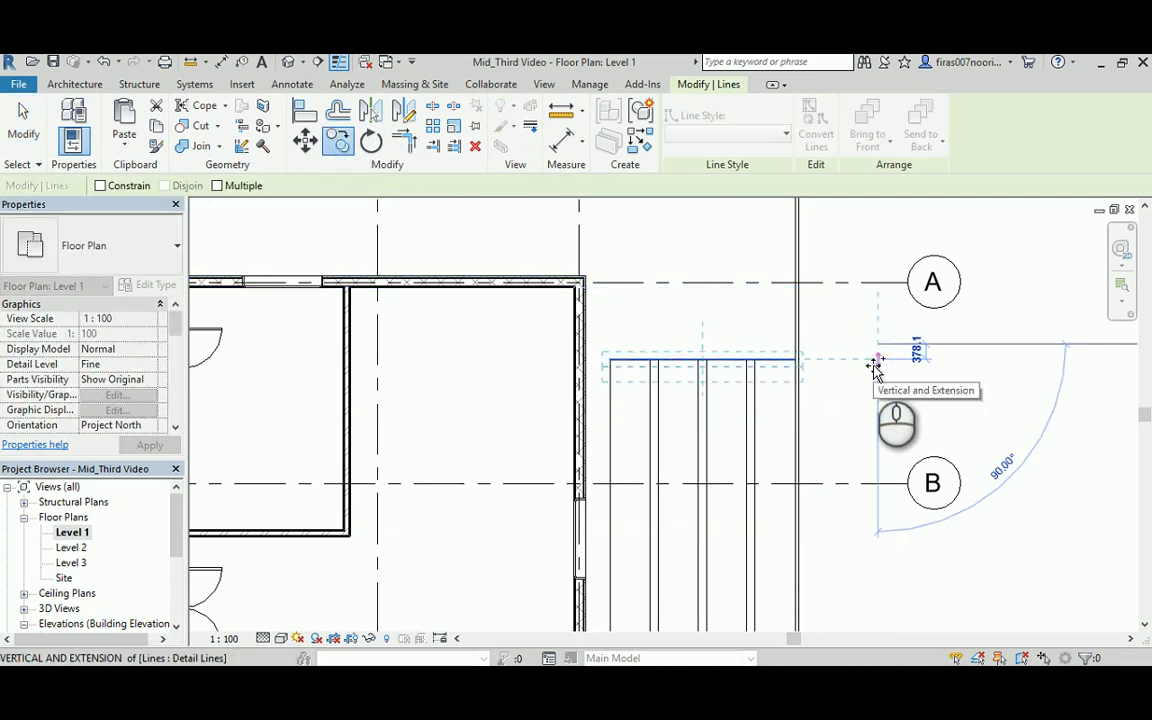
text(1000)
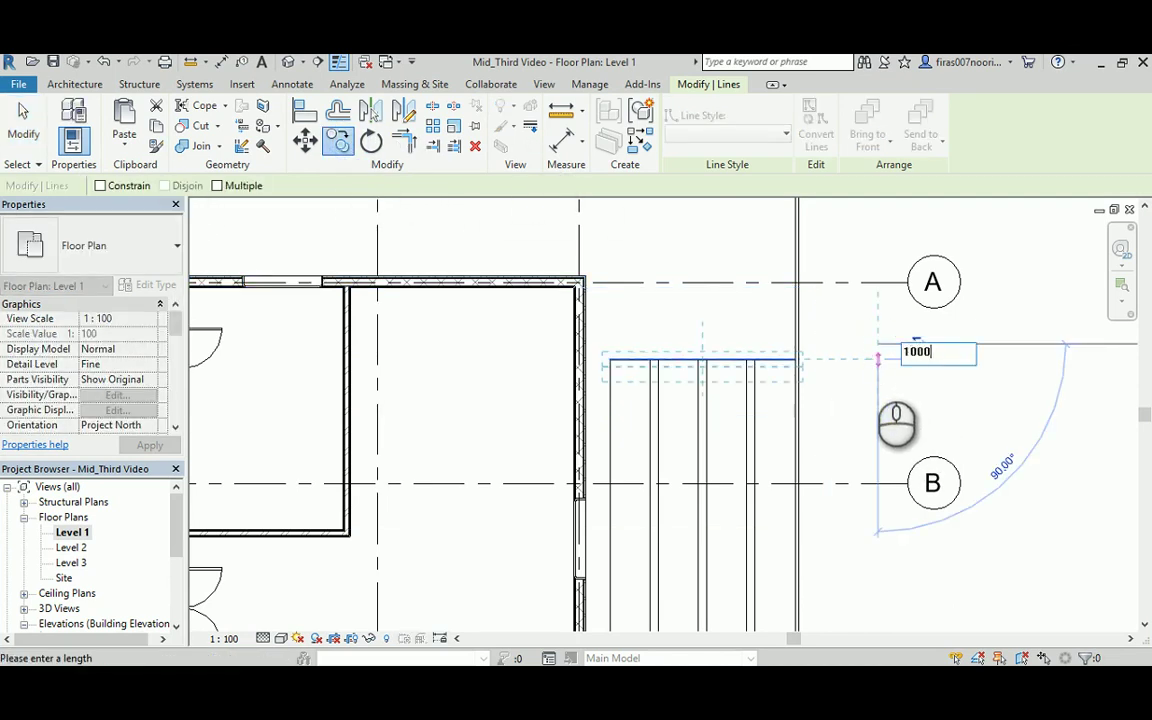
key(Return)
key(Escape)
Copy the second horizontal line along the ramp to a position just before grid D.
middle_drag(797, 440, 779, 314)
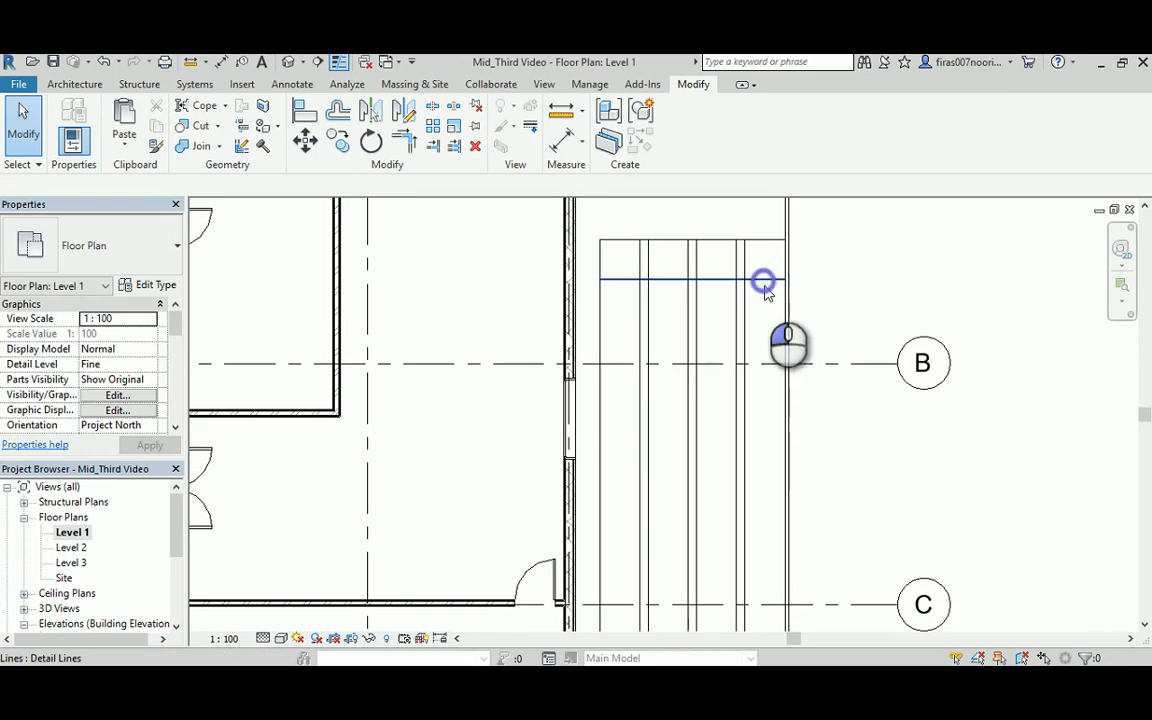
click(765, 288)
click(338, 141)
click(1012, 335)
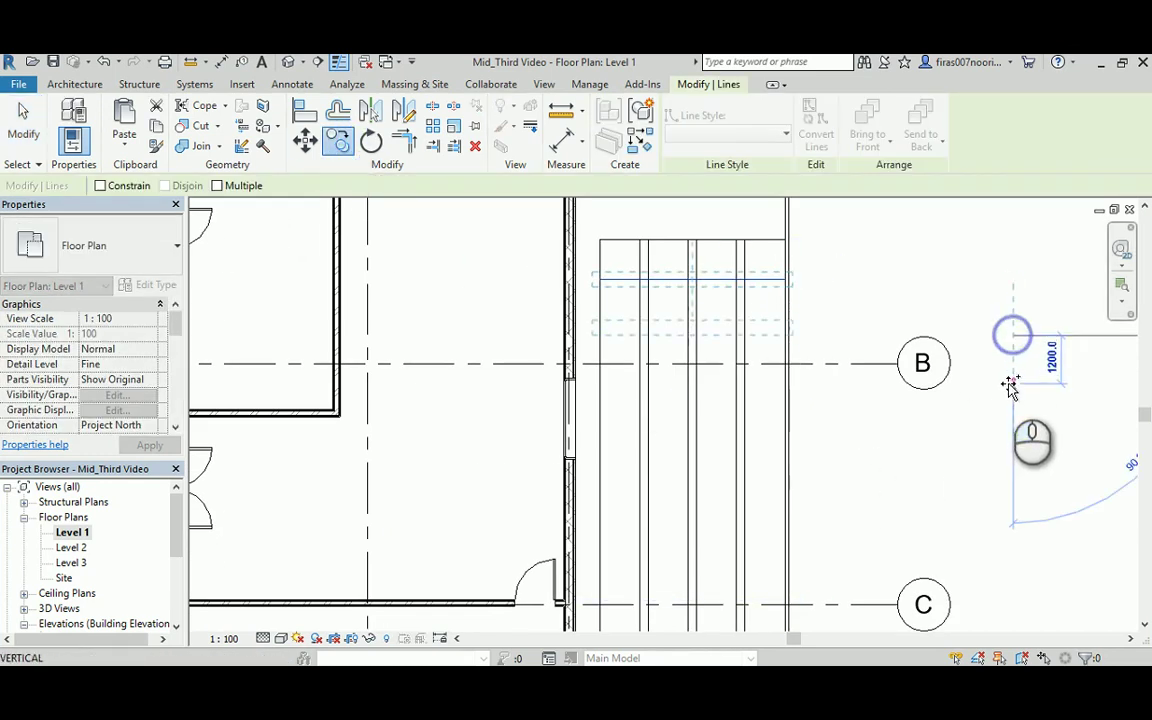
key(Return)
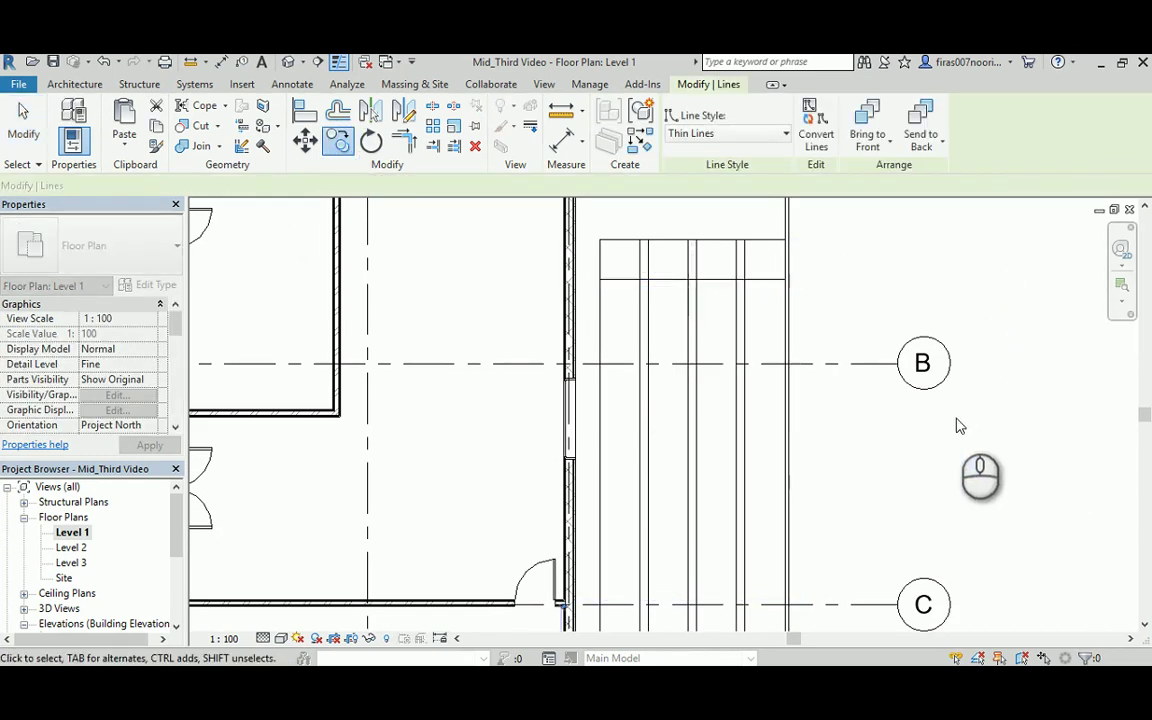
Copy the horizontal line near grid D again, placing the copy just beyond grid D.
middle_drag(923, 447, 777, 224)
scroll(777, 224, down, 2)
middle_drag(665, 499, 680, 390)
scroll(680, 390, up, 3)
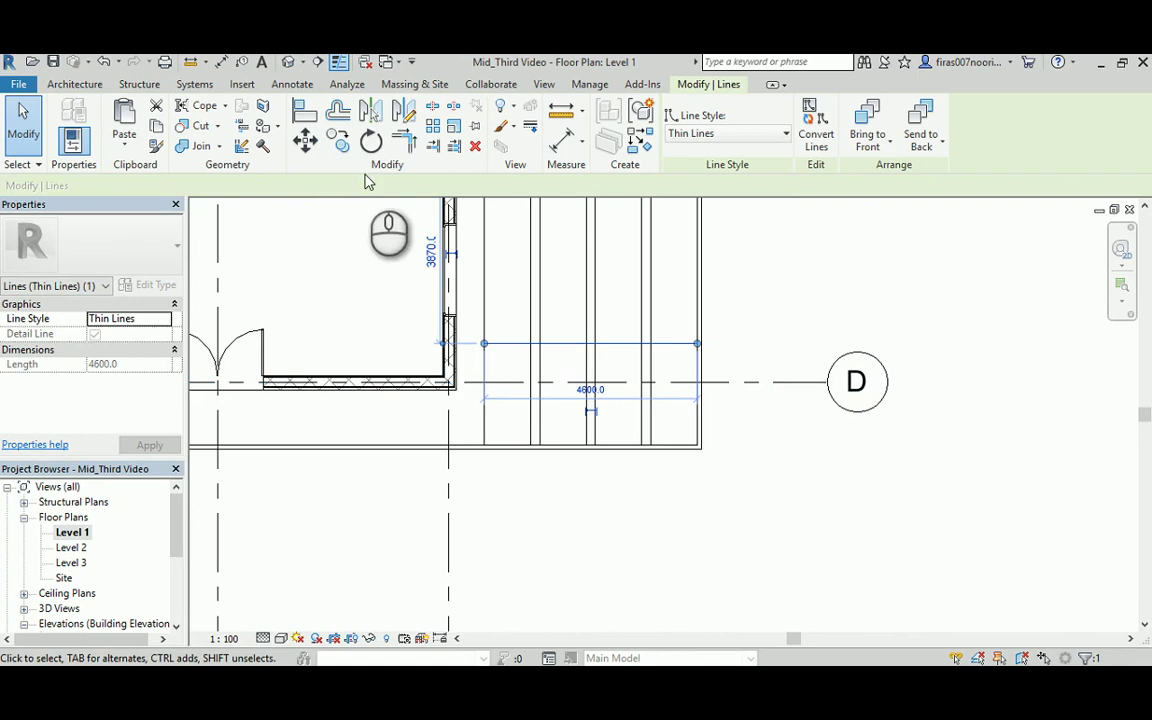
click(338, 141)
click(753, 410)
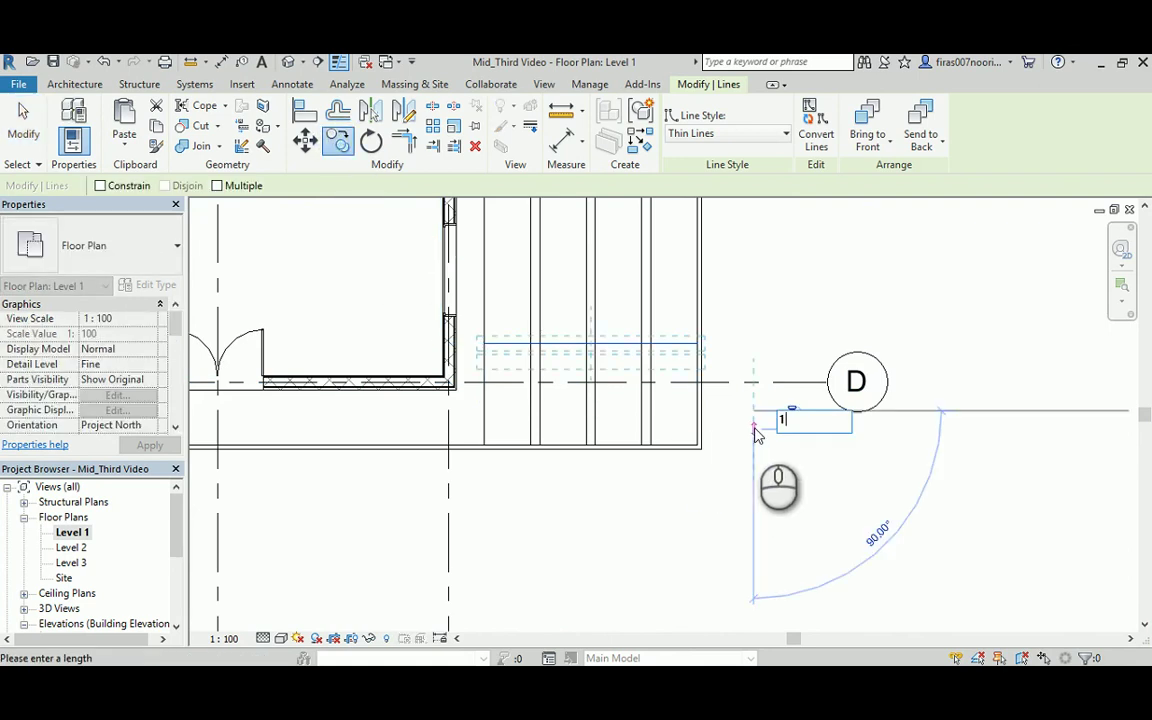
key(Return)
scroll(602, 334, up, 3)
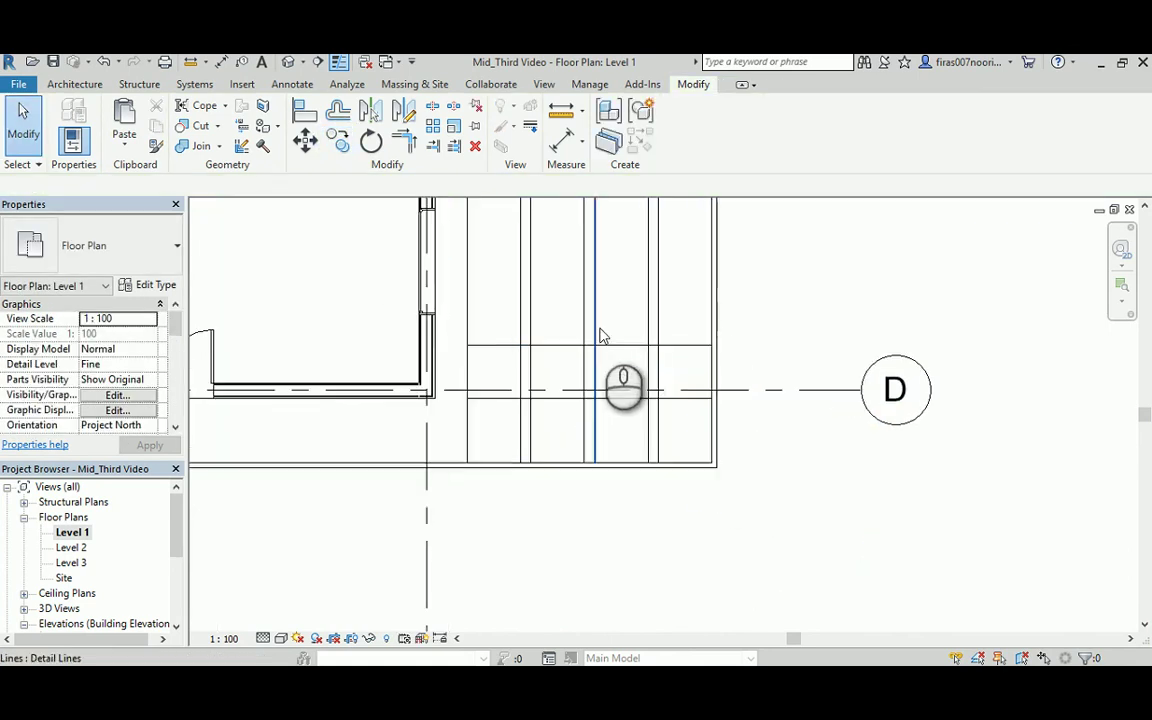
Trim the seven vertical ramp lines at the horizontal line just beyond grid D, removing their extensions to the boundary wall.
click(454, 146)
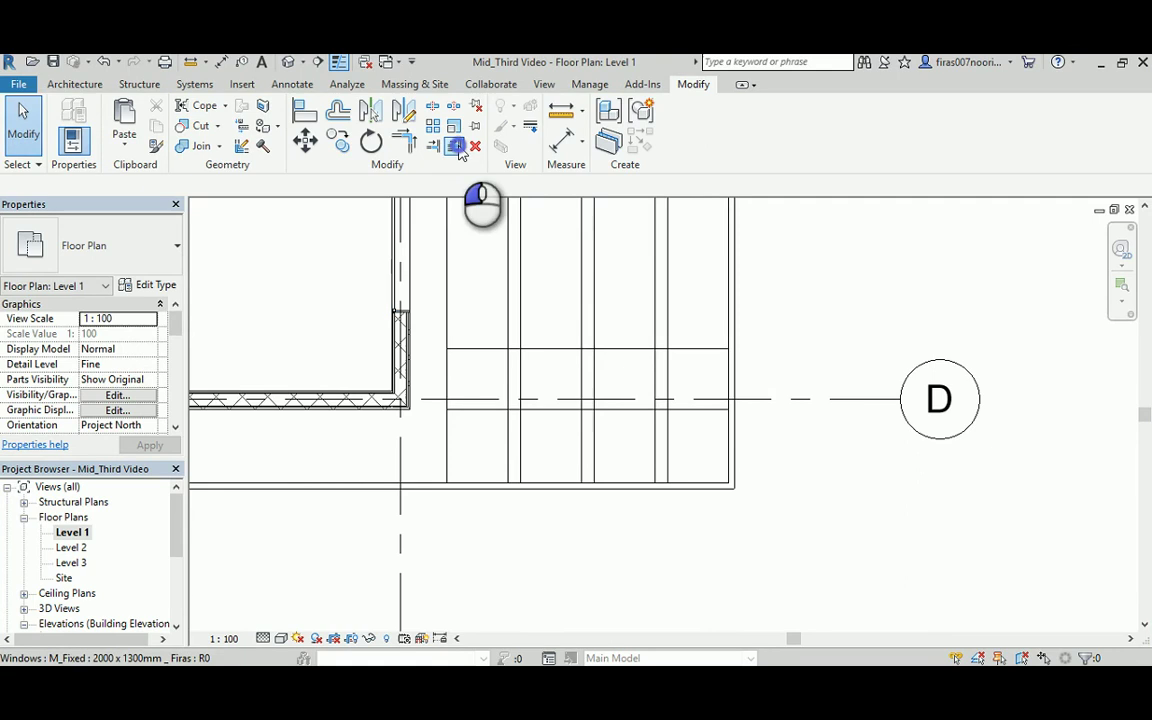
click(658, 376)
click(595, 376)
click(580, 376)
click(522, 377)
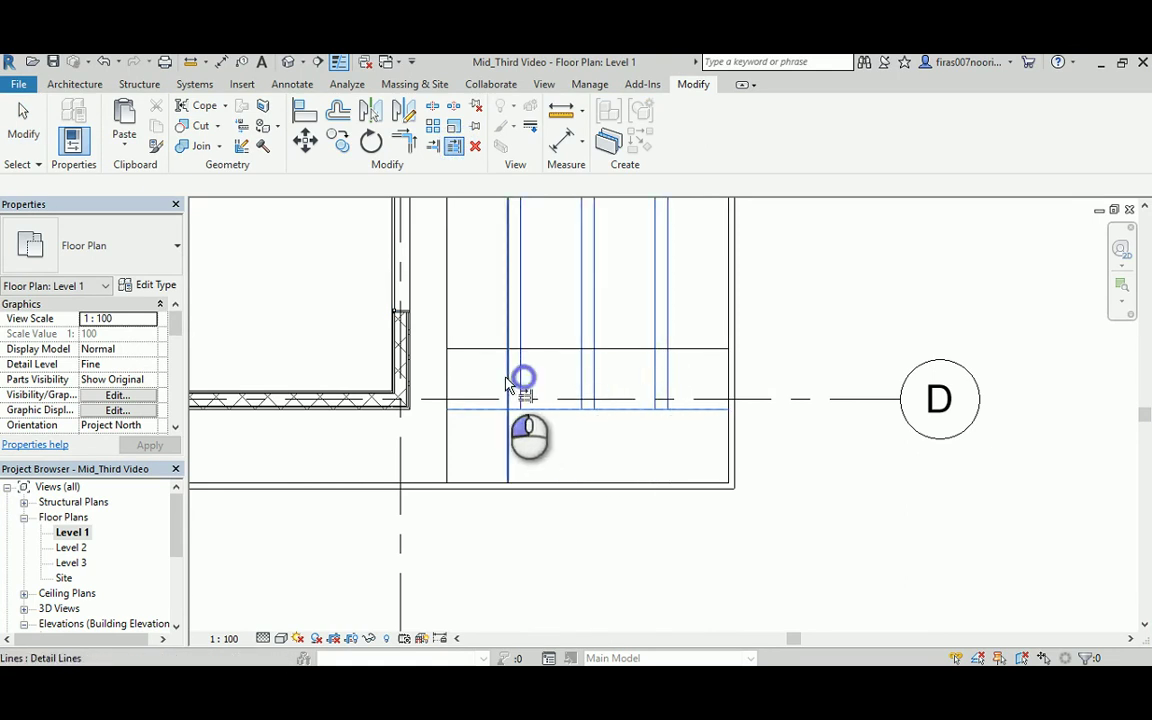
click(445, 383)
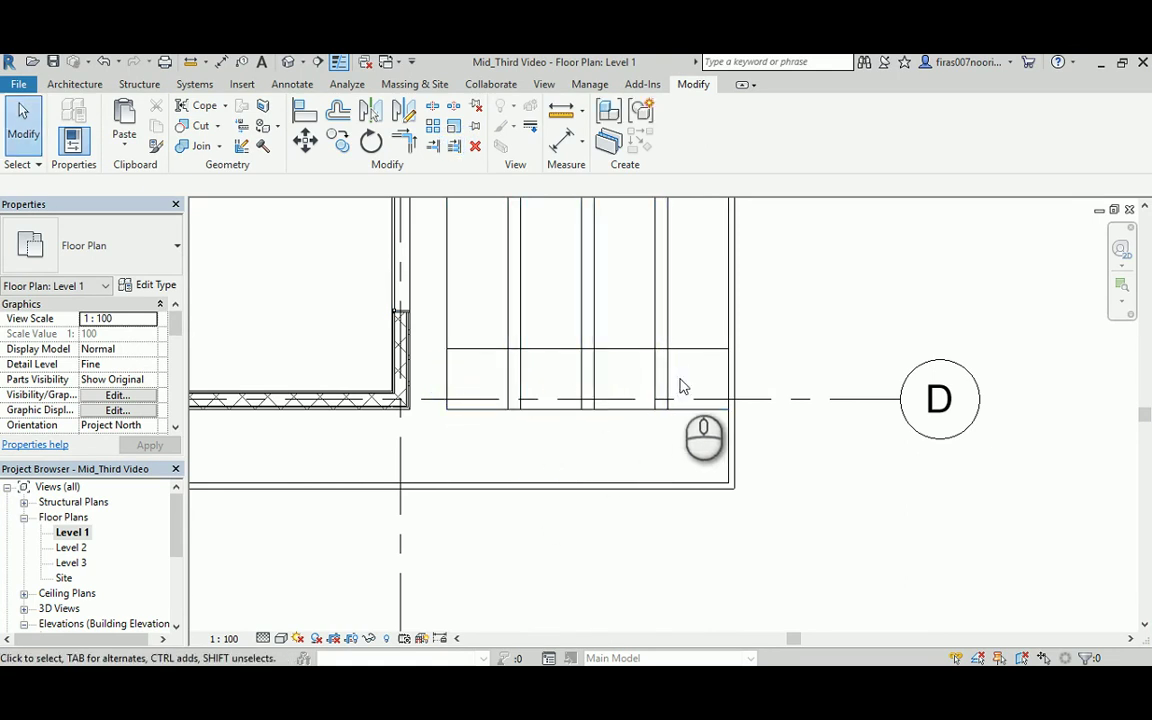
Trim the vertical ramp line next to the boundary wall bay at the horizontal line just before grid D.
click(432, 146)
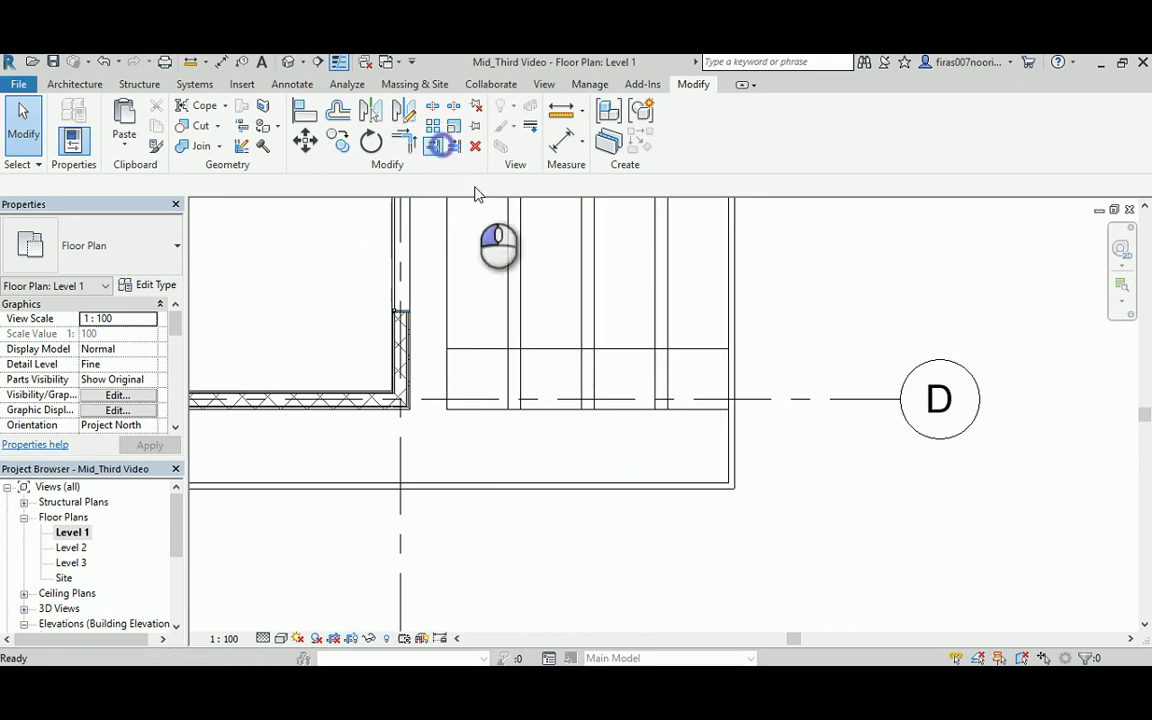
click(686, 348)
click(667, 331)
middle_drag(517, 316, 531, 394)
key(Escape)
key(Escape)
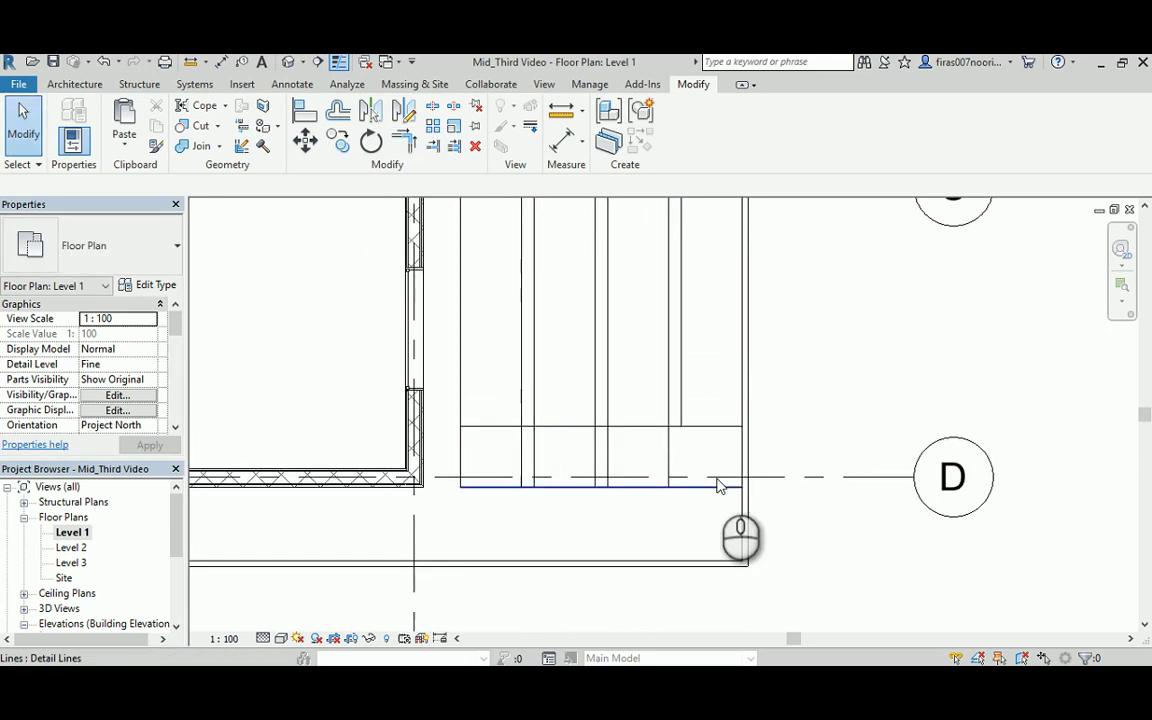
Split the horizontal line just before grid D at its intersections with the vertical ramp lines.
click(672, 428)
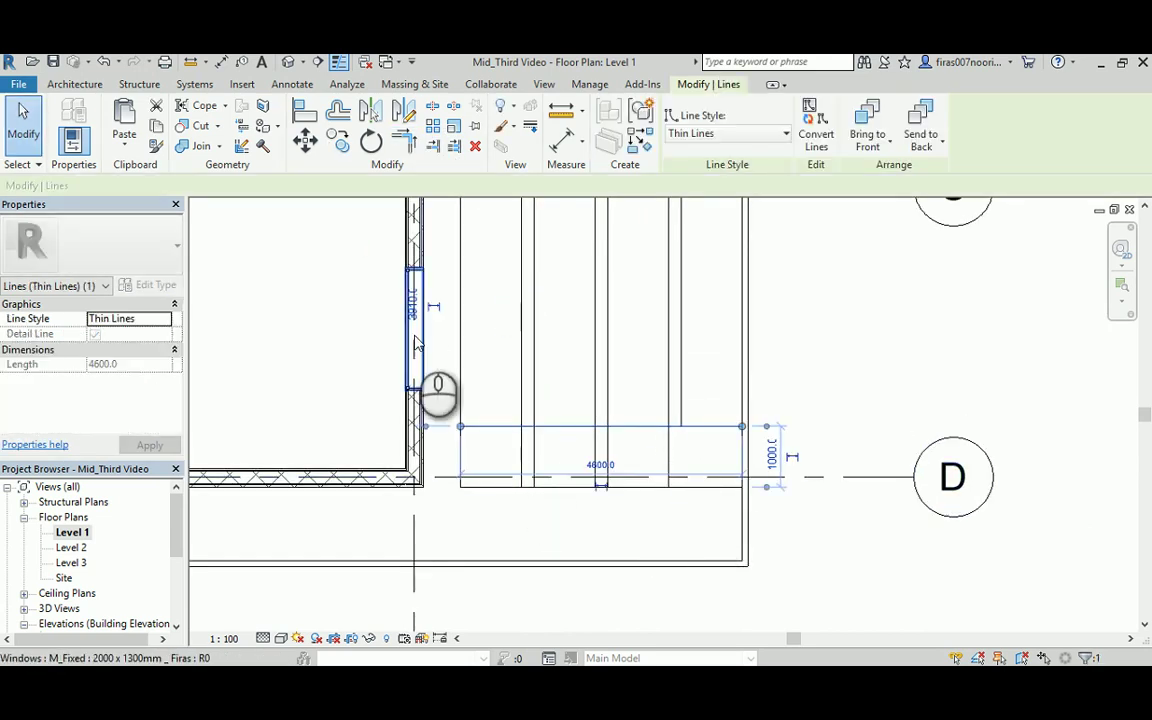
click(818, 275)
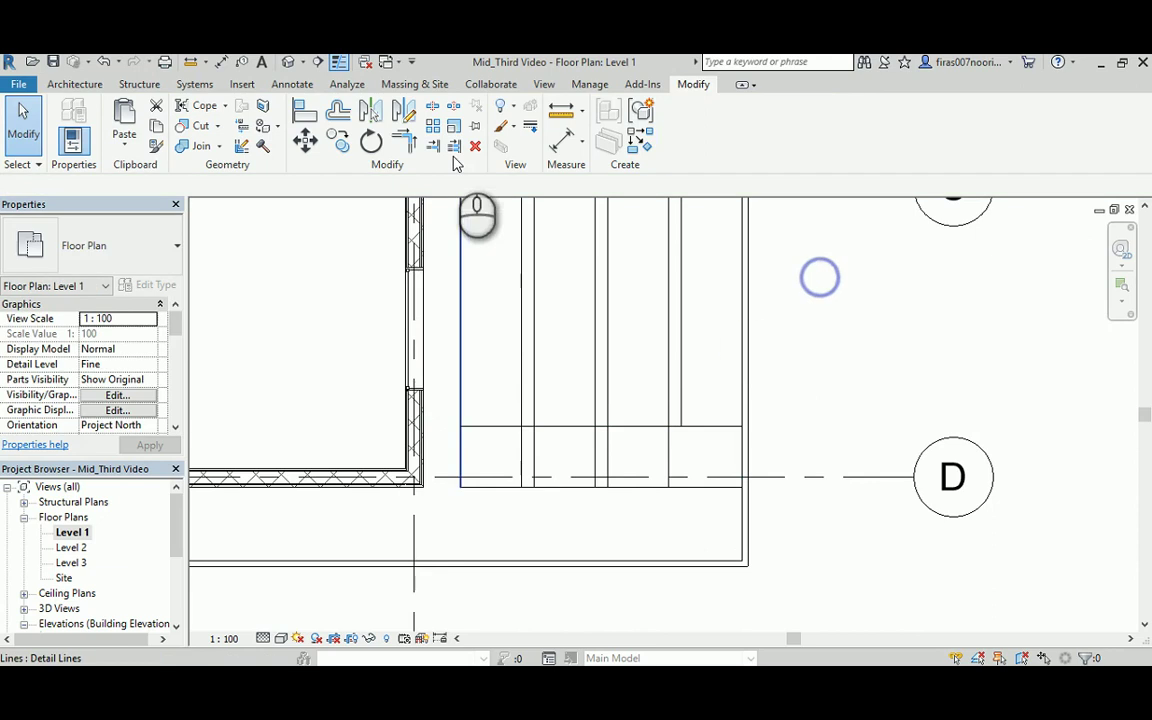
click(699, 426)
click(432, 107)
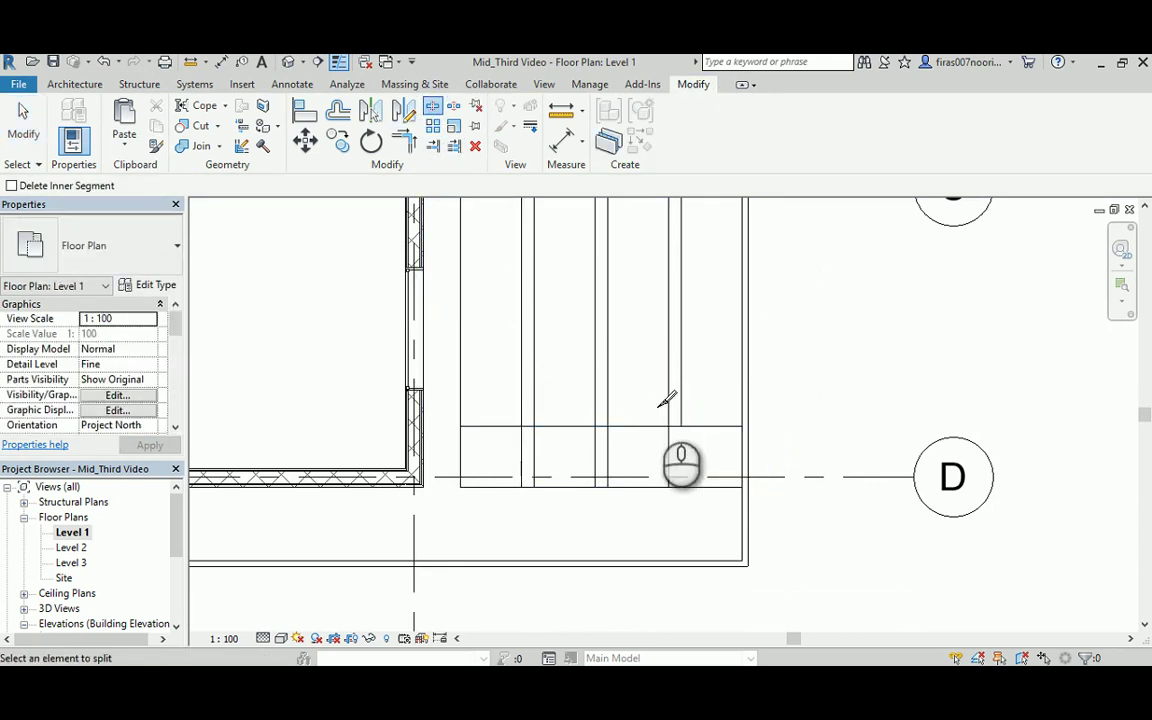
click(681, 428)
click(669, 428)
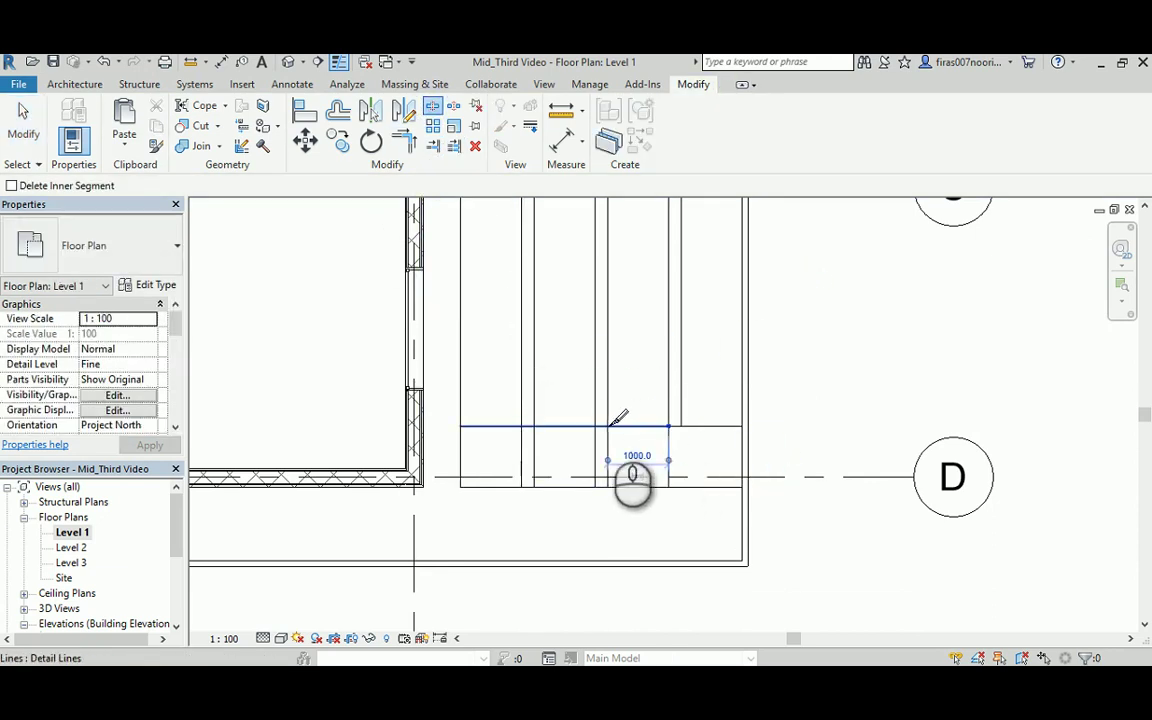
click(534, 426)
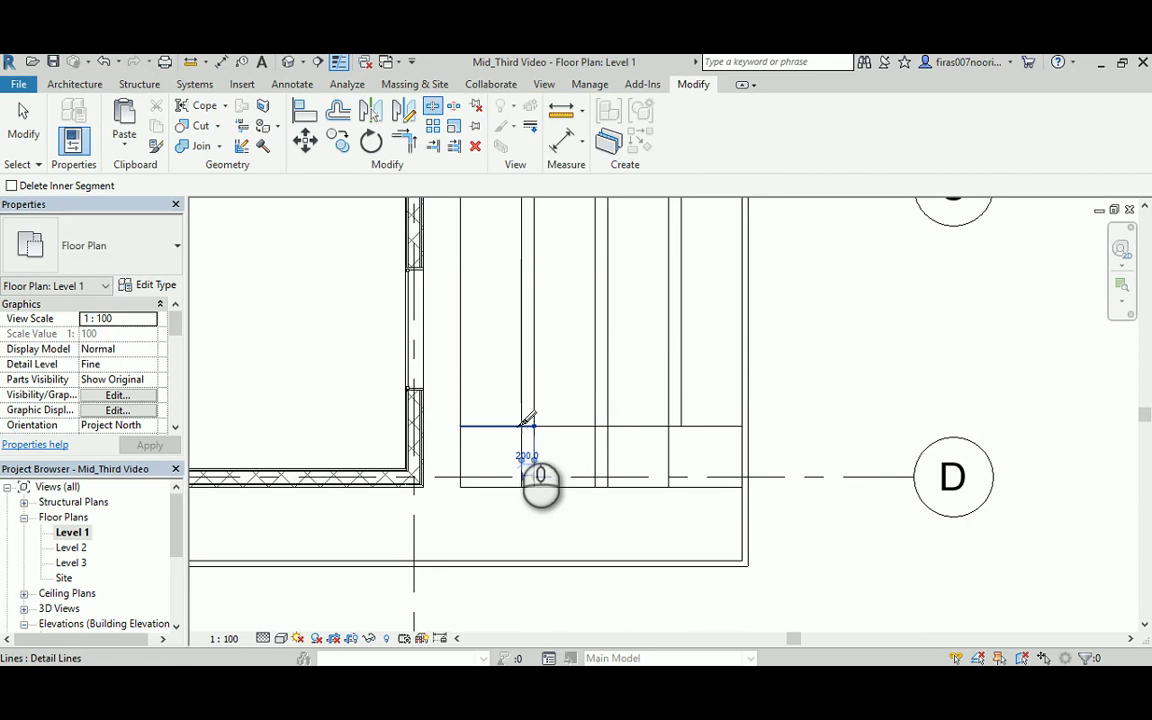
click(520, 426)
key(Escape)
Check the split segments of the horizontal line just before grid D one after another.
click(712, 427)
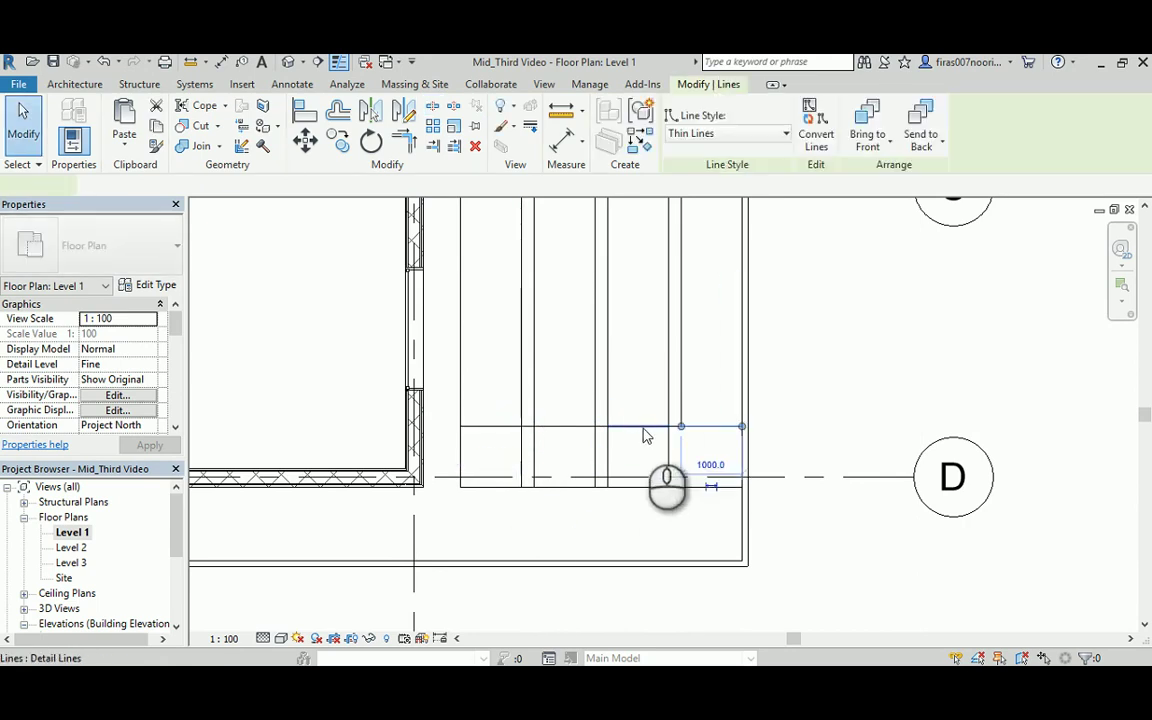
click(643, 427)
click(586, 427)
click(496, 426)
click(624, 447)
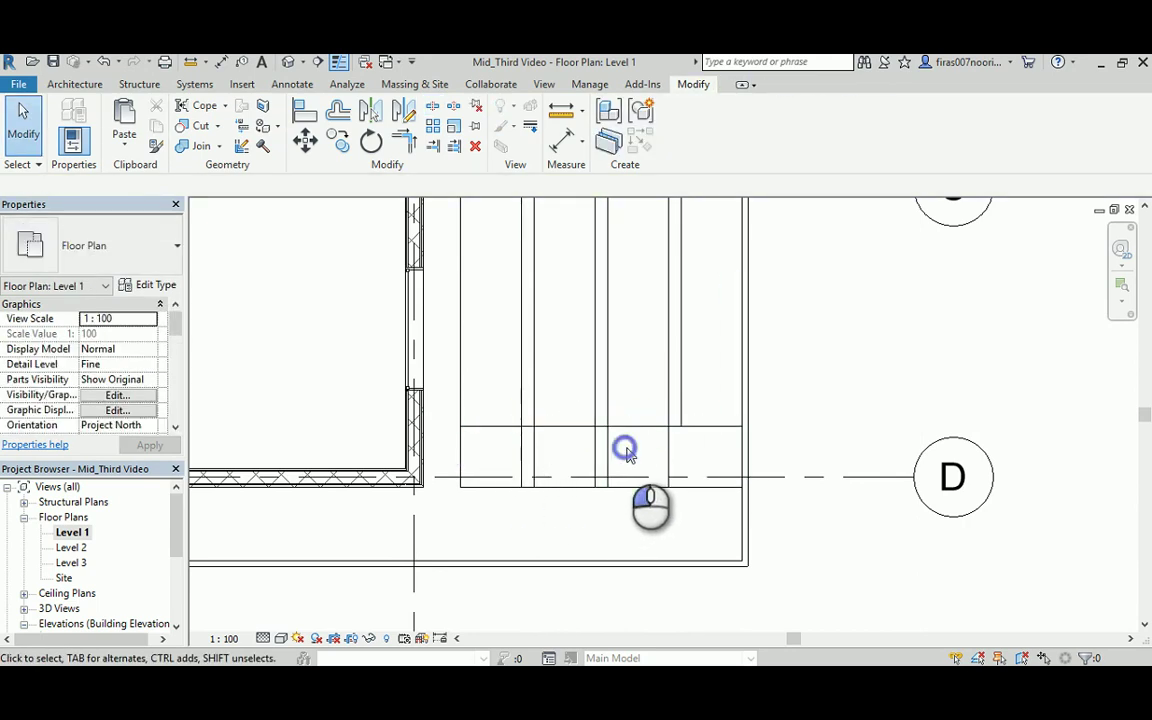
click(611, 455)
key(Escape)
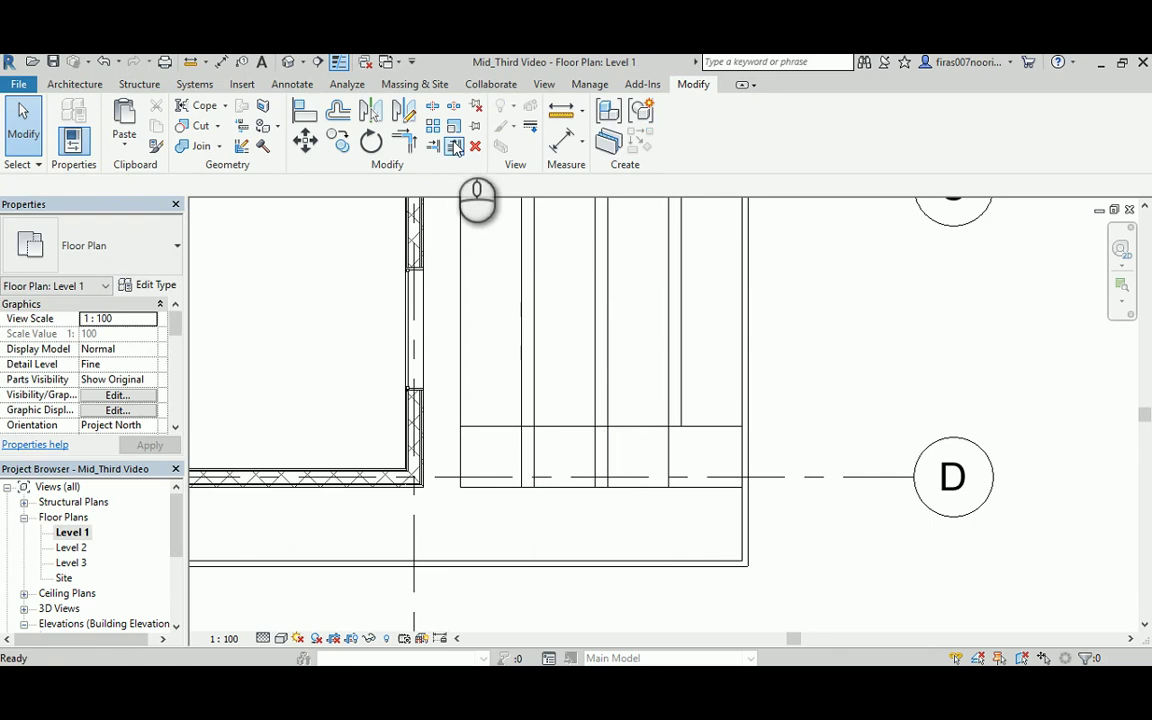
Trim the middle pair of vertical ramp lines at the horizontal segment just before grid D.
click(455, 147)
click(627, 425)
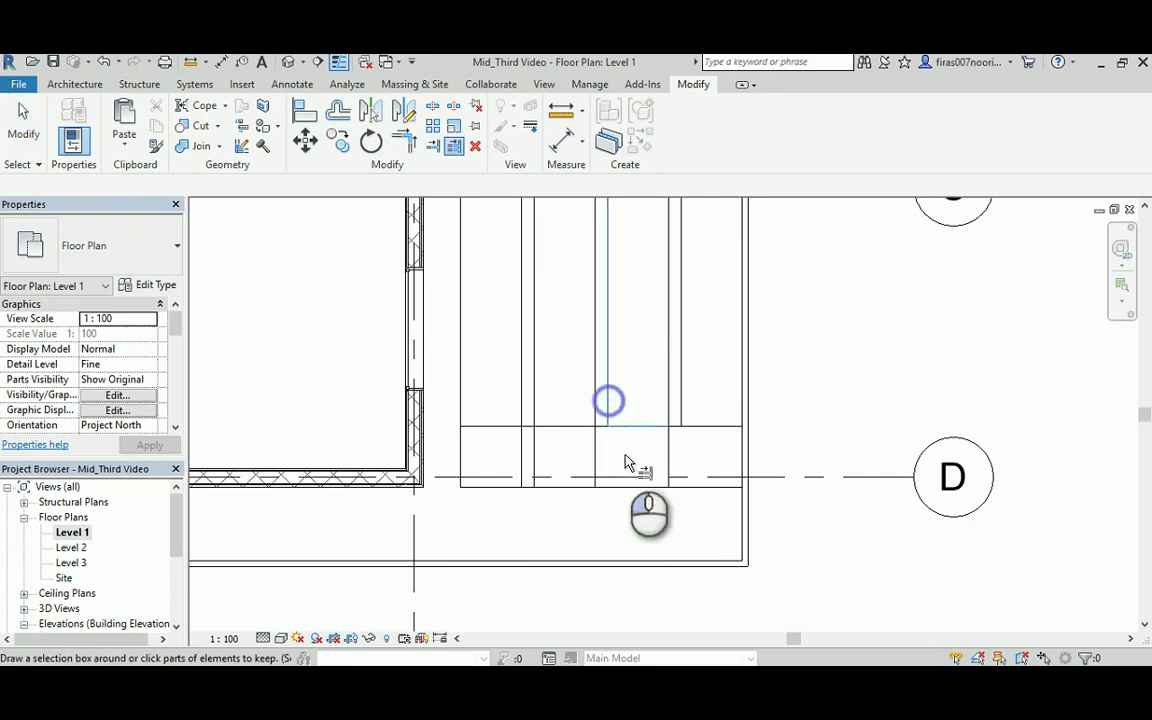
click(594, 406)
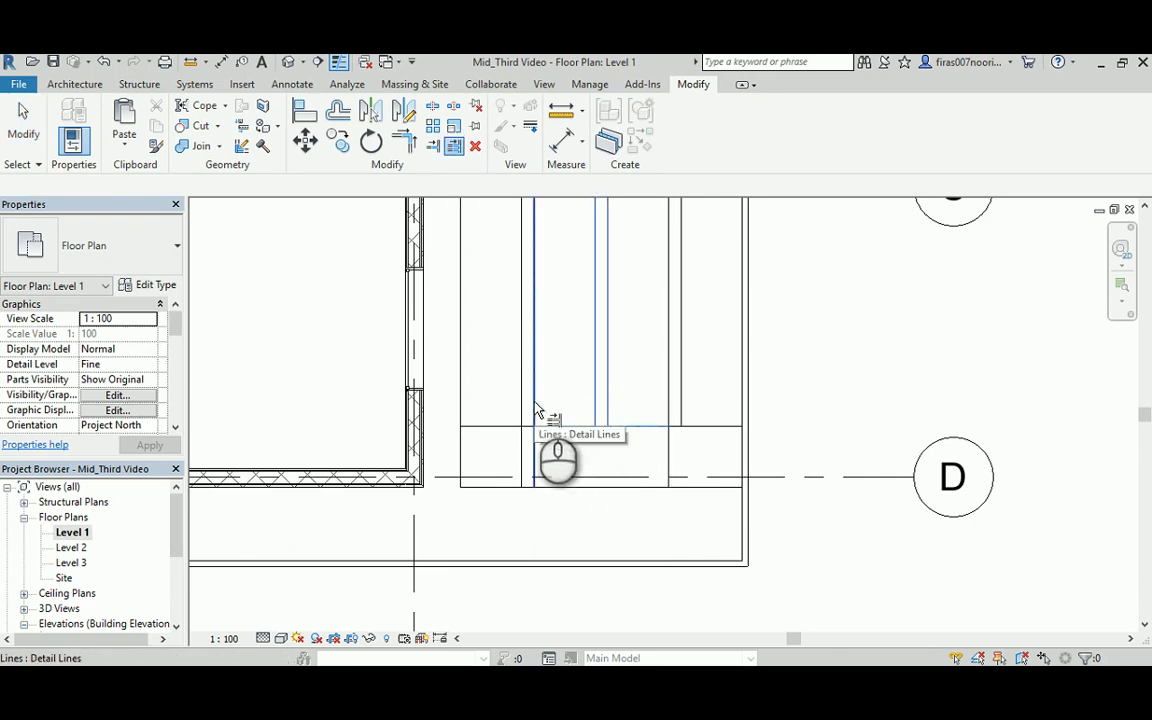
scroll(536, 366, down, 2)
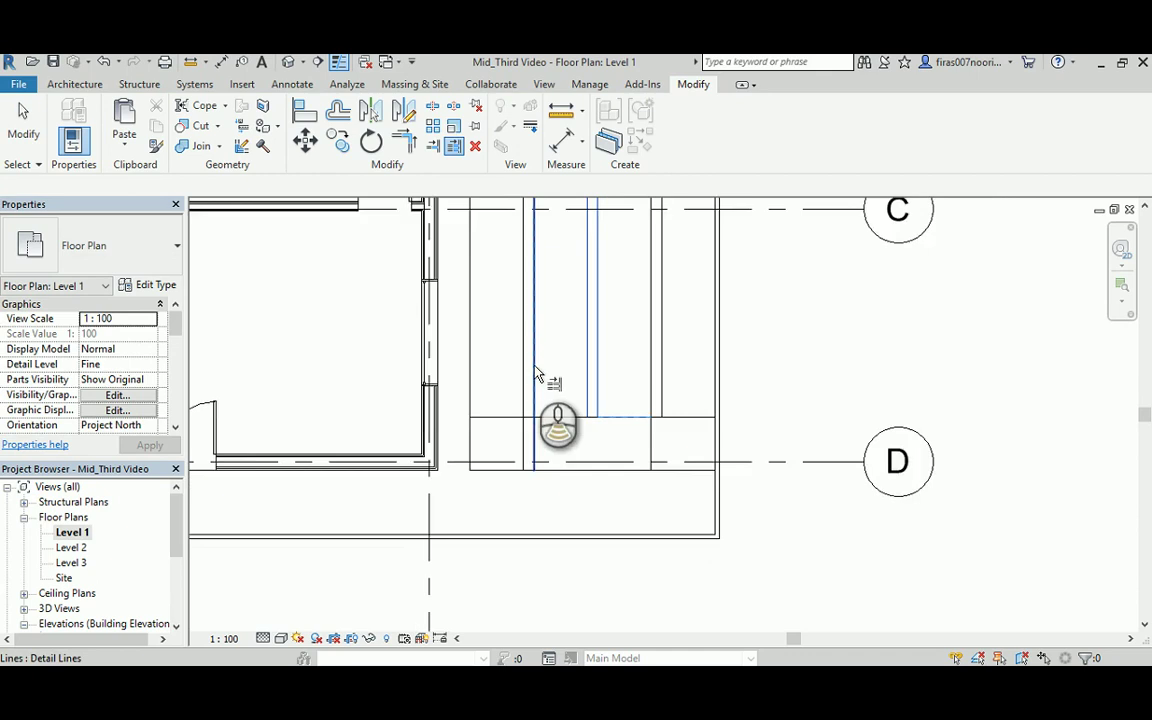
key(Escape)
key(Escape)
Delete the two split segments nearest the building from the horizontal line just before grid D, including the 200 mm piece.
middle_drag(526, 266, 563, 483)
scroll(556, 454, down, 2)
click(532, 571)
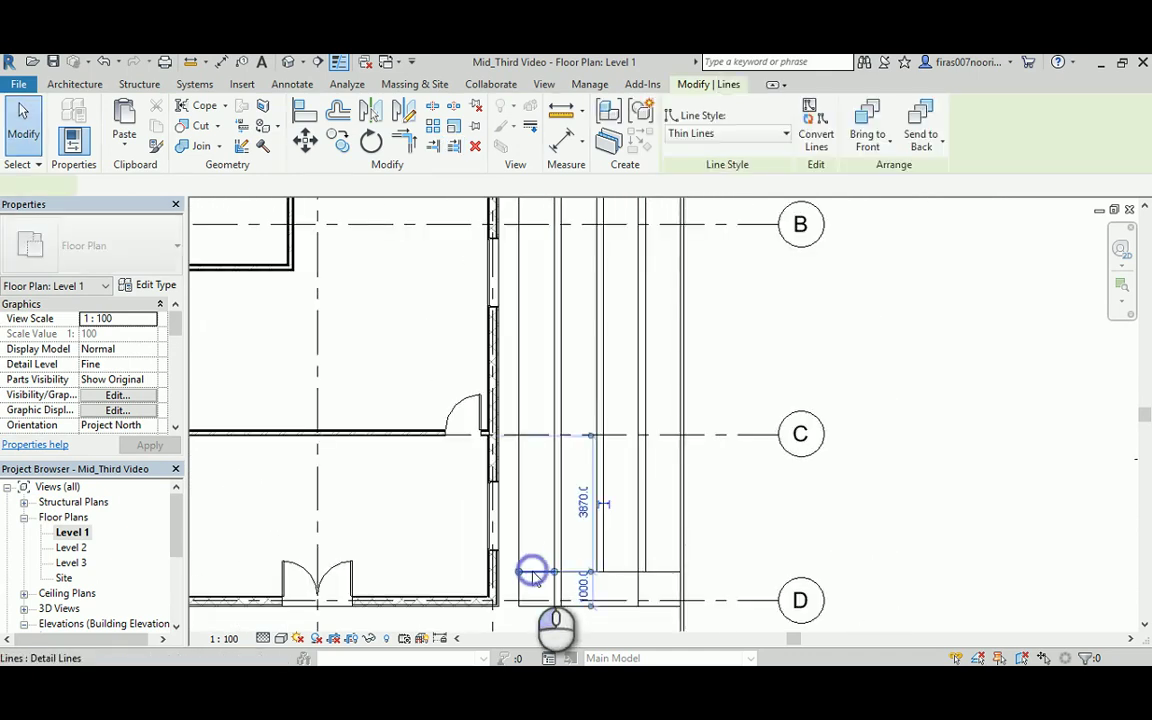
key(Delete)
scroll(523, 578, up, 1)
drag(541, 550, 583, 577)
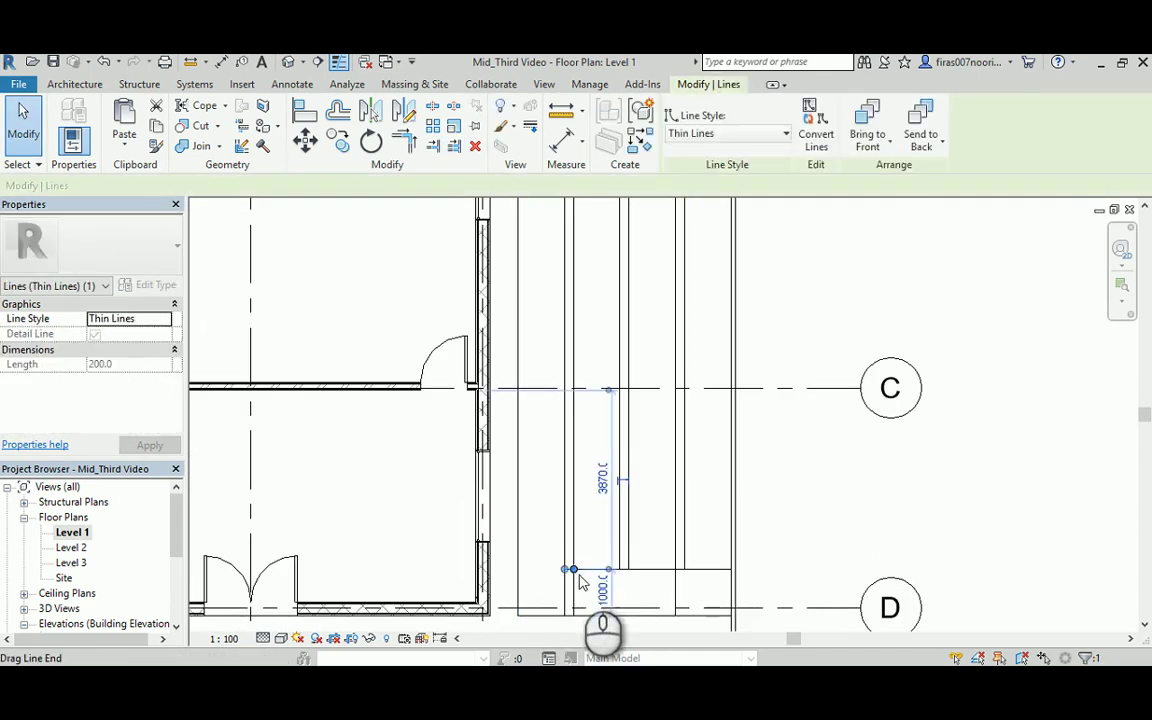
key(Escape)
middle_drag(553, 579, 553, 476)
drag(490, 518, 580, 488)
key(Delete)
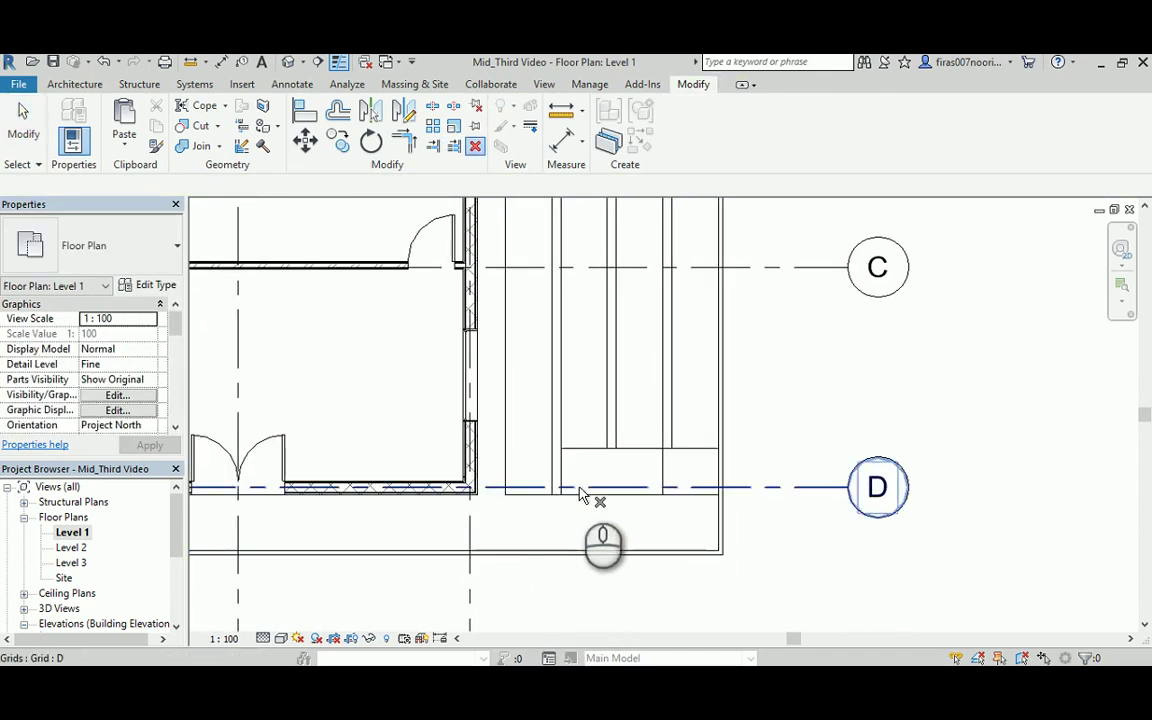
key(Escape)
Shorten the horizontal line just beyond grid D at both ends so it spans only the middle landing, unjoining the connected lines.
click(533, 498)
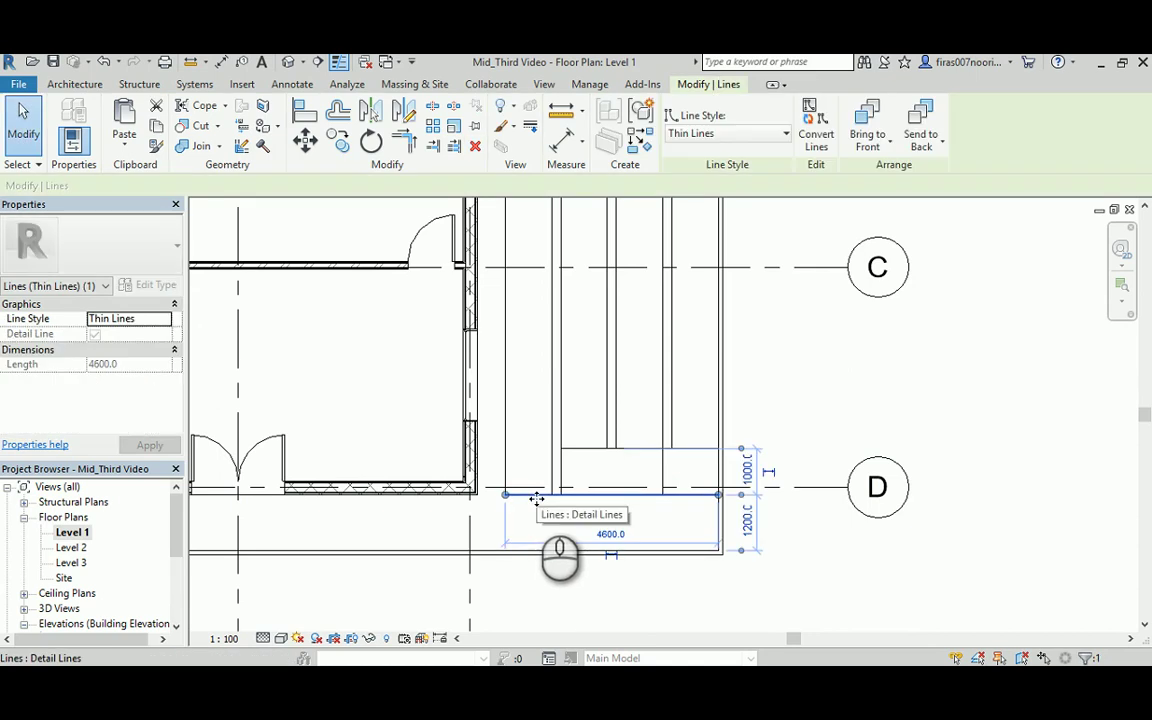
drag(504, 496, 561, 496)
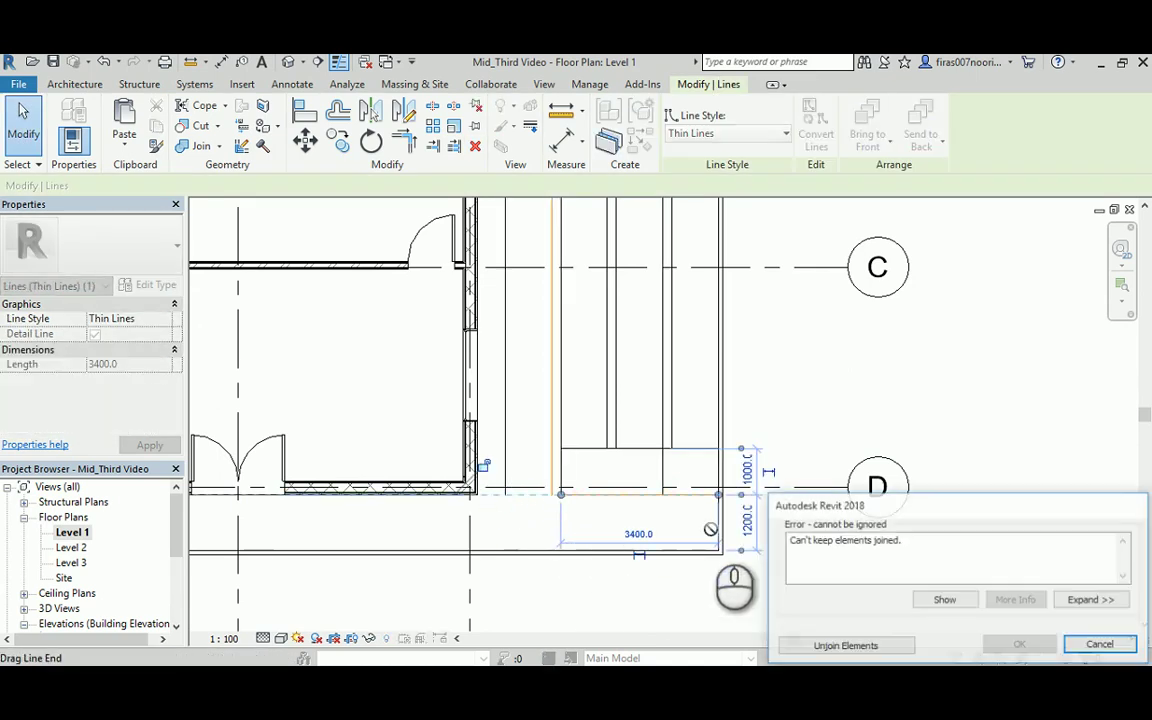
click(845, 646)
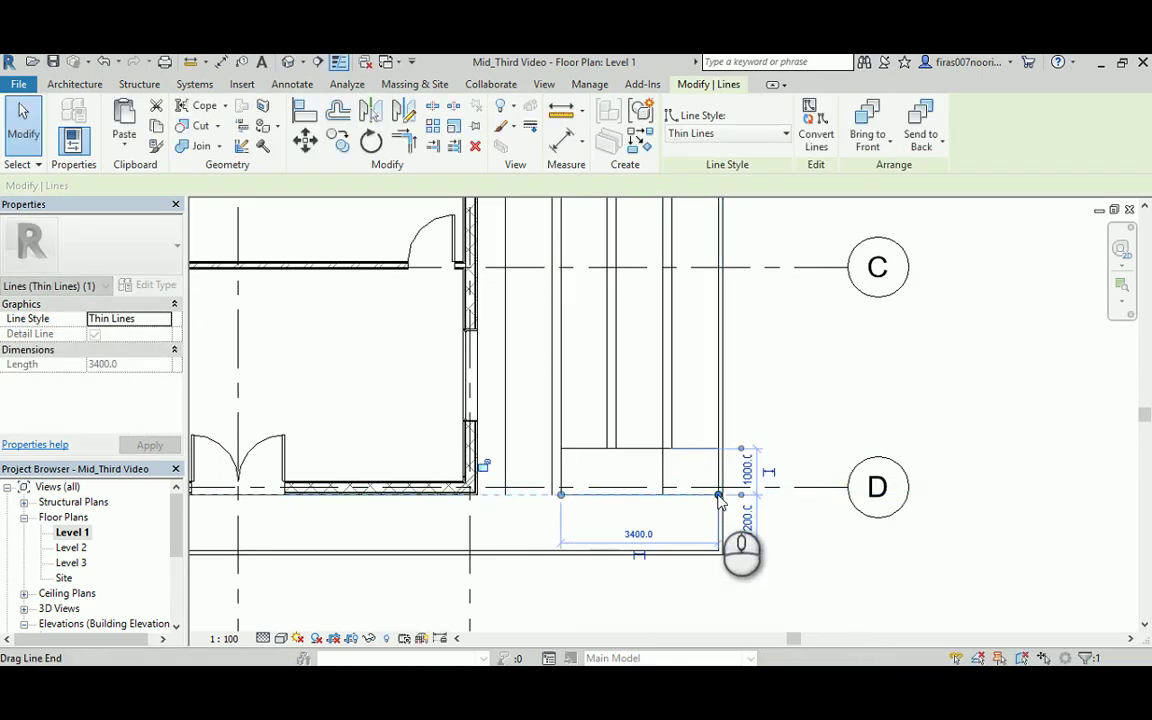
drag(718, 494, 663, 495)
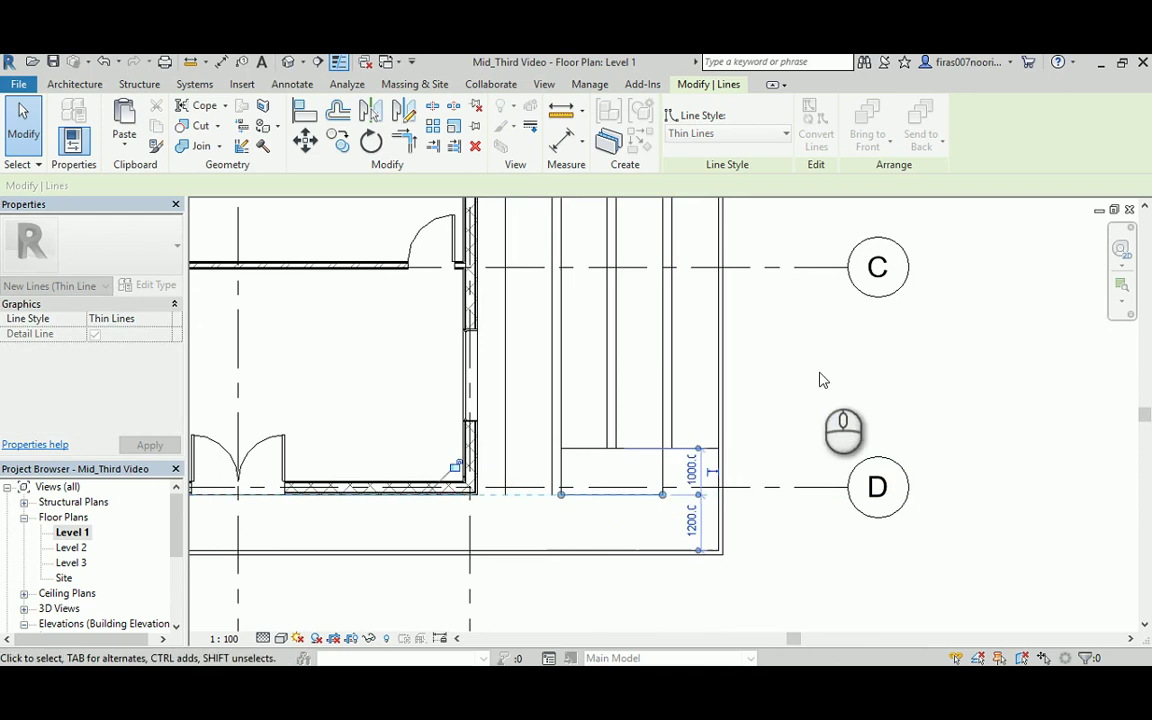
click(819, 372)
Trim the six inner vertical ramp lines at the second horizontal line between grids A and B, removing their parts across the landing.
middle_drag(708, 346, 681, 477)
middle_drag(675, 300, 692, 590)
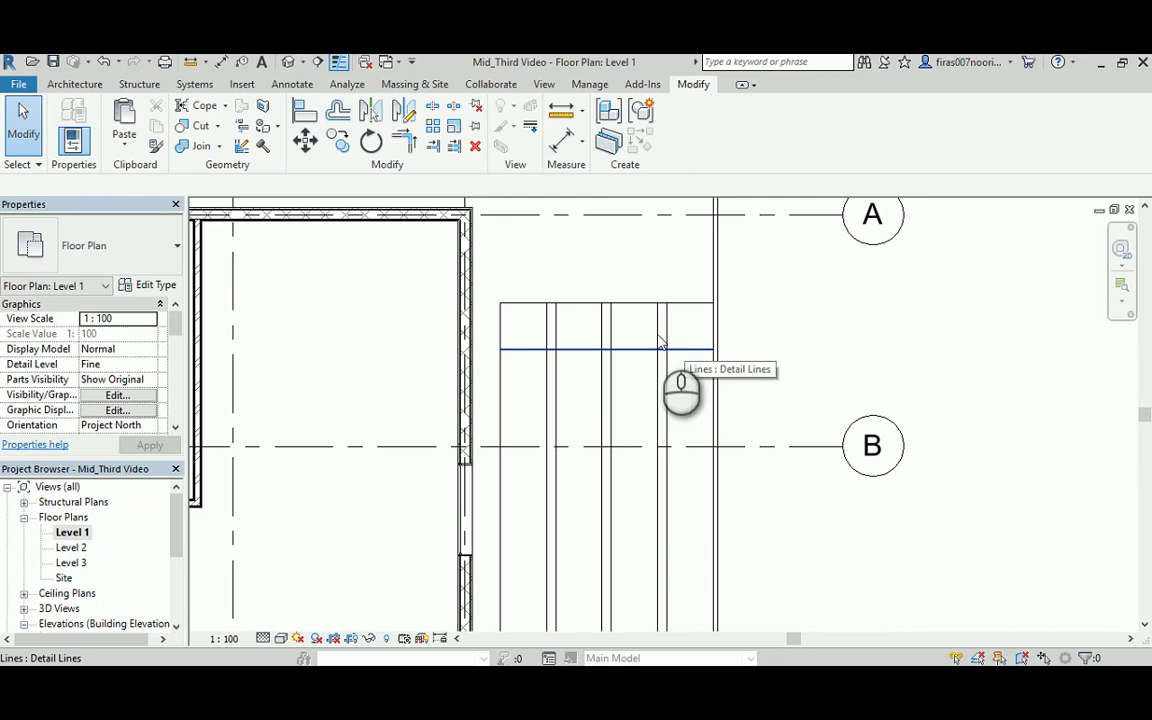
click(453, 146)
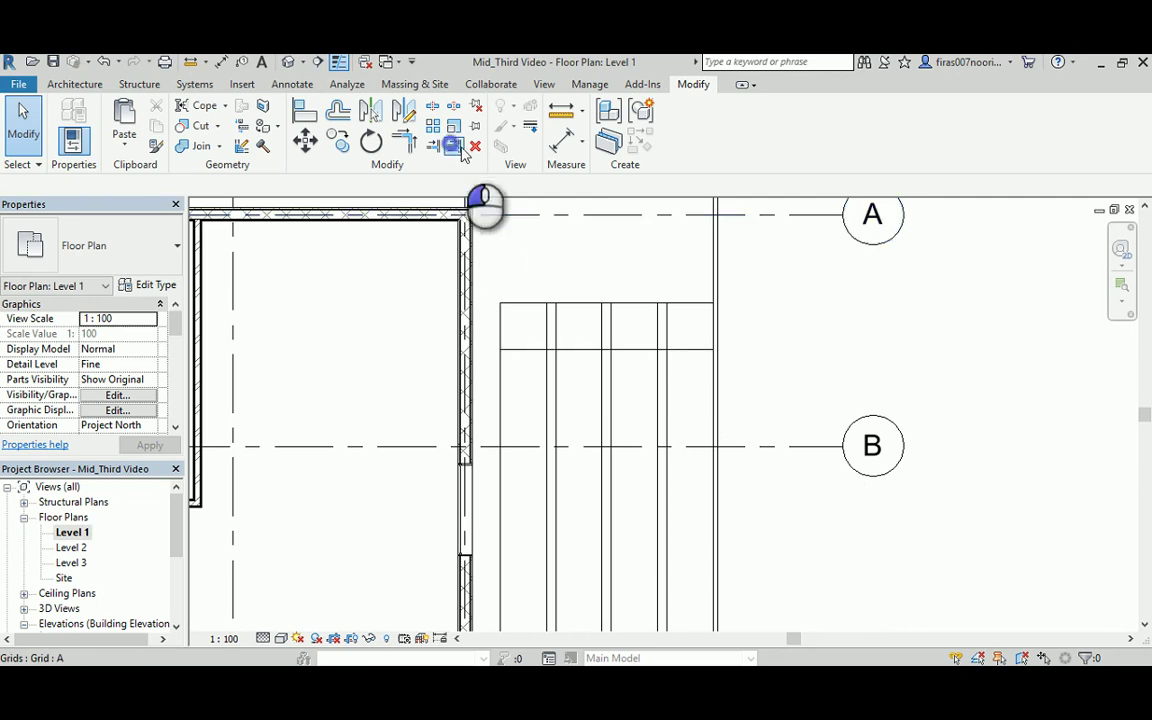
click(666, 365)
click(657, 364)
click(611, 364)
click(601, 364)
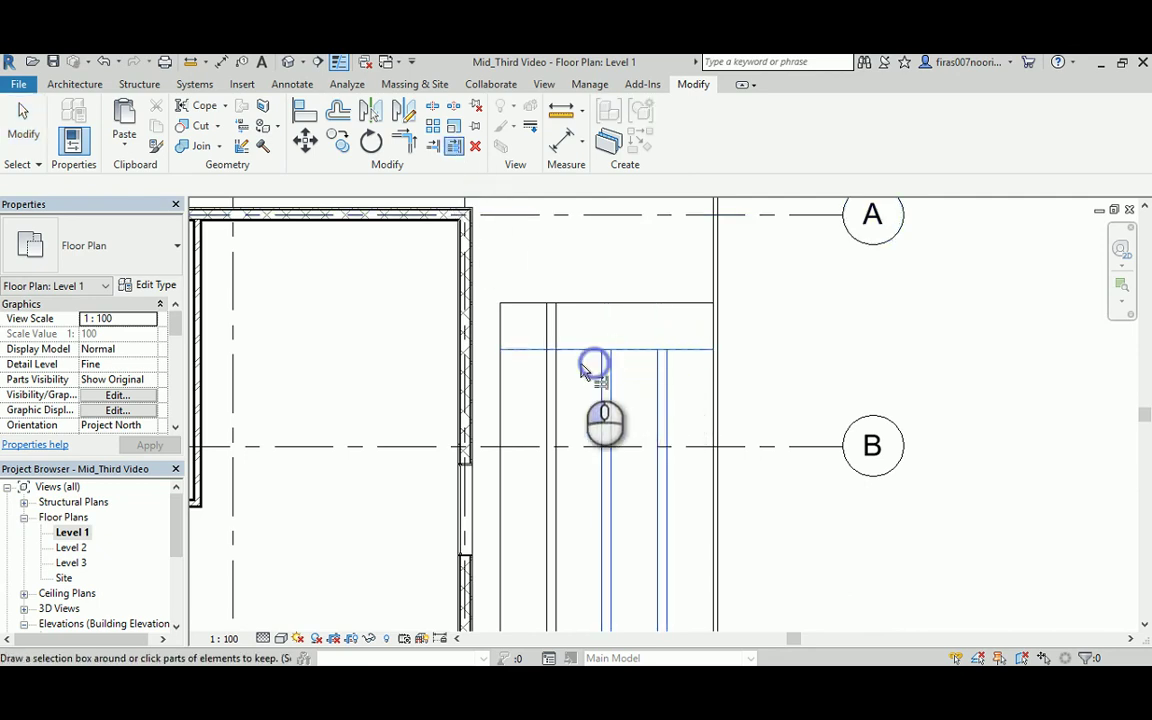
click(548, 367)
middle_drag(531, 415, 625, 370)
scroll(550, 275, down, 1)
key(Escape)
key(Escape)
scroll(620, 311, down, 1)
scroll(550, 320, up, 2)
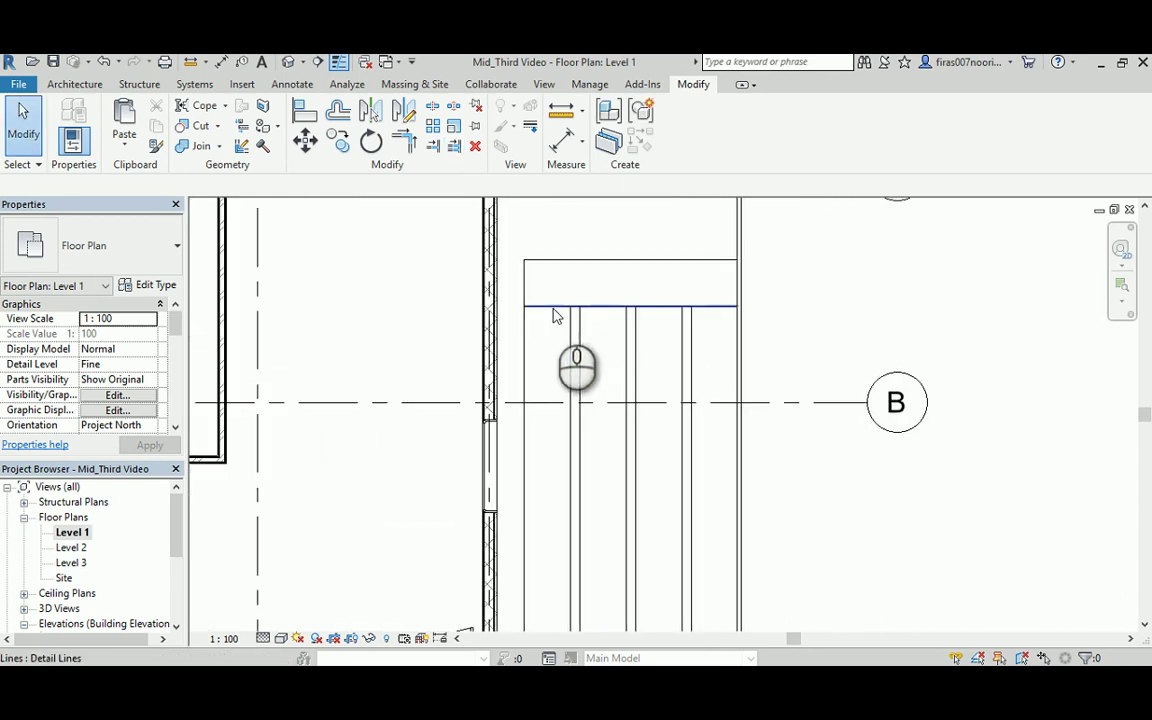
Split the second horizontal line between grids A and B where the inner vertical ramp lines meet it.
middle_drag(655, 413, 632, 388)
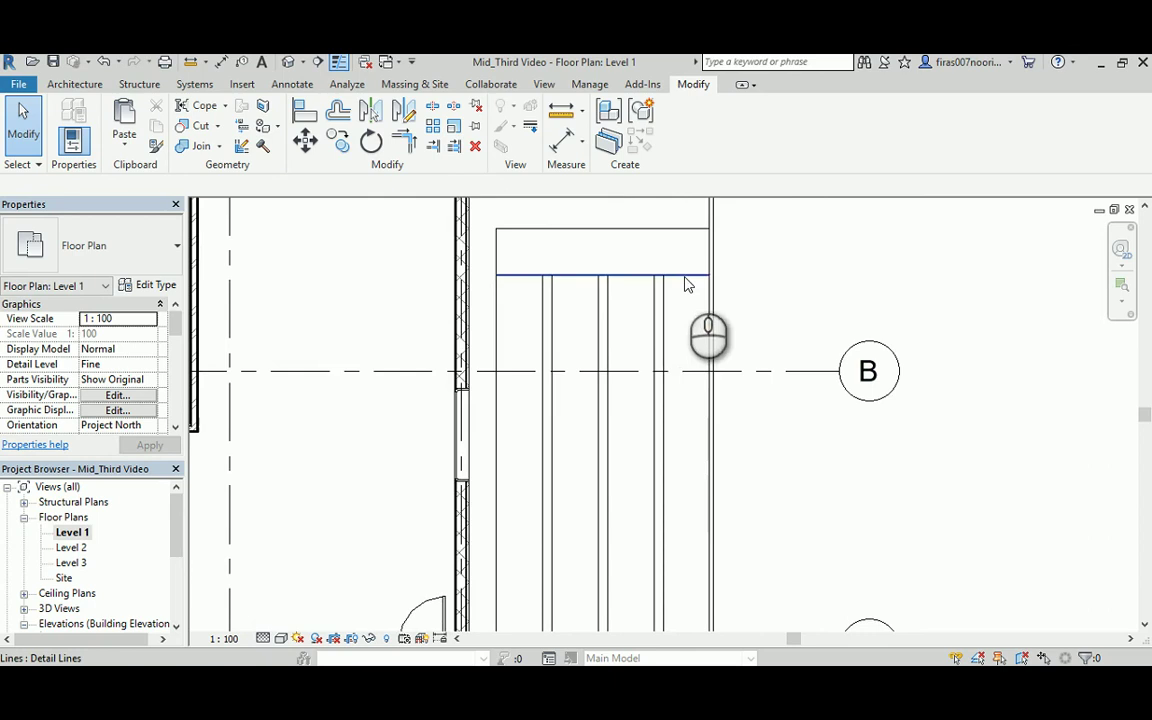
middle_drag(553, 305, 556, 401)
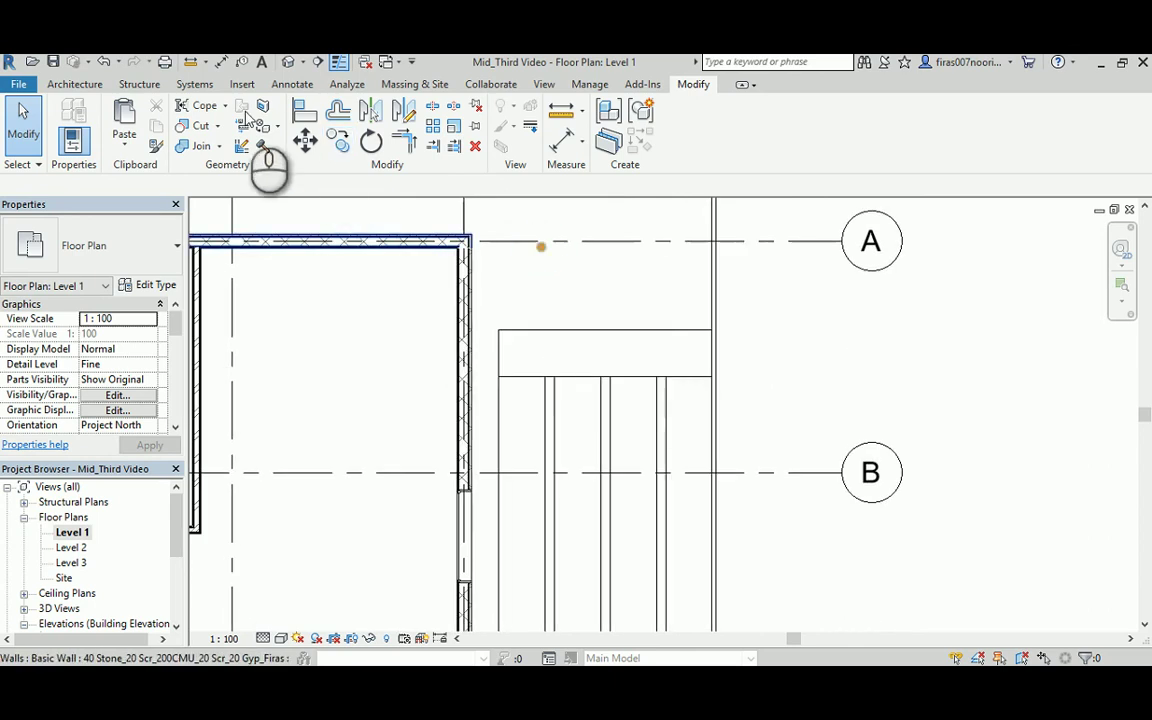
click(686, 377)
click(430, 110)
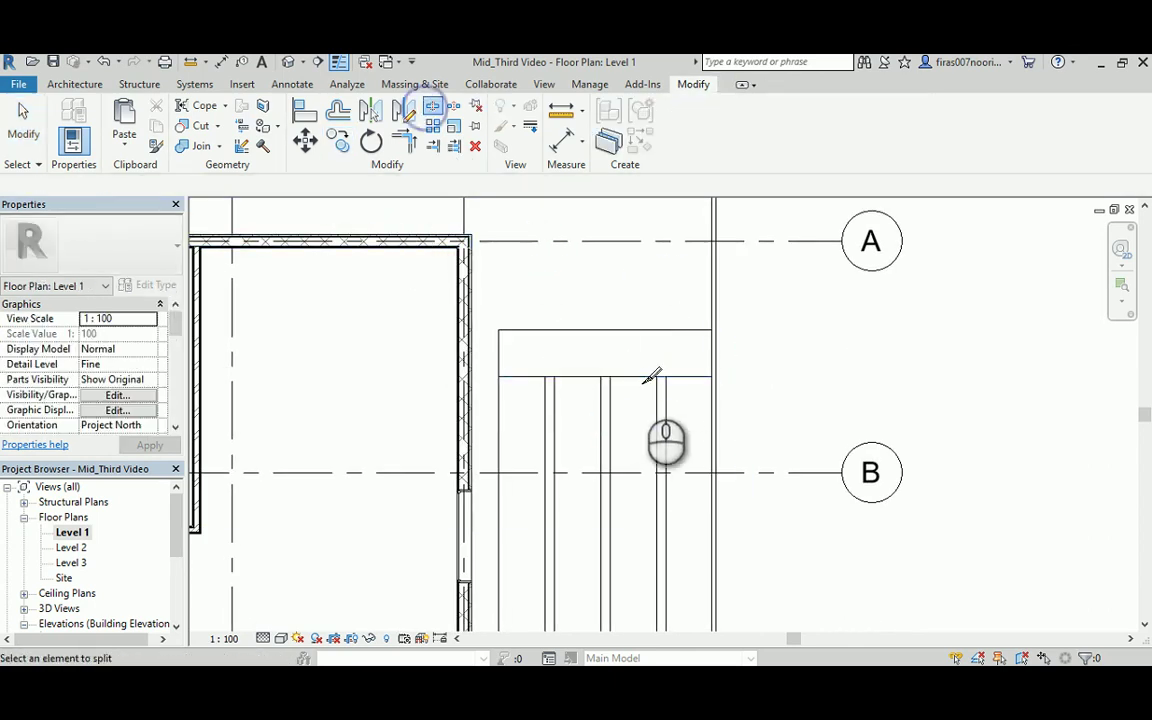
click(655, 377)
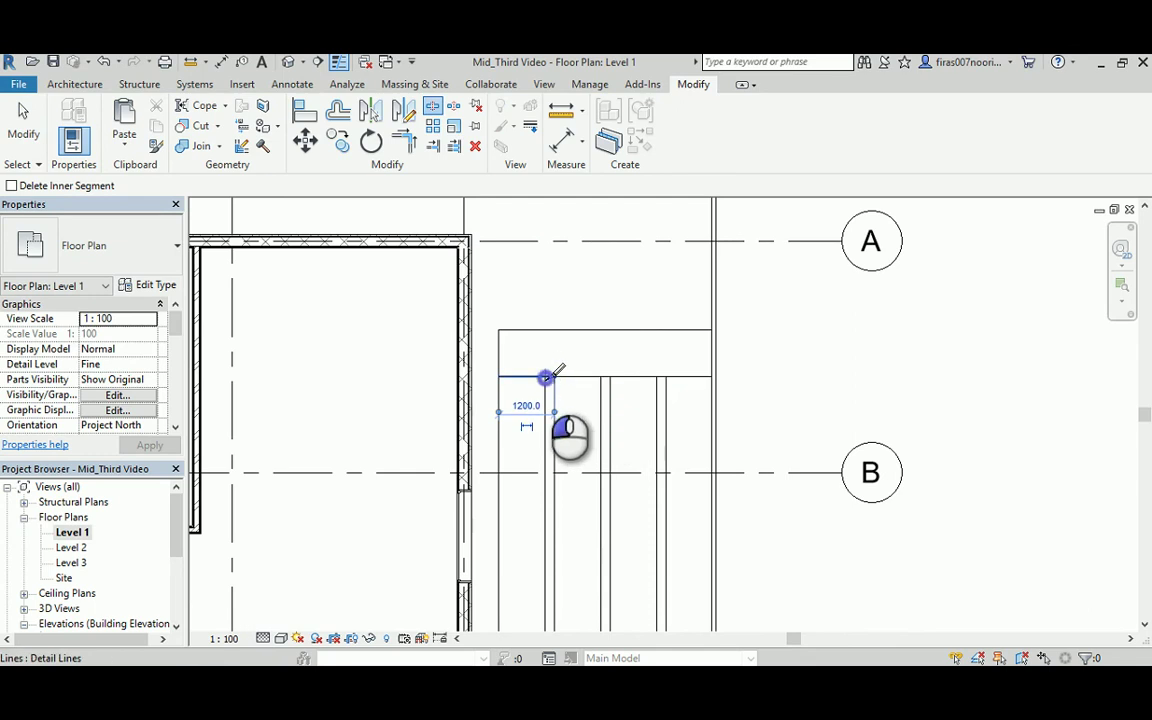
click(546, 377)
click(688, 385)
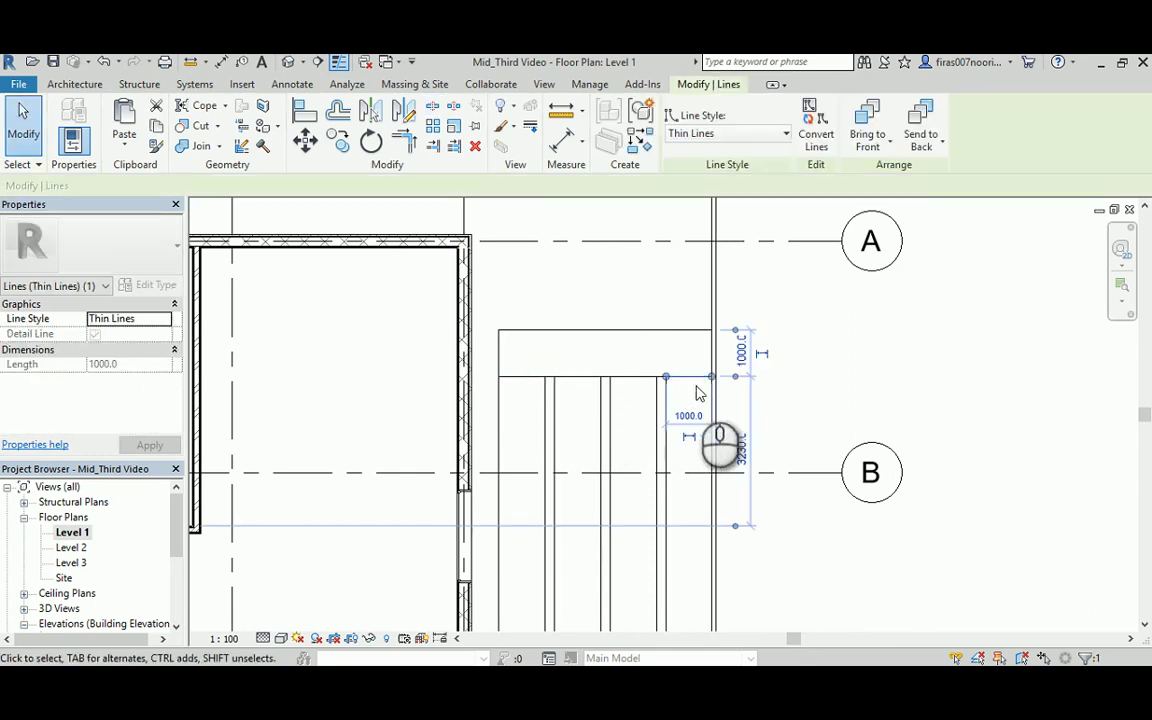
click(905, 342)
Start a ramp sketch with Level 1 as base level and a base offset of -100.
scroll(577, 234, down, 6)
middle_drag(623, 492, 623, 446)
scroll(630, 450, up, 1)
middle_drag(556, 346, 507, 321)
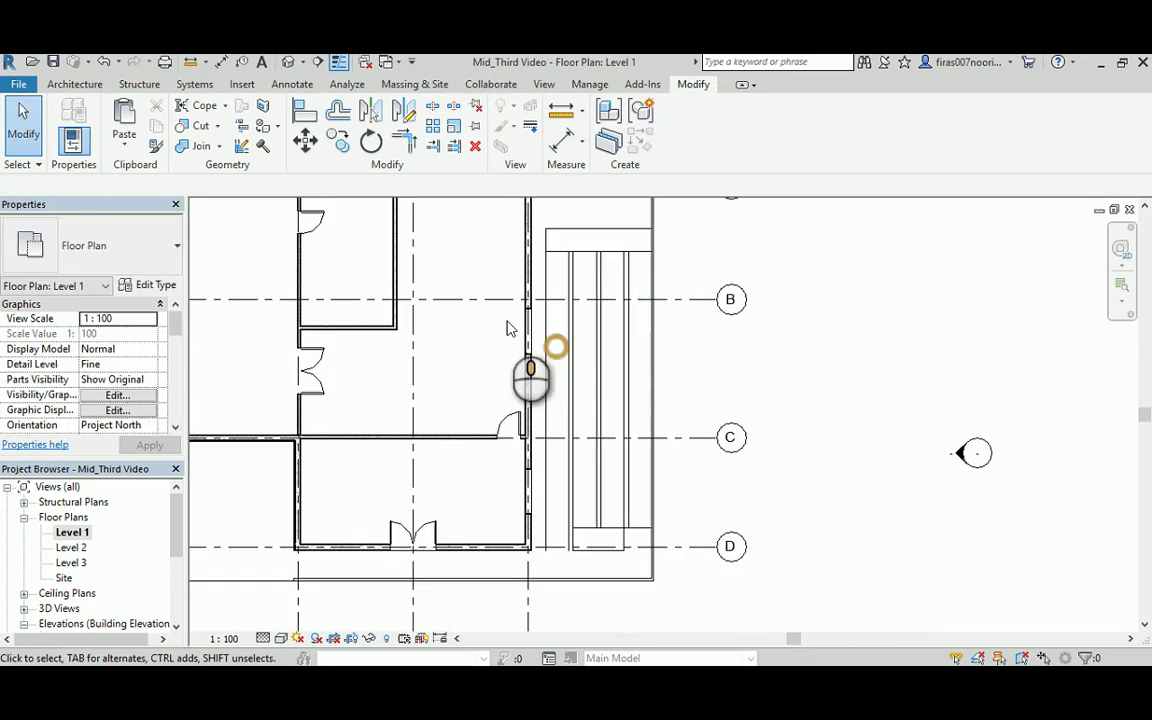
click(75, 84)
click(480, 126)
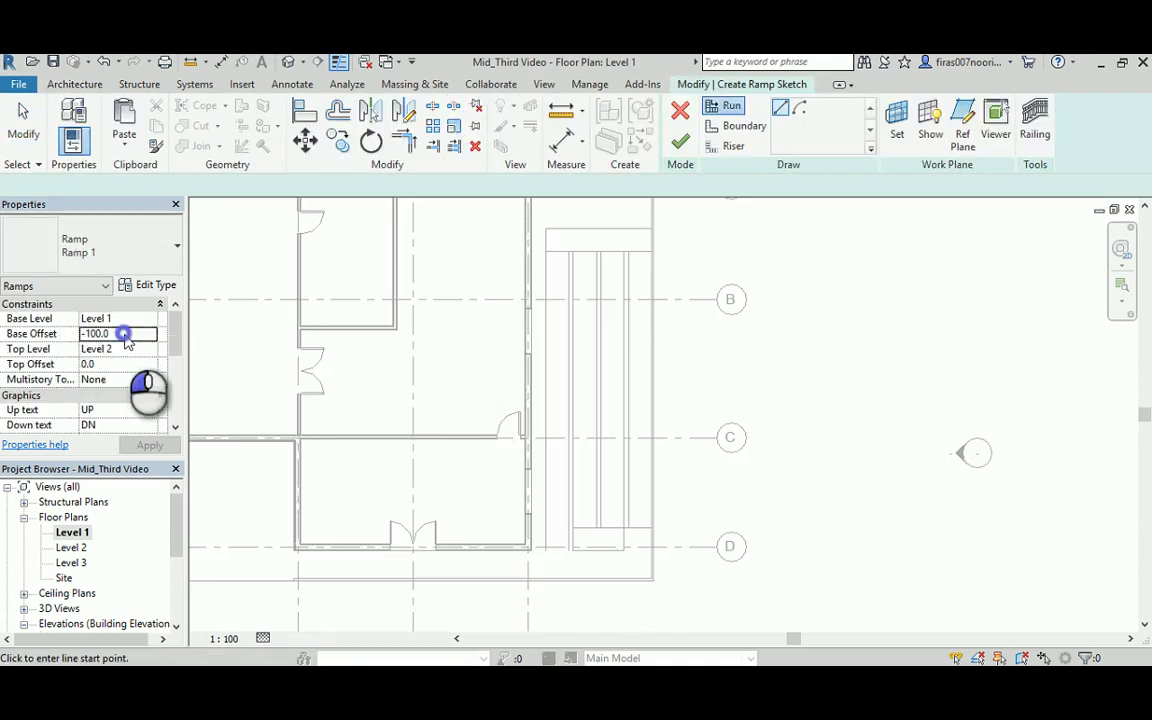
Draw the first 12000 mm ramp run beside the east boundary wall, from the short line's midpoint near grid D to the landing line between grids A and B.
middle_drag(545, 558, 733, 652)
middle_drag(611, 634, 607, 662)
middle_drag(598, 360, 470, 200)
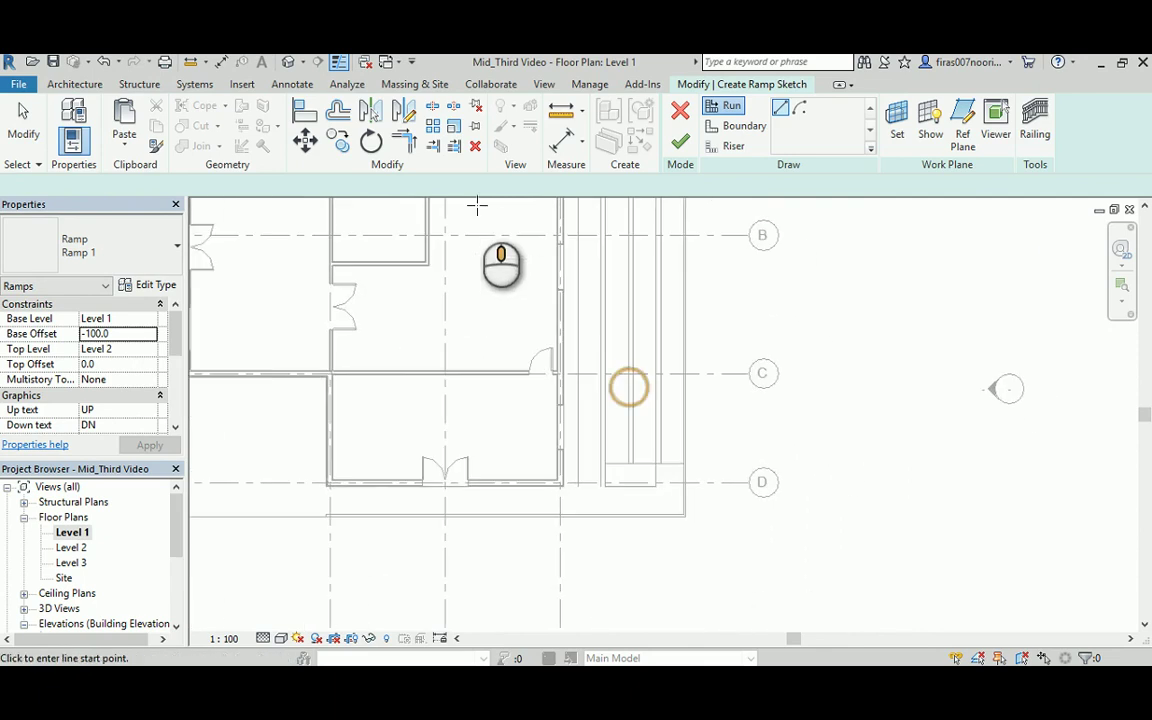
scroll(676, 453, up, 5)
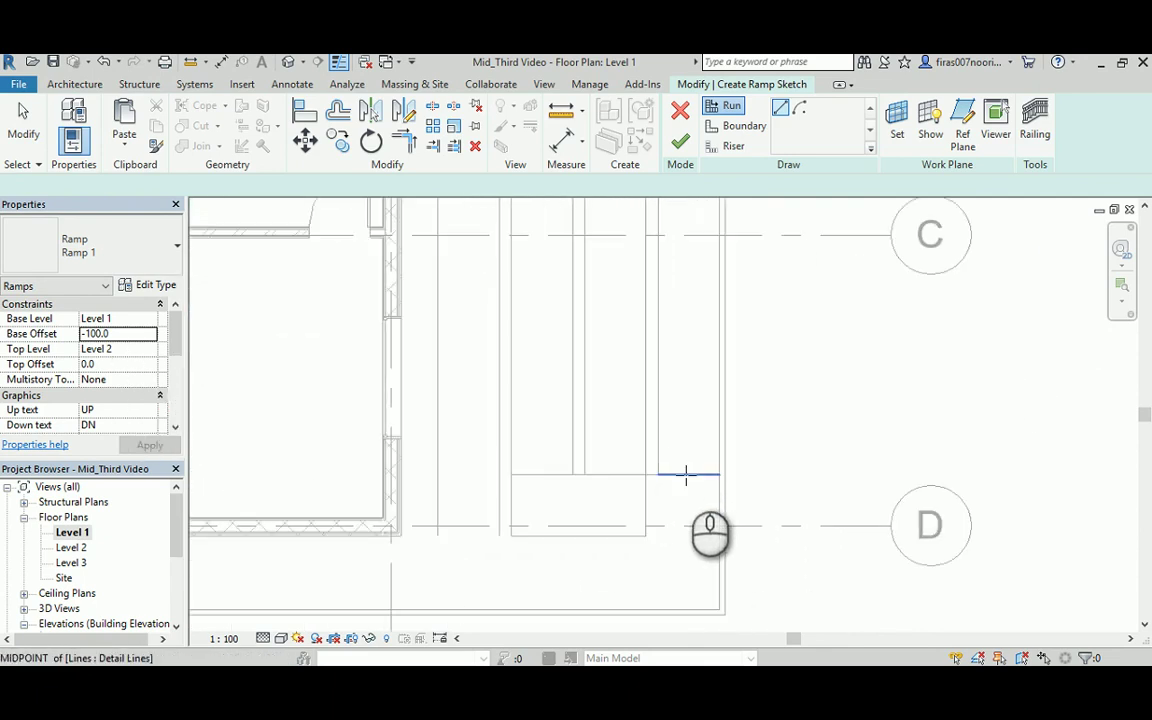
click(688, 476)
middle_drag(687, 373, 672, 600)
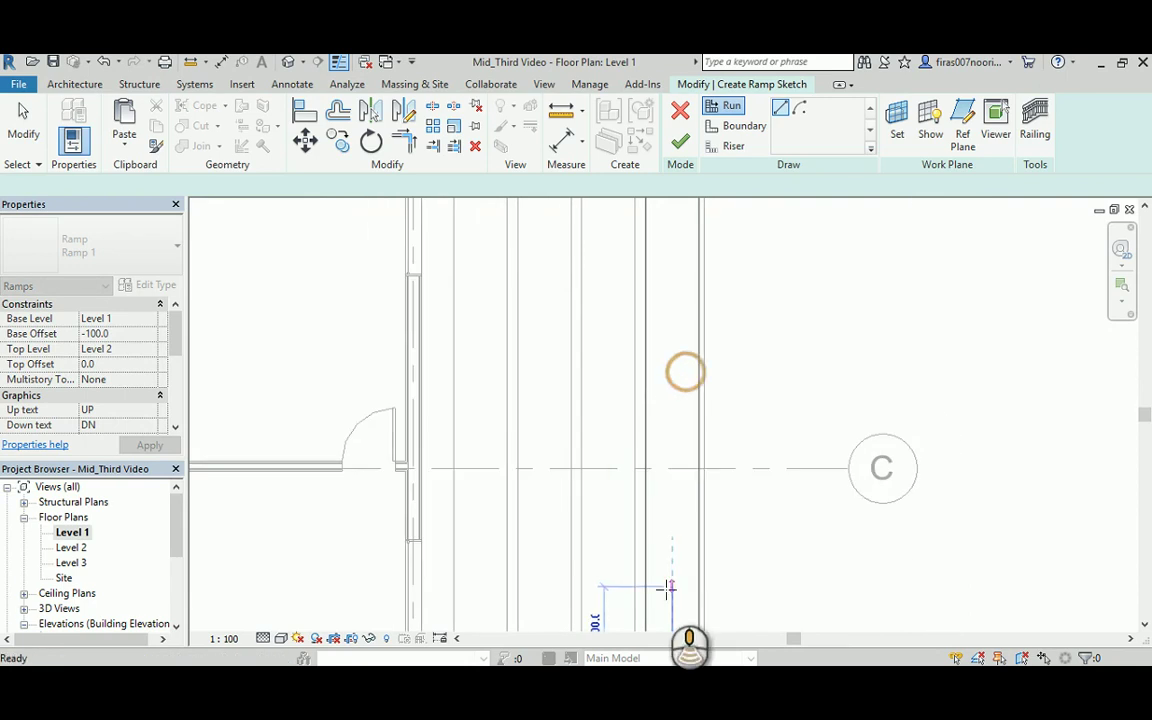
middle_drag(662, 396, 686, 614)
middle_drag(681, 277, 681, 360)
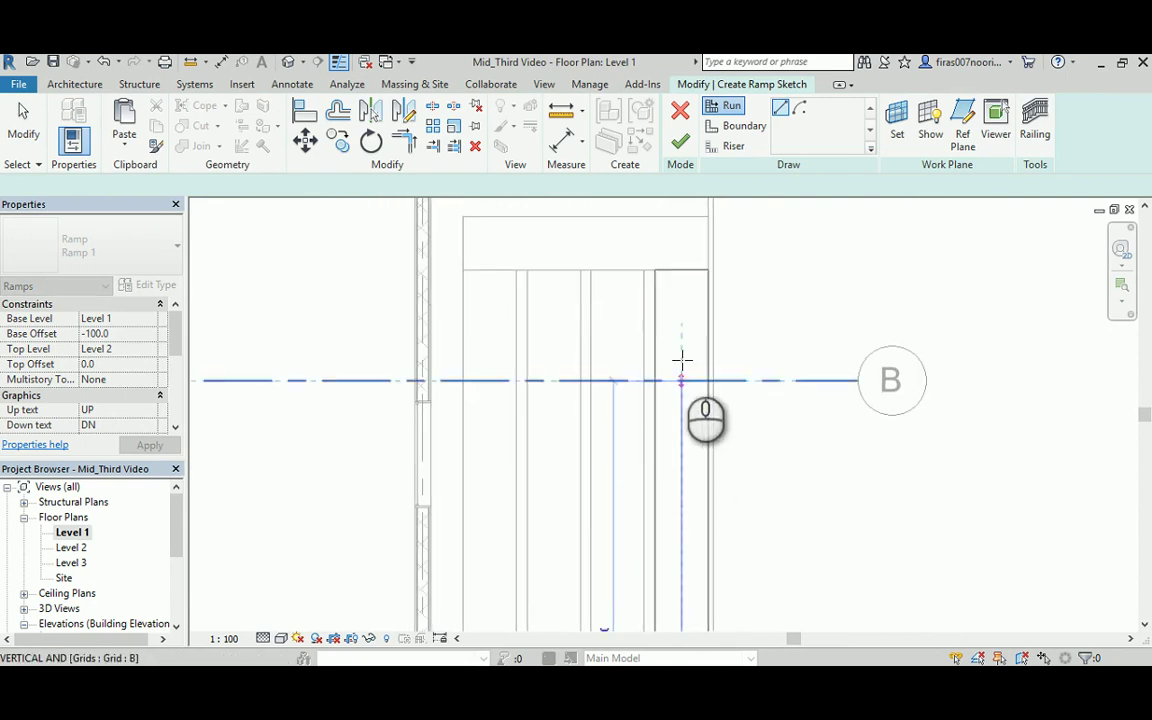
click(683, 271)
Draw the second 12000 mm ramp run back to the middle landing near grid D, and the third one returning to the landing line between grids A and B.
click(617, 270)
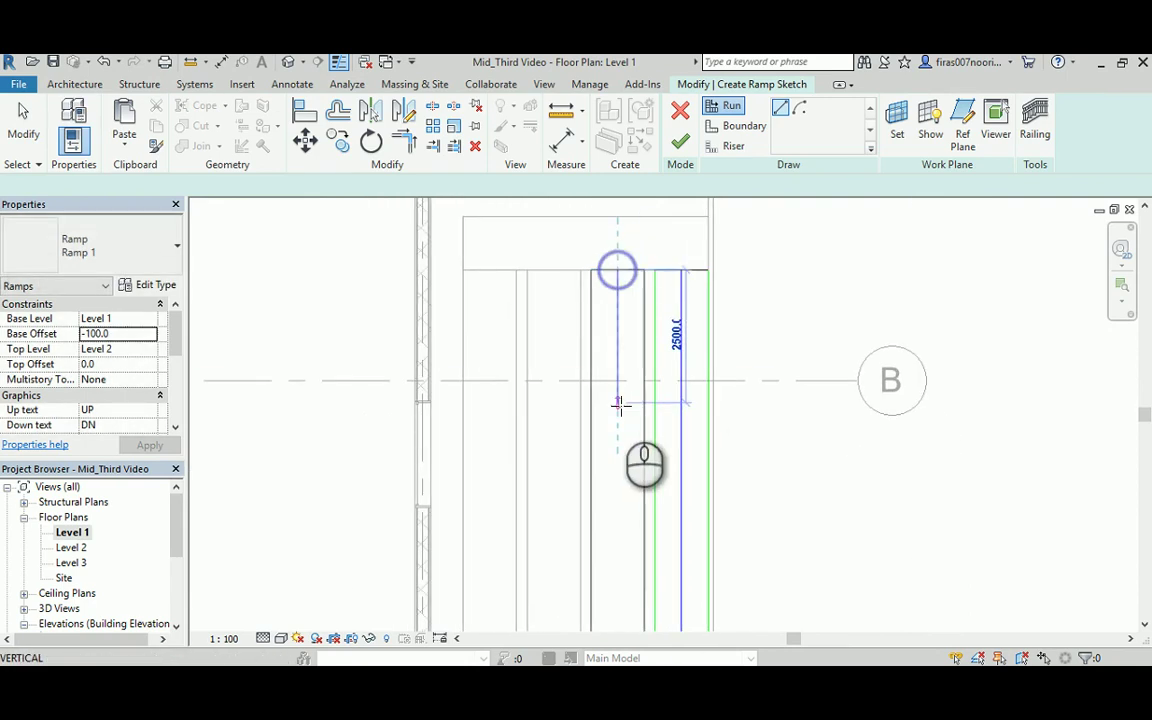
middle_drag(625, 478, 587, 215)
scroll(587, 215, down, 2)
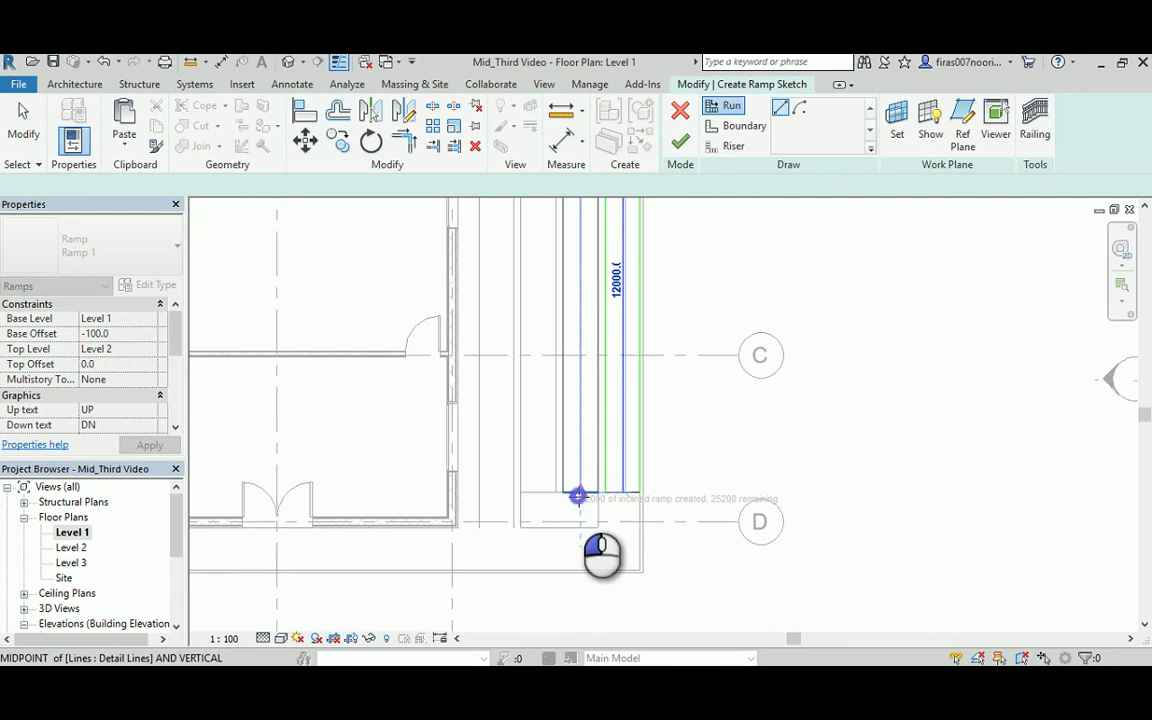
click(578, 496)
click(538, 492)
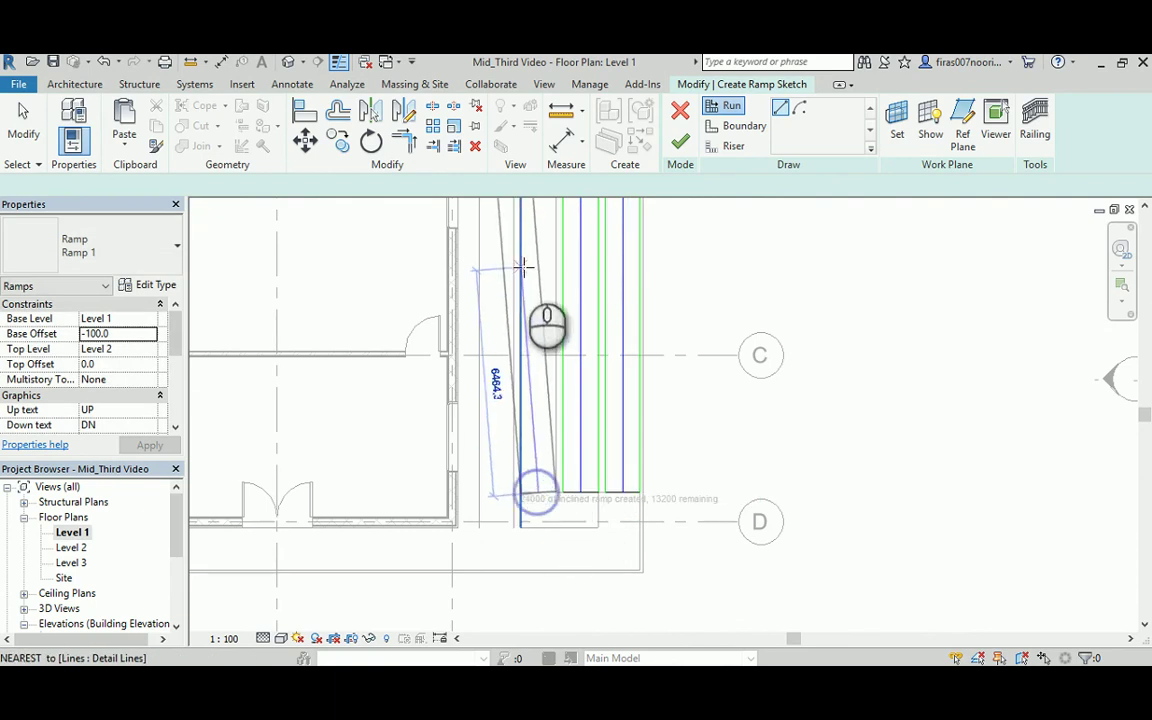
middle_drag(522, 267, 533, 534)
click(551, 346)
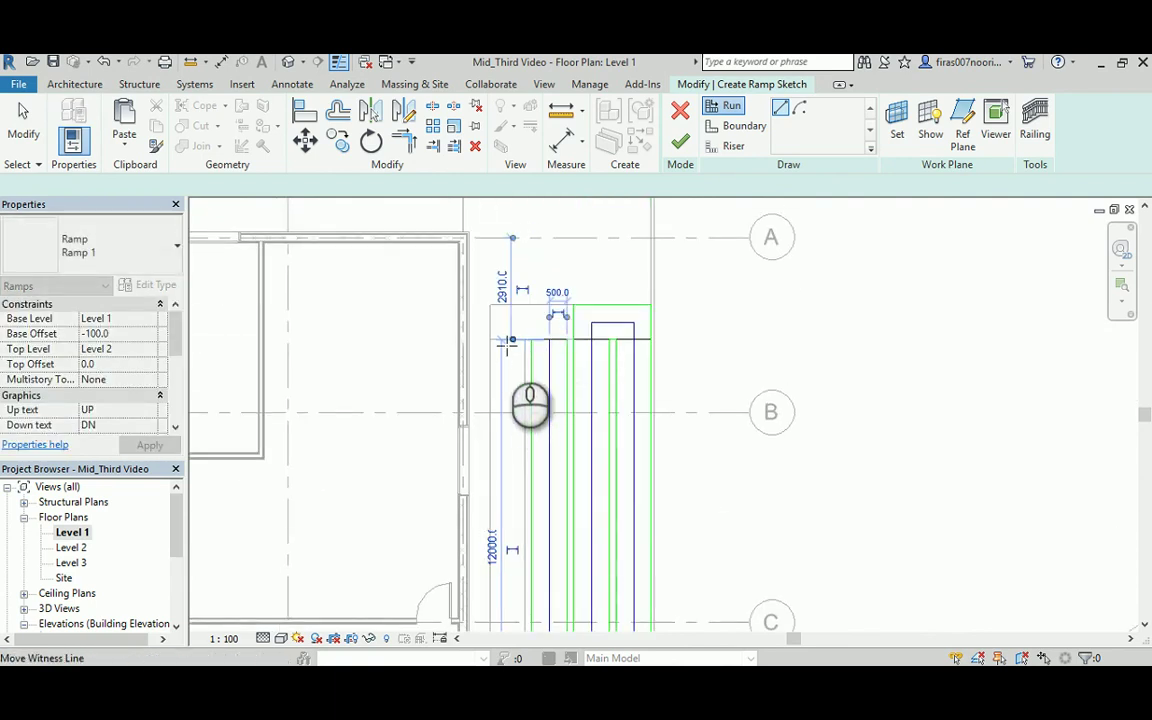
Draw the last 1200 mm ramp run toward grid B, starting at the midpoint of the landing line segment nearest the building wall.
scroll(508, 340, up, 3)
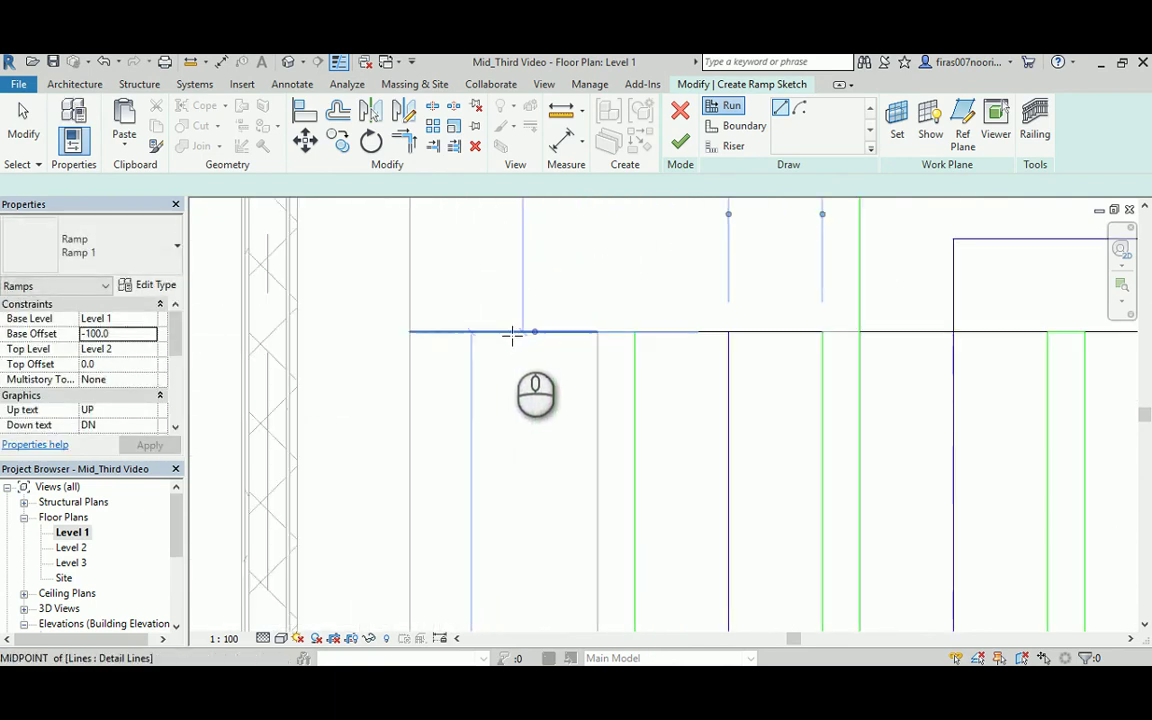
click(507, 330)
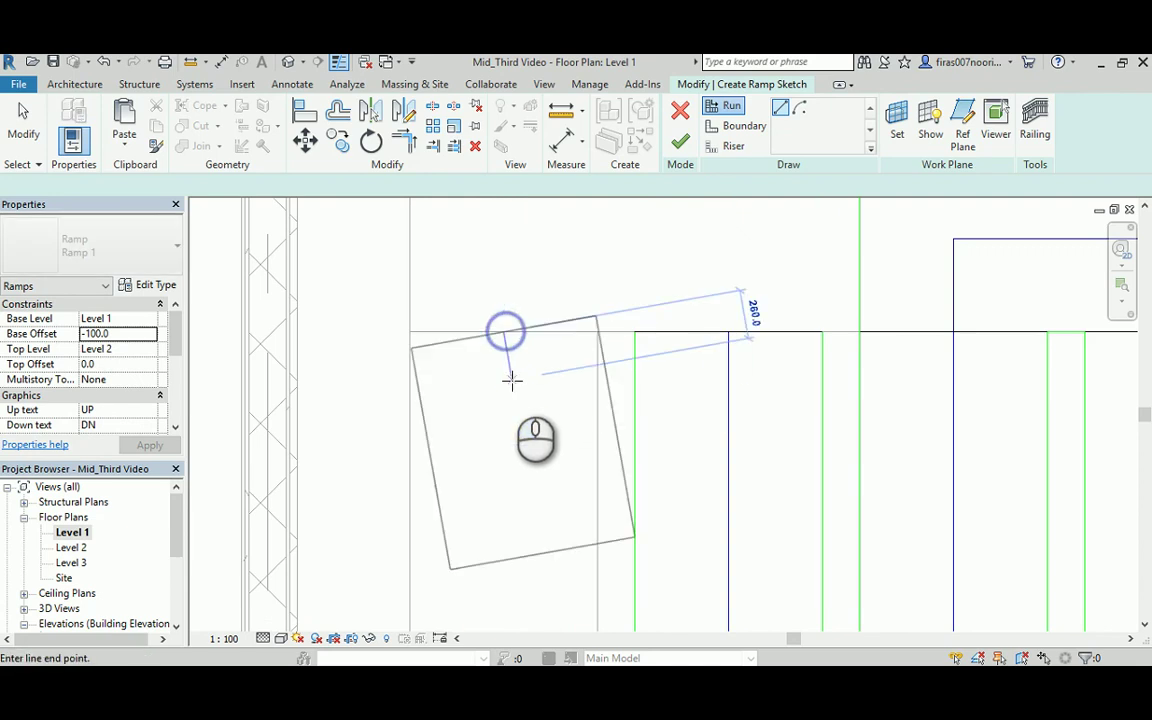
scroll(503, 500, down, 1)
middle_drag(501, 596, 505, 350)
scroll(504, 355, down, 2)
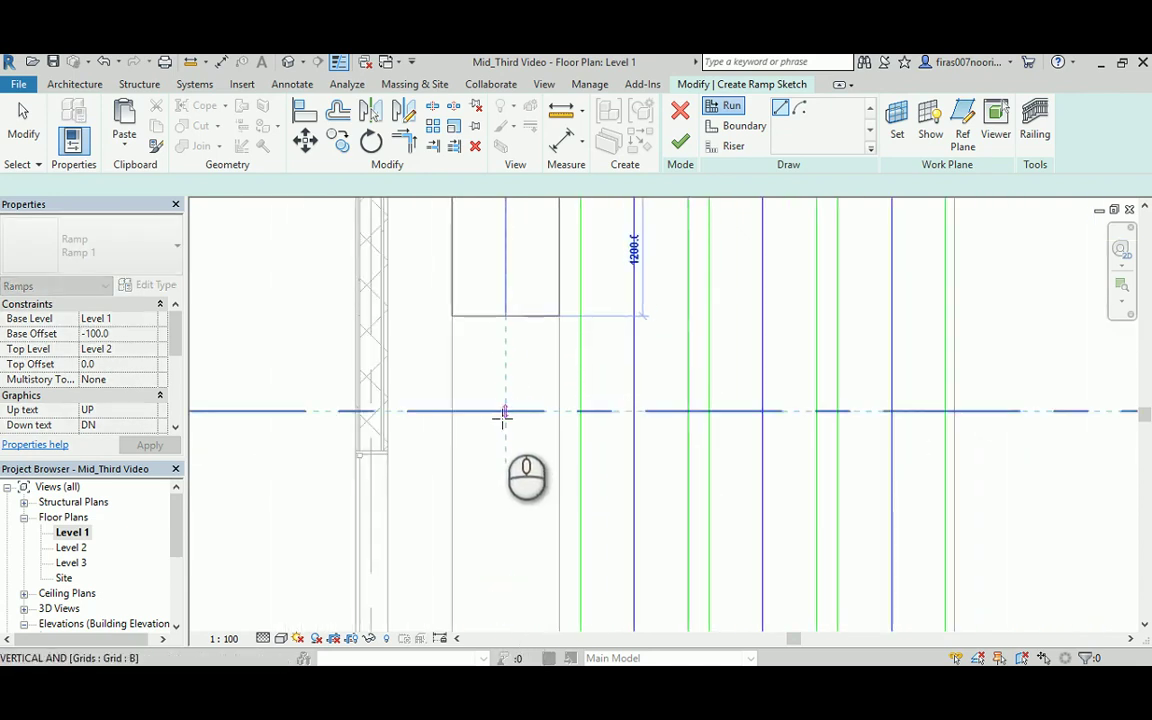
click(500, 490)
scroll(515, 450, down, 3)
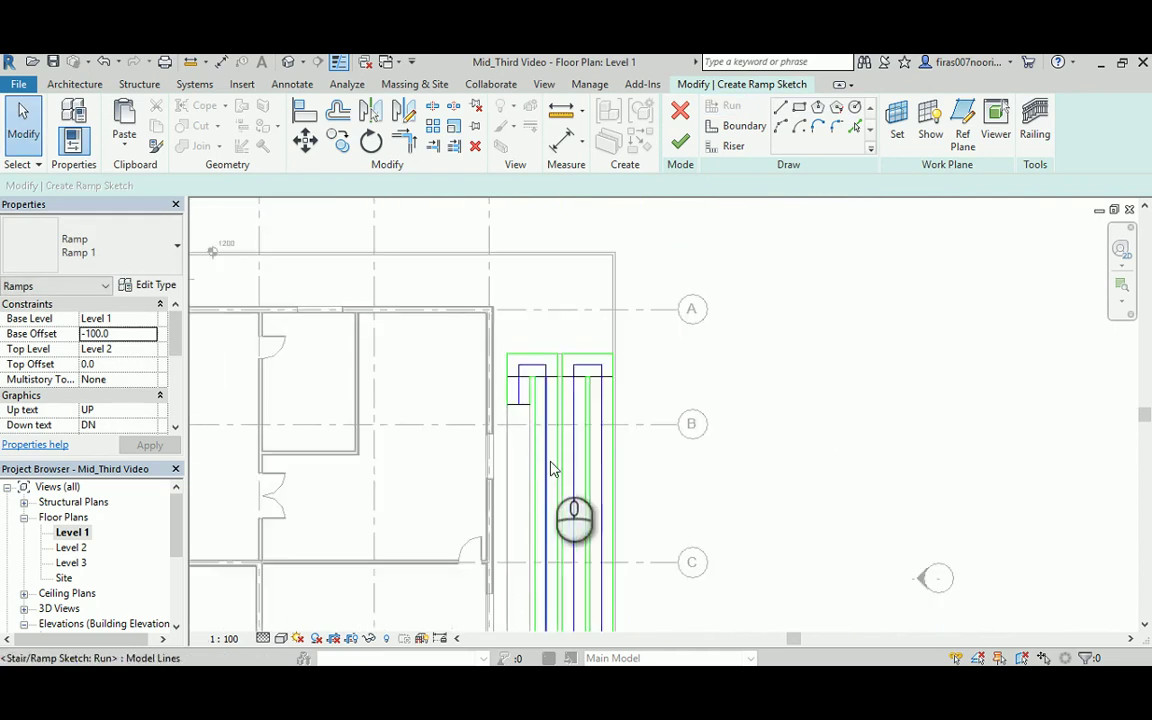
middle_drag(548, 472, 565, 368)
scroll(578, 440, up, 5)
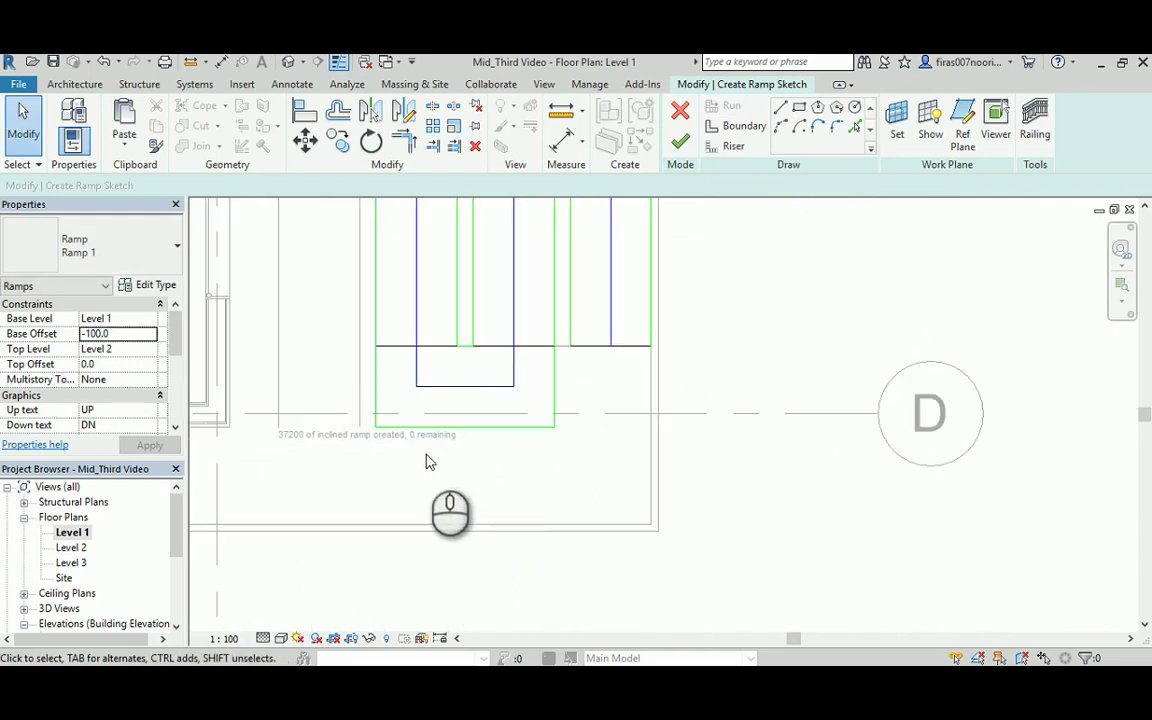
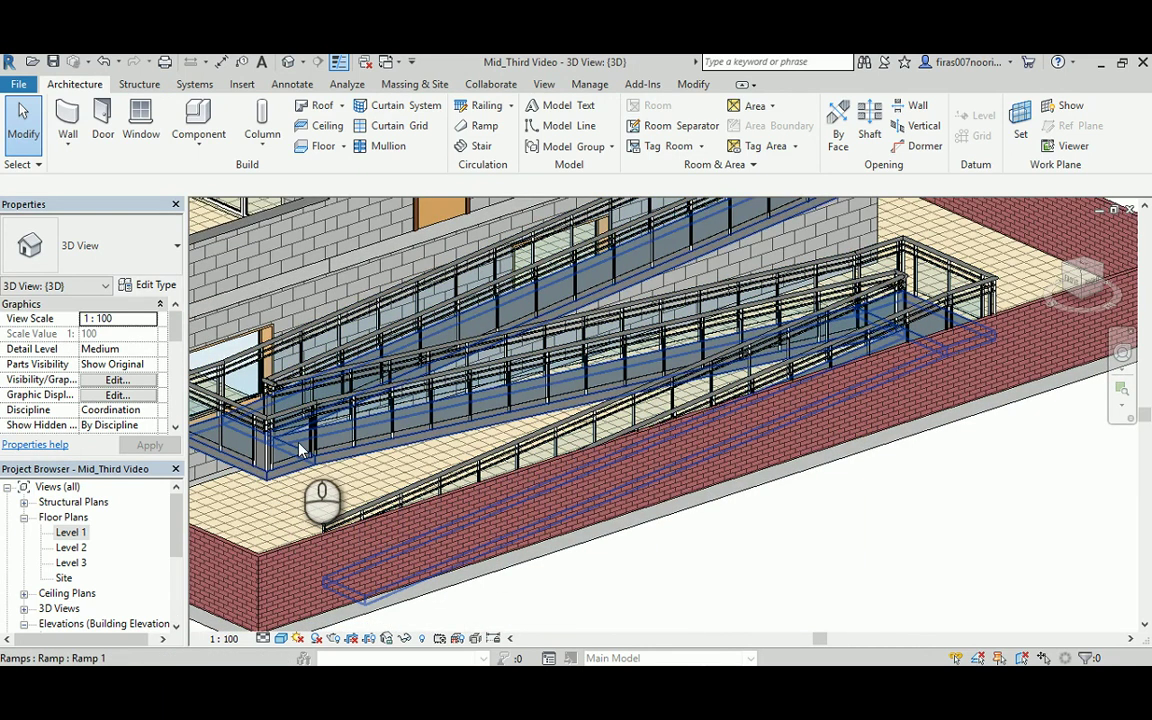
Examine the ramp's landing corner and its glass panel railings up close in the 3D view.
scroll(310, 472, up, 6)
scroll(563, 452, up, 5)
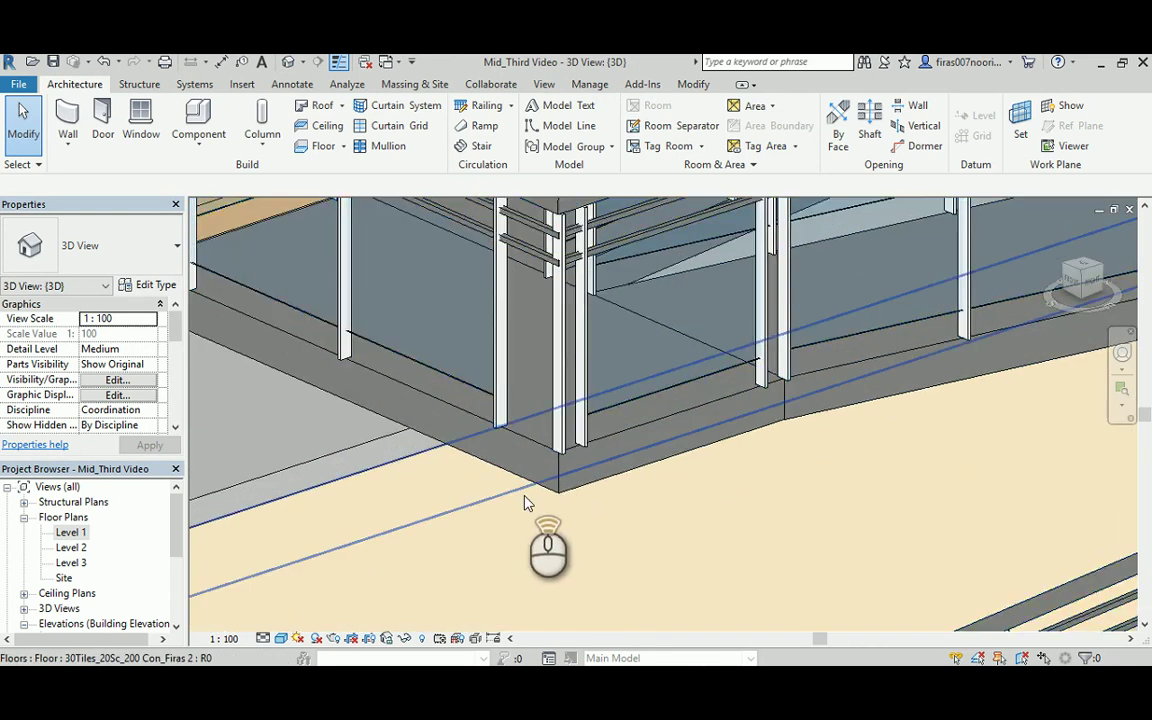
scroll(588, 430, down, 6)
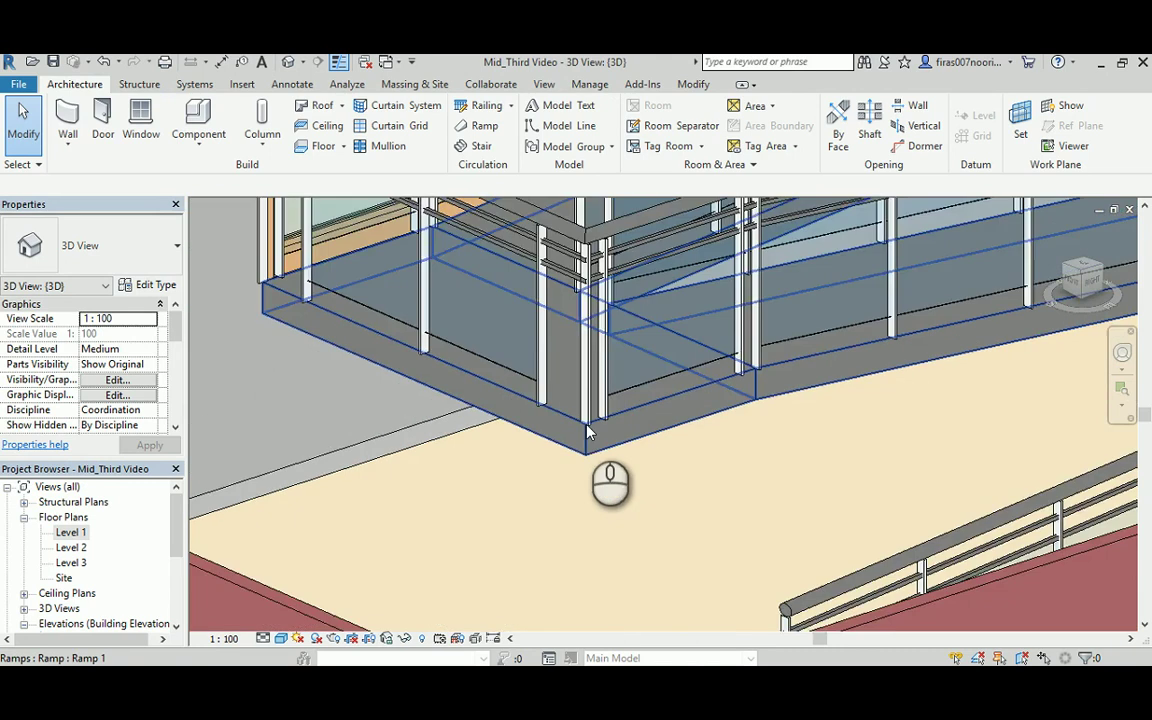
scroll(631, 337, up, 5)
scroll(590, 547, up, 3)
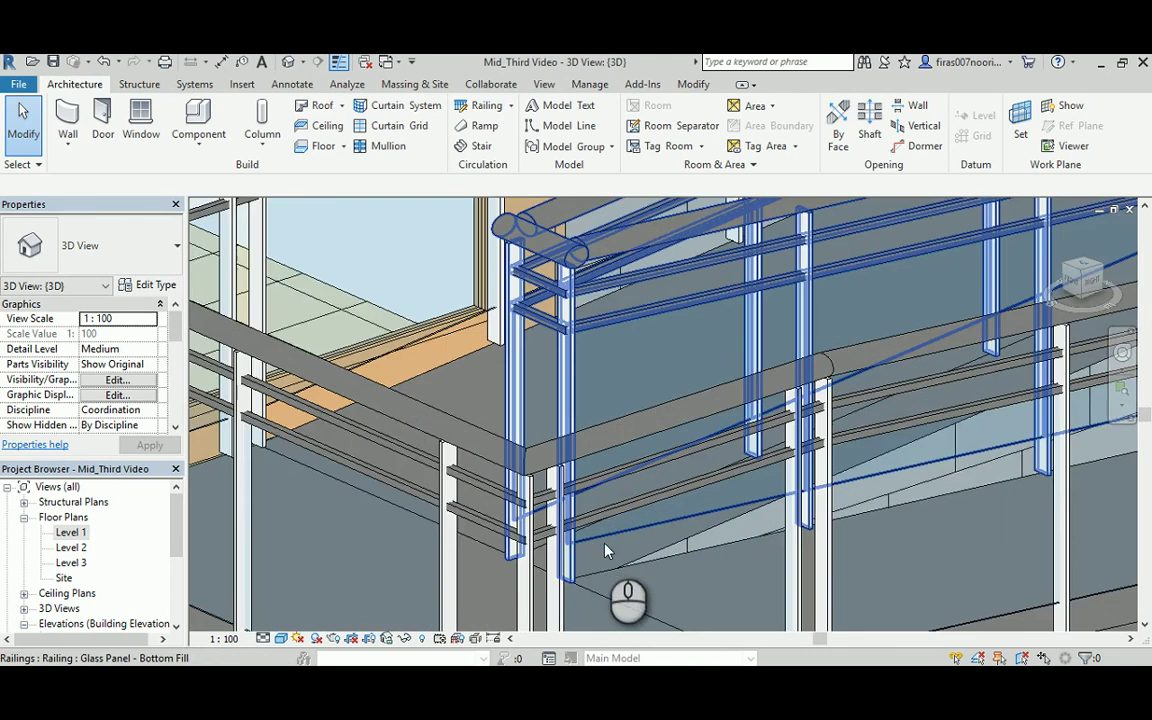
scroll(604, 548, down, 4)
Open the Level 1 floor plan and start editing the path of the ramp's outer glass panel railing.
double_click(62, 535)
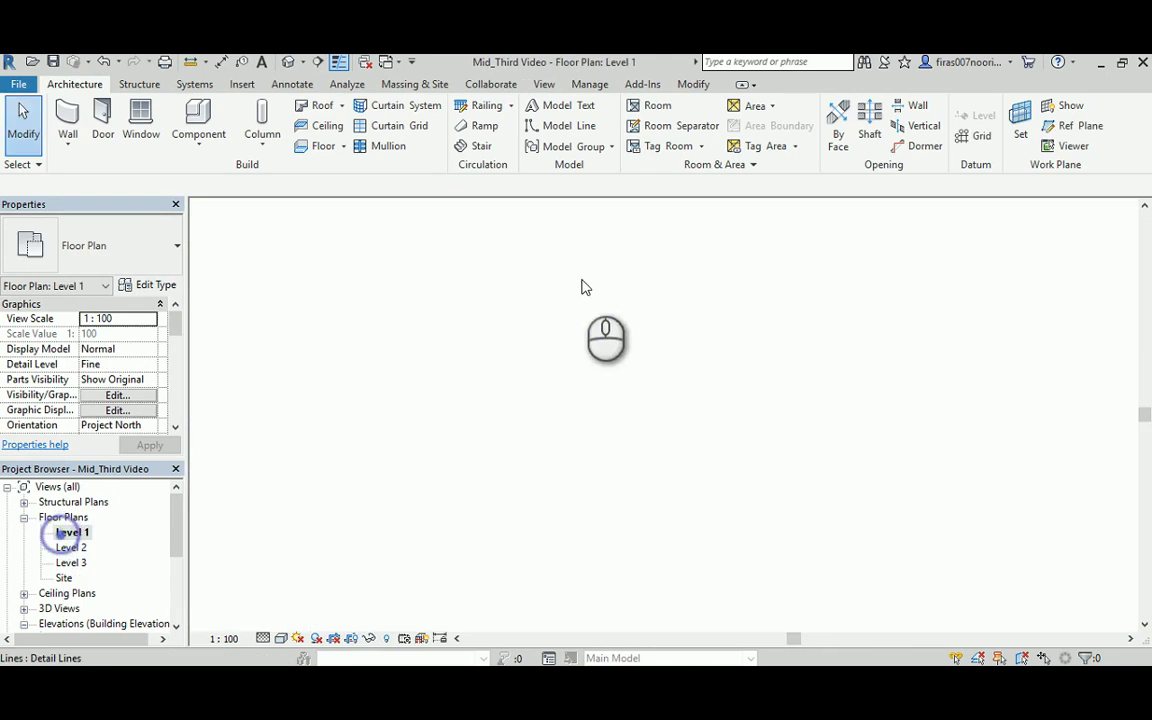
scroll(581, 285, up, 5)
middle_drag(581, 285, 595, 451)
scroll(535, 363, up, 5)
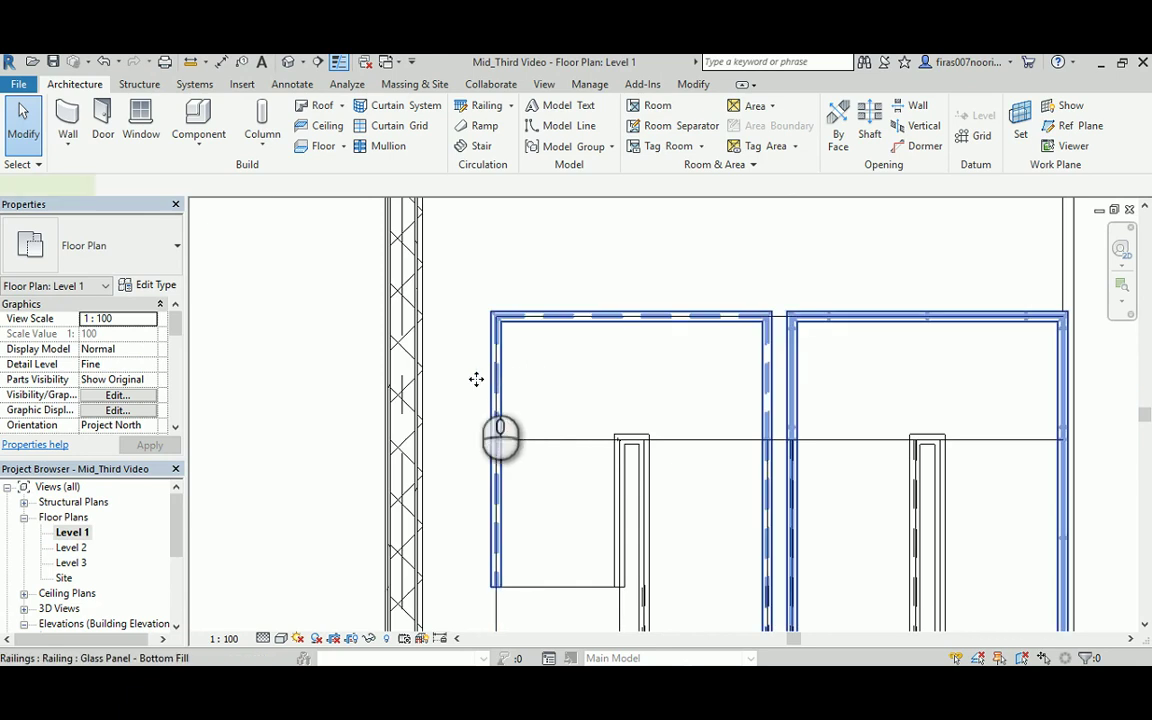
click(476, 380)
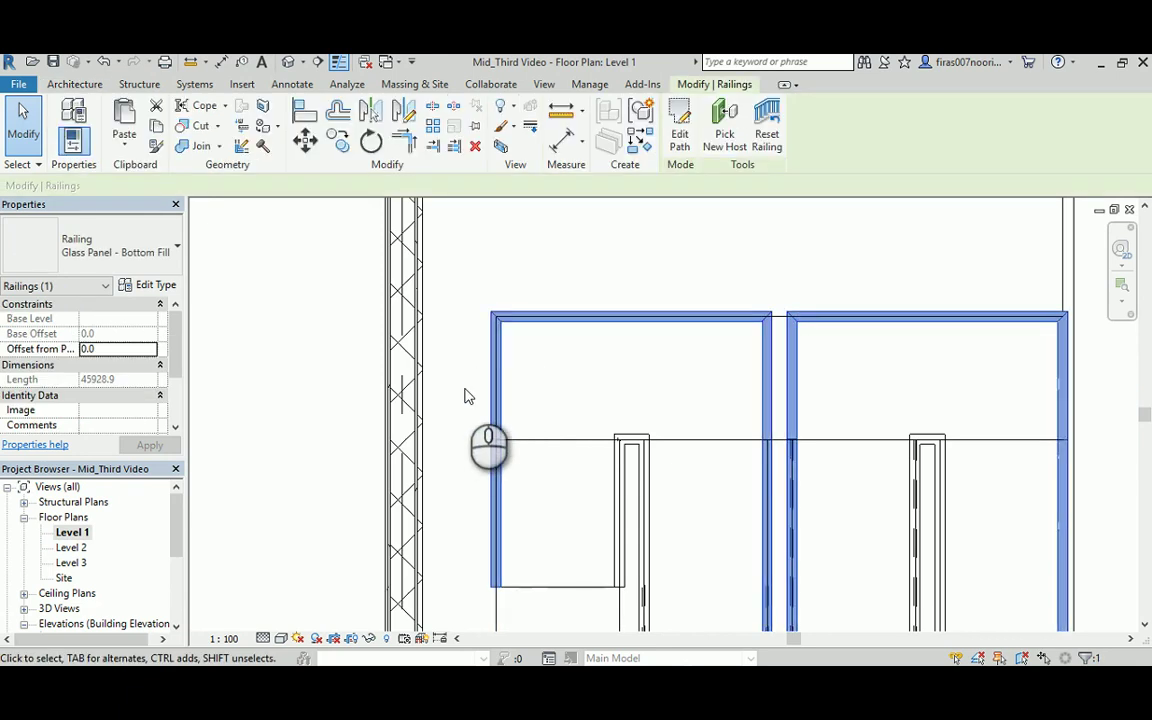
click(684, 127)
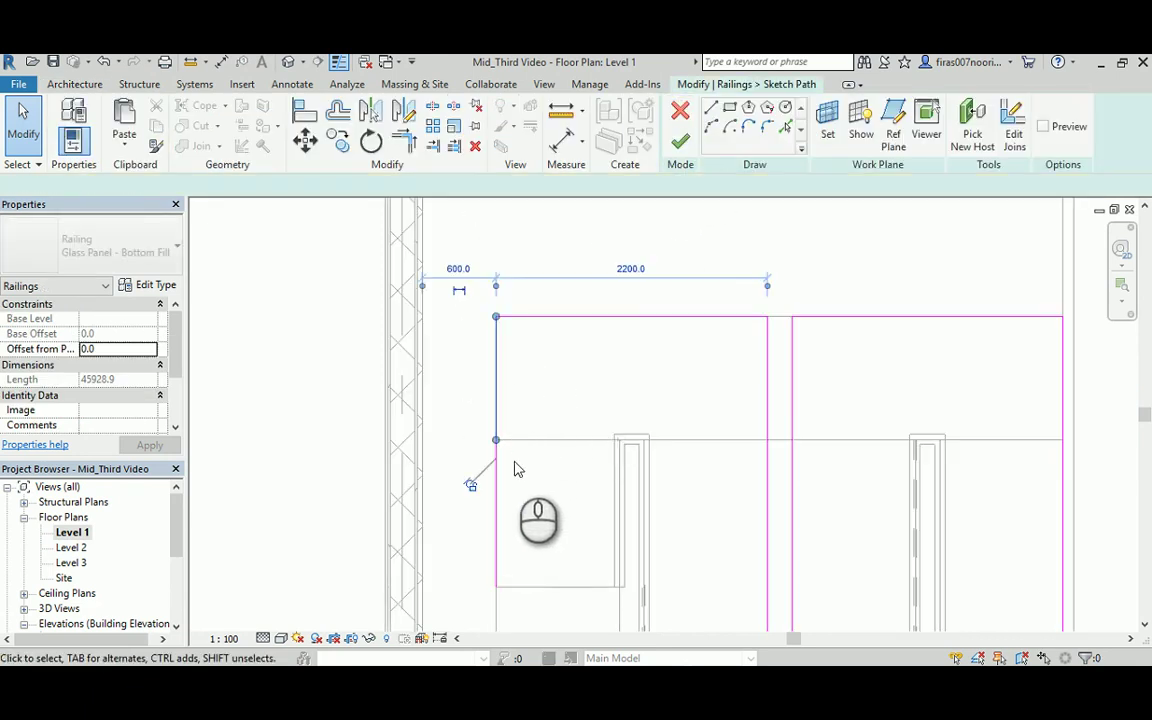
Move the 1200 mm railing path line nearest the building 80 mm inward from the ramp edge.
click(499, 496)
scroll(494, 470, up, 2)
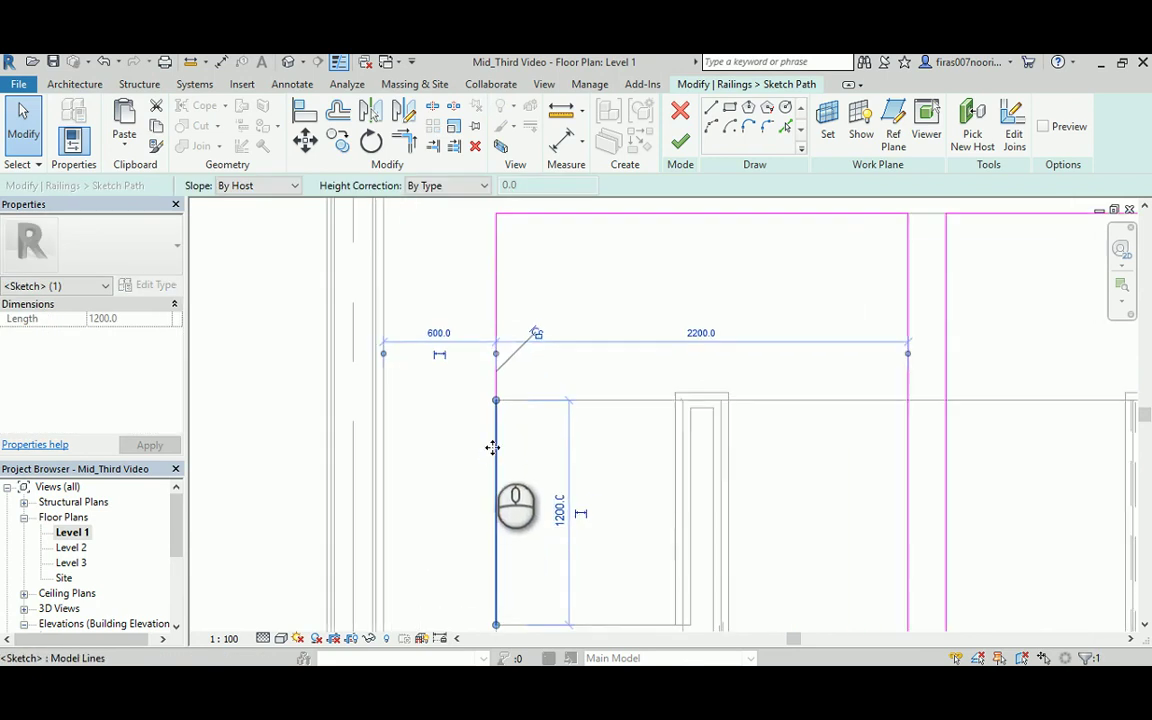
click(305, 141)
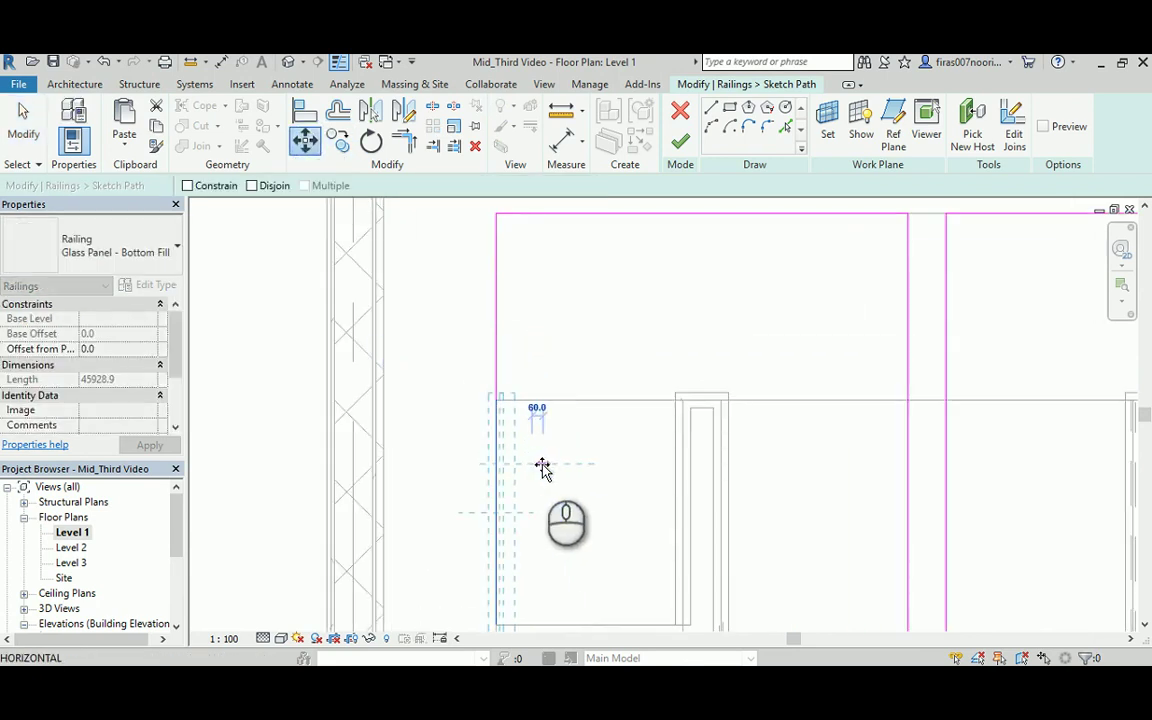
click(548, 465)
Shift the railing path line along the landing's outer edge near grid A 80 mm inward.
middle_drag(639, 233, 531, 289)
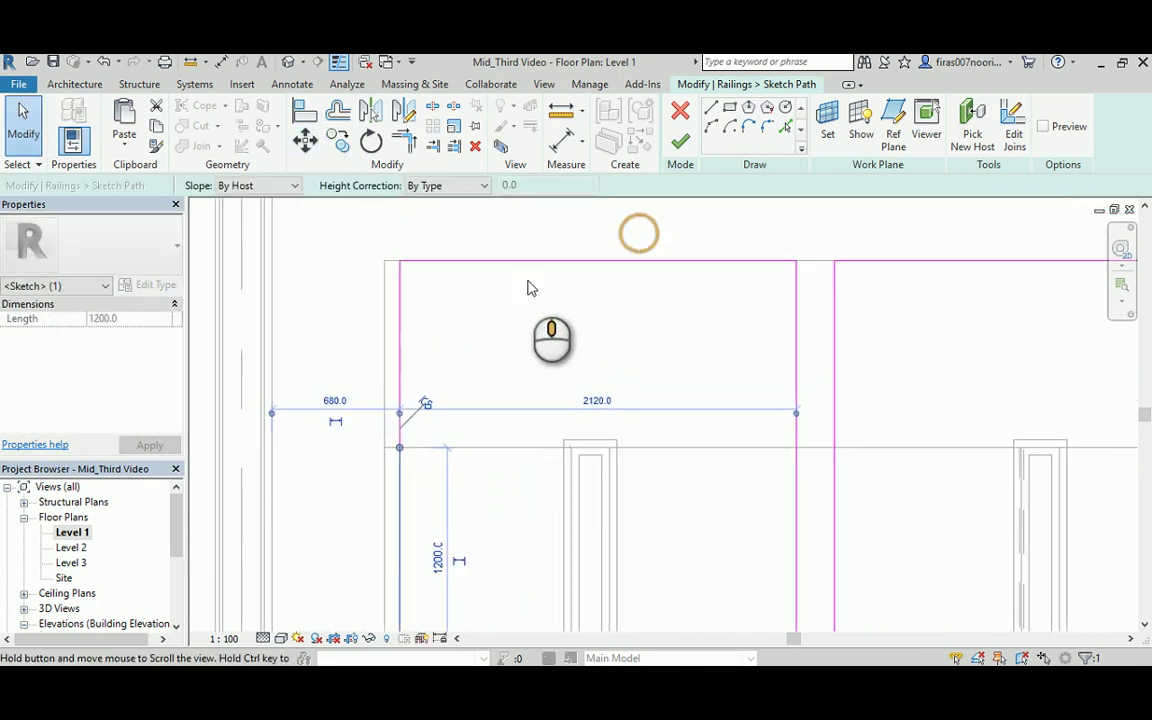
click(535, 262)
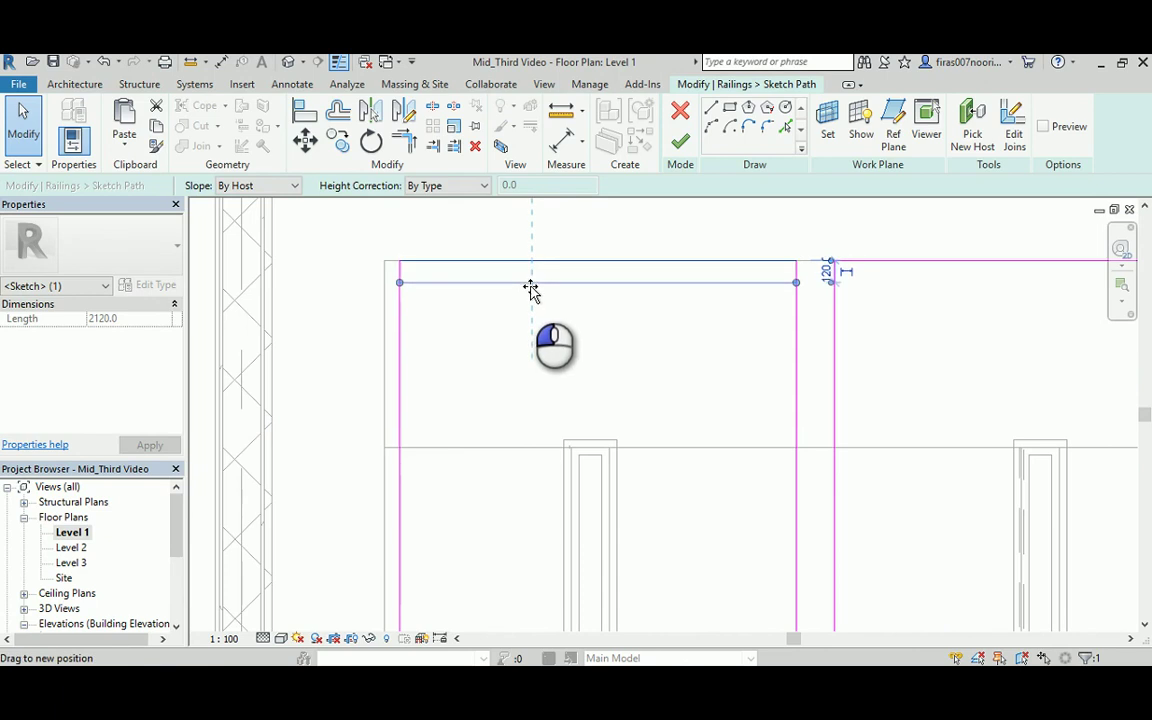
drag(530, 288, 530, 284)
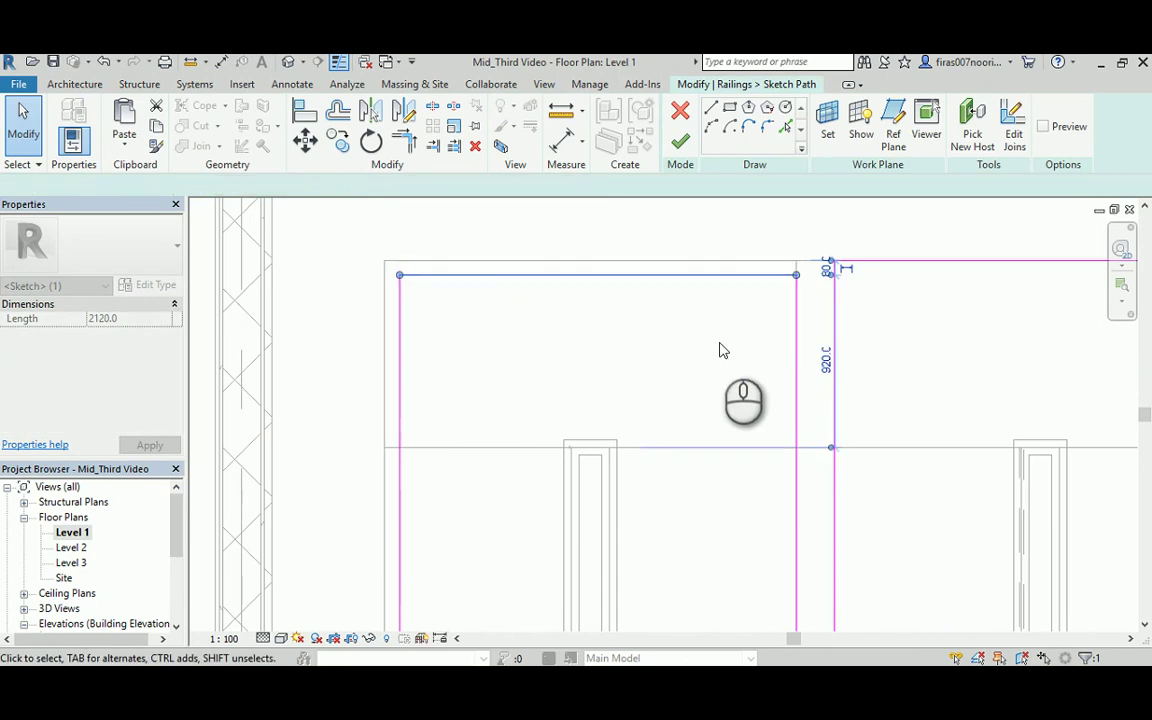
click(725, 342)
Try to move the adjoining 12000 mm railing path line inward, and undo the move.
click(790, 331)
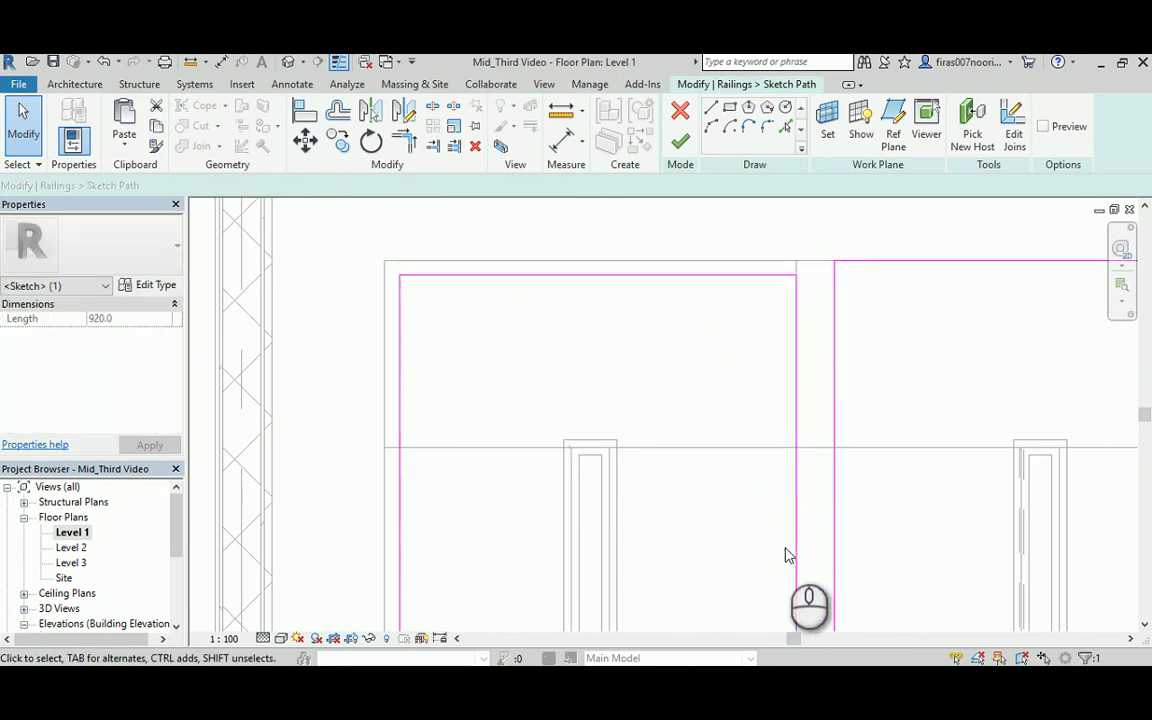
click(795, 500)
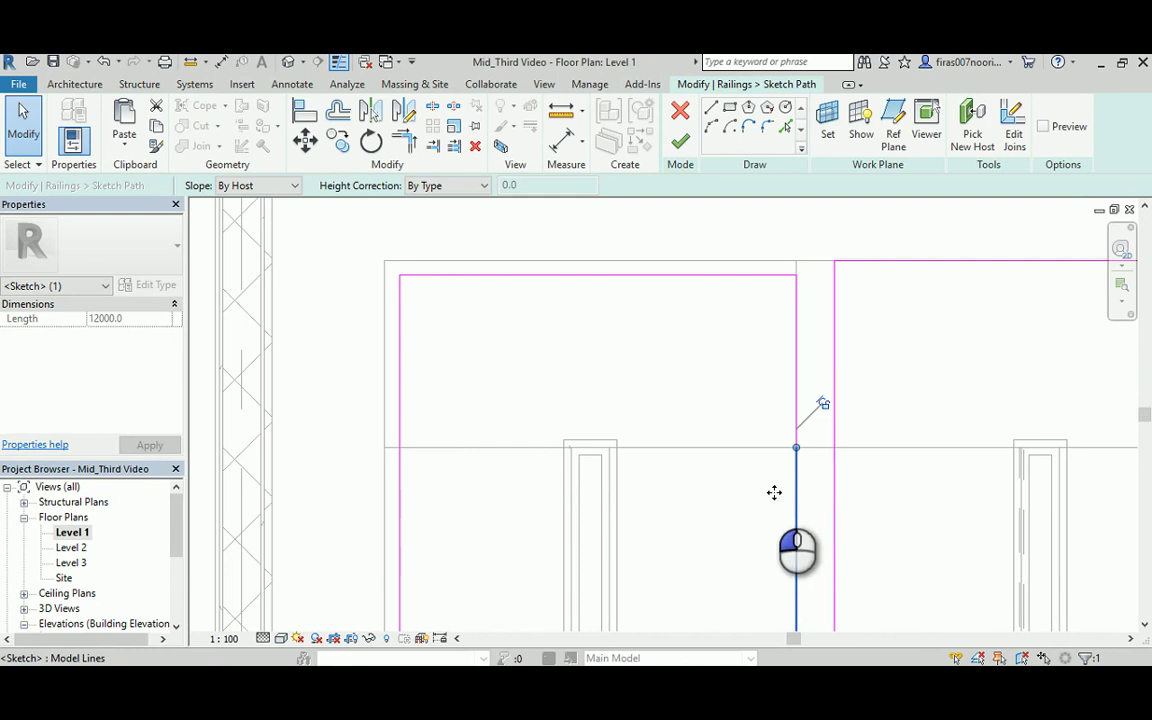
drag(774, 492, 771, 491)
middle_drag(771, 491, 641, 346)
key(ctrl+z)
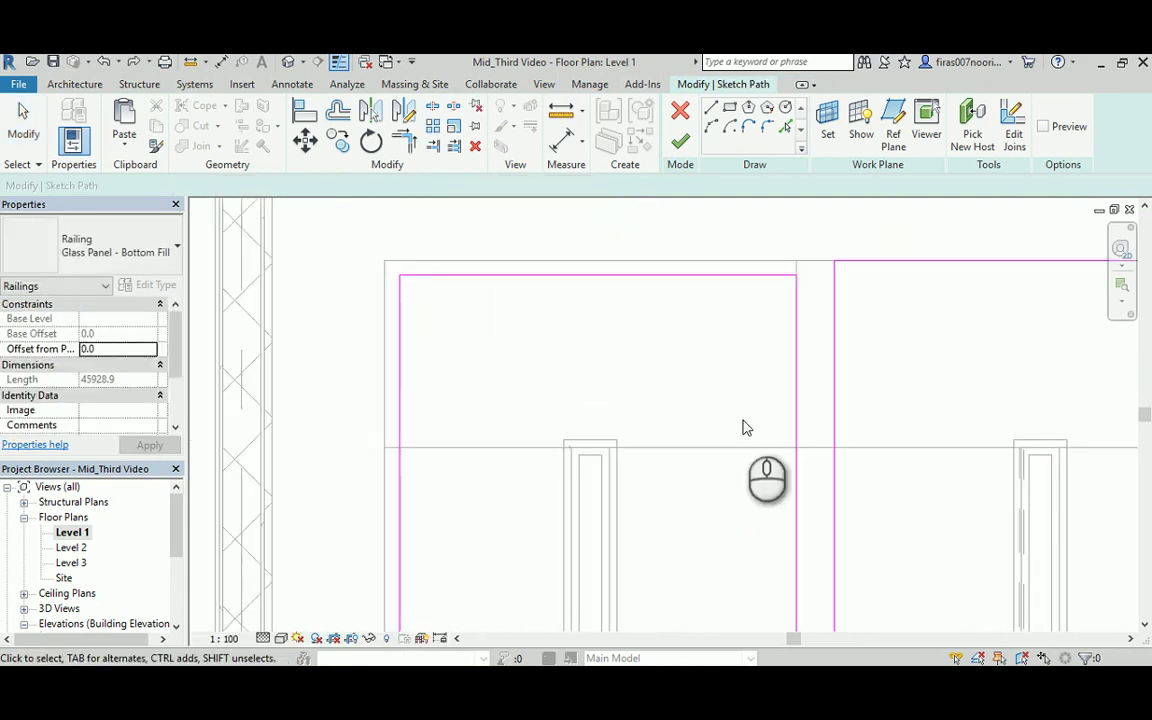
Move the 12000 mm railing path line beside the gap between the ramp flights about 60 mm inward from the ramp edge.
scroll(742, 419, down, 1)
middle_drag(742, 419, 676, 320)
click(689, 296)
scroll(690, 288, up, 2)
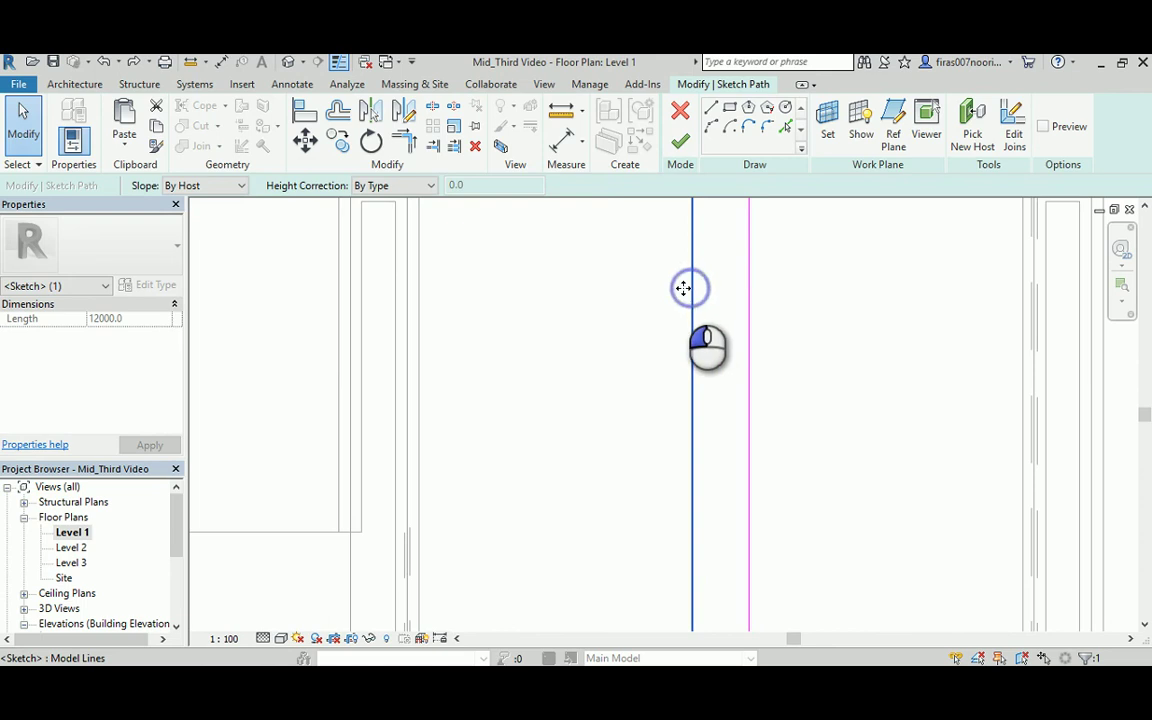
mouse_move(671, 287)
mouse_down()
mouse_move(652, 290)
mouse_move(673, 300)
mouse_up()
scroll(662, 324, down, 2)
scroll(663, 290, up, 4)
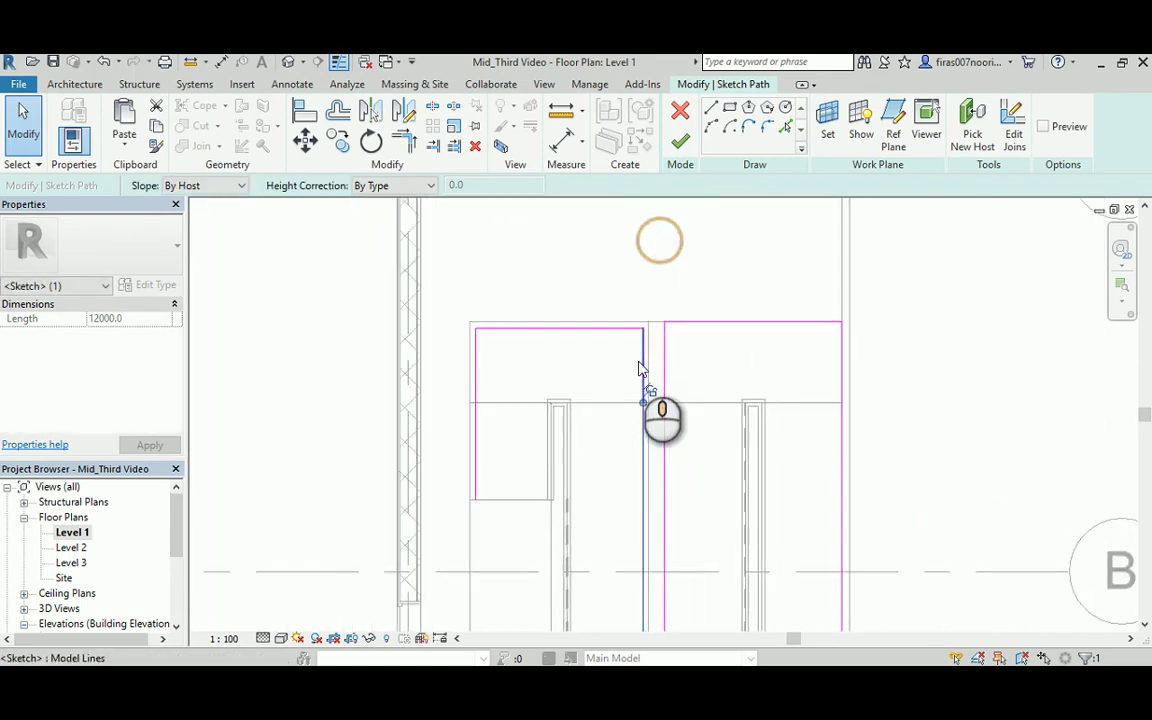
scroll(630, 350, up, 2)
Place an aligned dimension between the landing's railing path line beside the gap and the adjacent ramp edge.
click(684, 311)
scroll(681, 312, up, 2)
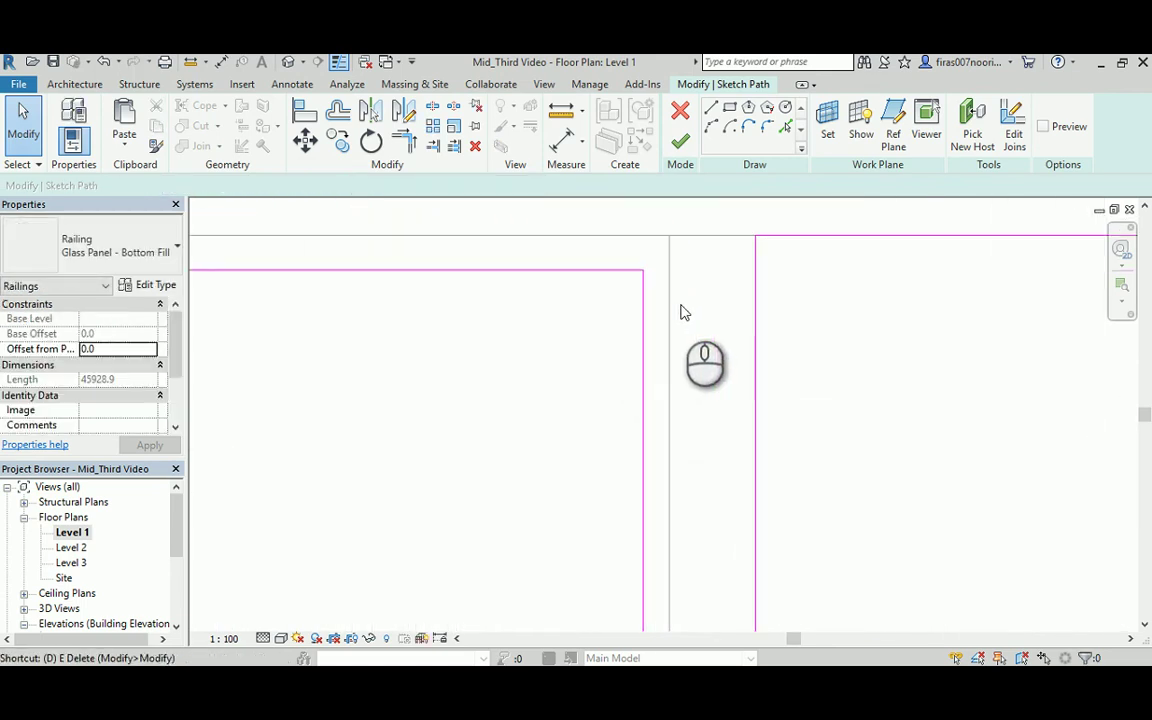
key(d)
key(i)
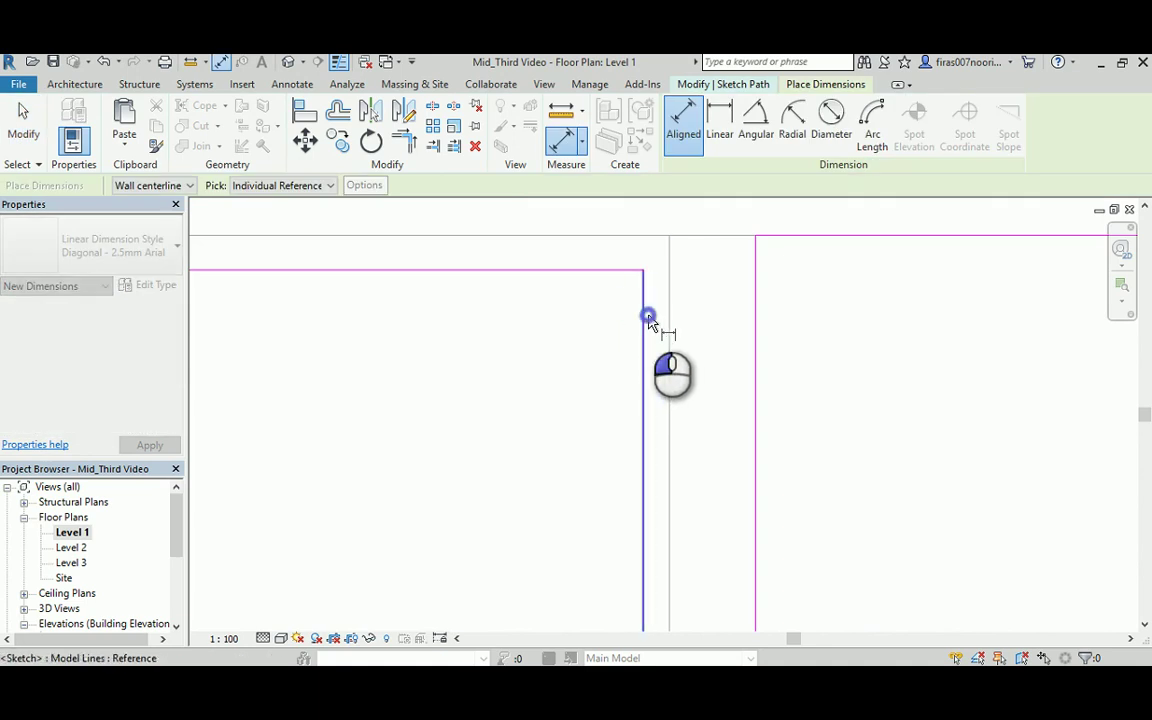
click(676, 325)
scroll(658, 385, down, 2)
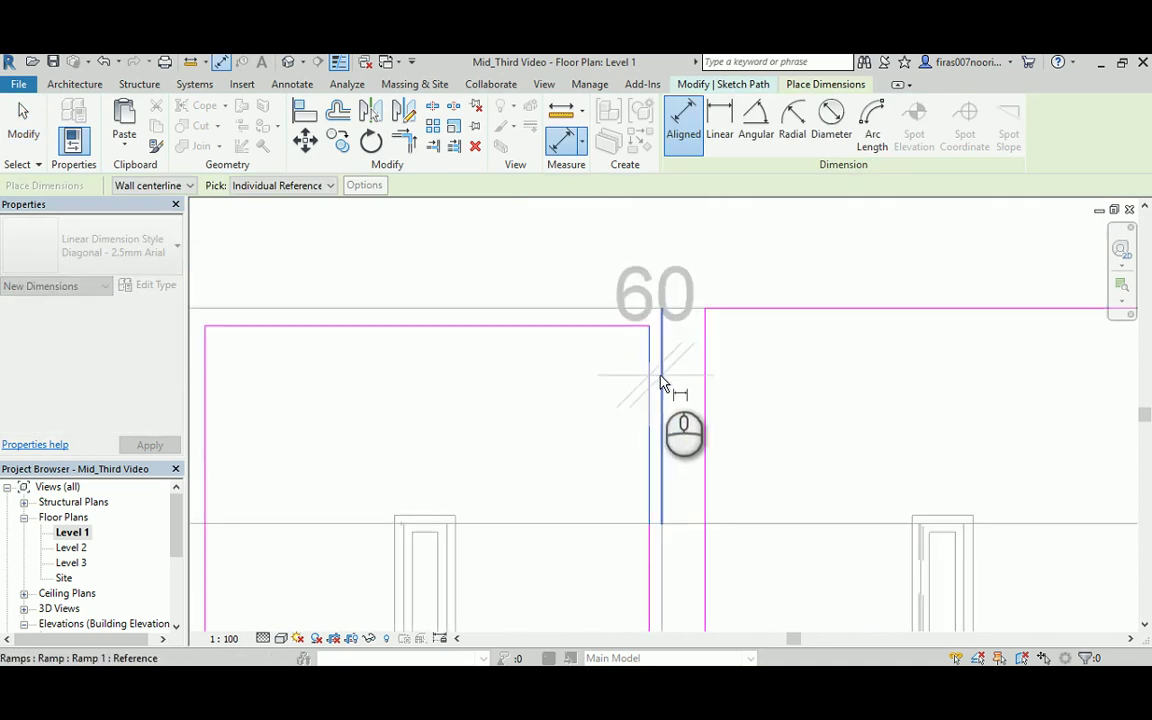
key(Escape)
key(Escape)
Set the railing path line's distance from the ramp edge to 80 mm with that dimension, and delete the dimension.
scroll(656, 452, up, 2)
click(645, 485)
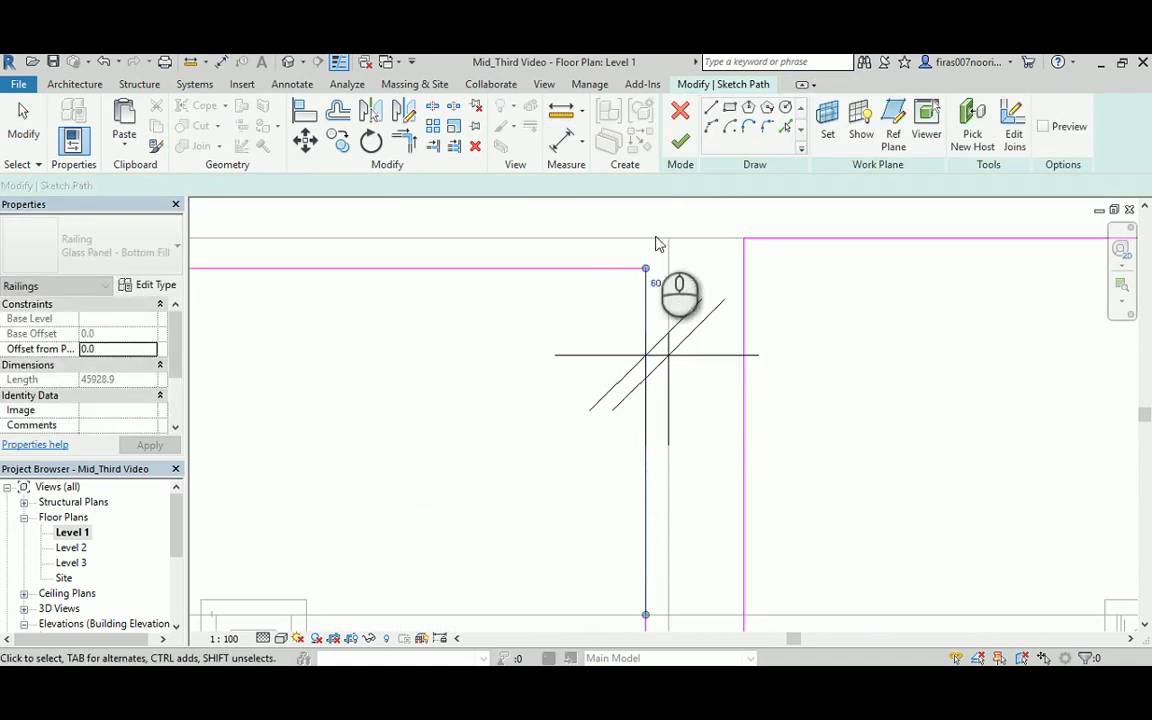
click(657, 281)
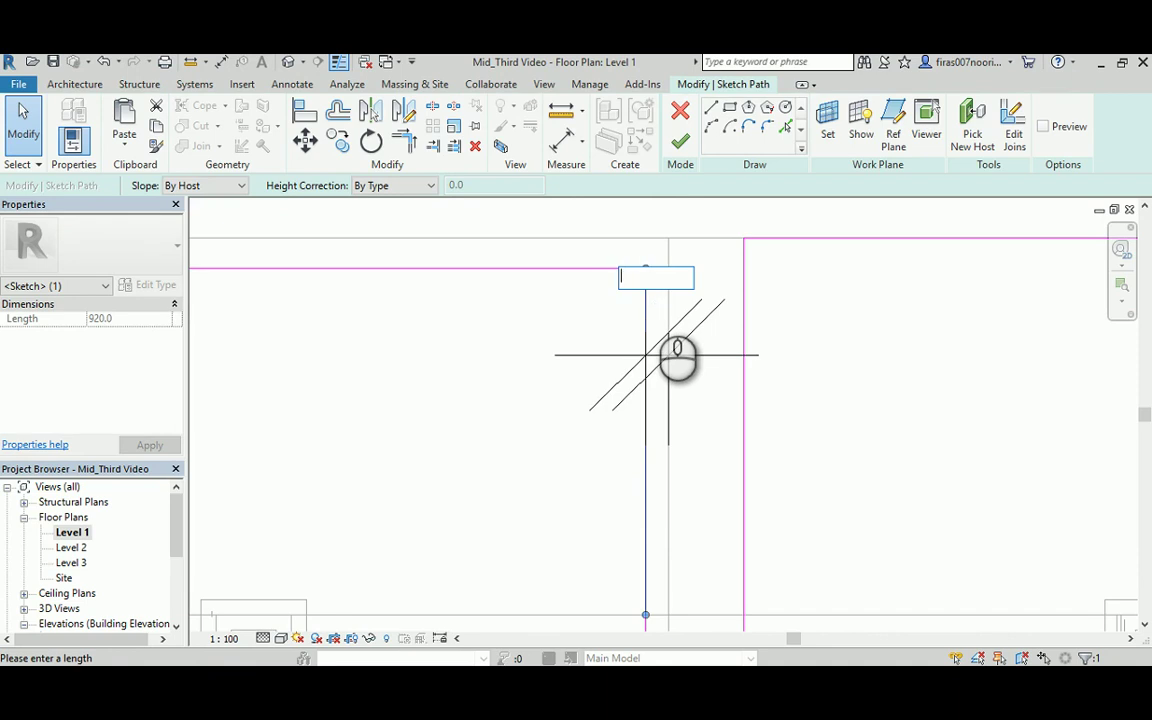
click(525, 381)
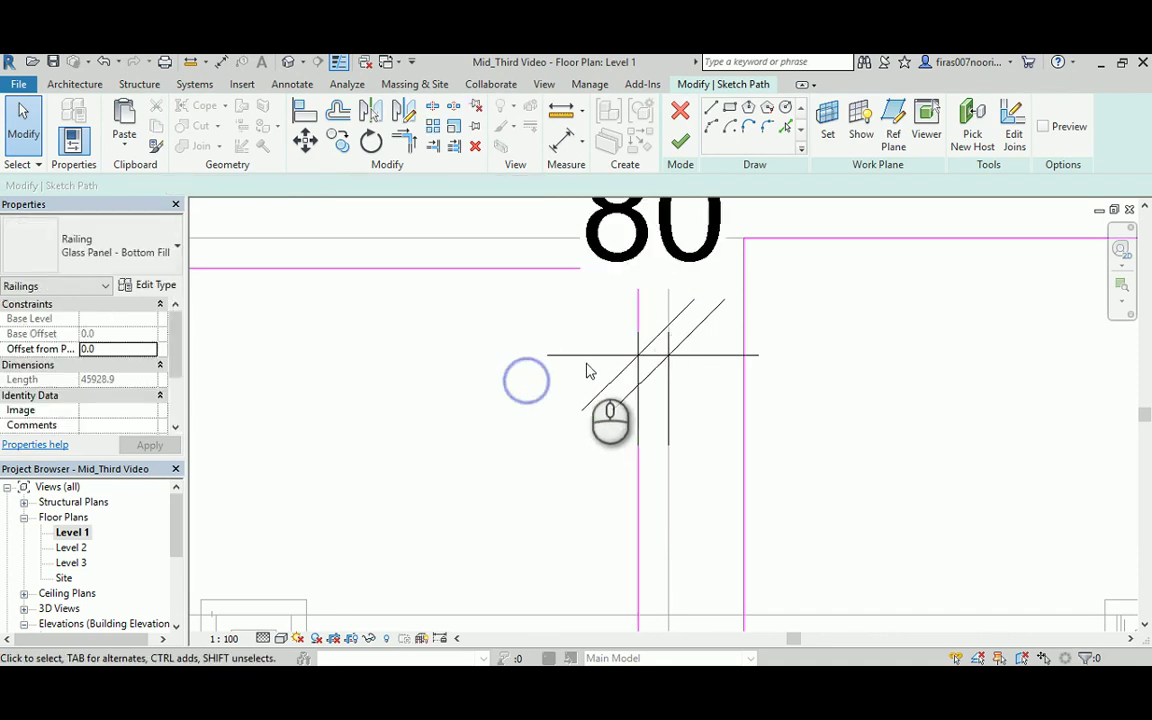
click(584, 363)
key(Delete)
Move the 280 mm railing path line at the gap's end near grid D 80 mm onto the landing.
scroll(566, 298, down, 2)
scroll(568, 298, down, 4)
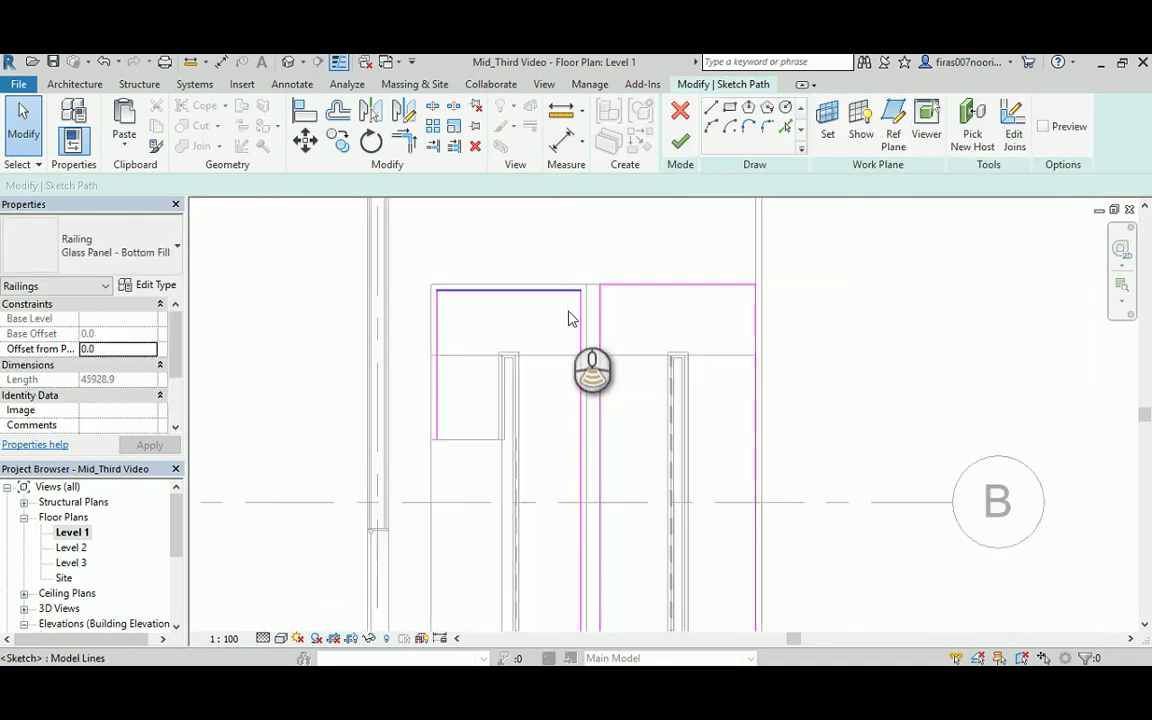
middle_drag(578, 460, 527, 188)
middle_drag(519, 473, 517, 226)
scroll(492, 449, up, 2)
scroll(514, 420, up, 2)
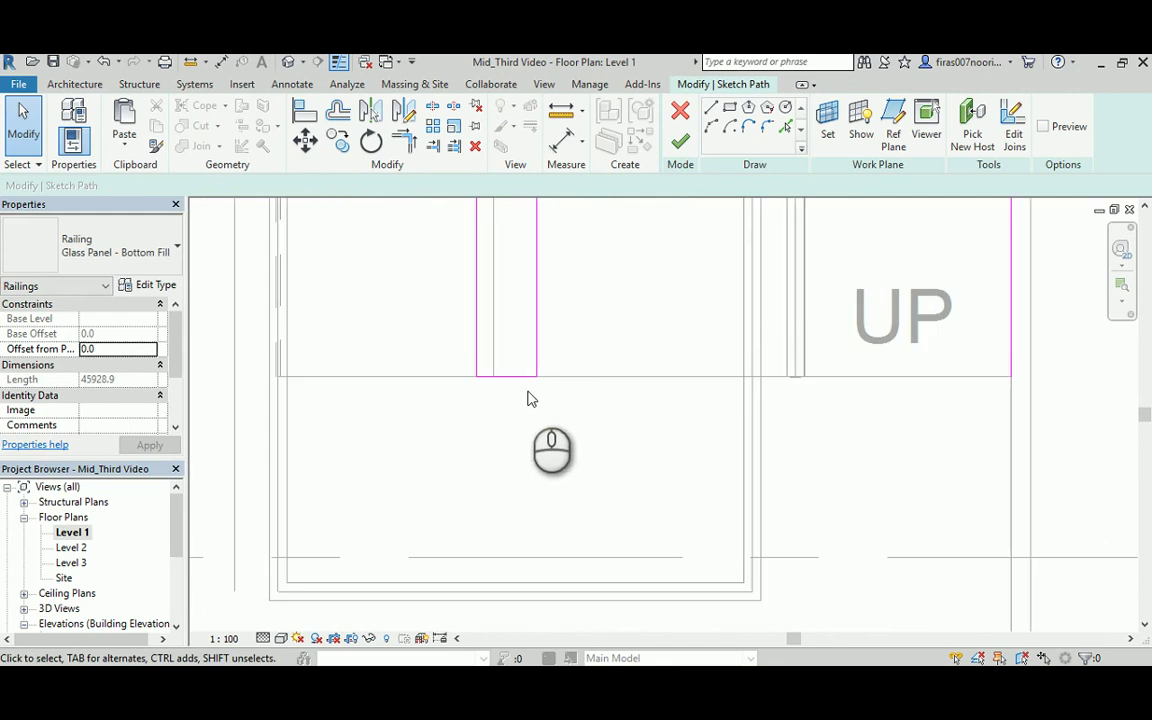
click(305, 140)
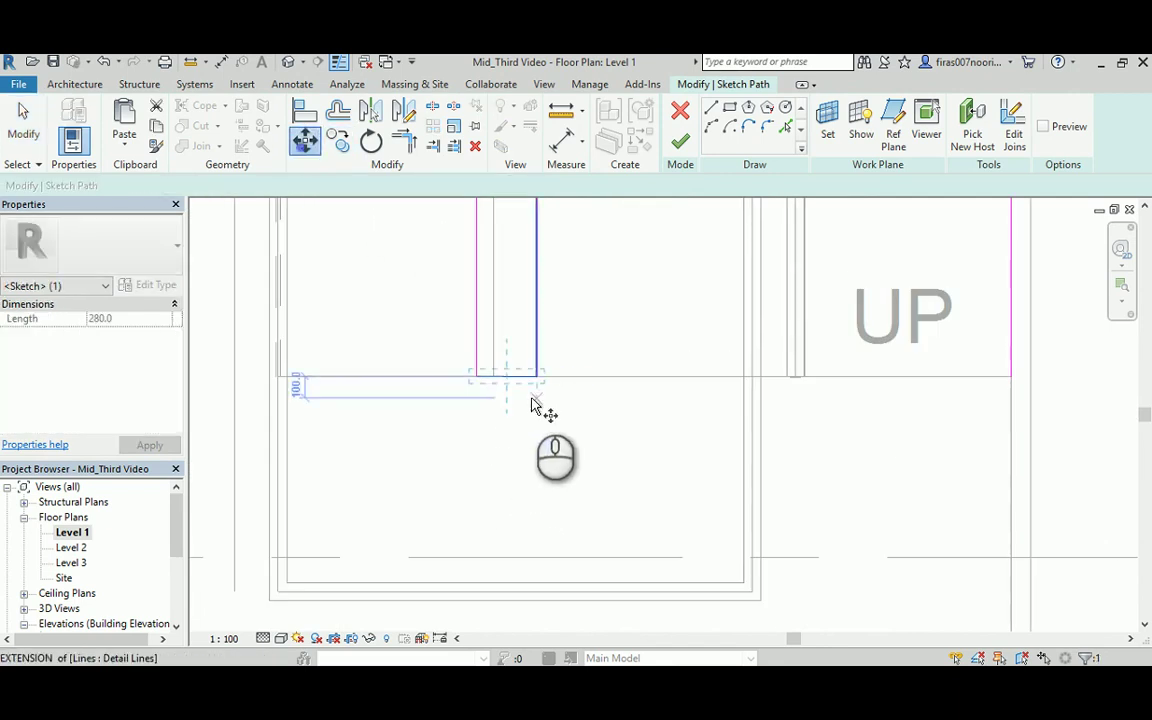
click(528, 398)
click(530, 415)
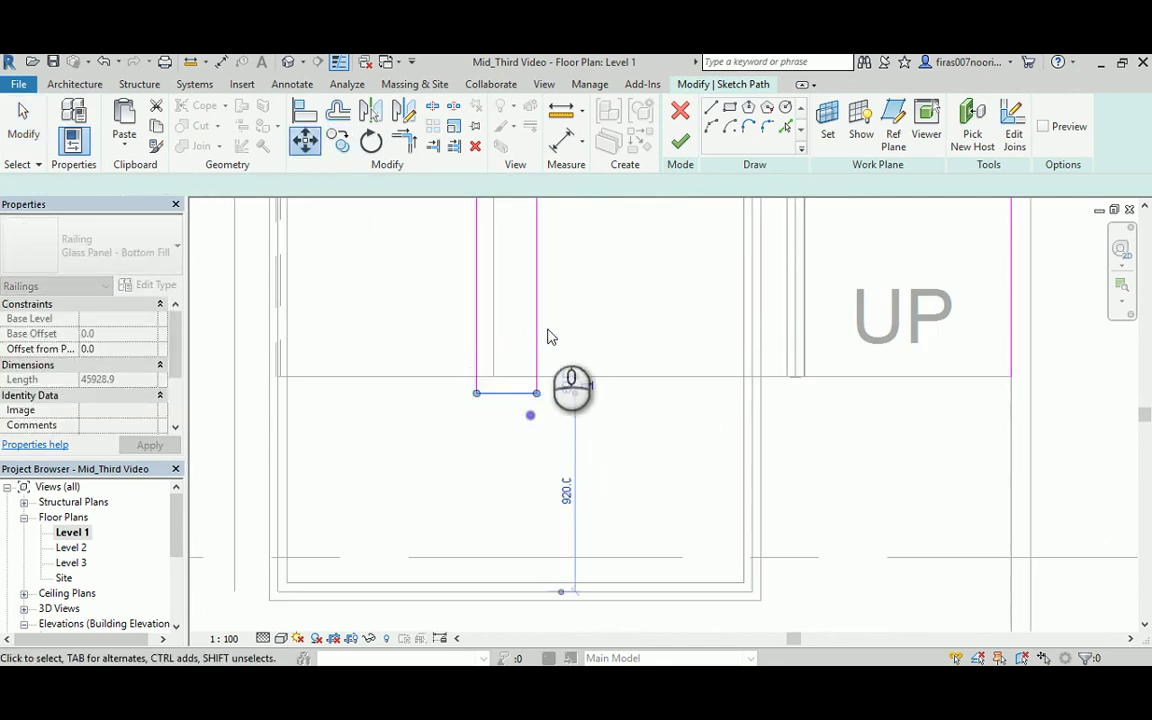
Move the long railing path line on the gap's side nearer the UP flight 80 mm inward from the ramp edge.
click(538, 327)
click(305, 141)
click(595, 283)
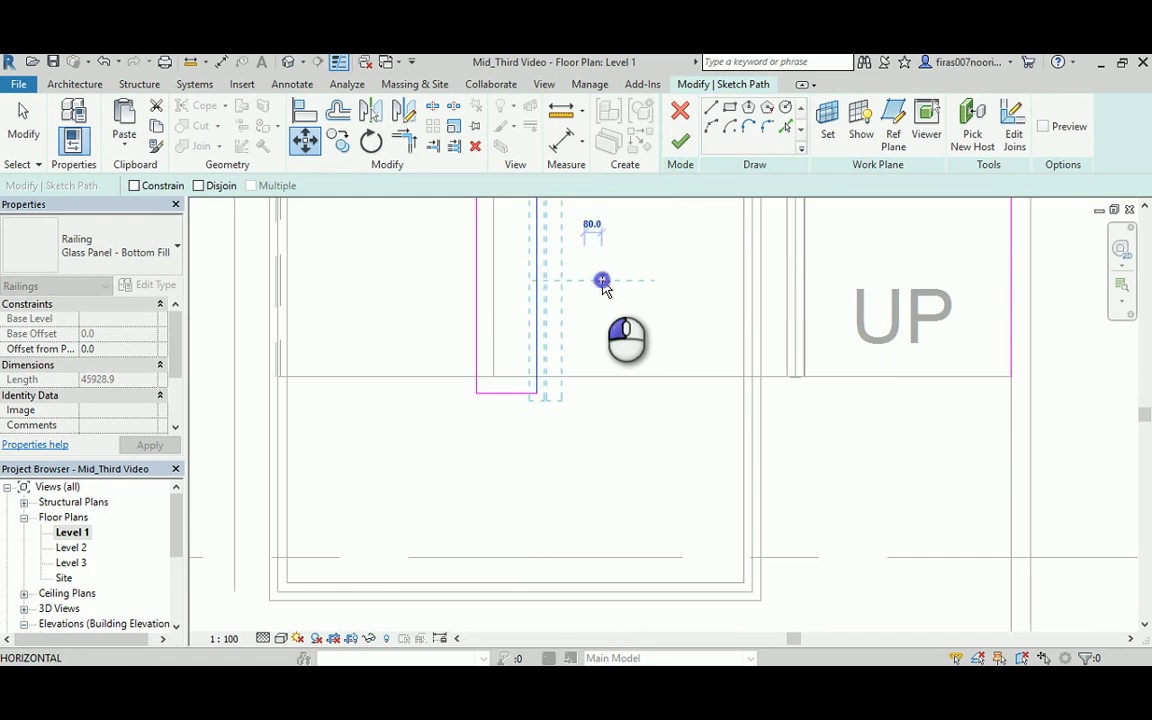
click(602, 280)
Move the 2120 mm railing path line along the landing's end above grid B about 120 mm inward.
mouse_move(698, 266)
middle_down()
mouse_move(674, 422)
mouse_move(652, 450)
middle_up()
scroll(636, 440, down, 3)
middle_drag(638, 262, 589, 570)
middle_drag(587, 328, 572, 530)
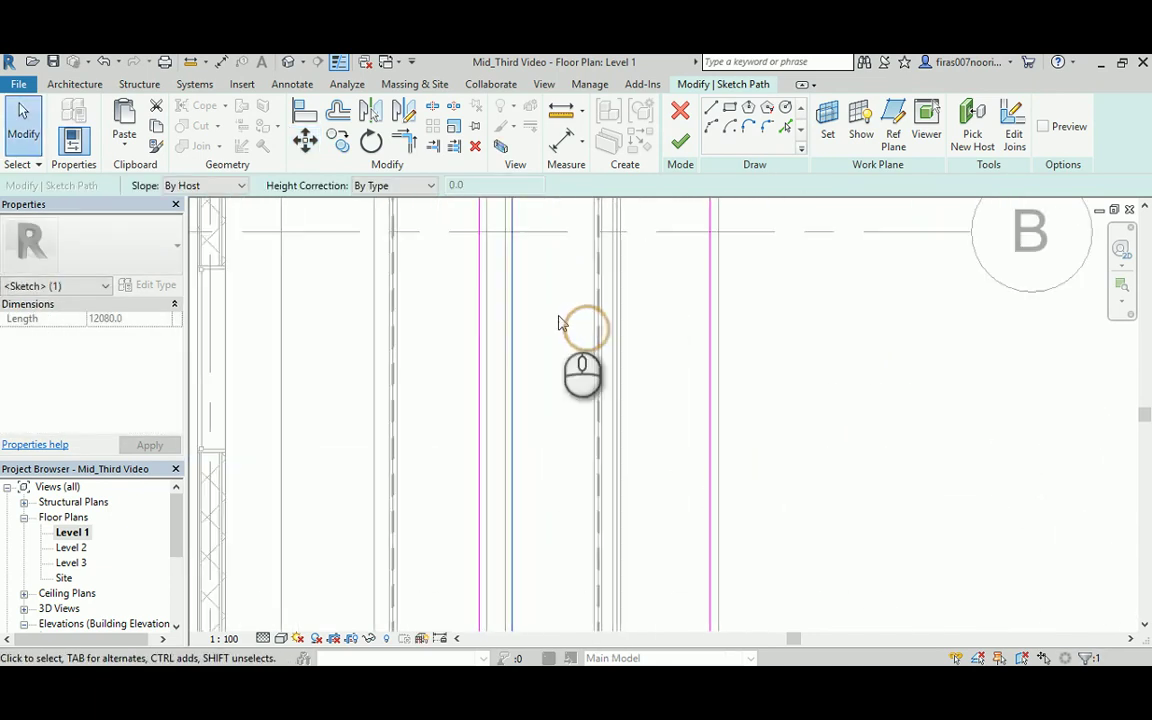
middle_drag(558, 316, 527, 629)
scroll(525, 297, up, 1)
click(542, 248)
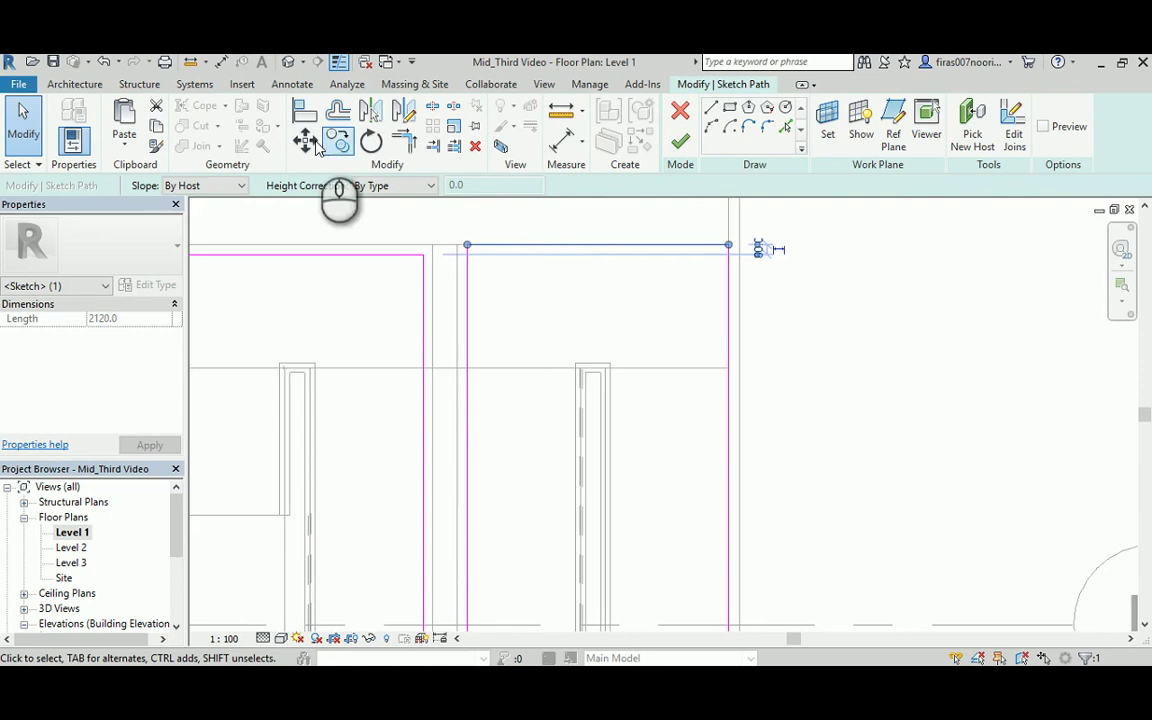
click(306, 141)
scroll(543, 249, up, 2)
click(540, 235)
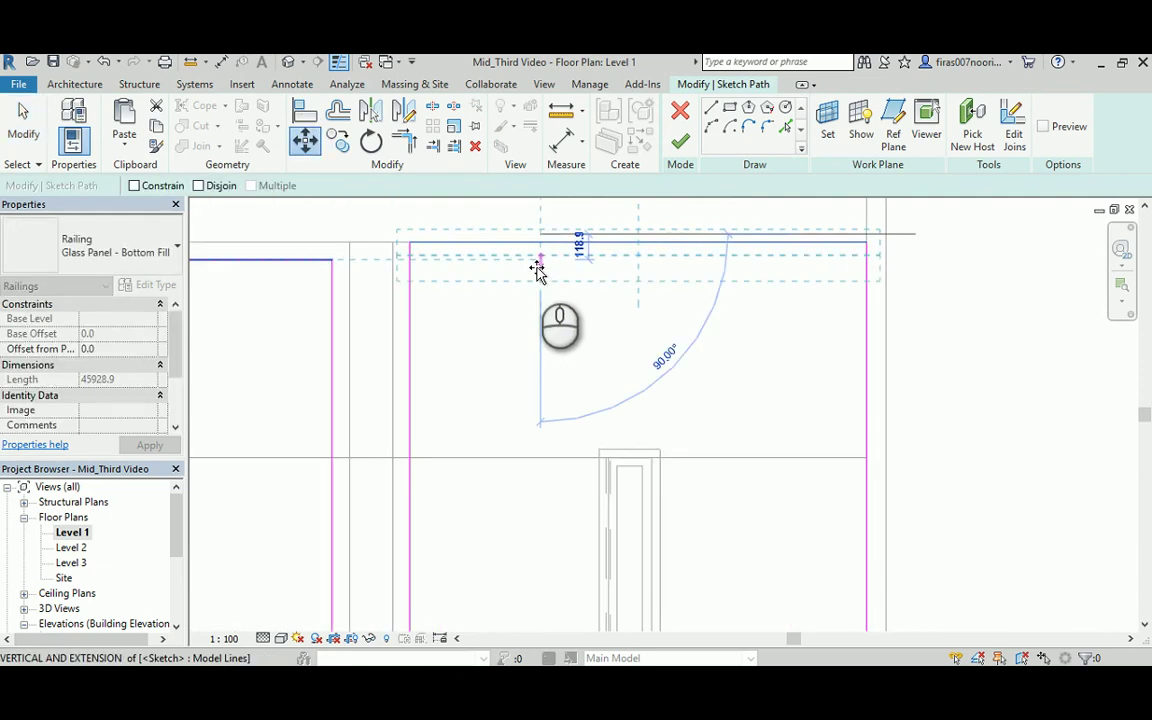
click(536, 267)
Move the railing path line along that landing's outer side edge about 80 mm inward.
click(862, 363)
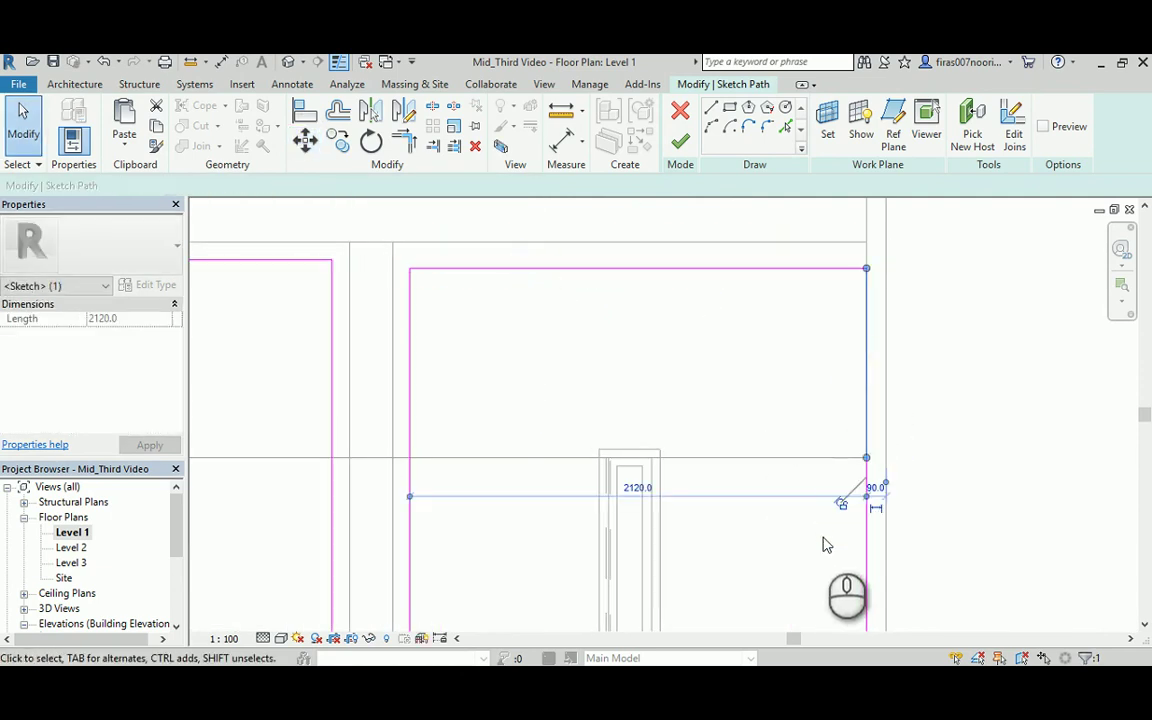
click(307, 143)
click(822, 330)
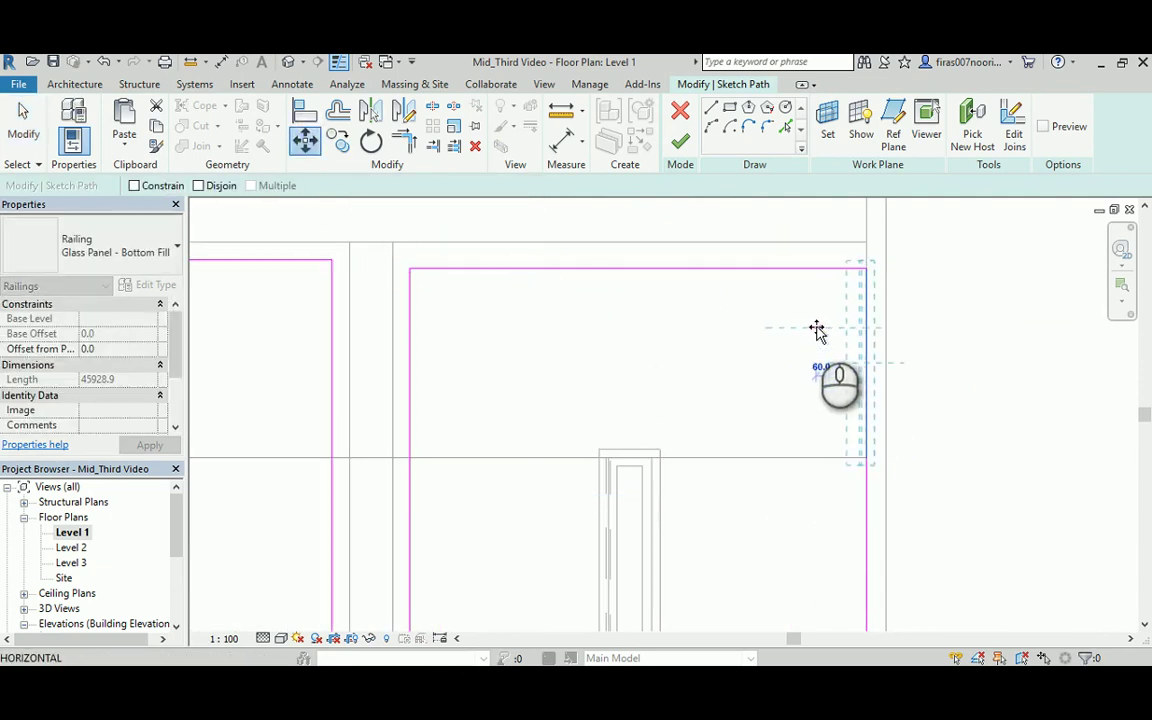
click(813, 331)
key(Escape)
Finish the railing path sketch and dismiss the railing slope warning.
scroll(743, 316, down, 5)
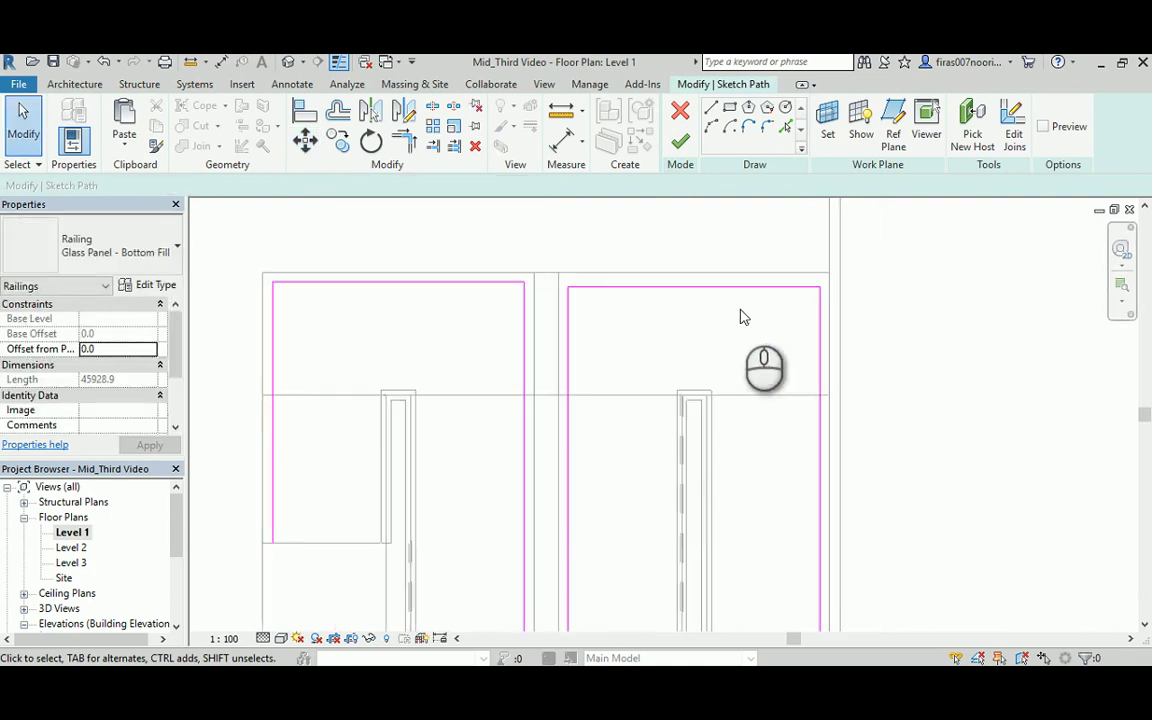
middle_drag(779, 488, 703, 338)
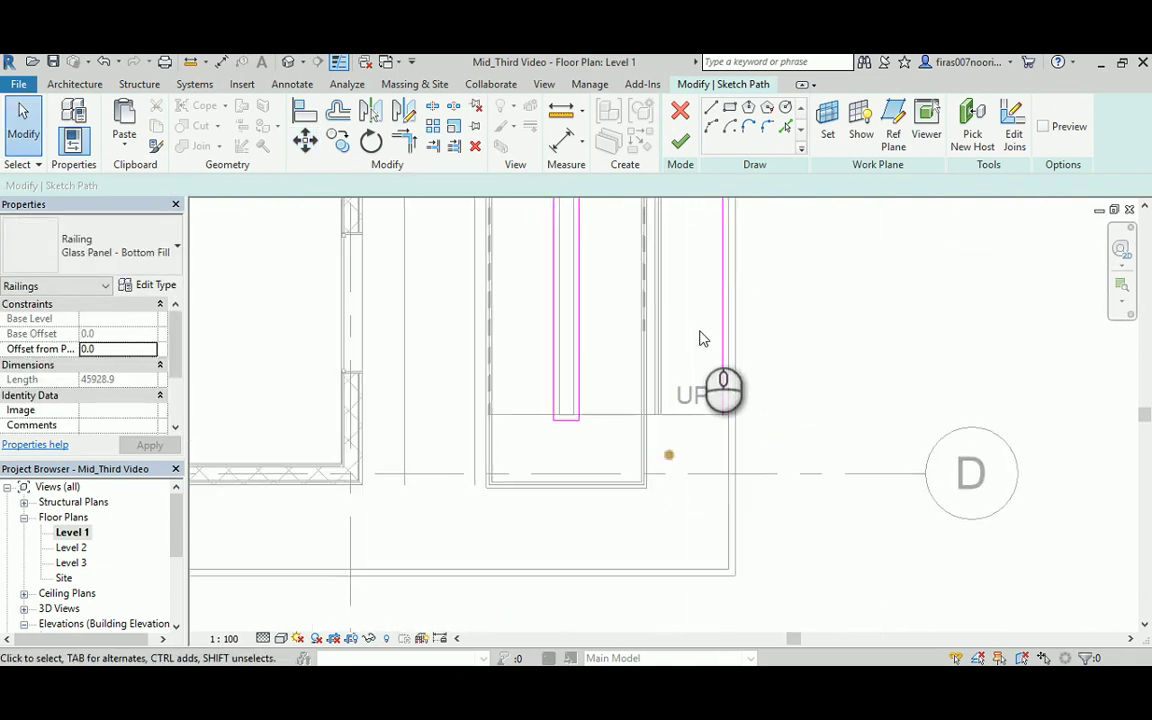
middle_drag(499, 285, 483, 435)
click(681, 142)
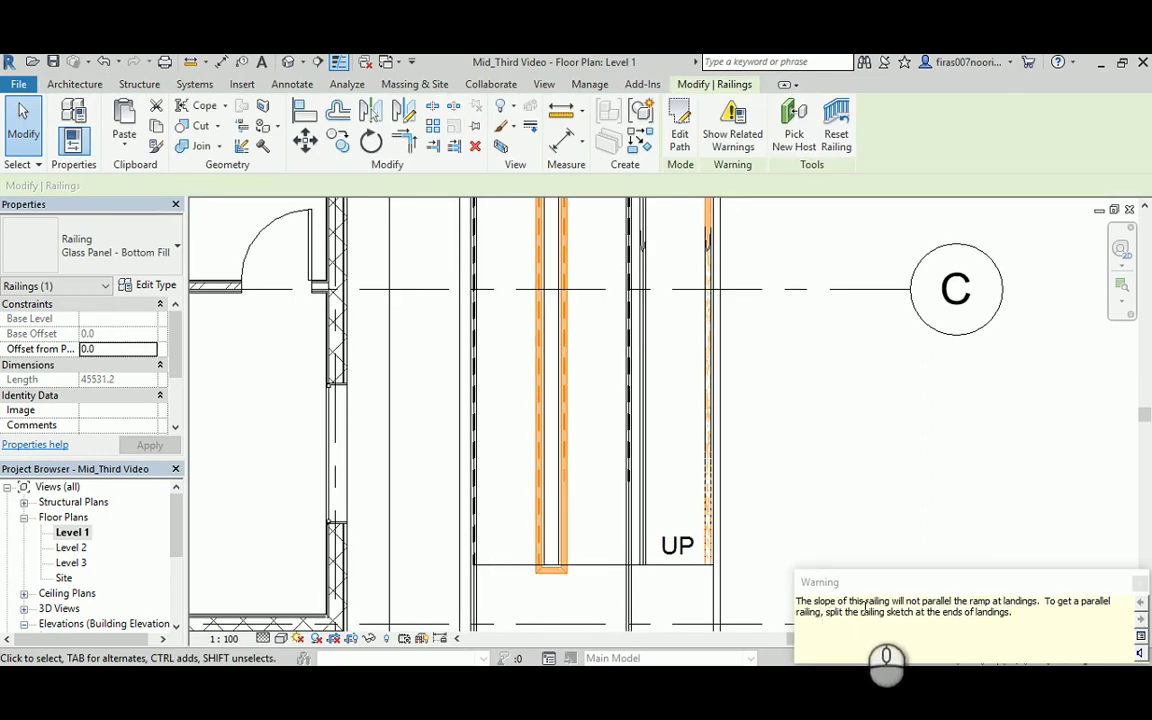
click(1138, 585)
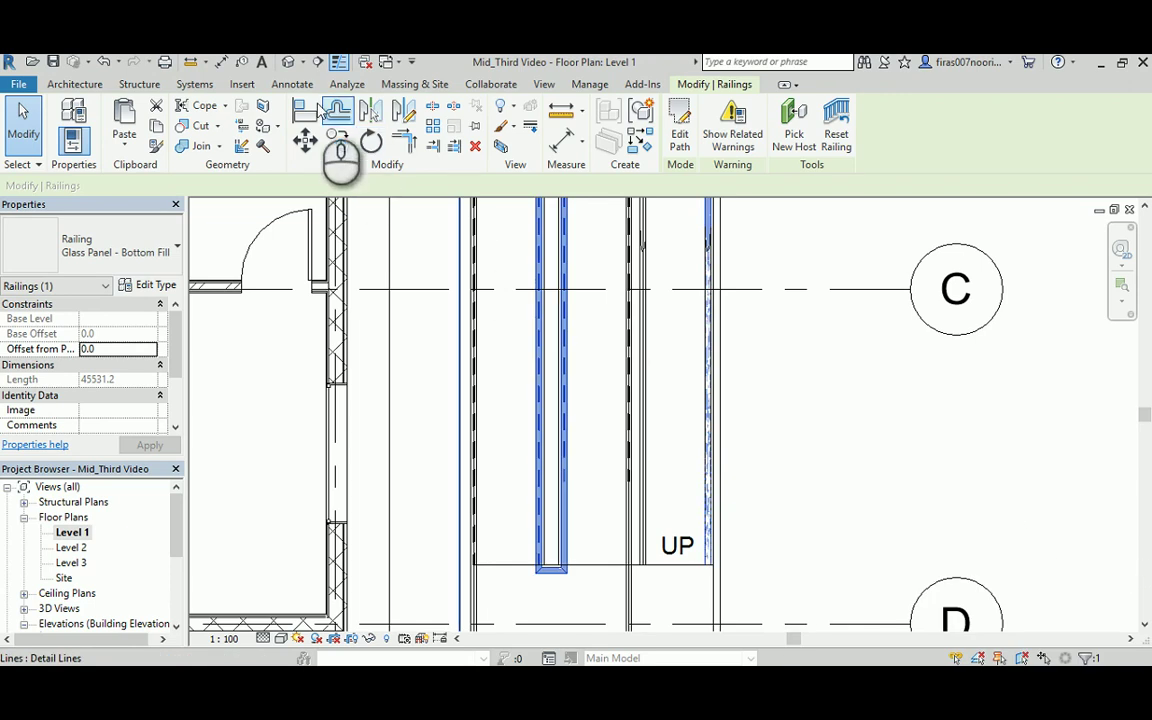
Examine the glass panel railing's posts and corners along the ramp edges and landings in the 3D view.
click(289, 64)
middle_drag(759, 357, 755, 286)
middle_drag(430, 590, 542, 399)
scroll(472, 580, up, 3)
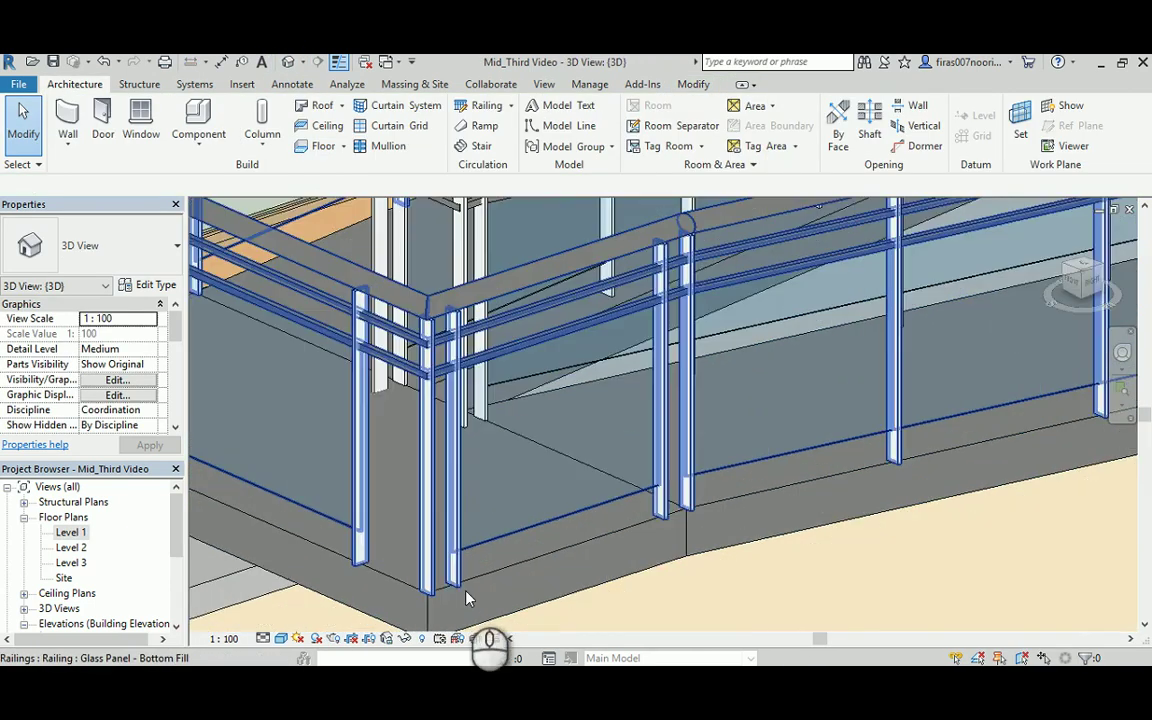
shift+middle_drag(514, 582, 679, 568)
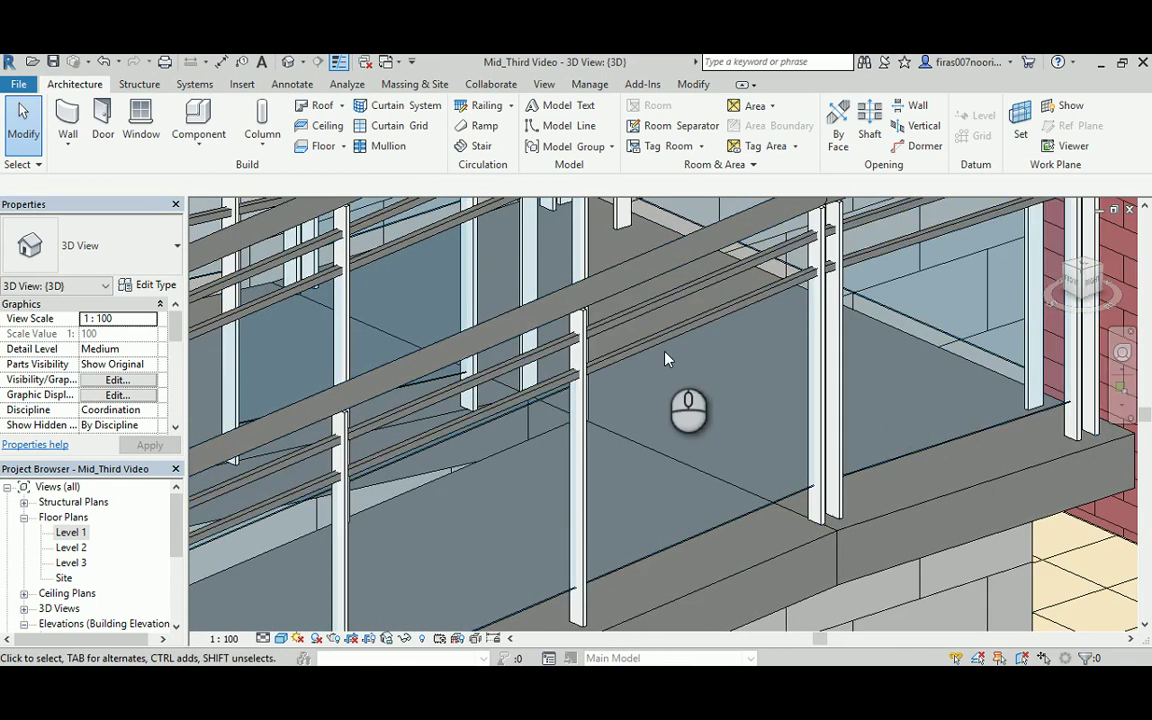
middle_drag(666, 355, 912, 621)
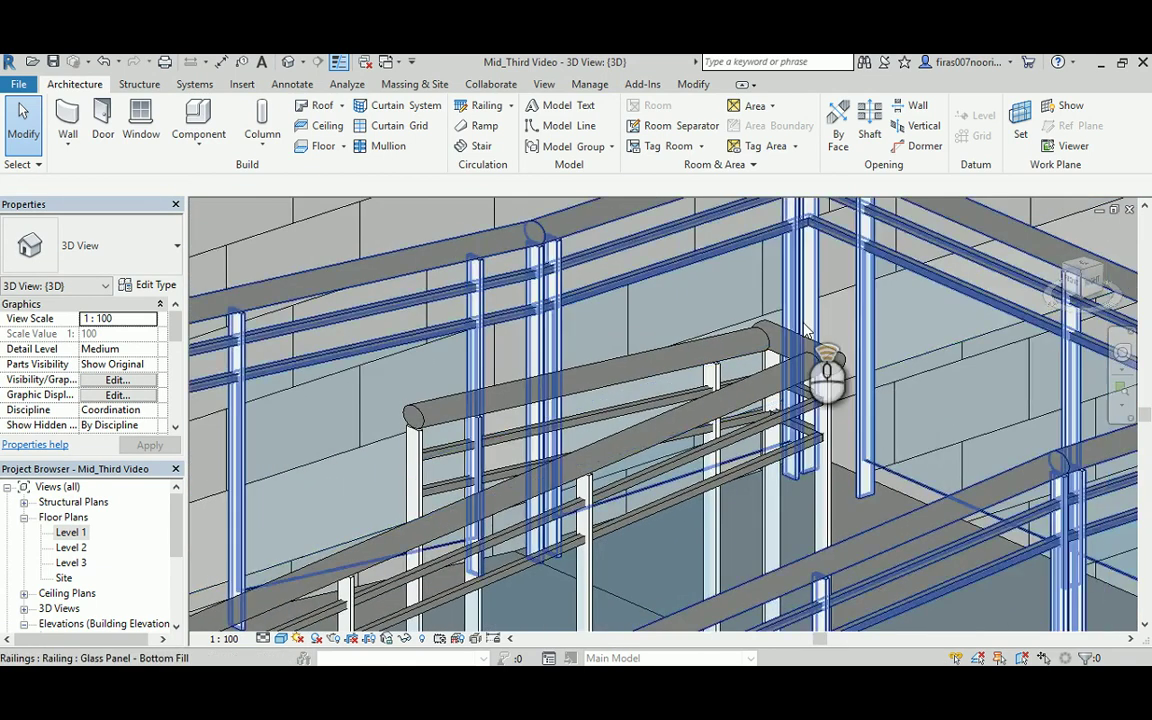
scroll(801, 324, up, 1)
scroll(796, 323, down, 4)
middle_drag(669, 516, 765, 405)
scroll(470, 450, up, 10)
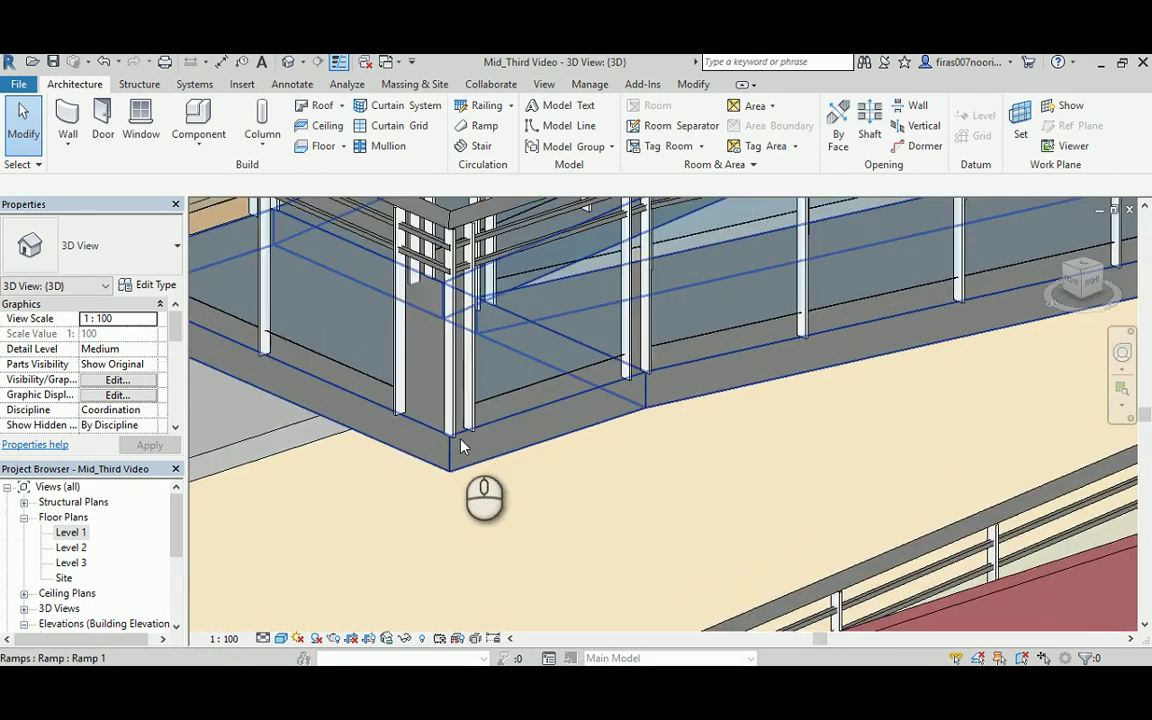
Edit the other glass panel railing's path on Level 1 and move its 12000 mm line beside the UP flight about 80 mm inward.
click(433, 450)
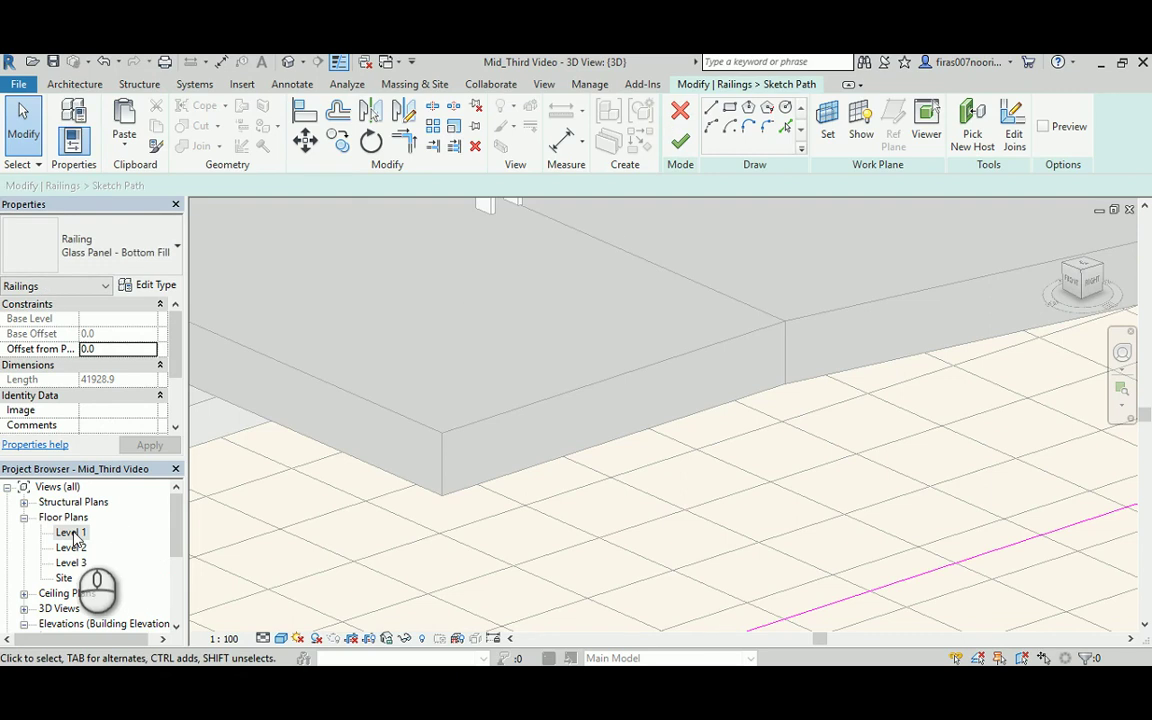
double_click(73, 538)
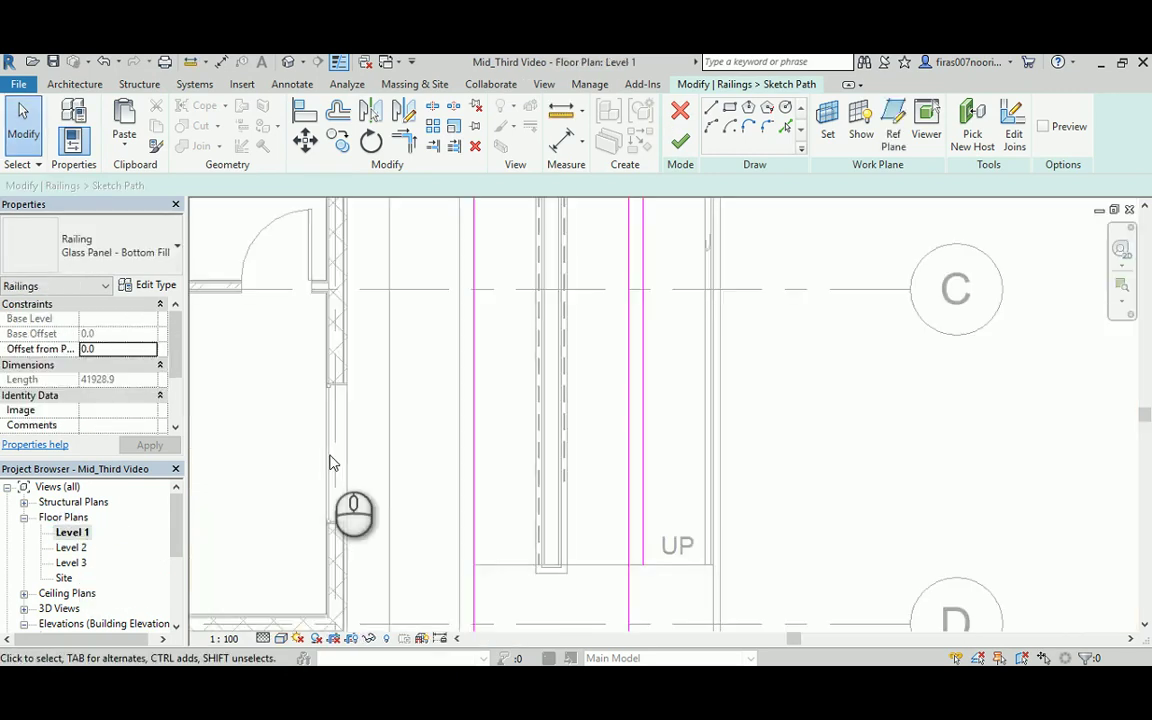
scroll(553, 373, up, 3)
mouse_move(575, 627)
middle_down()
mouse_move(583, 340)
mouse_move(591, 555)
mouse_move(525, 640)
middle_up()
scroll(692, 406, up, 4)
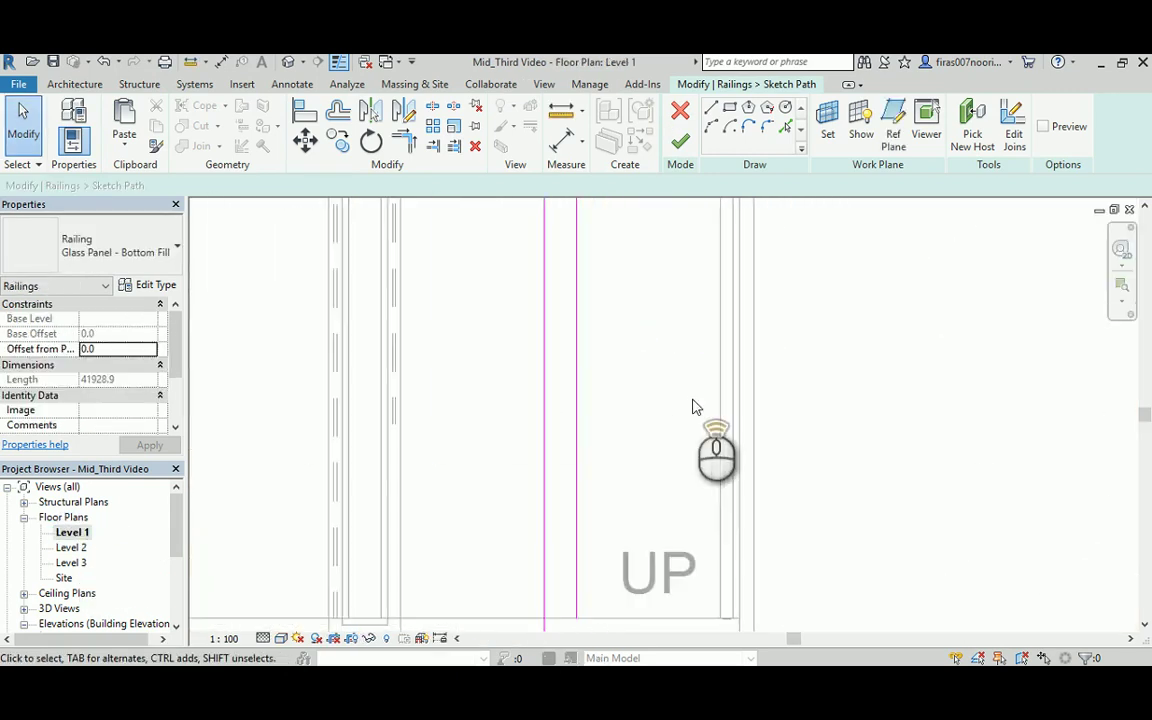
click(305, 140)
click(584, 391)
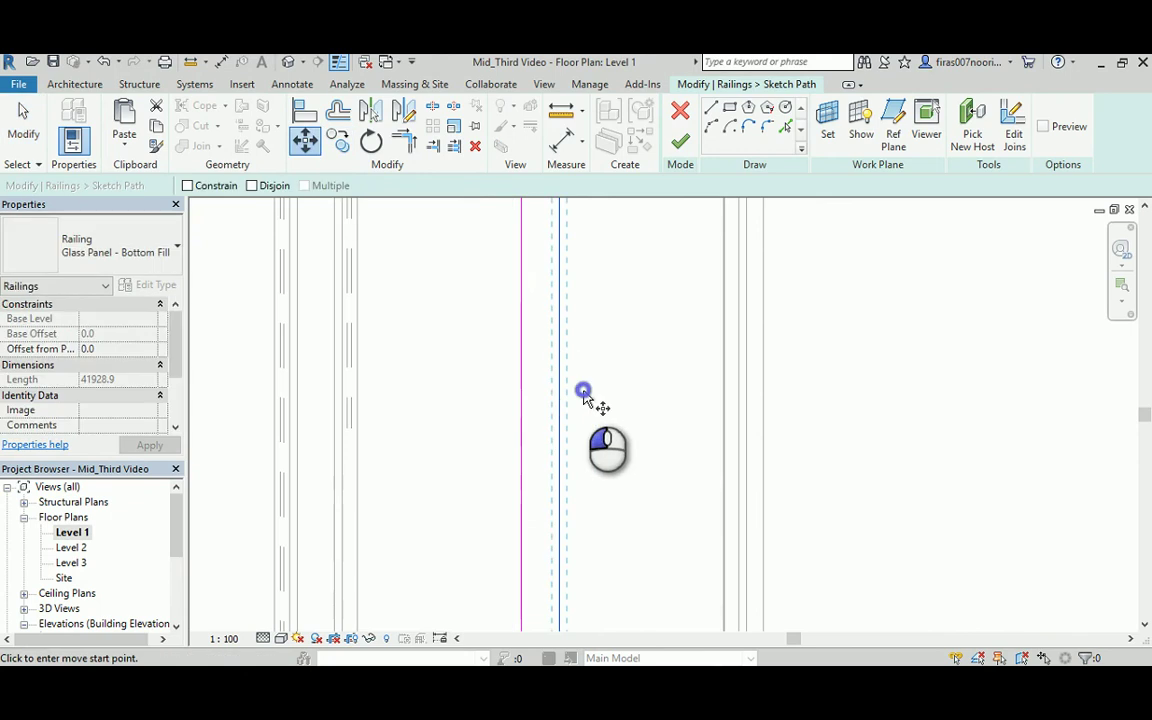
click(596, 391)
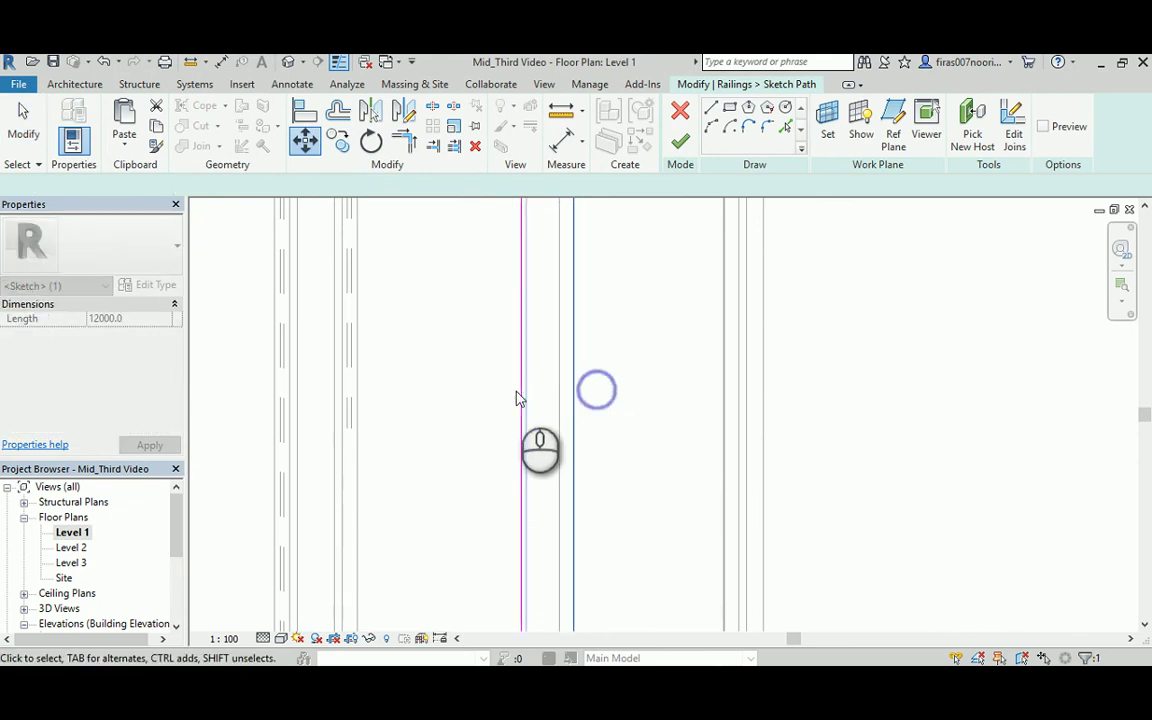
Move the railing path line on the opposite side of that gap, along the middle flight, about 80 mm inward.
click(520, 350)
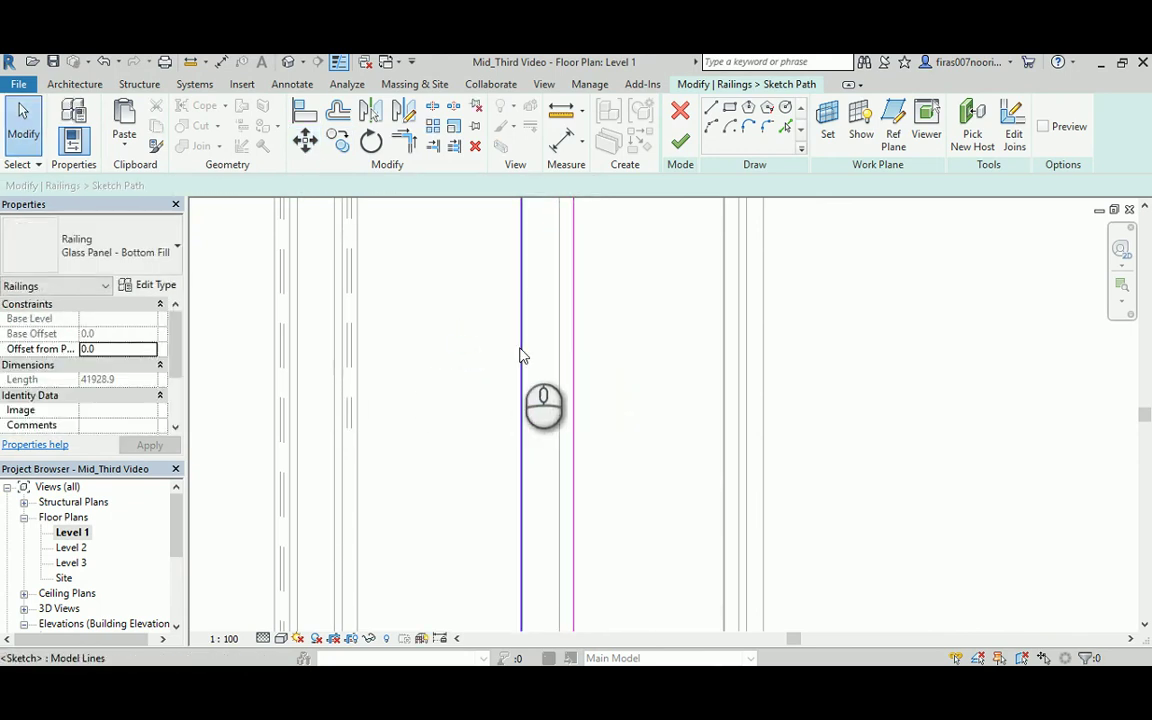
click(305, 140)
click(497, 289)
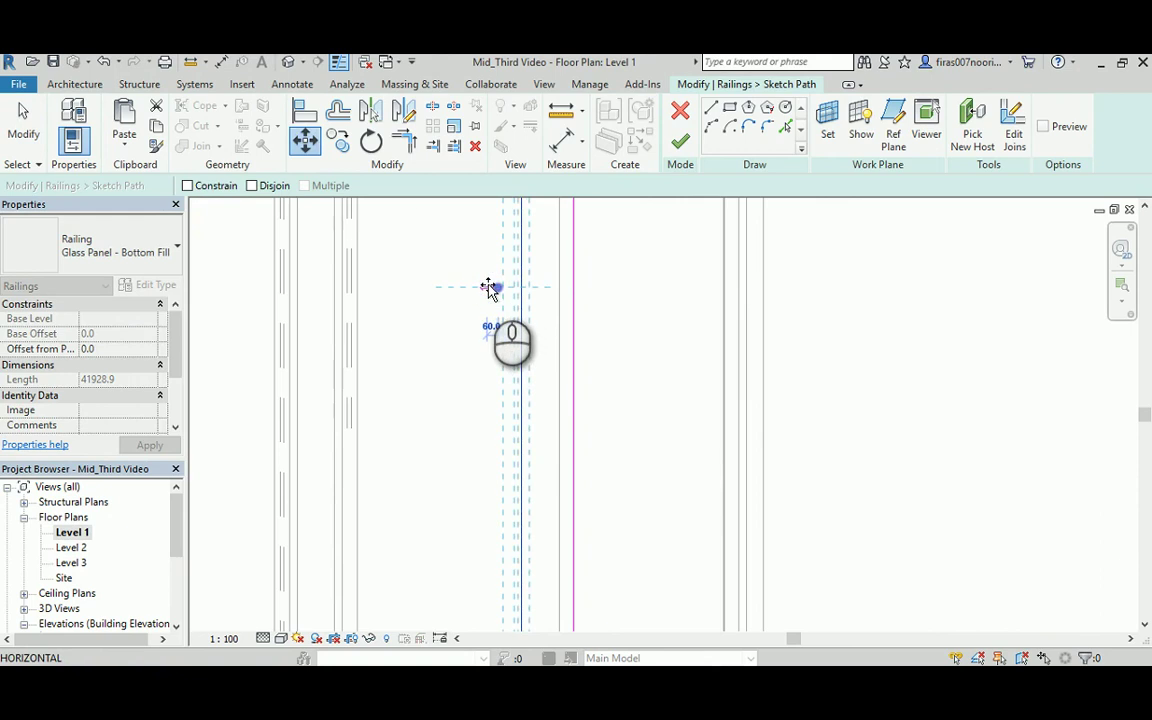
click(483, 287)
Move the 12000 mm railing path line on the flight nearest the building 80 mm inward from the ramp edge.
middle_drag(381, 298, 765, 337)
scroll(765, 337, down, 1)
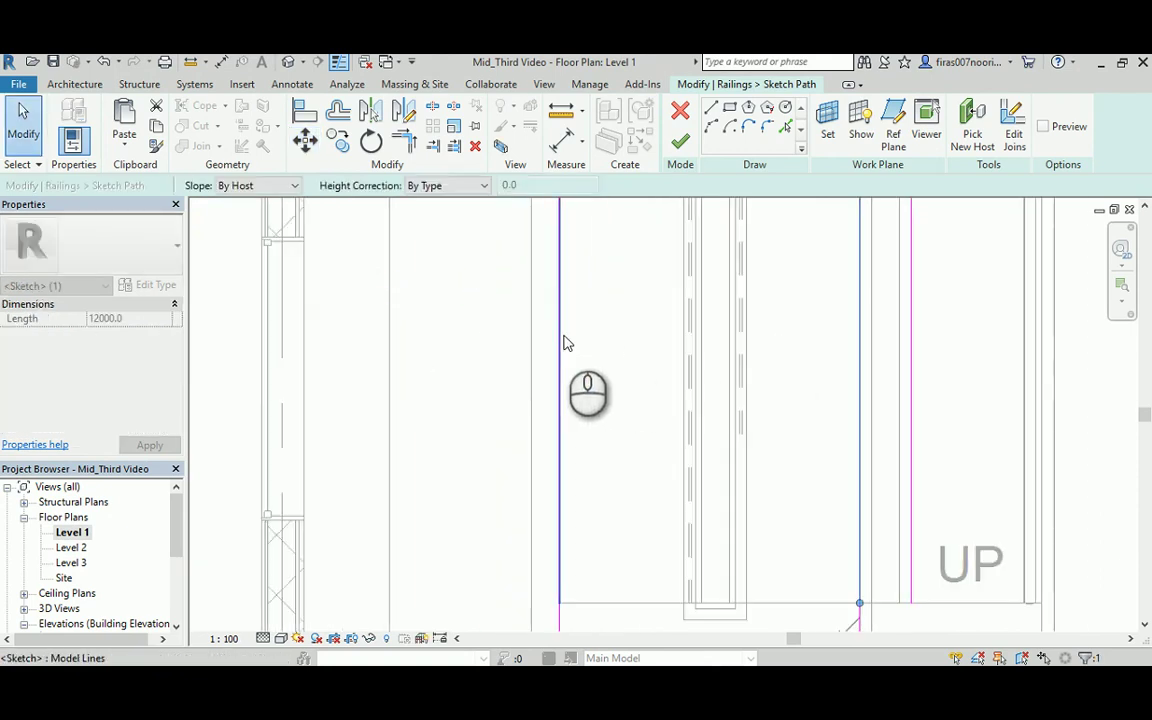
click(563, 334)
click(305, 140)
scroll(580, 330, up, 2)
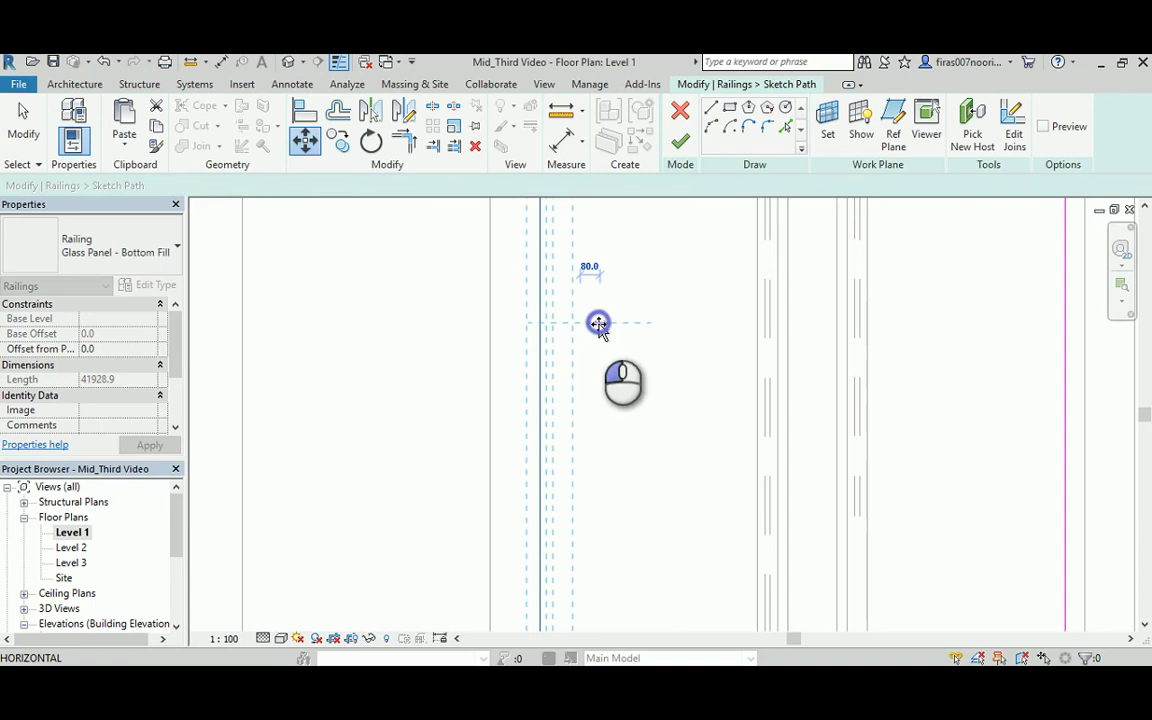
click(598, 323)
Move the short 280 mm end line of the railing path on the landing nearest the building 80 mm outward onto the landing.
scroll(628, 414, down, 4)
middle_drag(635, 273, 590, 620)
middle_drag(617, 366, 614, 576)
scroll(556, 388, up, 2)
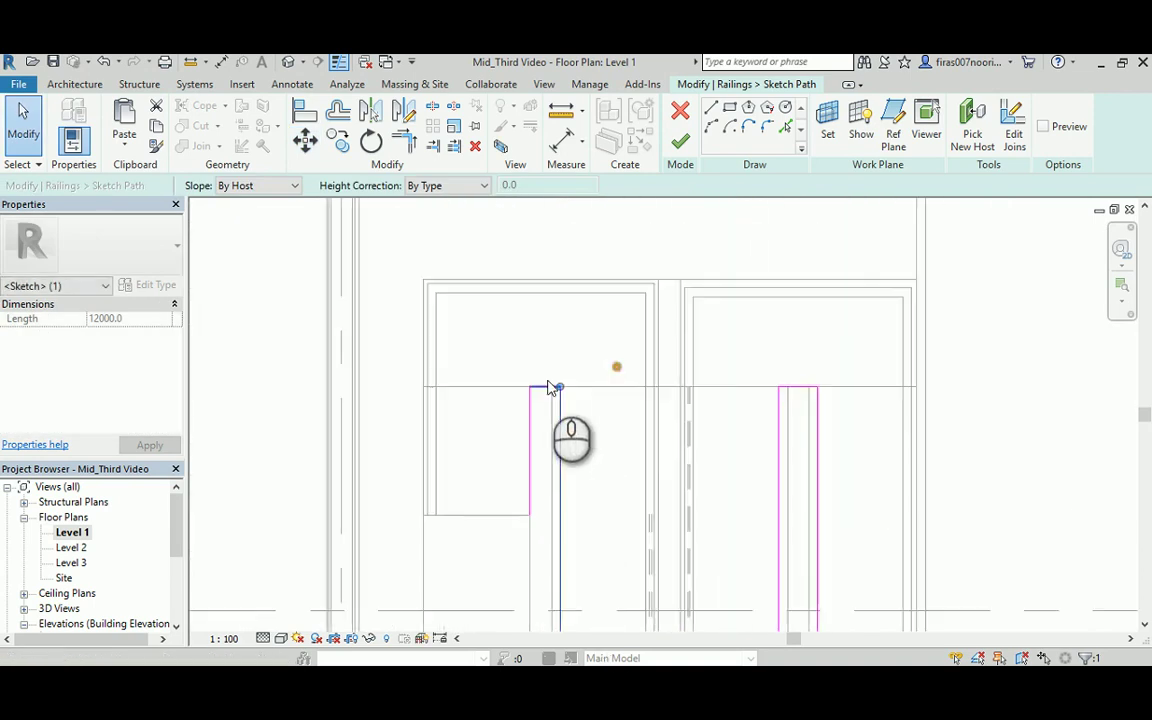
scroll(548, 388, up, 2)
click(305, 140)
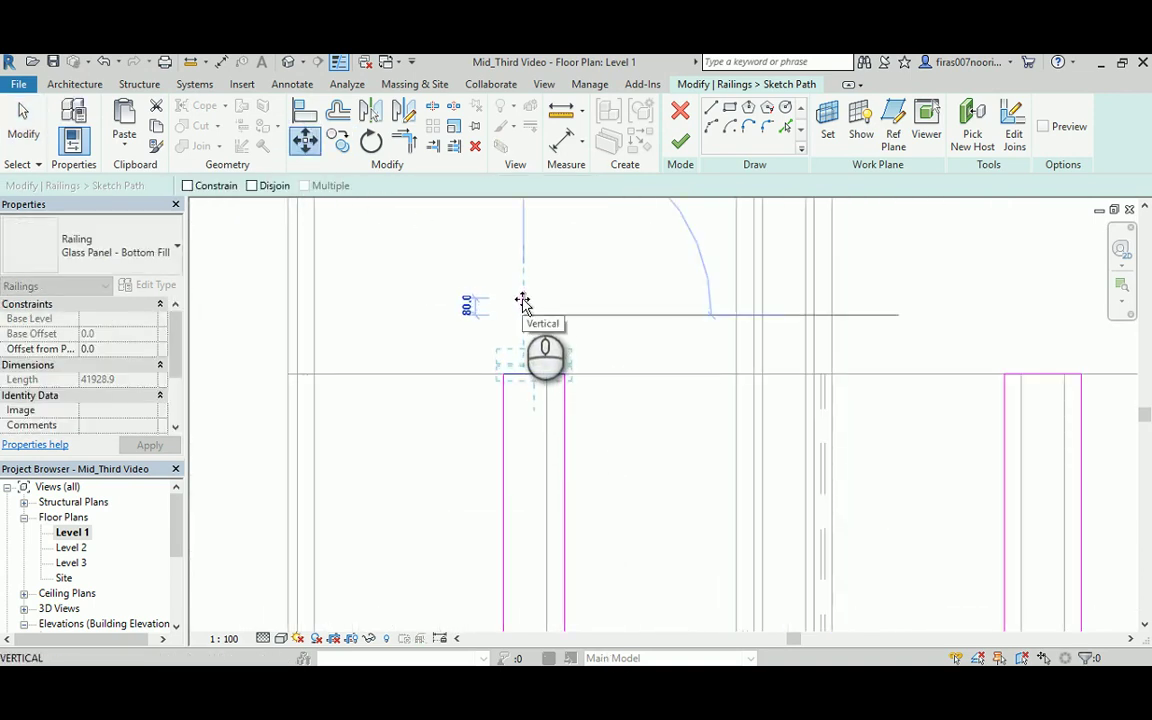
click(522, 299)
Move the 360 mm railing path line capping the gap between the middle and UP flights outward and set its landing-edge distance to 80 mm.
middle_drag(755, 329, 461, 338)
click(749, 383)
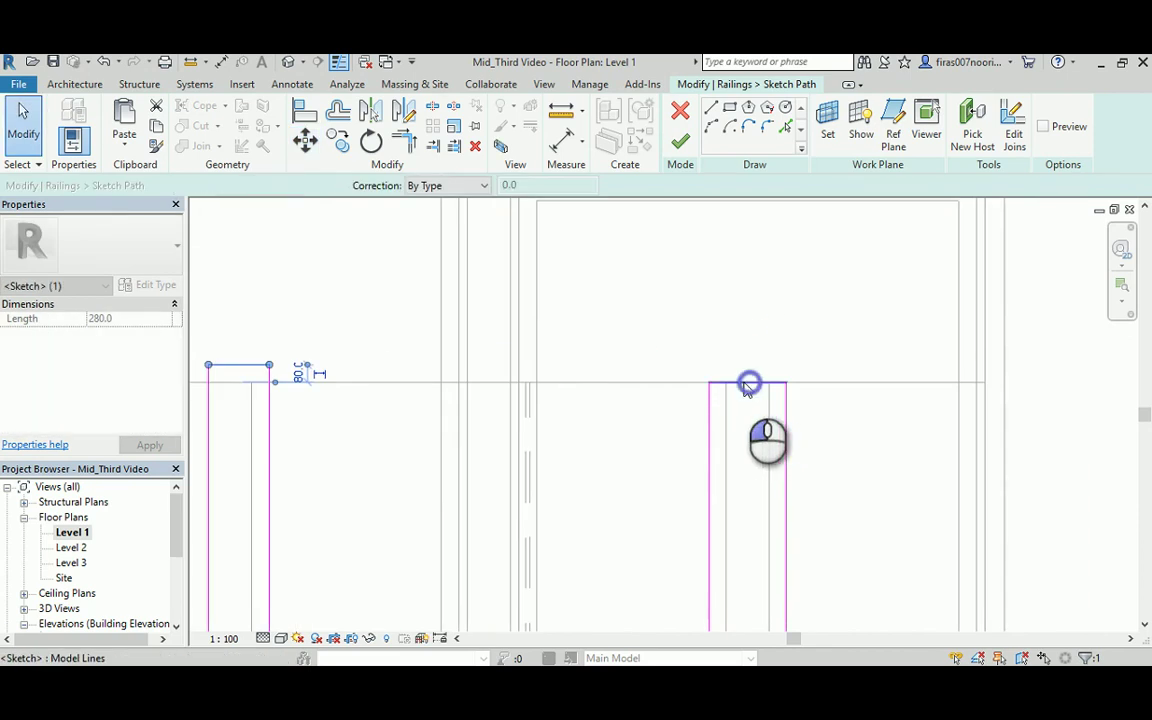
click(311, 146)
click(736, 343)
click(737, 328)
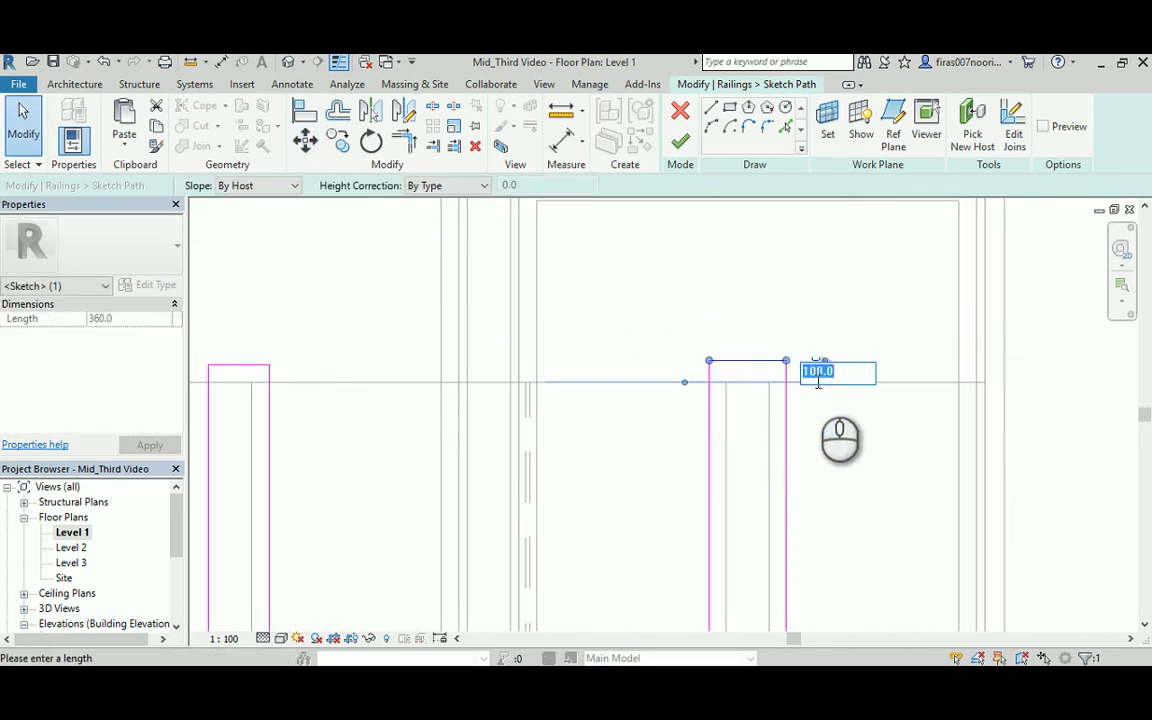
Move the 2040 mm railing path line along the lower landing's outer edge 80 mm inward and finish the path edit.
scroll(755, 383, down, 2)
scroll(748, 478, down, 1)
middle_drag(748, 478, 715, 373)
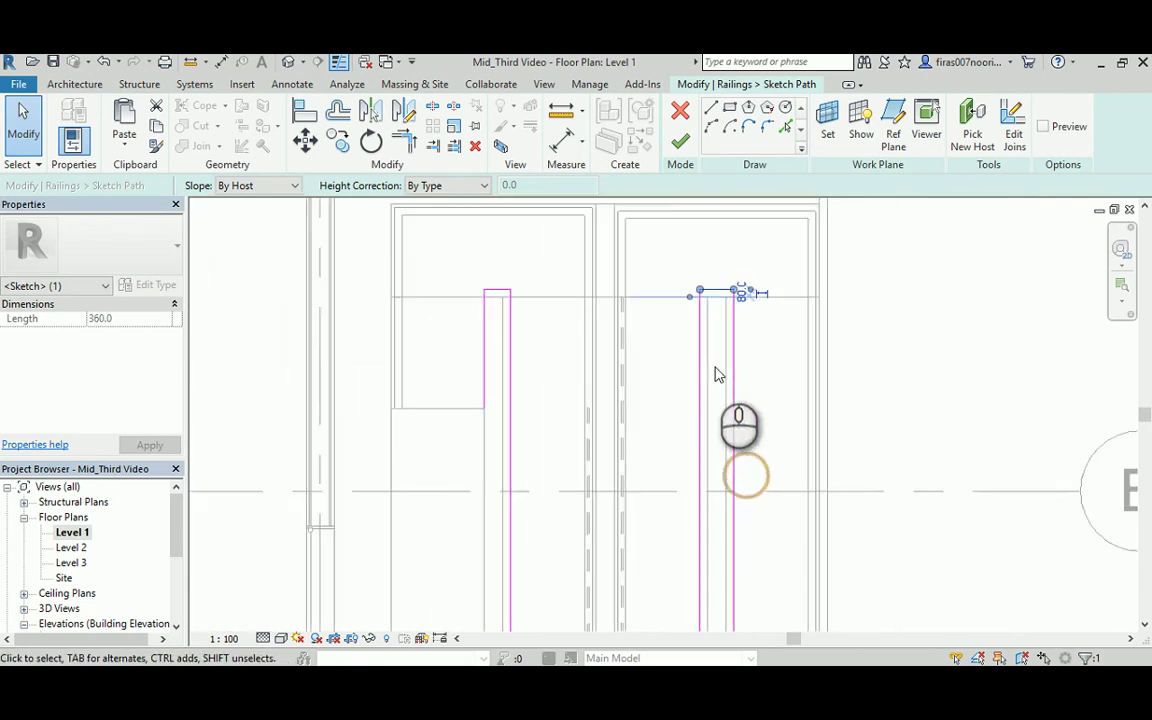
scroll(715, 370, down, 2)
click(759, 490)
mouse_move(757, 488)
middle_down()
mouse_move(734, 344)
mouse_move(690, 285)
middle_up()
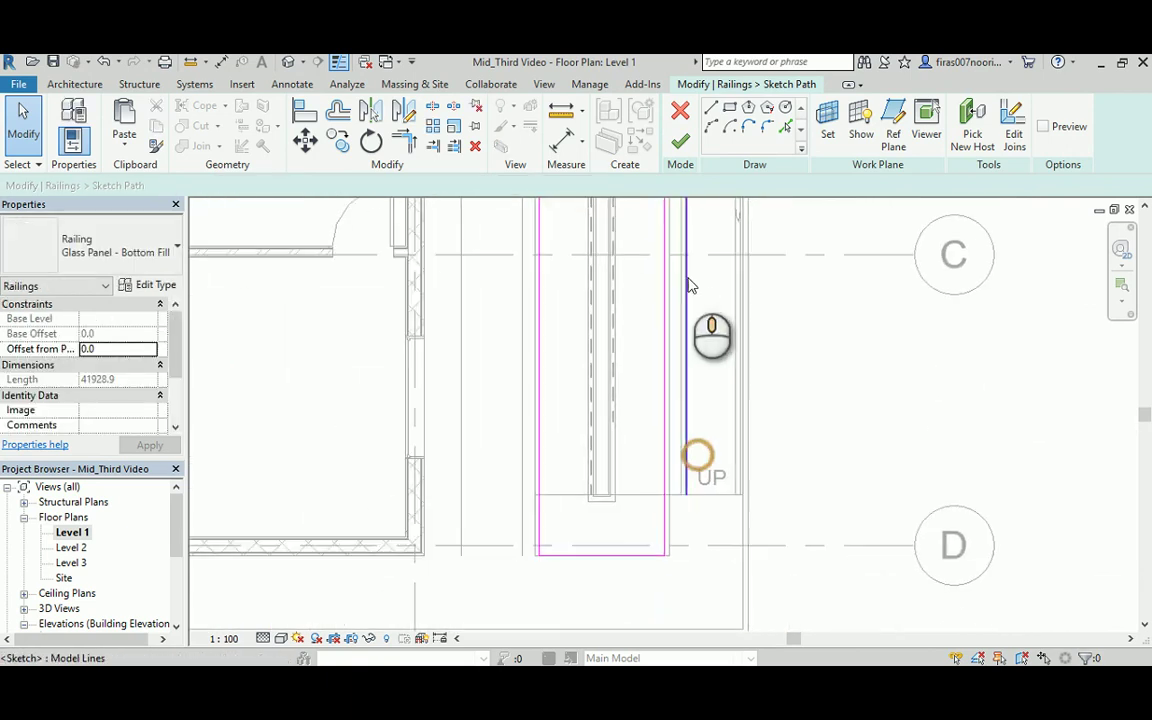
scroll(579, 575, up, 4)
click(586, 535)
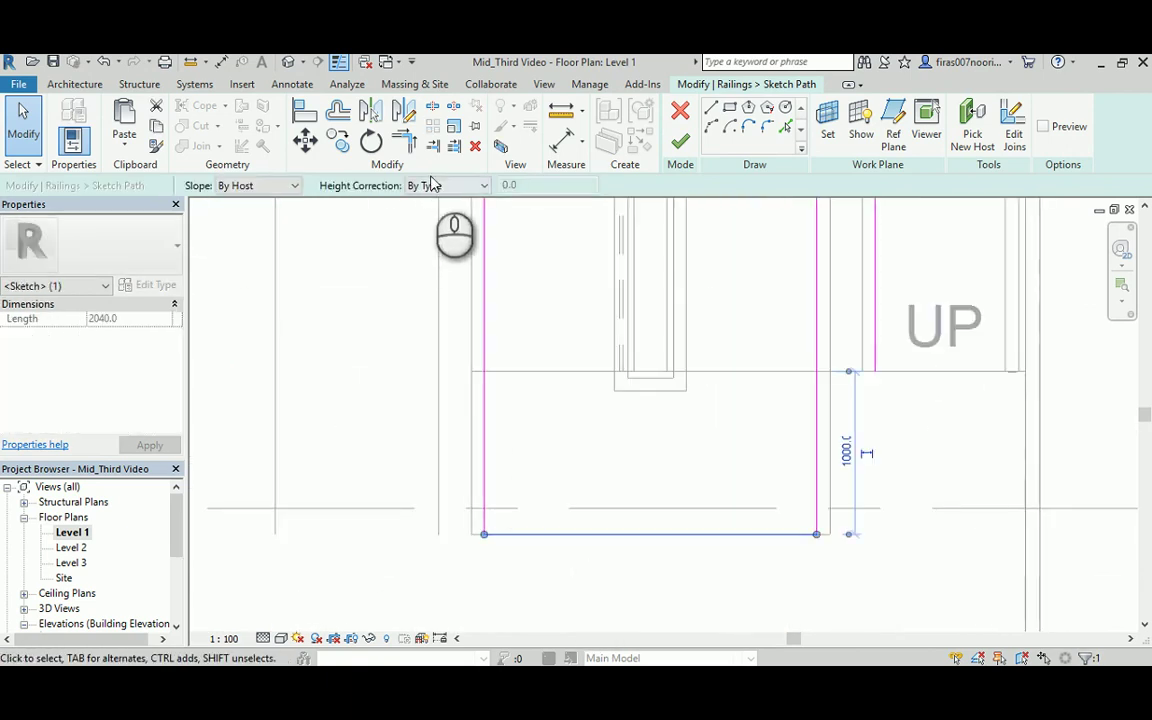
click(303, 145)
click(566, 478)
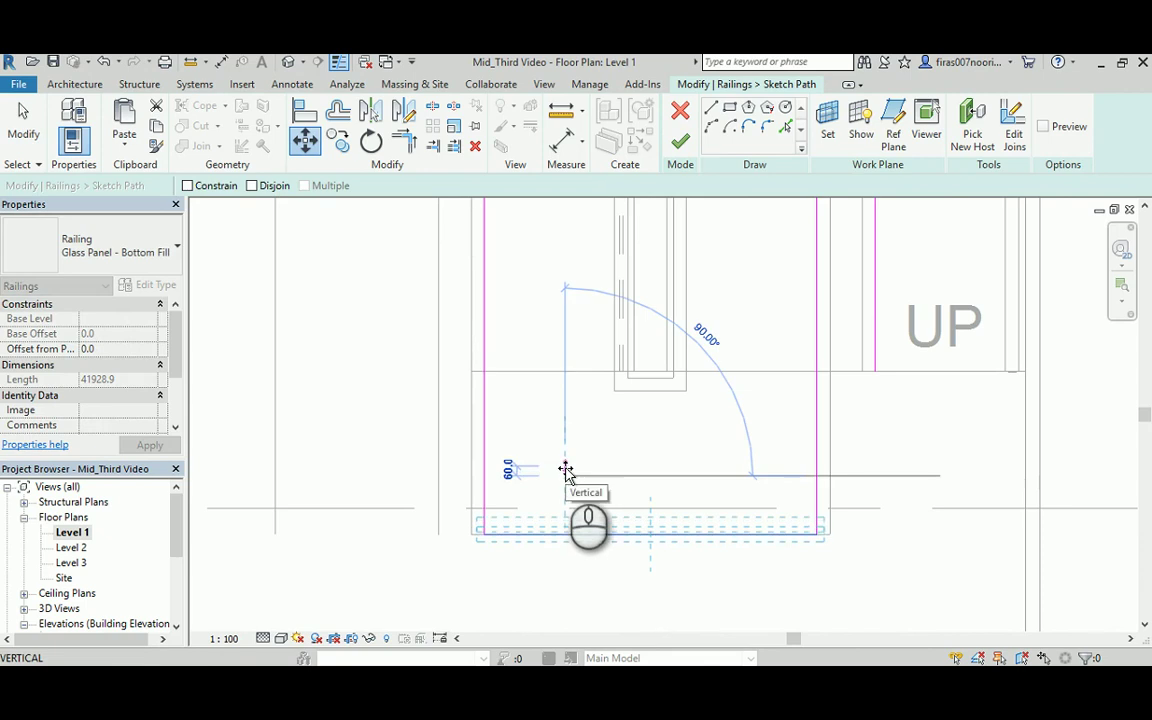
click(564, 466)
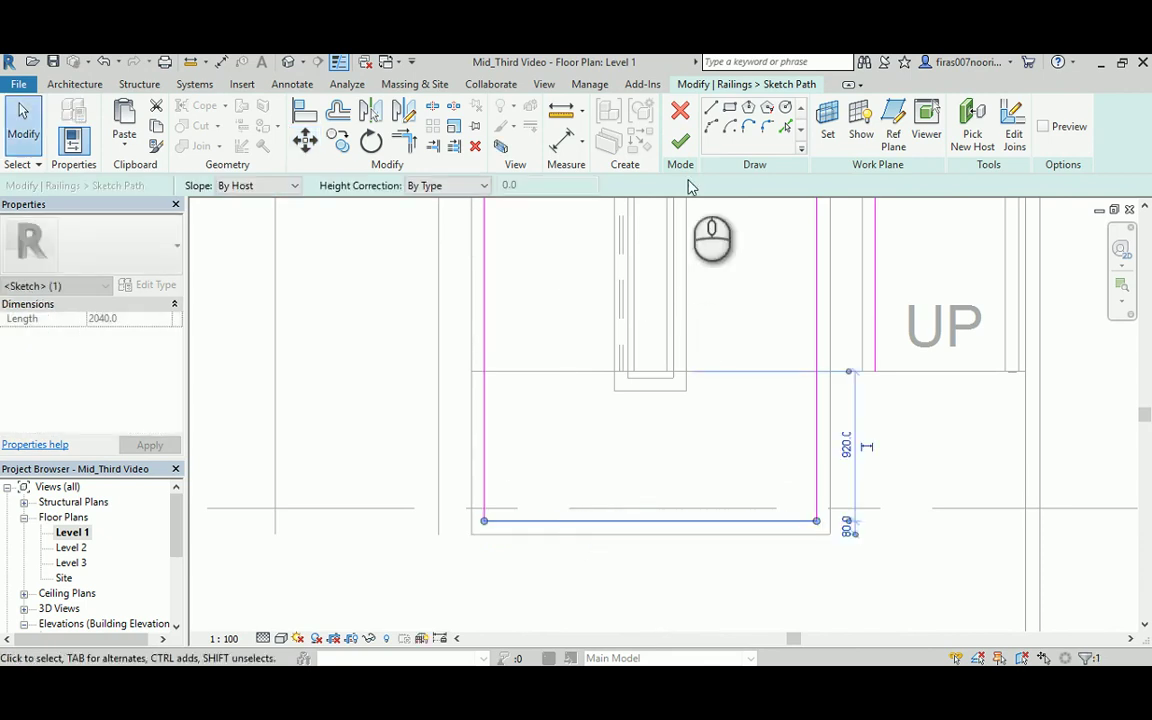
click(680, 141)
click(1140, 584)
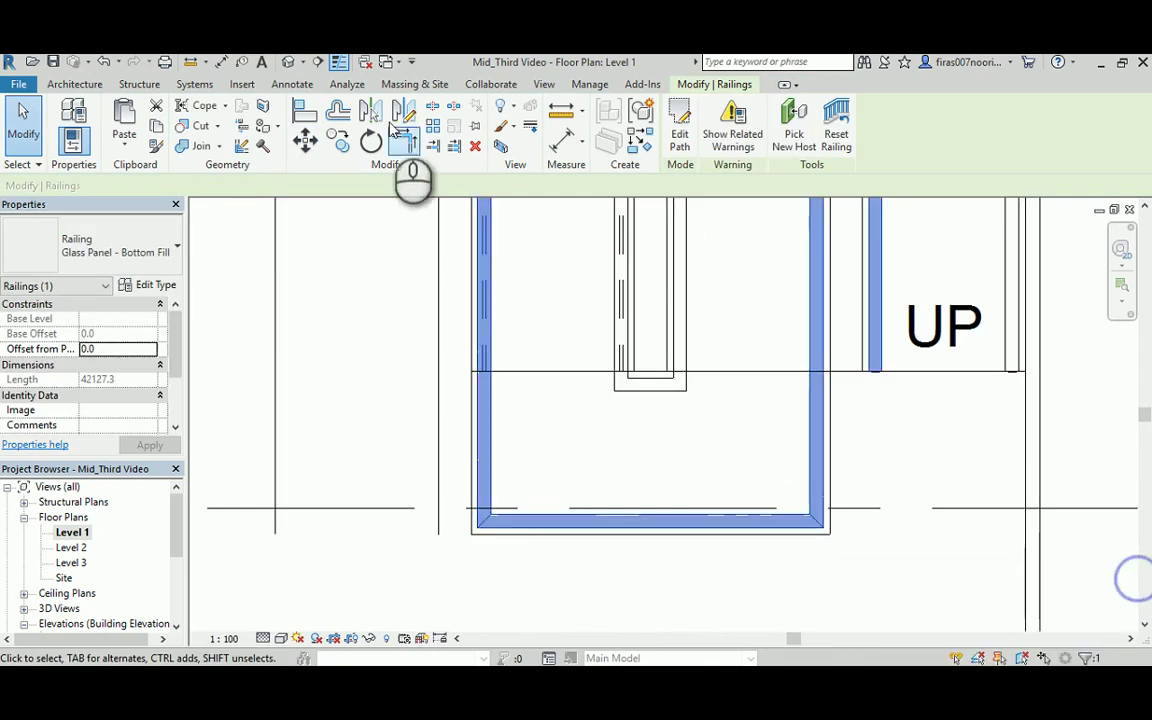
Examine the edited glass panel railing in the 3D view, checking its posts, corners and end returns at the landings.
click(292, 62)
scroll(580, 505, up, 4)
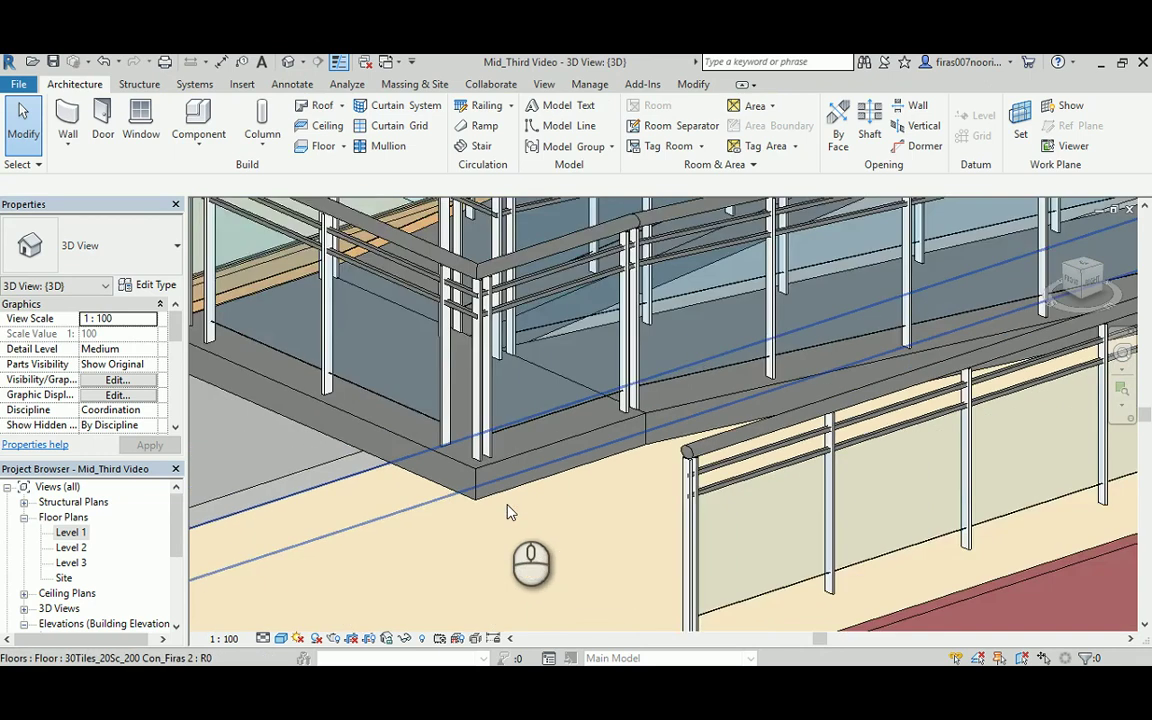
middle_drag(602, 541, 519, 452)
scroll(510, 440, down, 3)
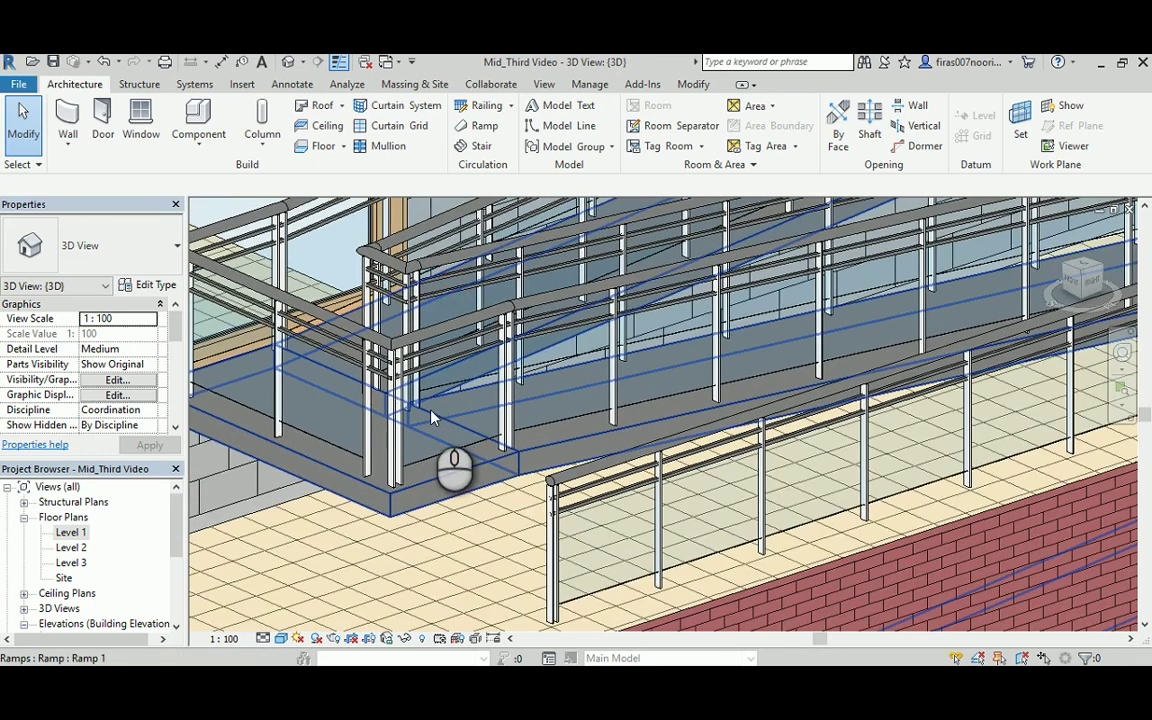
scroll(547, 480, up, 3)
click(556, 484)
middle_drag(731, 487, 475, 370)
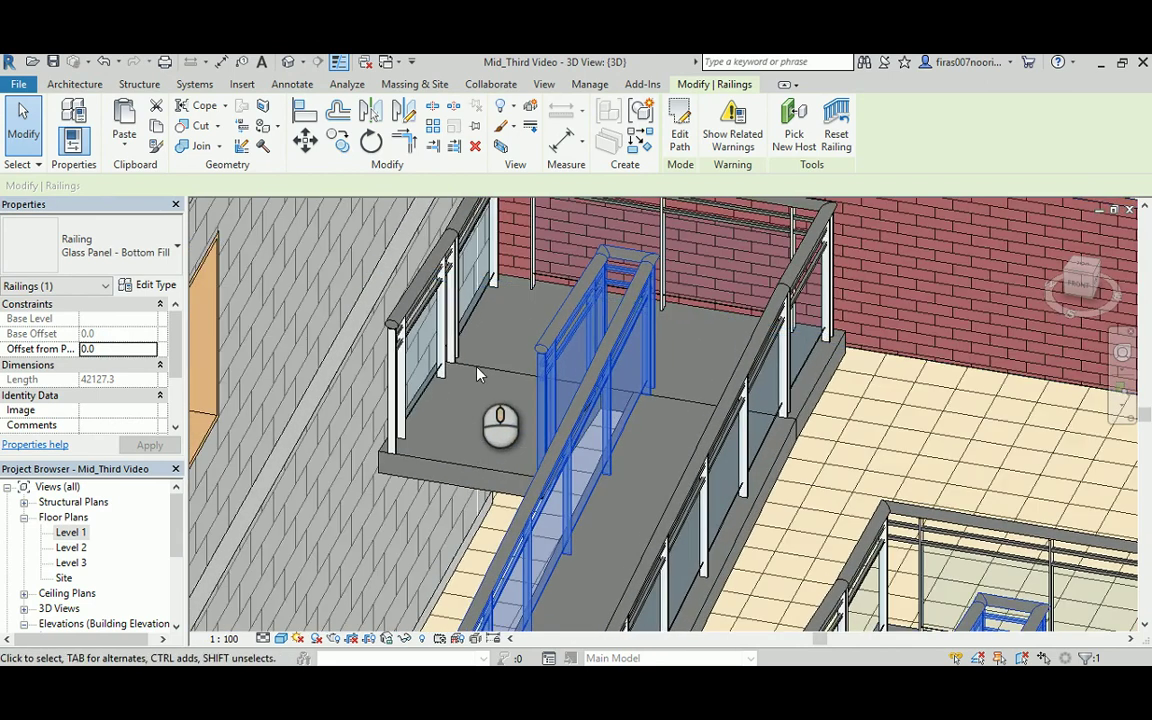
scroll(621, 260, up, 3)
scroll(627, 254, up, 1)
scroll(630, 249, down, 4)
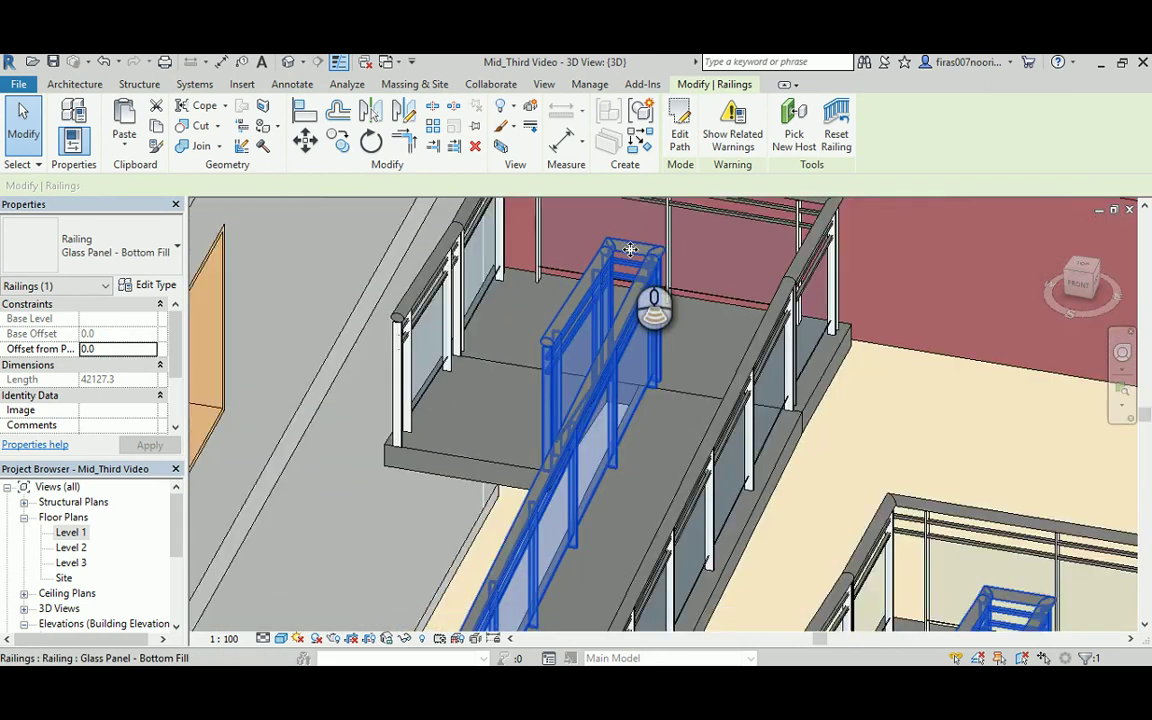
middle_drag(590, 451, 494, 305)
scroll(503, 357, up, 6)
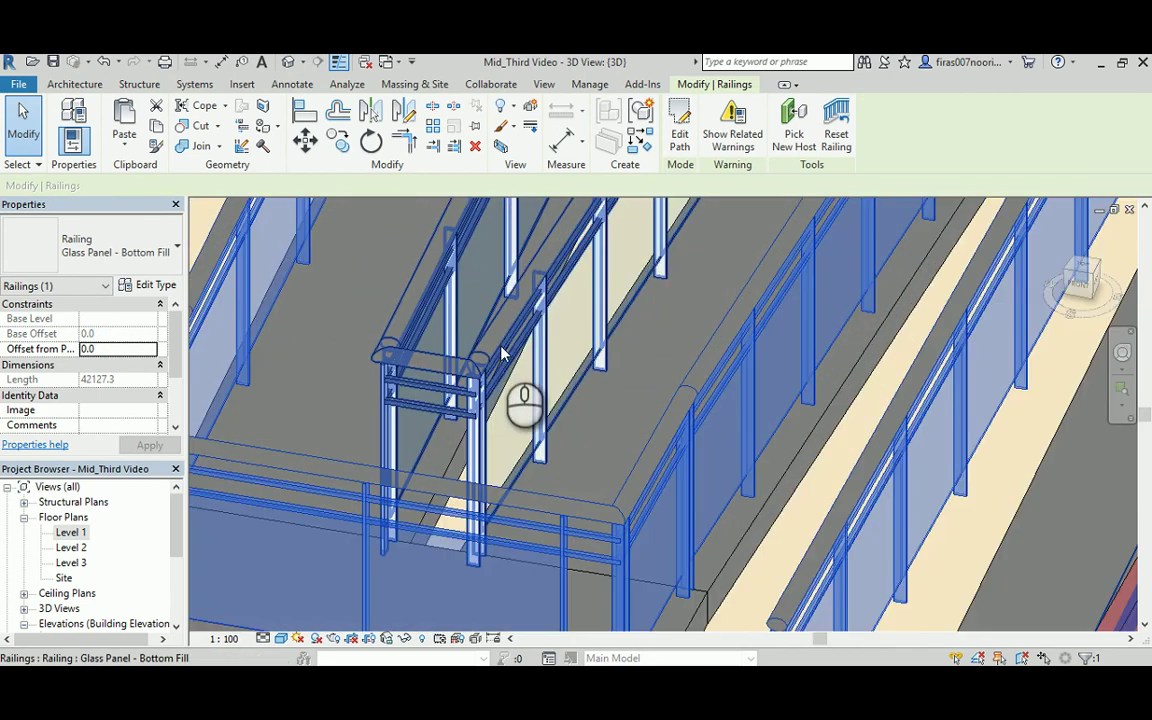
scroll(566, 370, down, 3)
middle_drag(694, 270, 501, 630)
middle_drag(717, 316, 505, 660)
scroll(678, 432, up, 6)
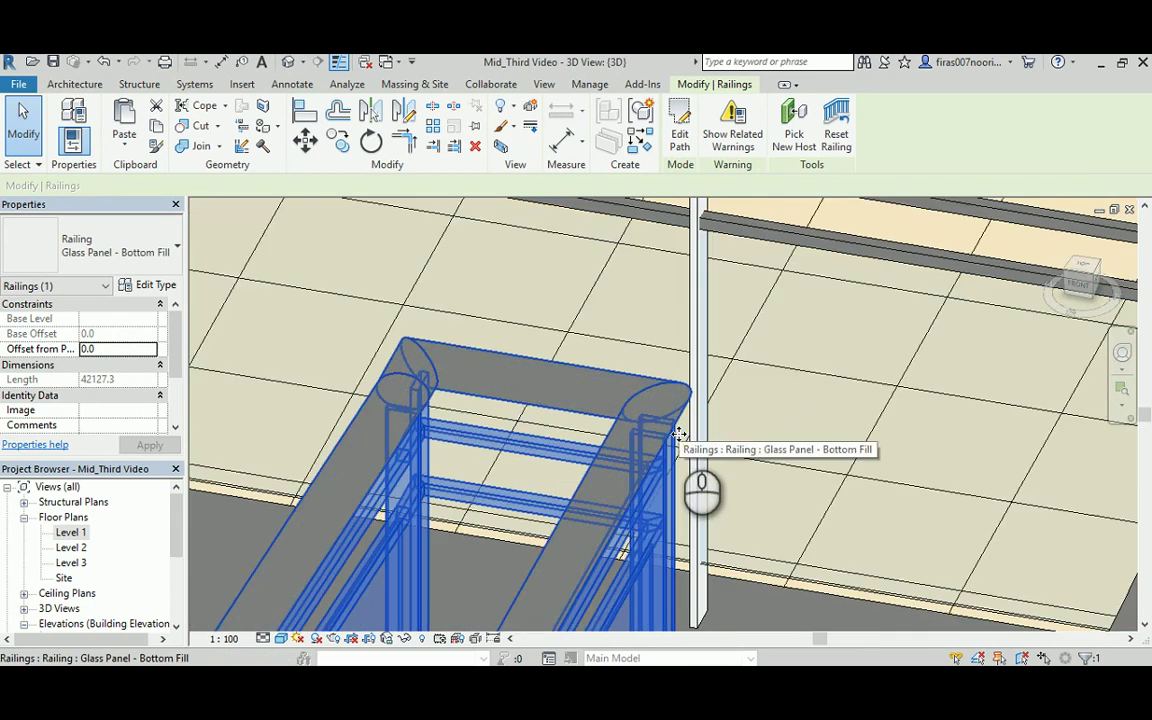
middle_drag(680, 432, 681, 304)
scroll(681, 304, down, 6)
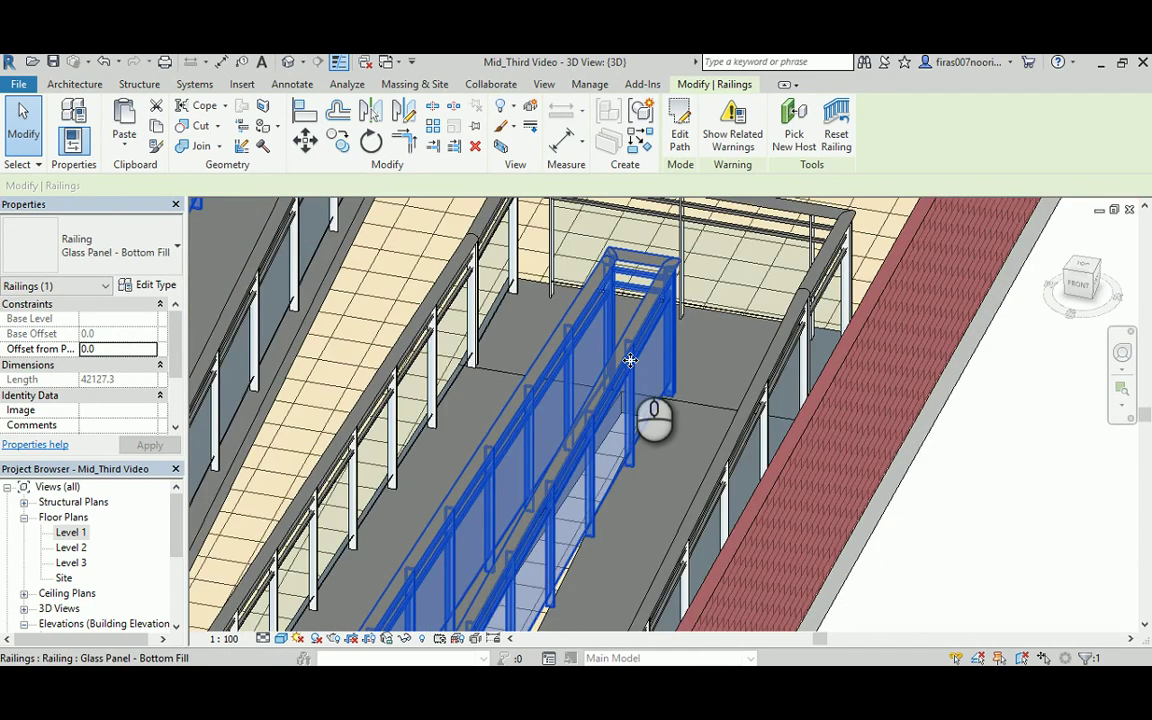
Edit the railing path on Level 1 and shorten both long lines beside the middle gap to 12000 mm, ending at the landing edge.
click(679, 125)
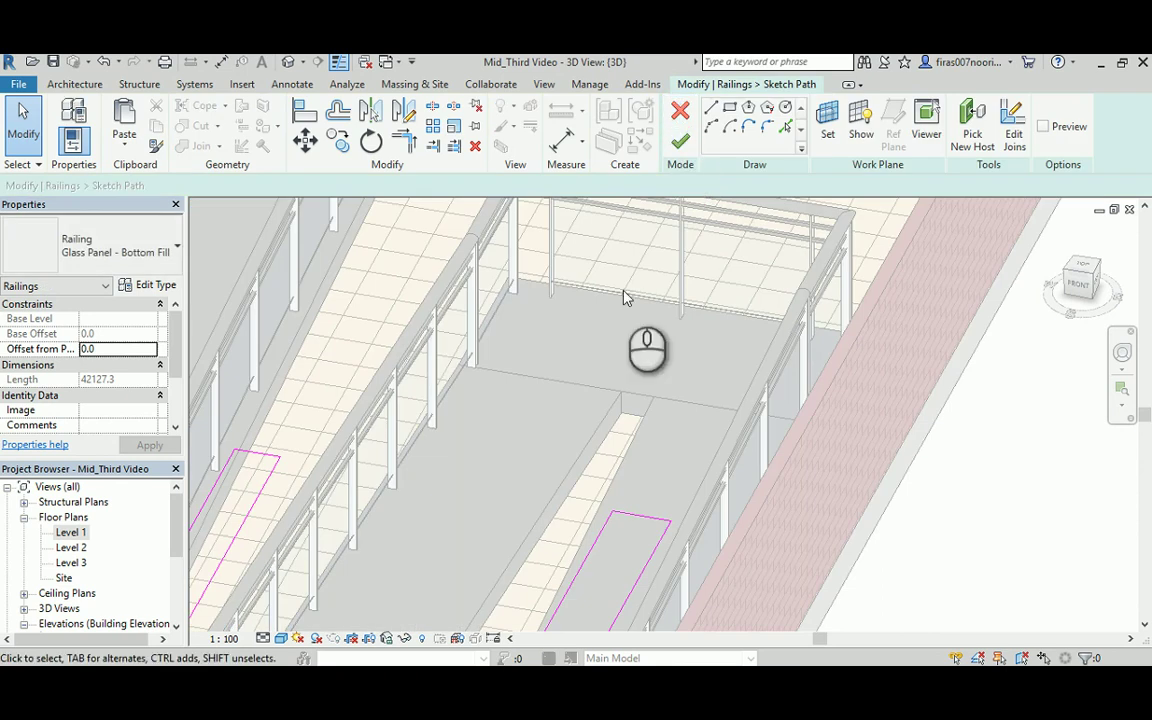
double_click(72, 533)
scroll(780, 303, up, 5)
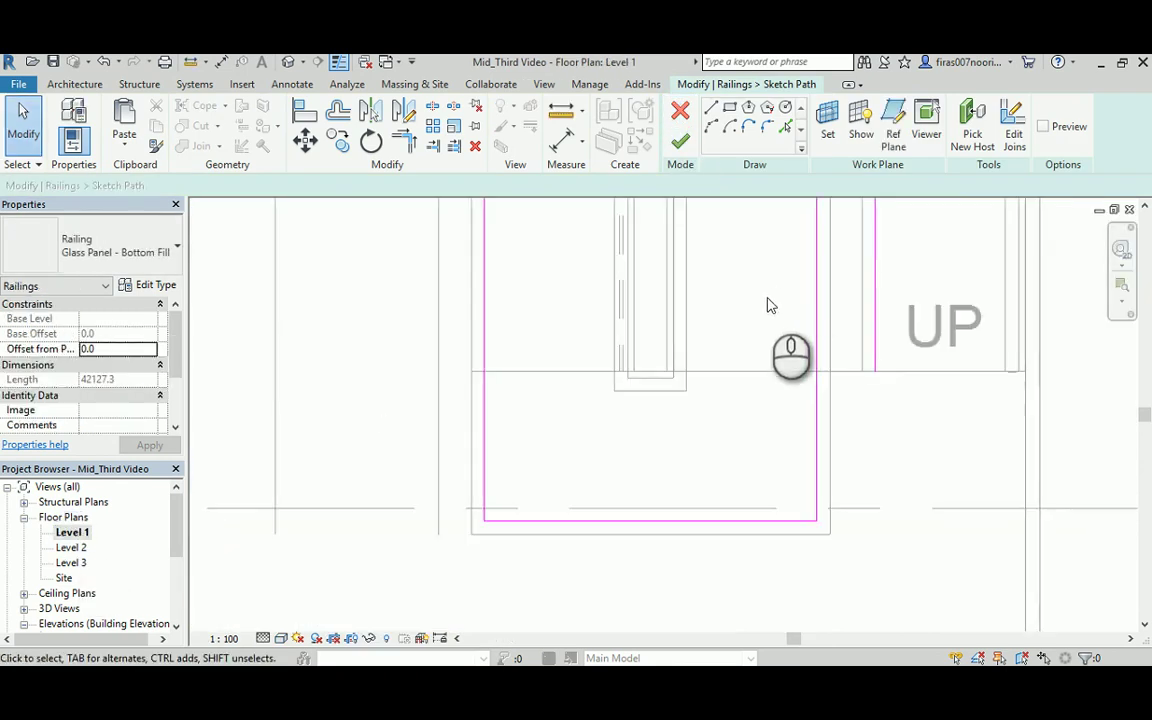
middle_drag(738, 297, 702, 500)
mouse_move(702, 290)
middle_down()
mouse_move(712, 319)
mouse_move(664, 500)
middle_up()
mouse_move(668, 334)
middle_down()
mouse_move(689, 504)
mouse_move(657, 570)
middle_up()
middle_drag(635, 360, 656, 625)
scroll(636, 460, up, 2)
scroll(638, 460, up, 1)
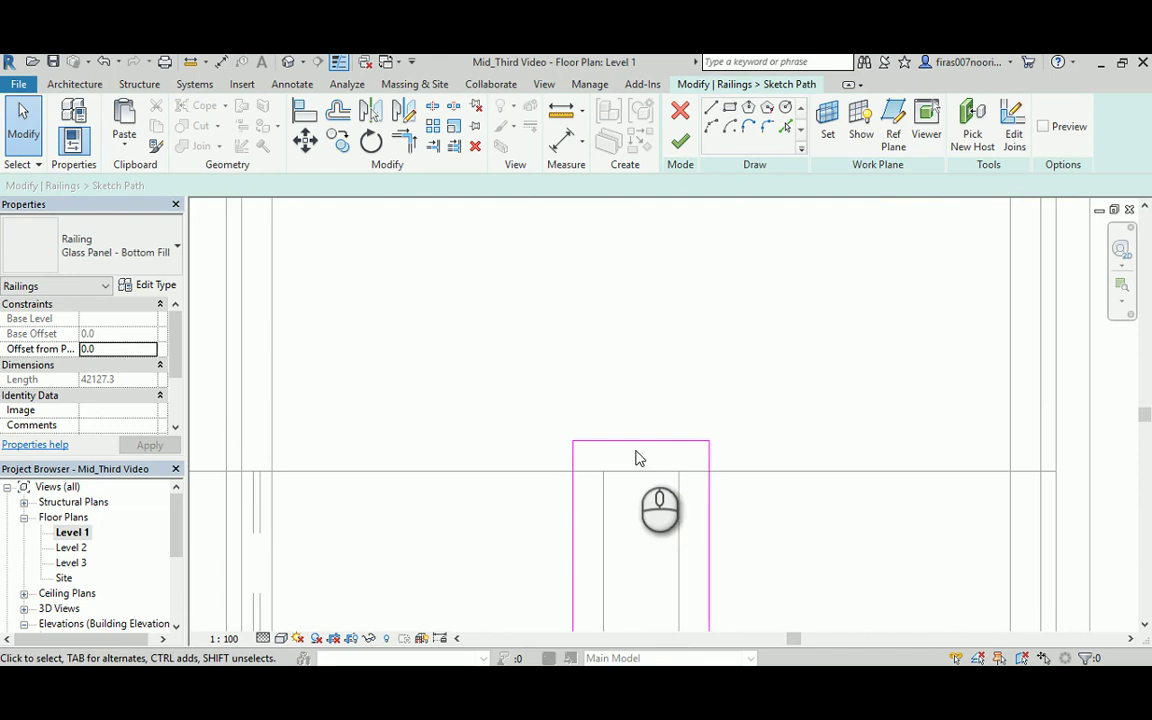
click(707, 458)
drag(709, 455, 709, 470)
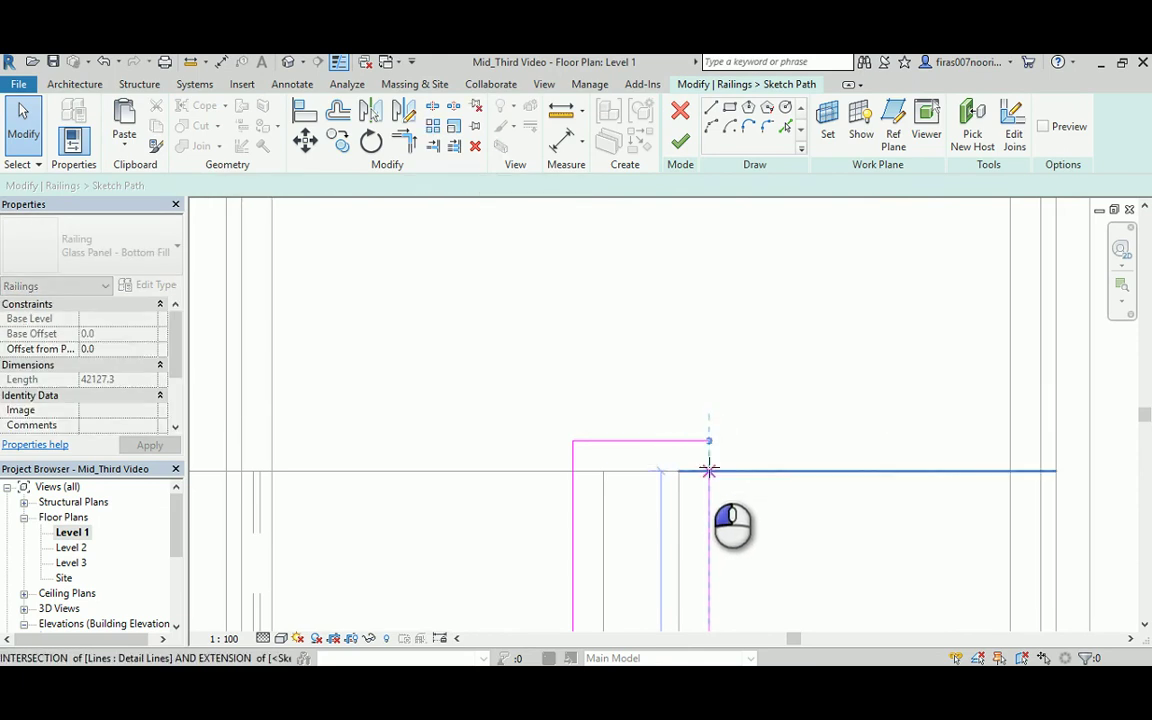
click(576, 460)
drag(571, 442, 575, 478)
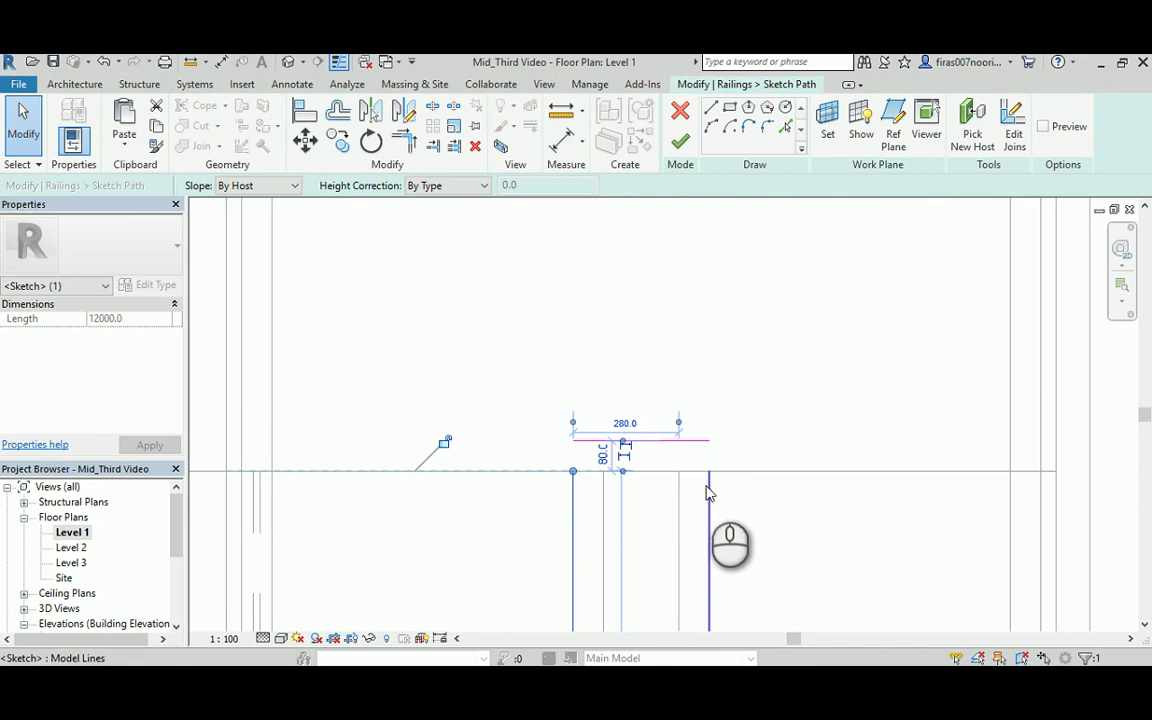
Draw separate 80 mm path lines on the landing connecting each shortened 12000 mm line to the 360 mm end line.
click(712, 110)
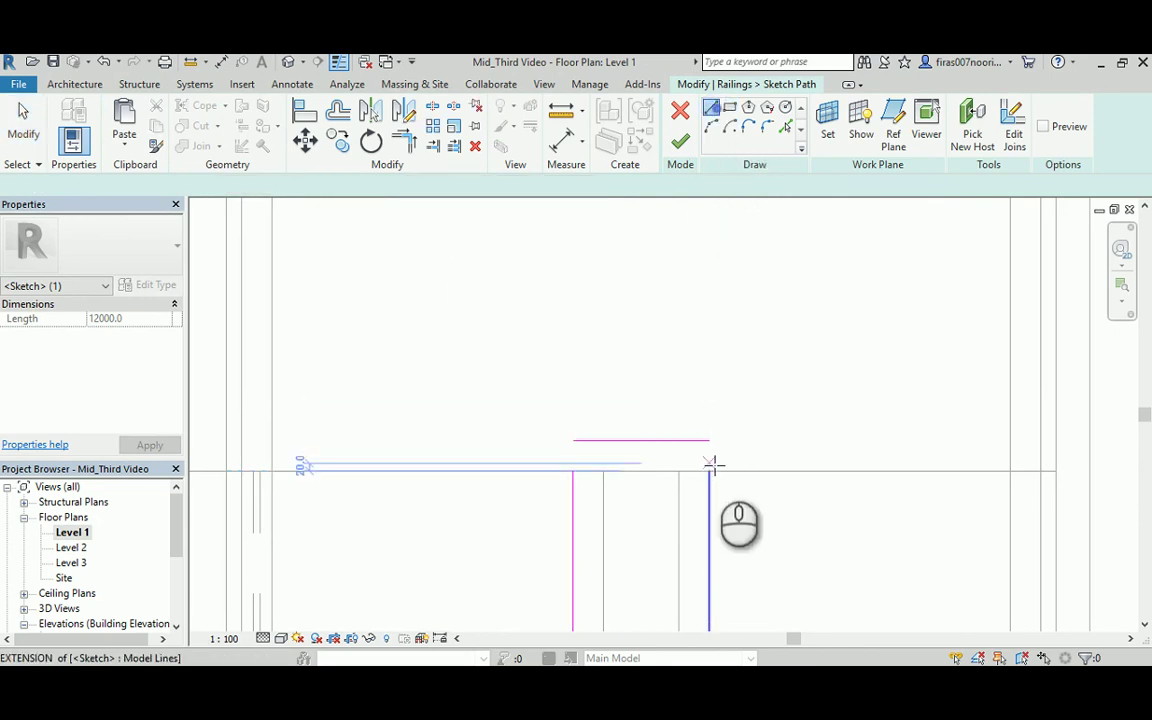
click(707, 442)
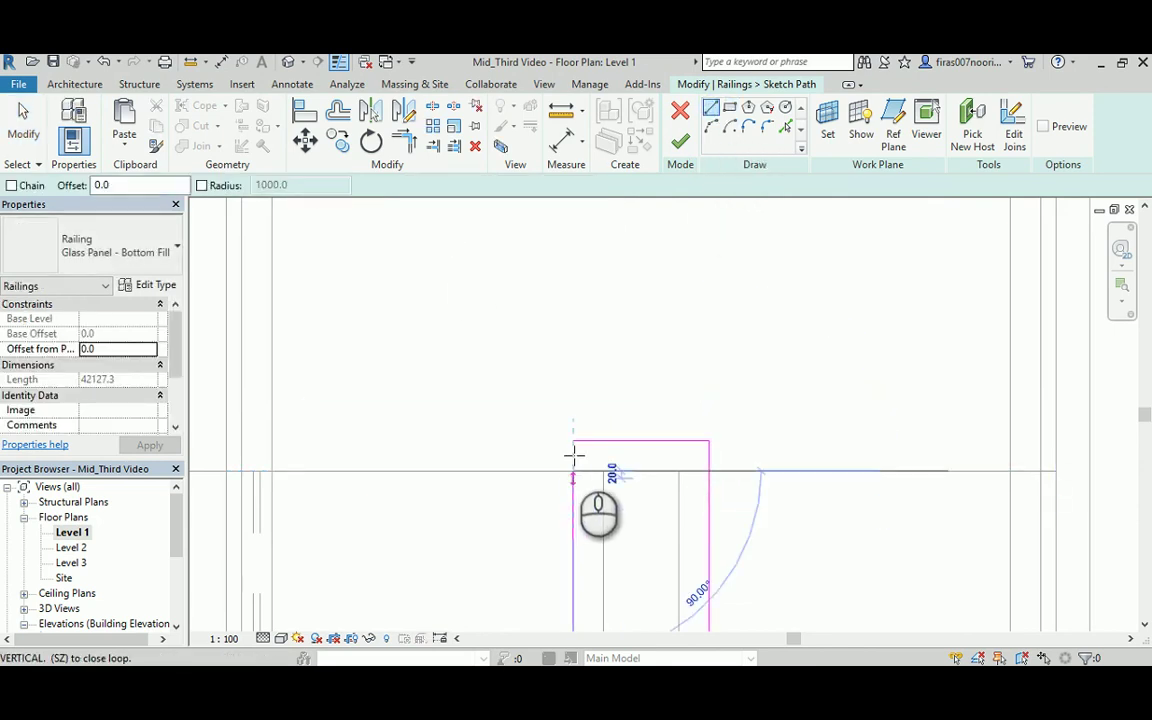
click(574, 443)
right_click(744, 381)
click(756, 388)
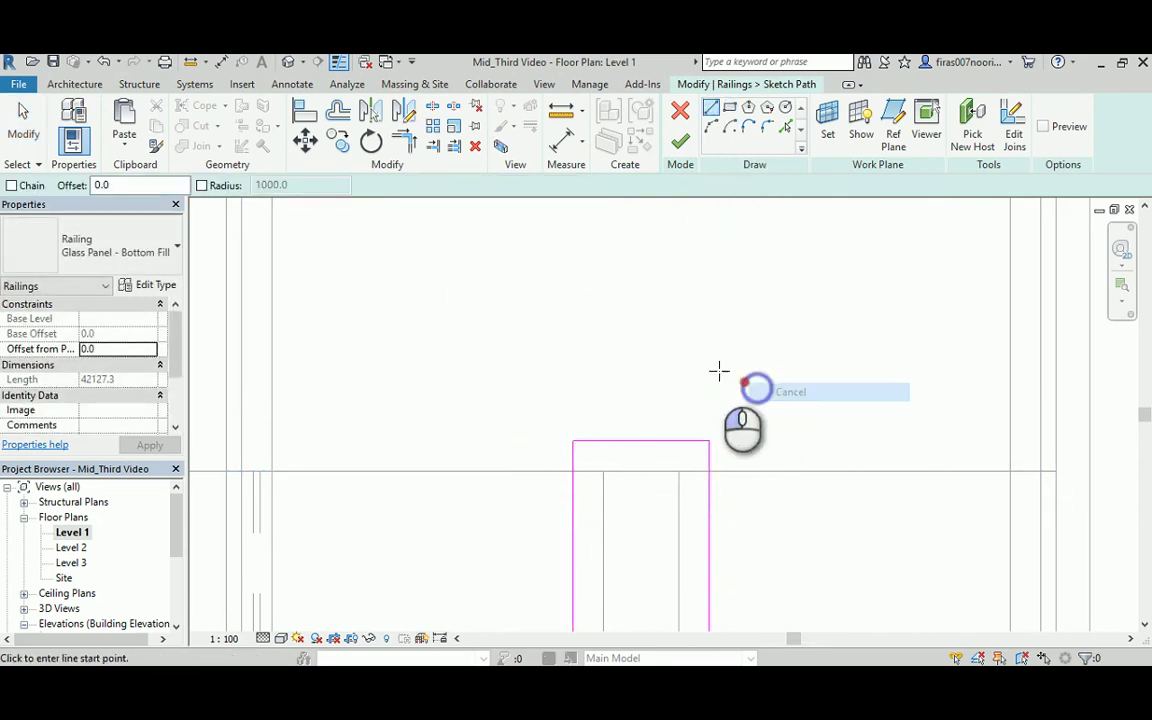
right_click(709, 365)
click(722, 374)
click(726, 378)
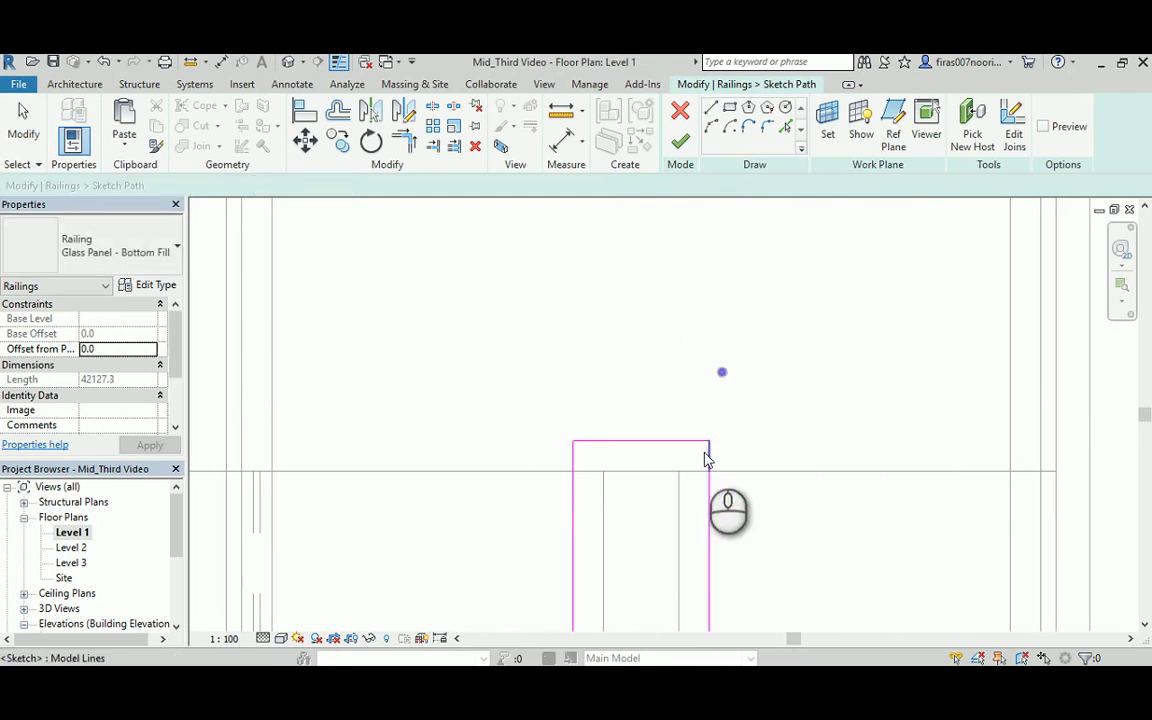
Select the 80 mm landing segment and the 12000 mm ramp line in turn to check the split, and finish the path edit.
click(711, 506)
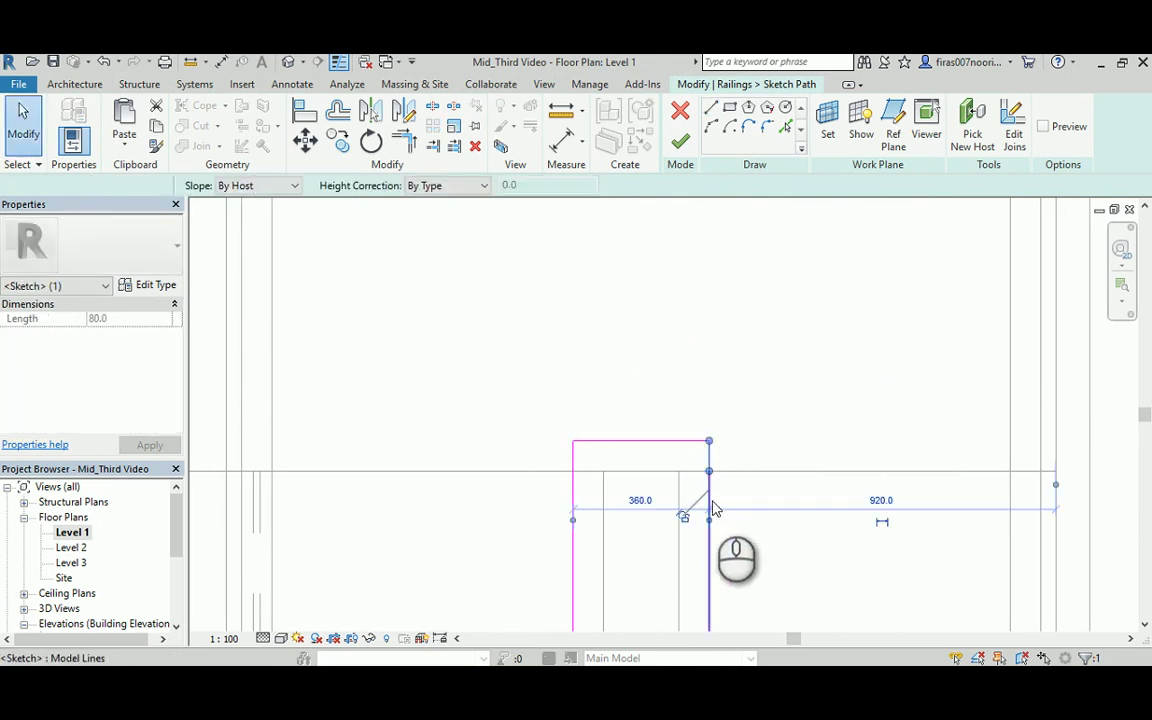
click(730, 440)
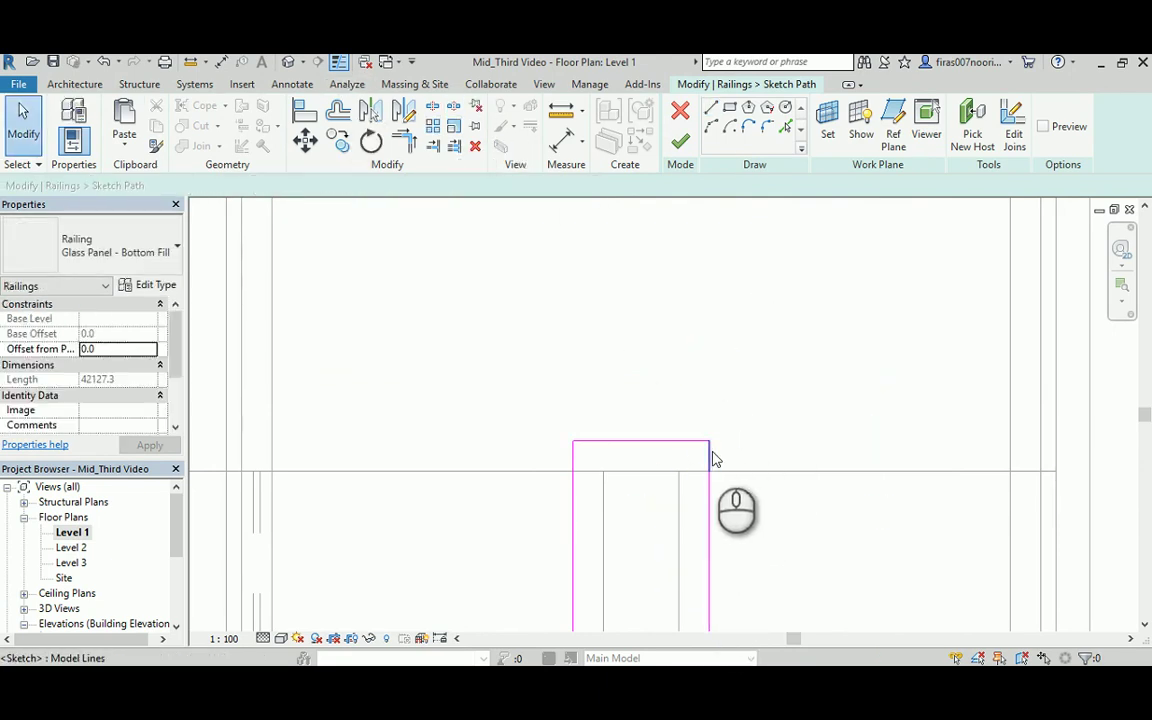
click(710, 452)
click(762, 572)
click(713, 561)
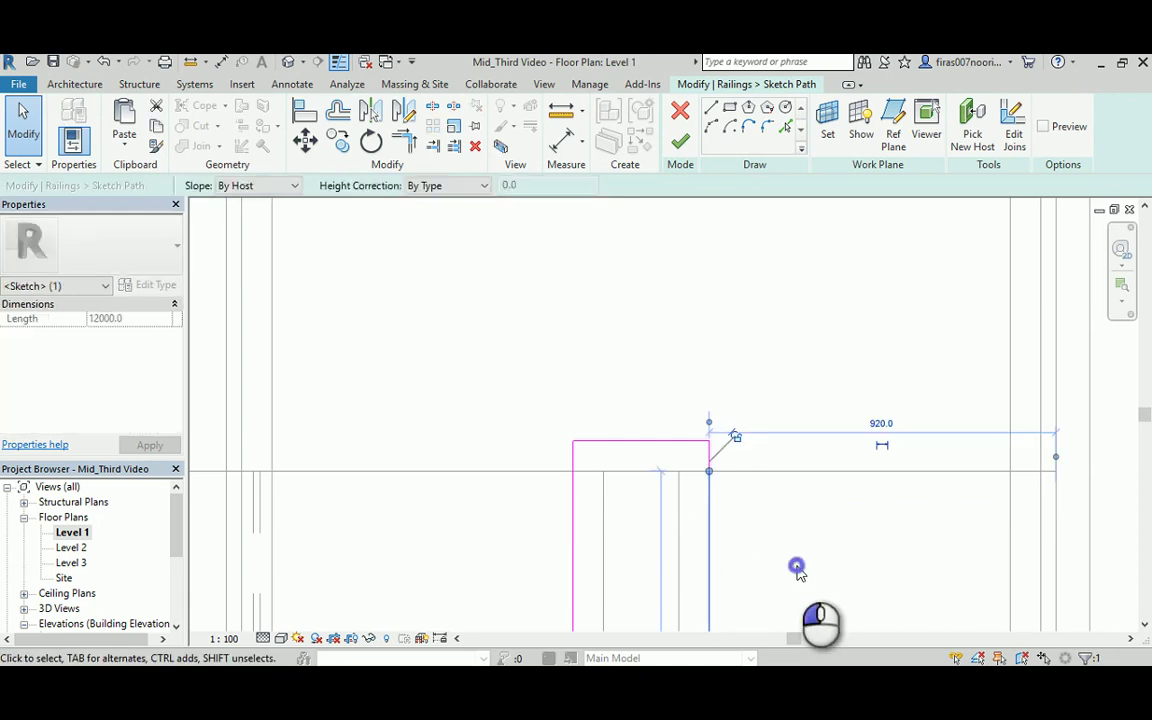
click(797, 566)
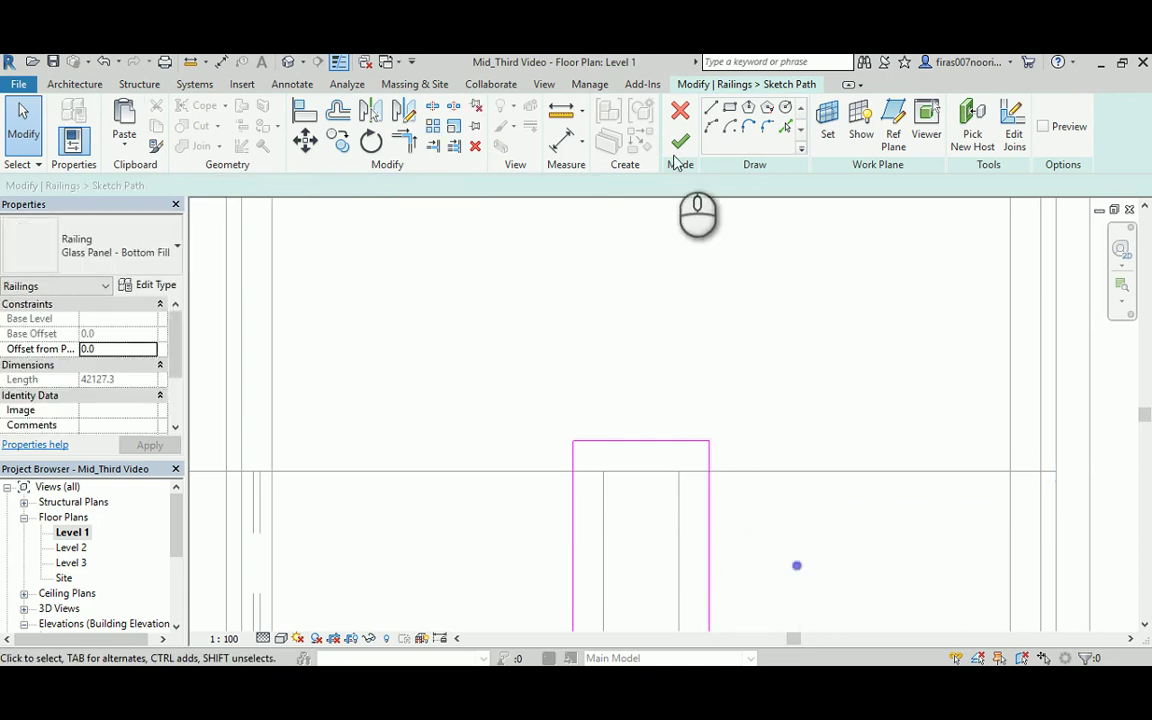
Examine the railing's handrail slope and corners at the landing ends in the 3D view, comparing both ends of the gap between flights.
click(288, 62)
middle_drag(752, 370, 778, 383)
scroll(777, 383, up, 6)
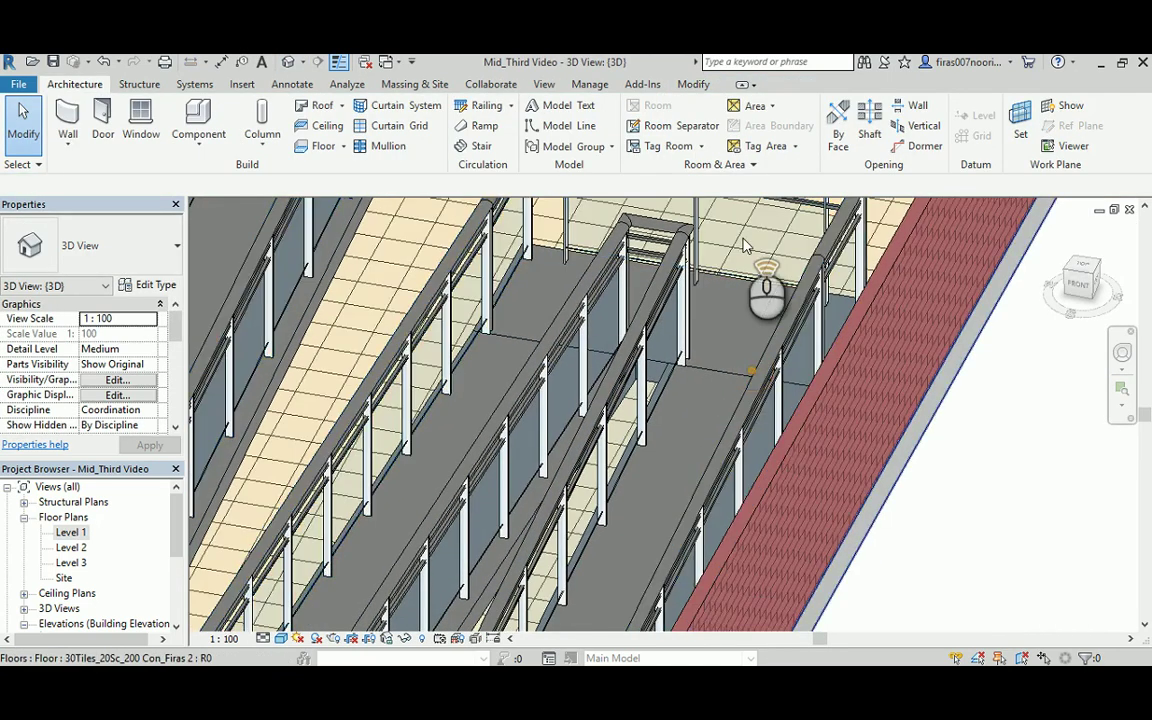
scroll(643, 262, down, 6)
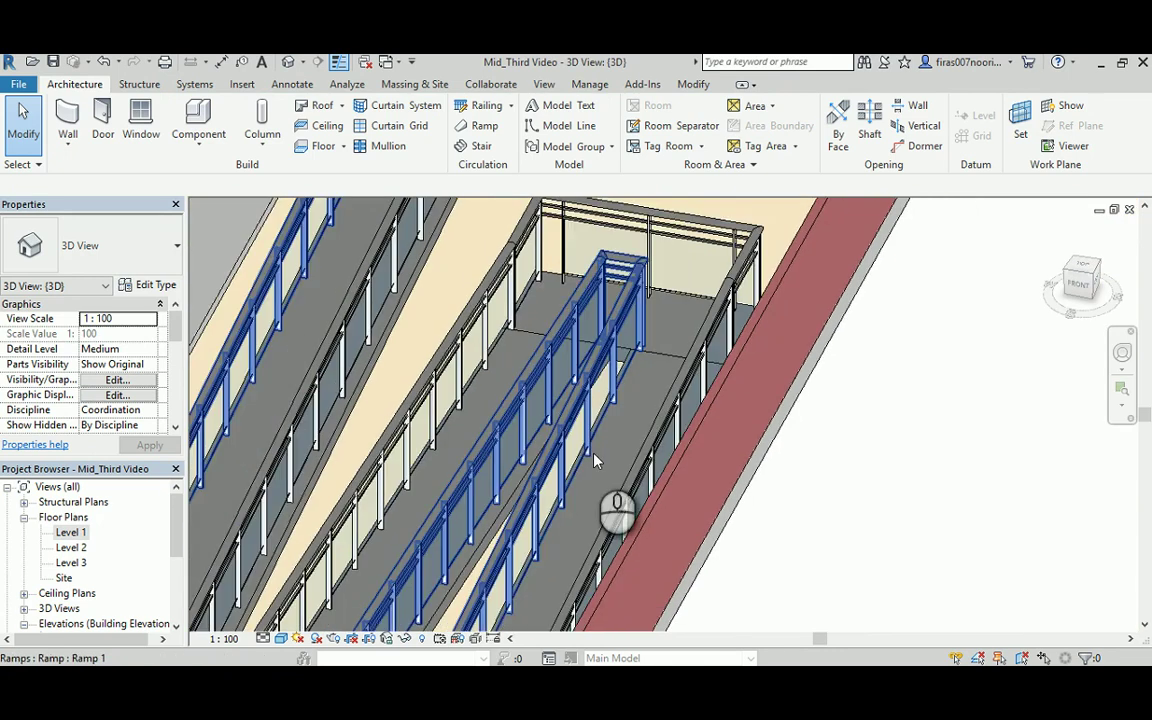
scroll(681, 321, up, 8)
scroll(475, 491, up, 1)
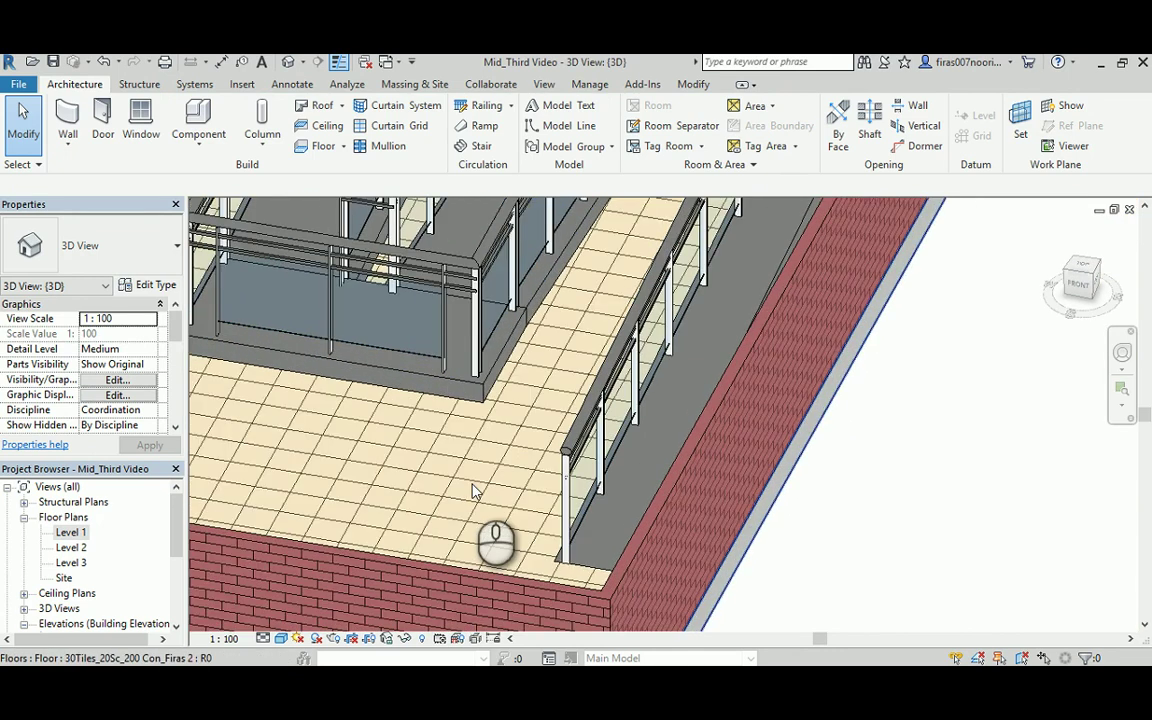
middle_drag(429, 410, 451, 594)
scroll(330, 395, up, 5)
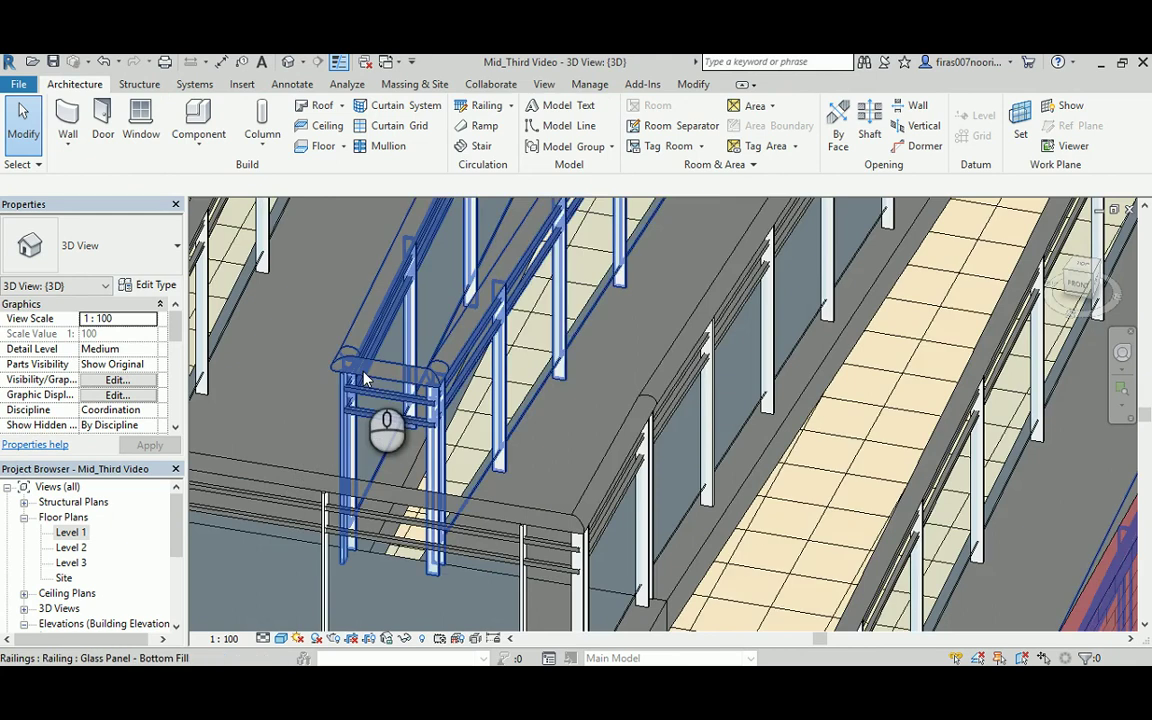
scroll(360, 378, up, 4)
click(362, 372)
shift+middle_drag(452, 325, 547, 617)
middle_drag(771, 342, 500, 655)
scroll(614, 223, up, 4)
scroll(627, 262, down, 4)
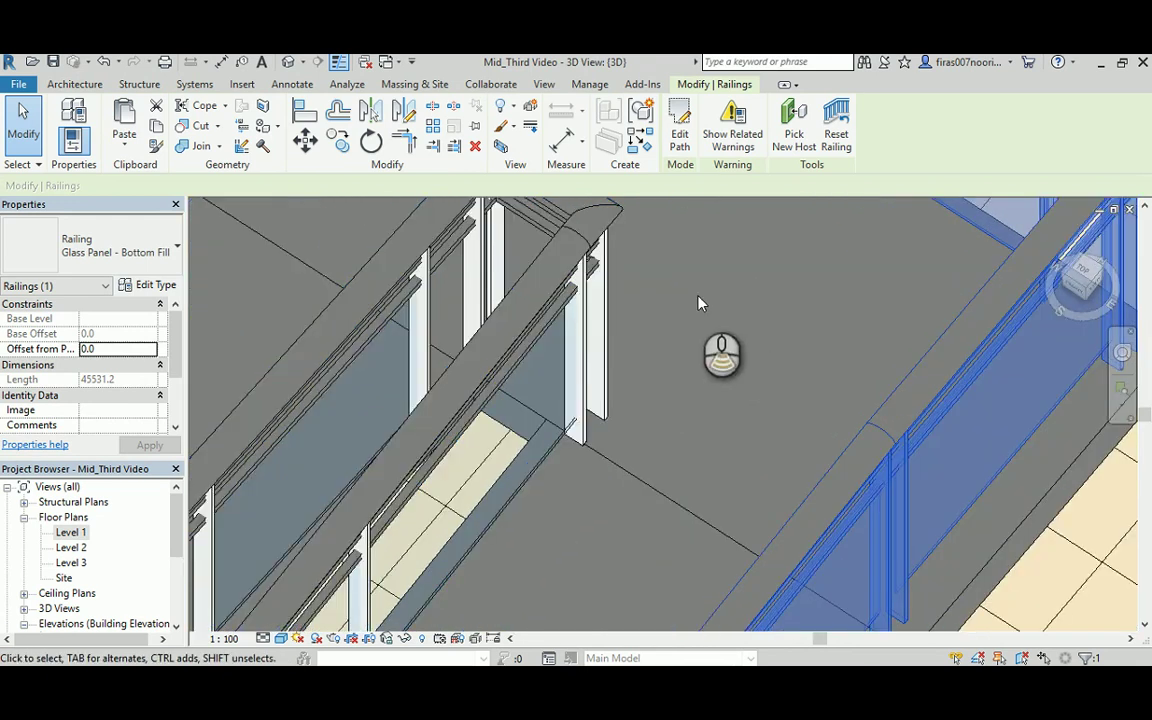
Examine the glass panel railings in the 3D view, from the landing corners out to the full switchback ramp.
scroll(627, 259, up, 3)
scroll(627, 259, up, 2)
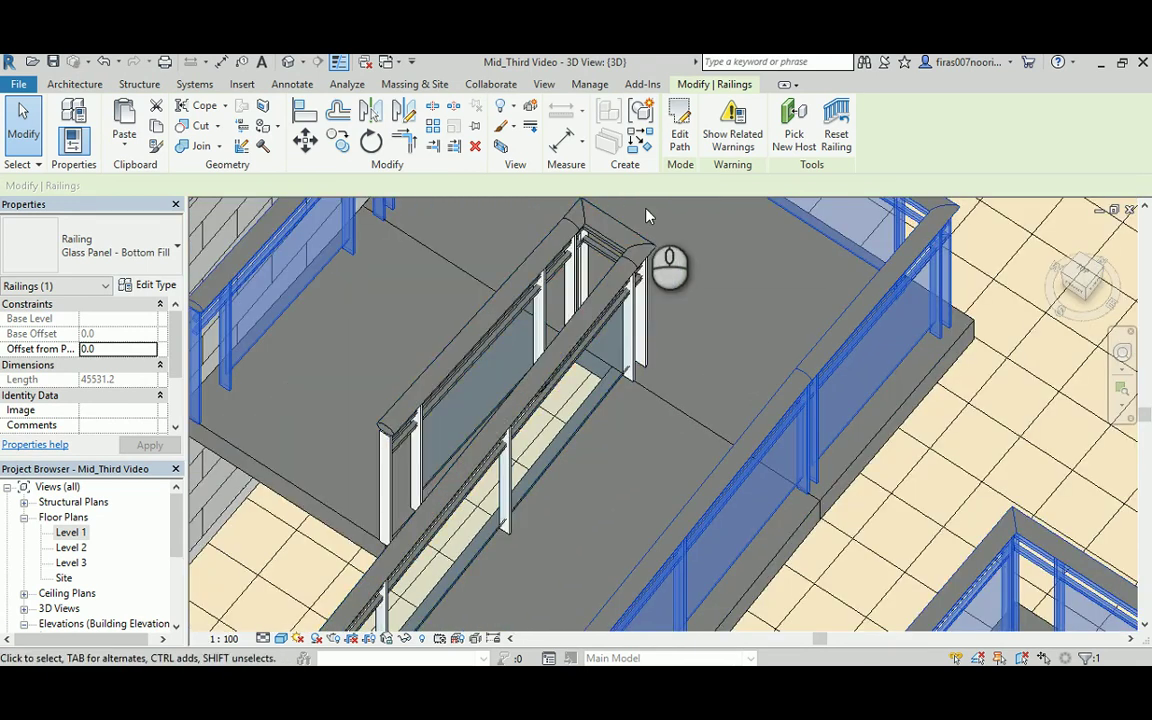
scroll(600, 235, down, 2)
scroll(638, 264, down, 5)
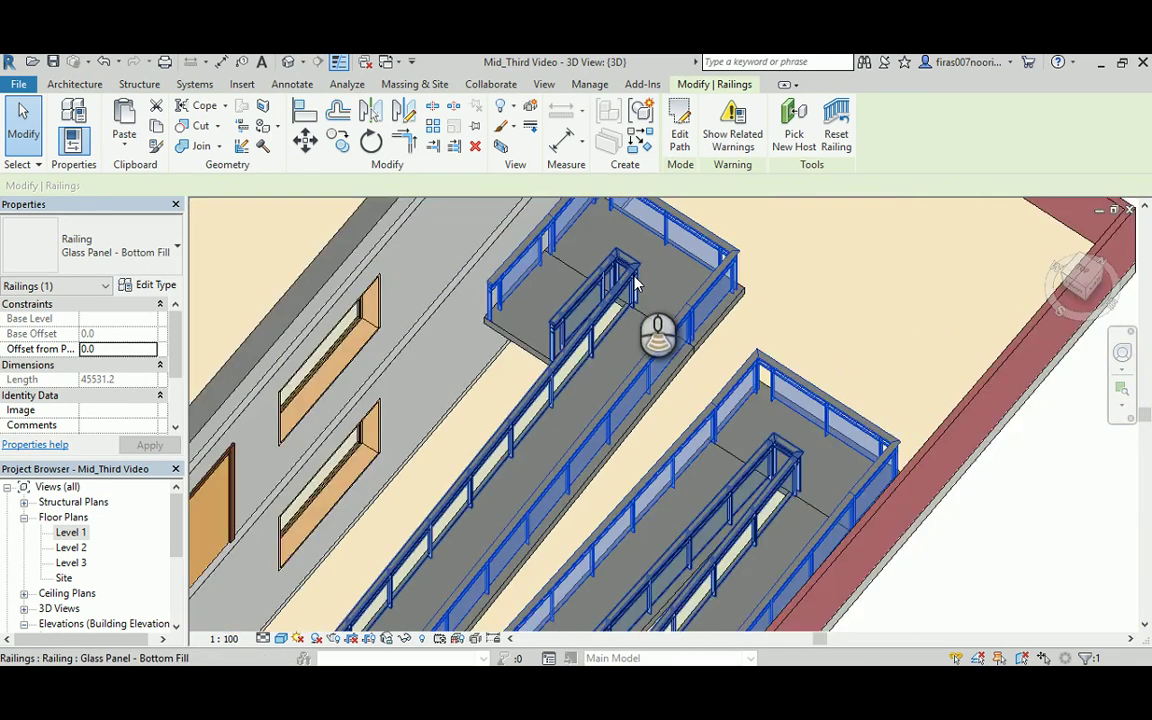
scroll(636, 281, up, 2)
scroll(689, 314, down, 3)
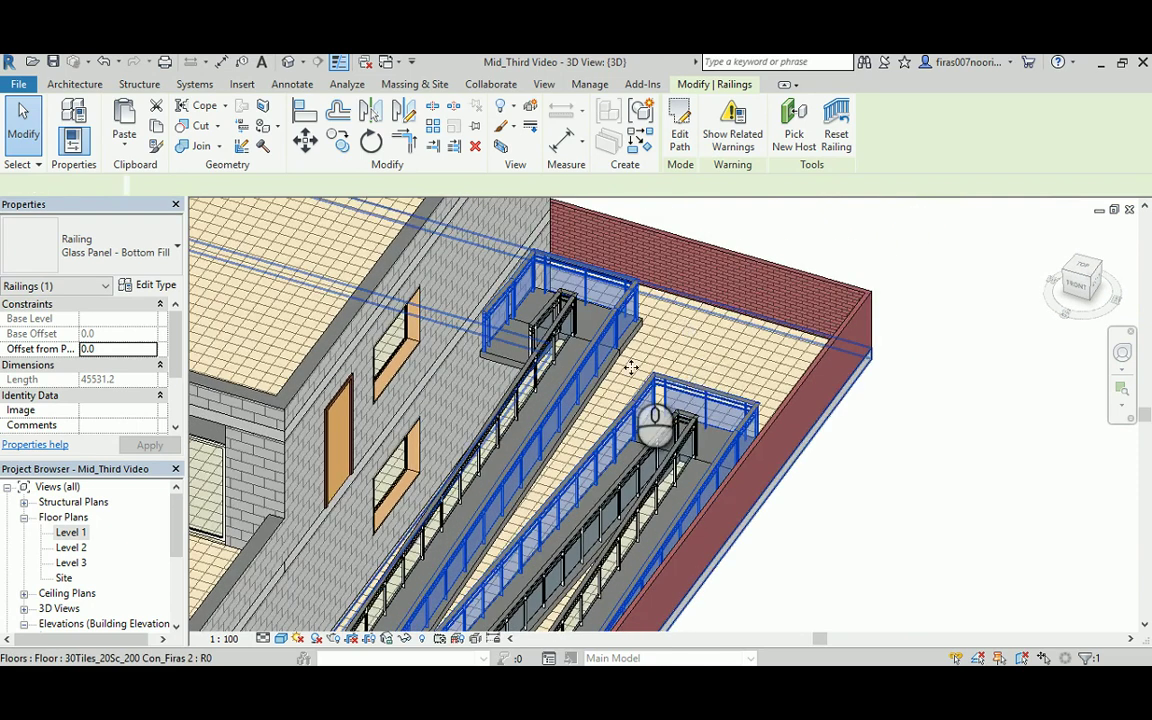
click(656, 411)
scroll(258, 447, up, 3)
Start editing the boundary of the Level 2 floor 30Tiles_20Sc_200 Con_Firas and show it in the Level 2 plan.
double_click(71, 547)
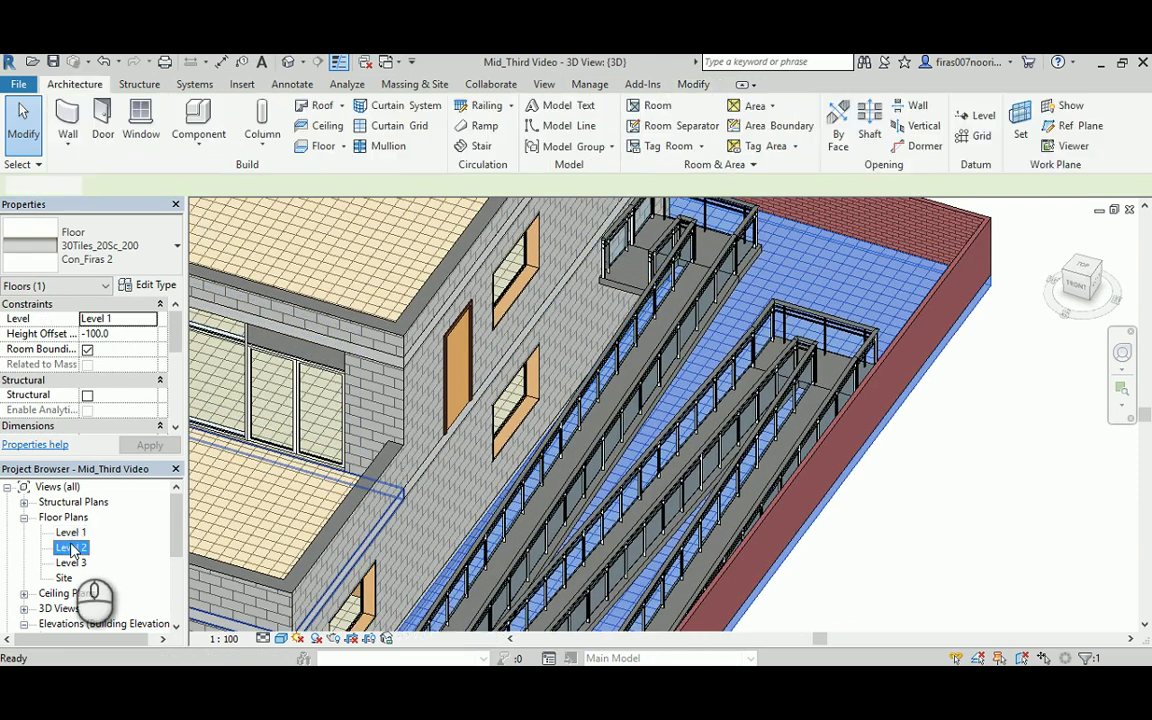
scroll(683, 275, down, 2)
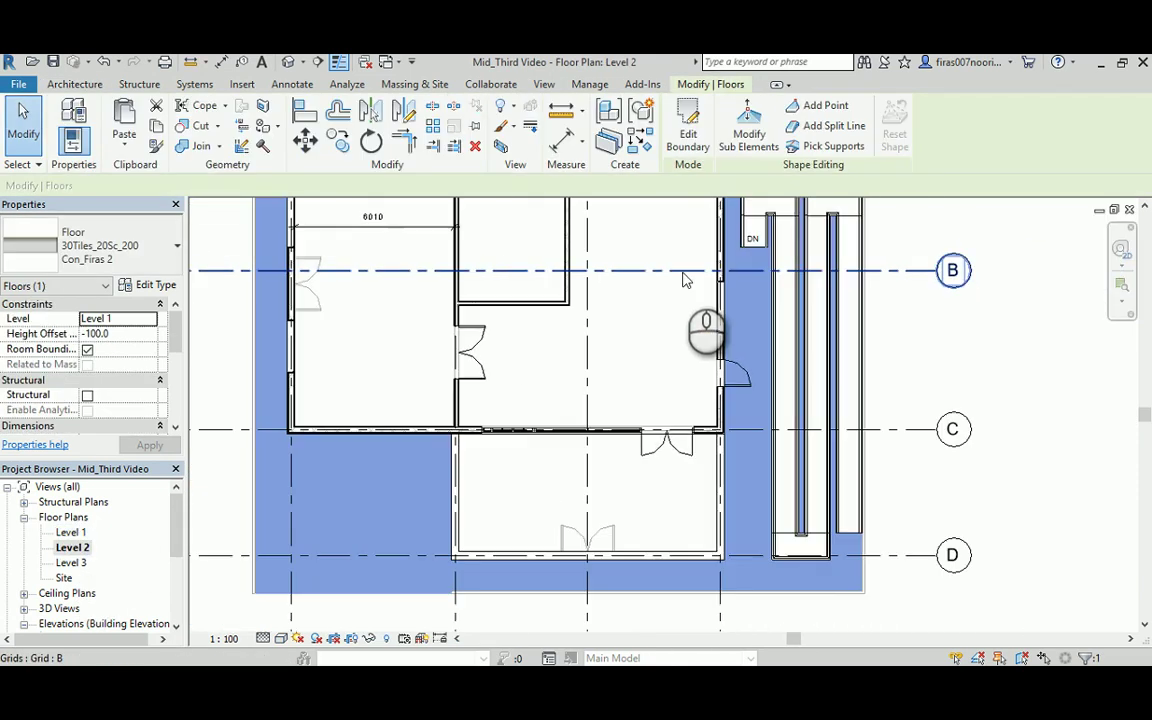
click(923, 337)
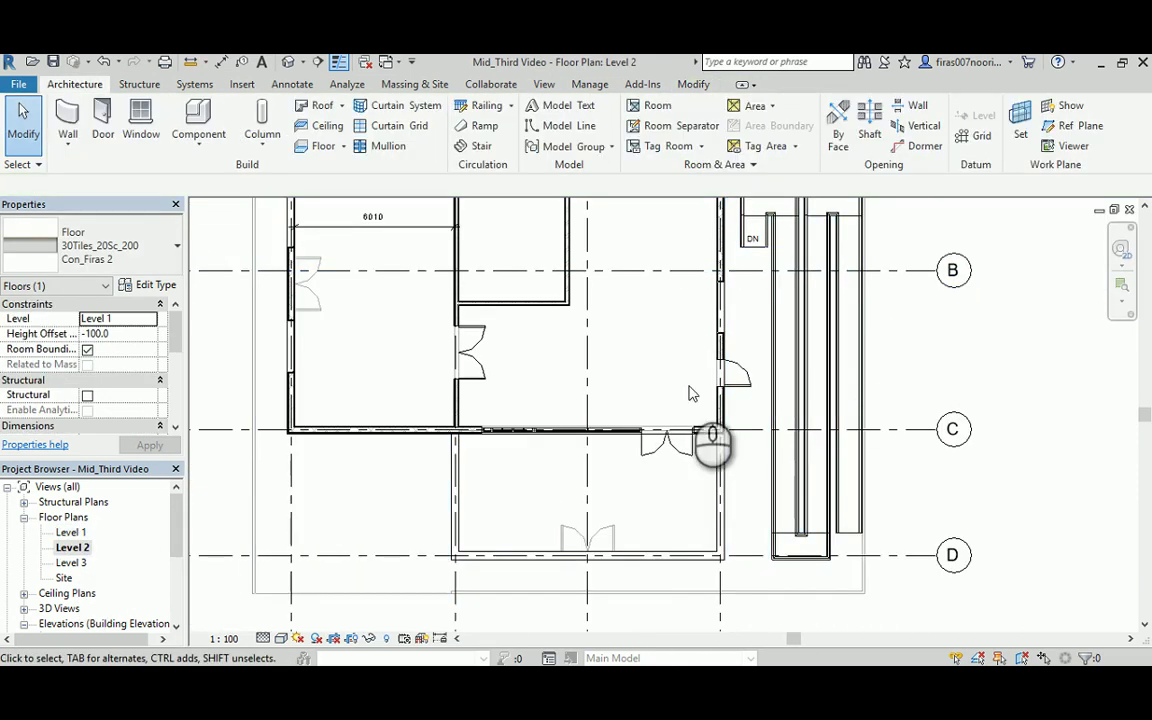
click(289, 62)
scroll(728, 334, up, 2)
scroll(518, 398, up, 2)
shift+middle_drag(518, 398, 389, 500)
click(388, 492)
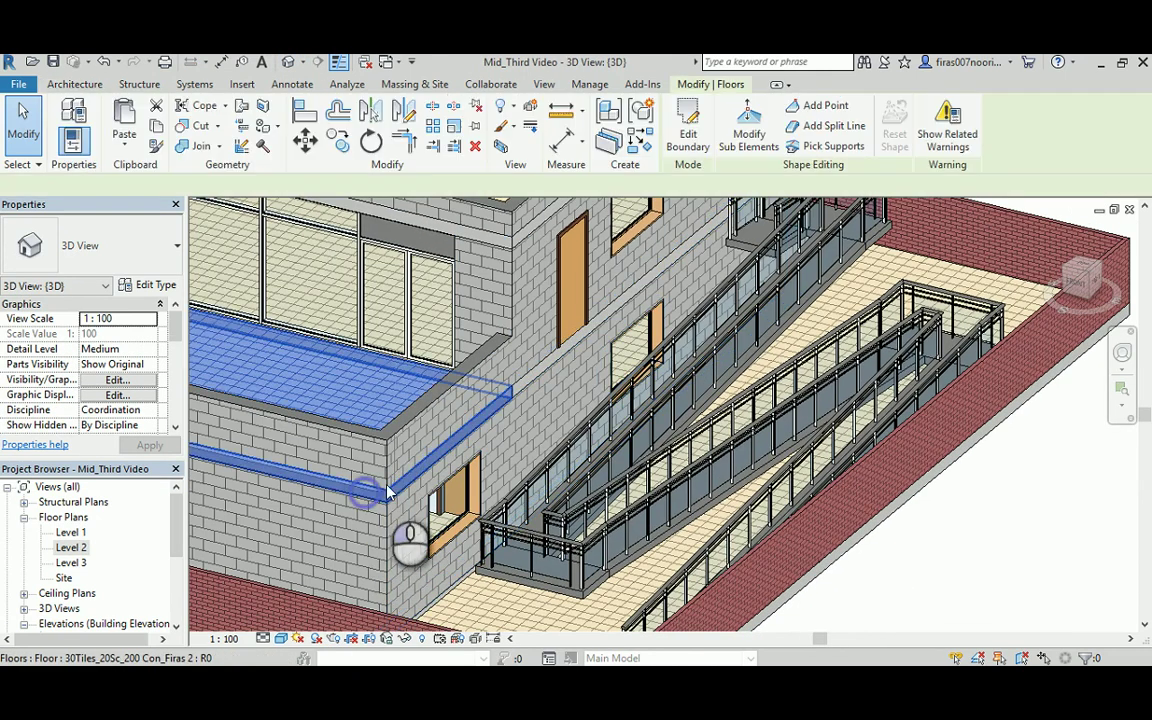
click(540, 368)
click(692, 137)
click(688, 135)
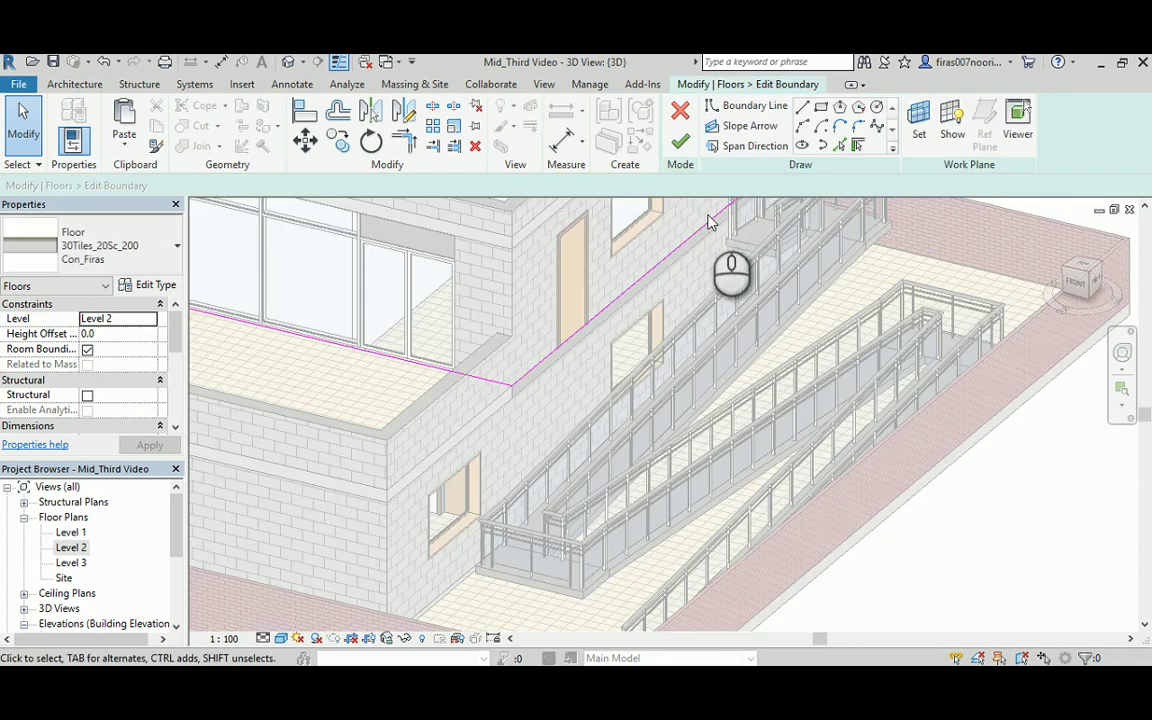
double_click(70, 549)
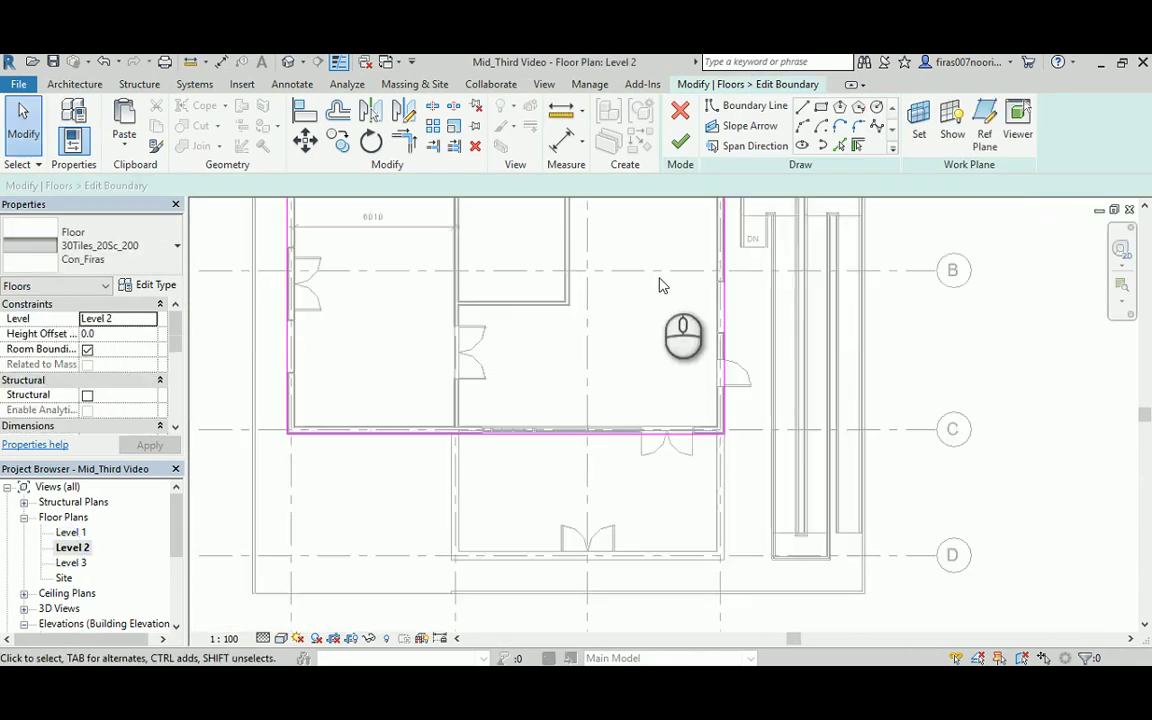
Pick the ramp's end edge below the DN label as a floor boundary line.
scroll(658, 278, down, 3)
middle_drag(658, 278, 704, 393)
scroll(704, 393, up, 4)
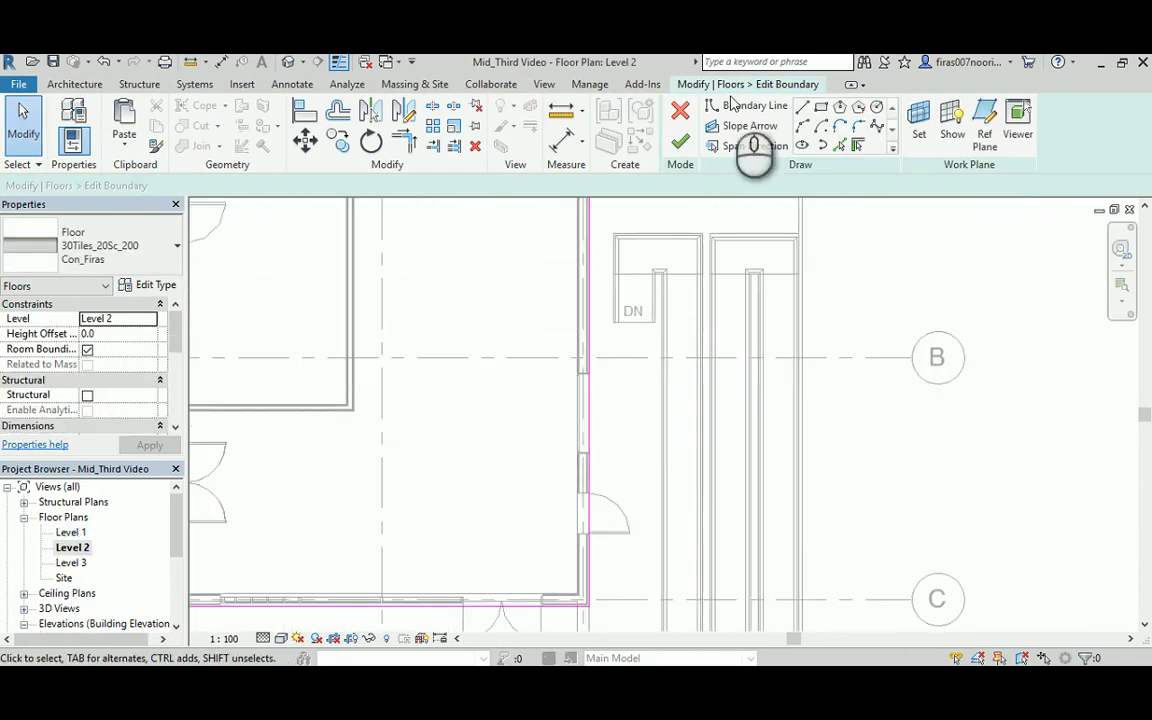
click(840, 148)
scroll(648, 316, up, 3)
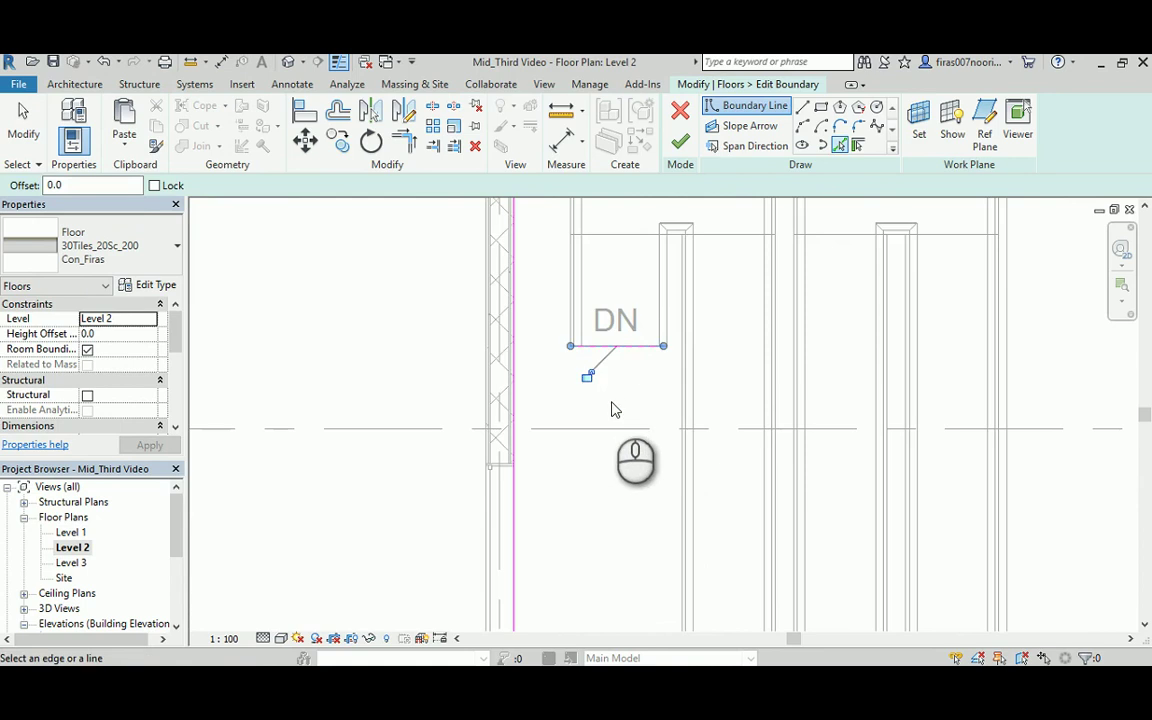
Draw a vertical boundary line from the outer end of the ramp edge line to the floor's lower edge near grid C.
middle_drag(615, 410, 596, 347)
click(802, 107)
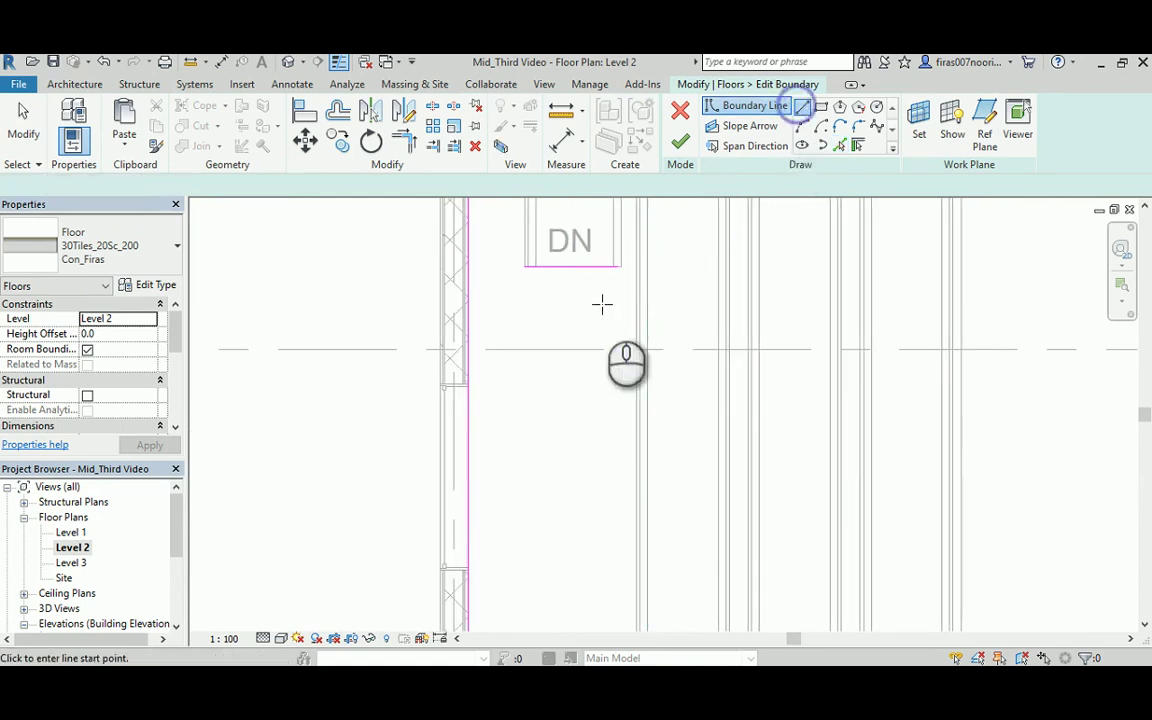
click(618, 266)
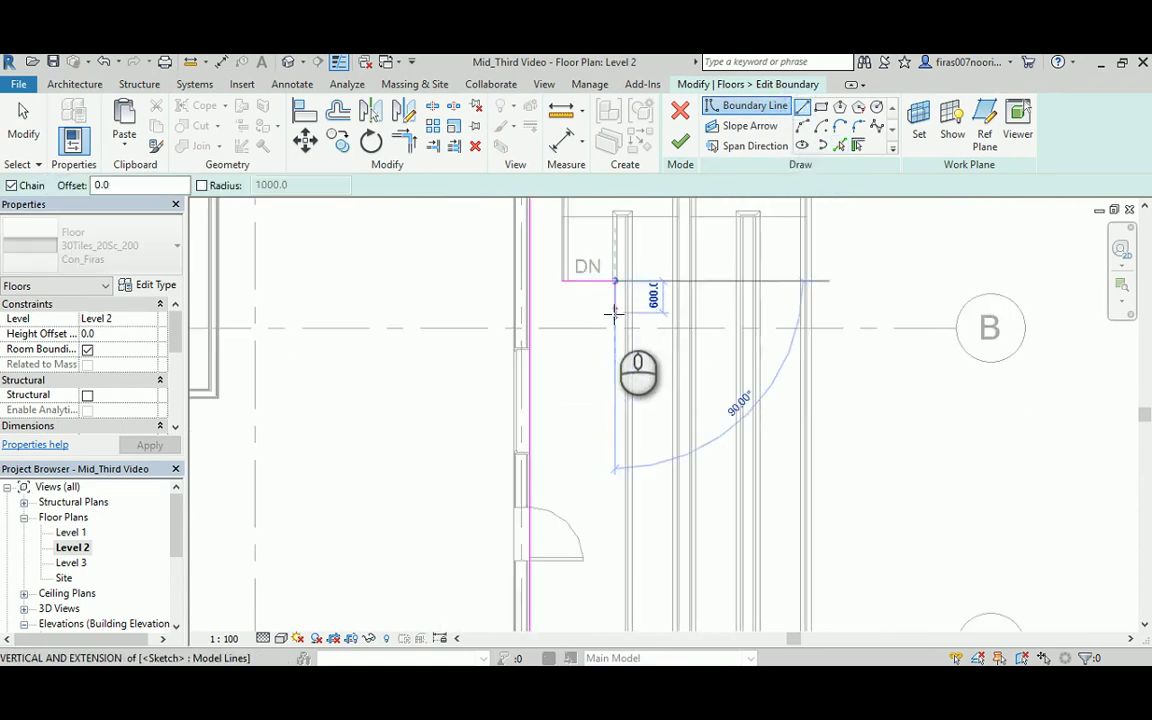
scroll(618, 270, up, 4)
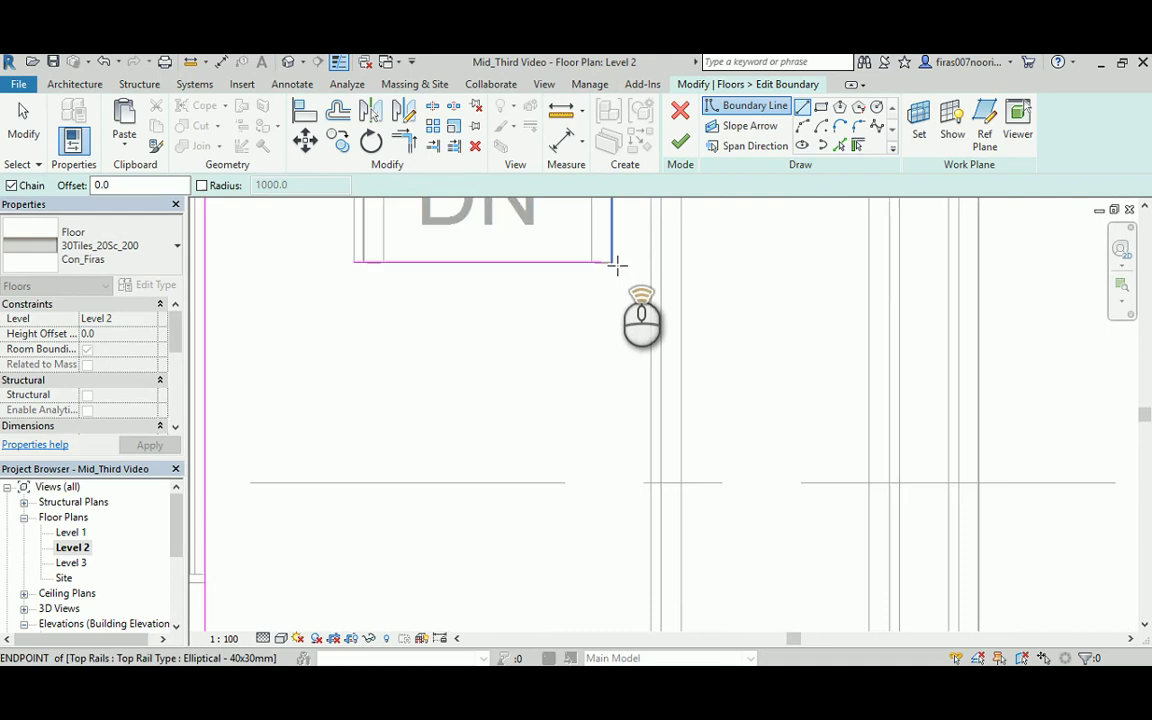
click(608, 262)
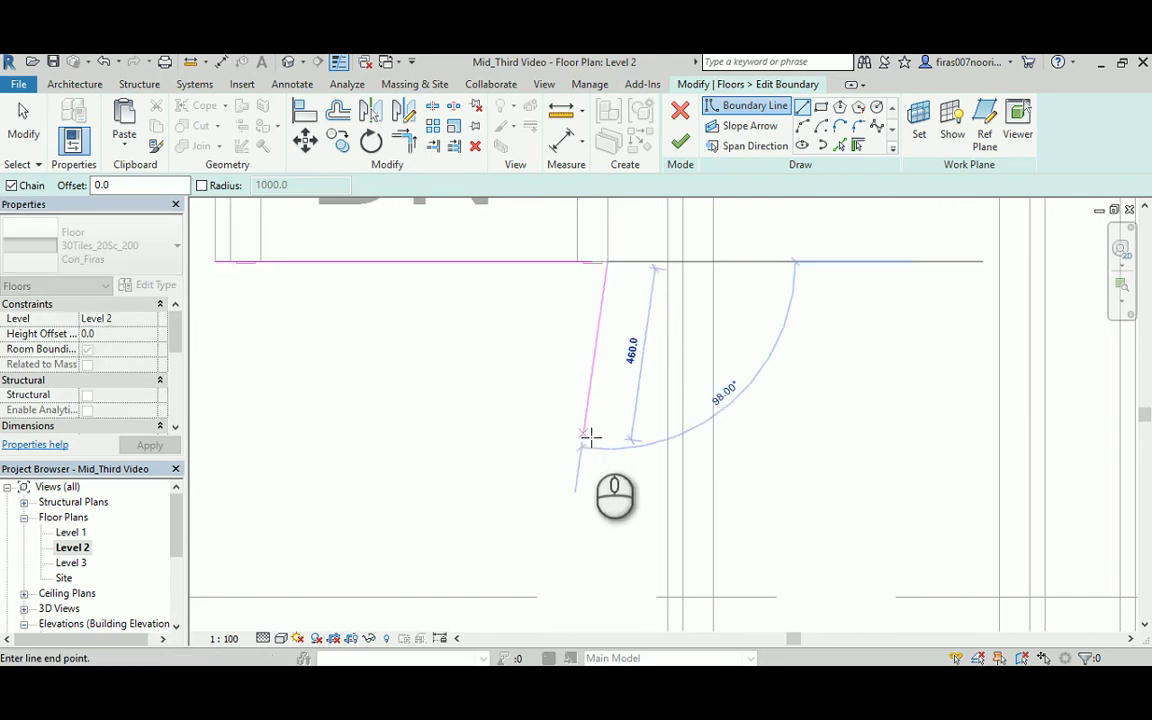
scroll(607, 437, down, 4)
scroll(570, 550, down, 2)
middle_drag(589, 514, 607, 211)
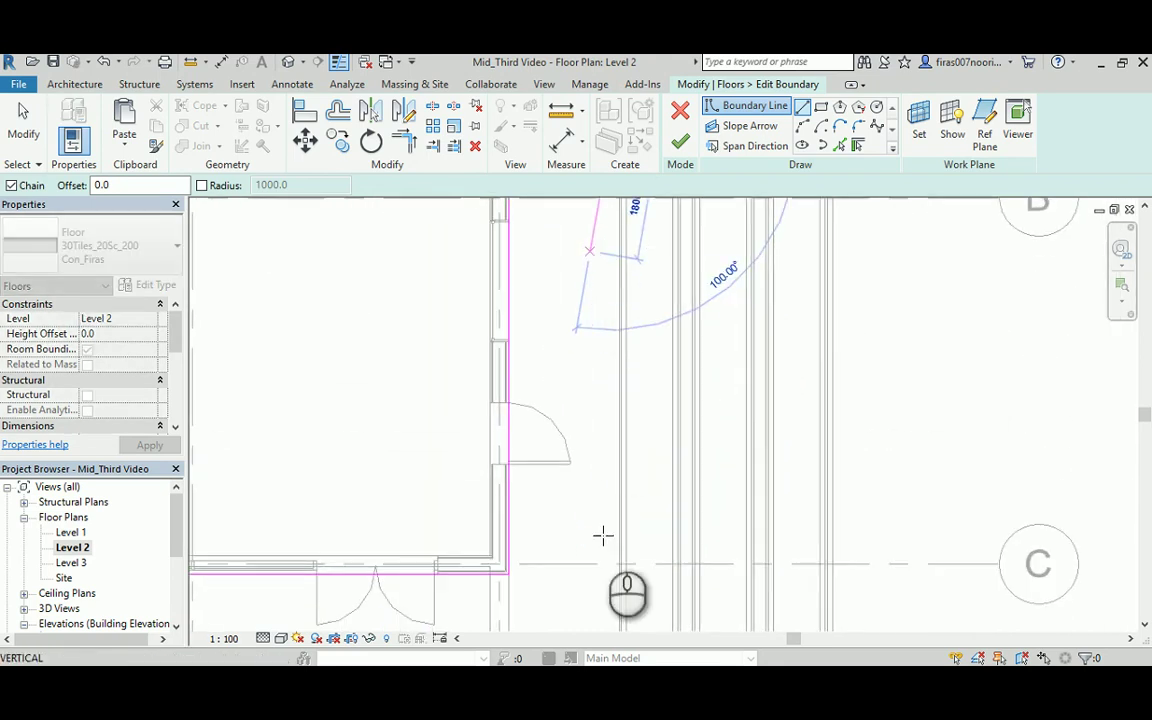
middle_drag(613, 568, 623, 492)
scroll(606, 500, up, 2)
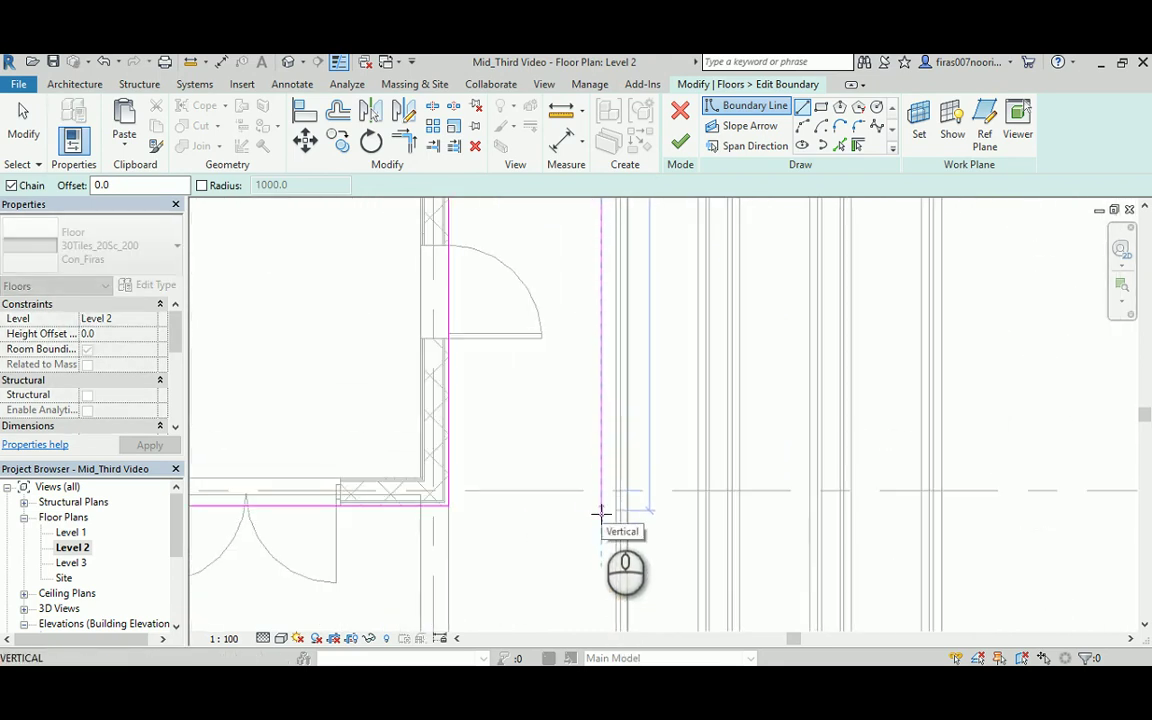
click(601, 511)
key(Escape)
Trim the vertical line to the floor's lower edge and the ramp edge line to the wall-side boundary, outlining the platform outside the door.
key(t)
key(r)
click(433, 502)
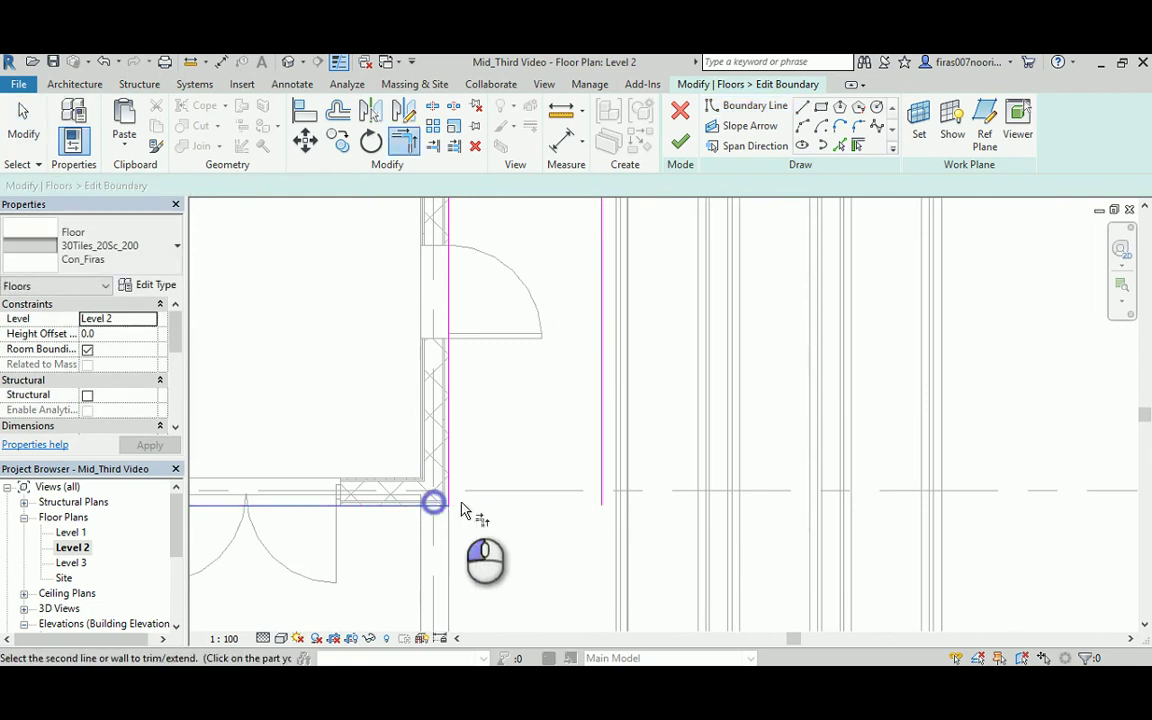
click(603, 455)
scroll(548, 585, down, 4)
middle_drag(576, 338, 576, 473)
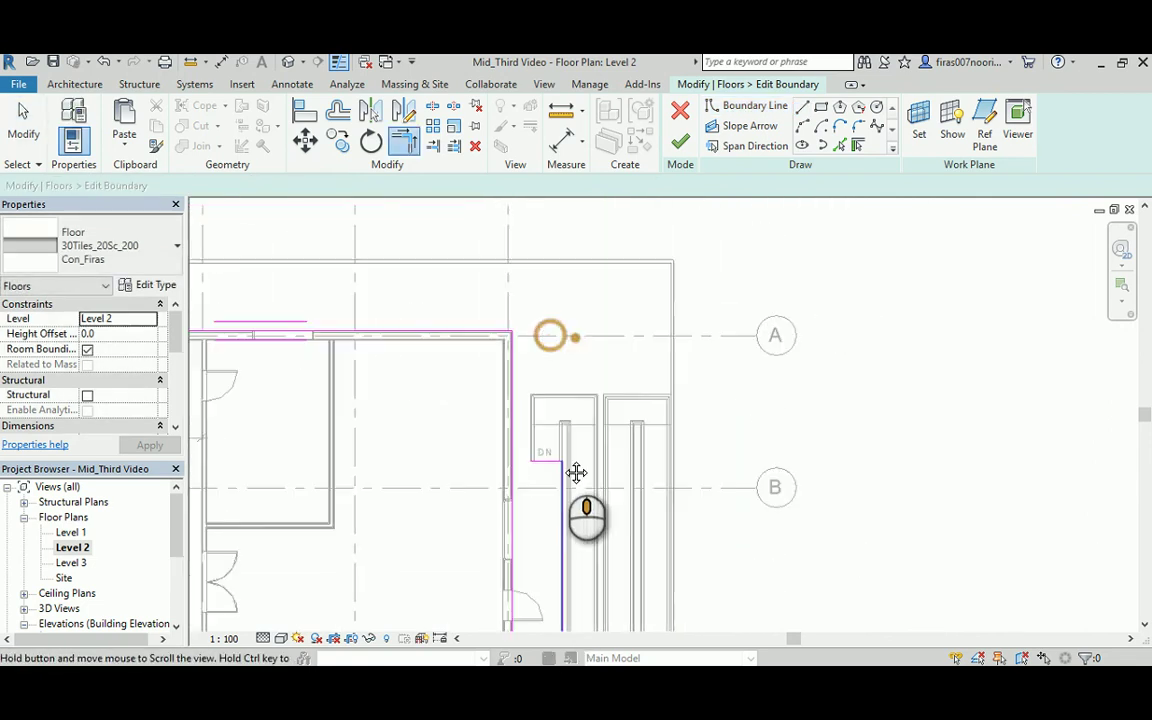
scroll(559, 452, up, 2)
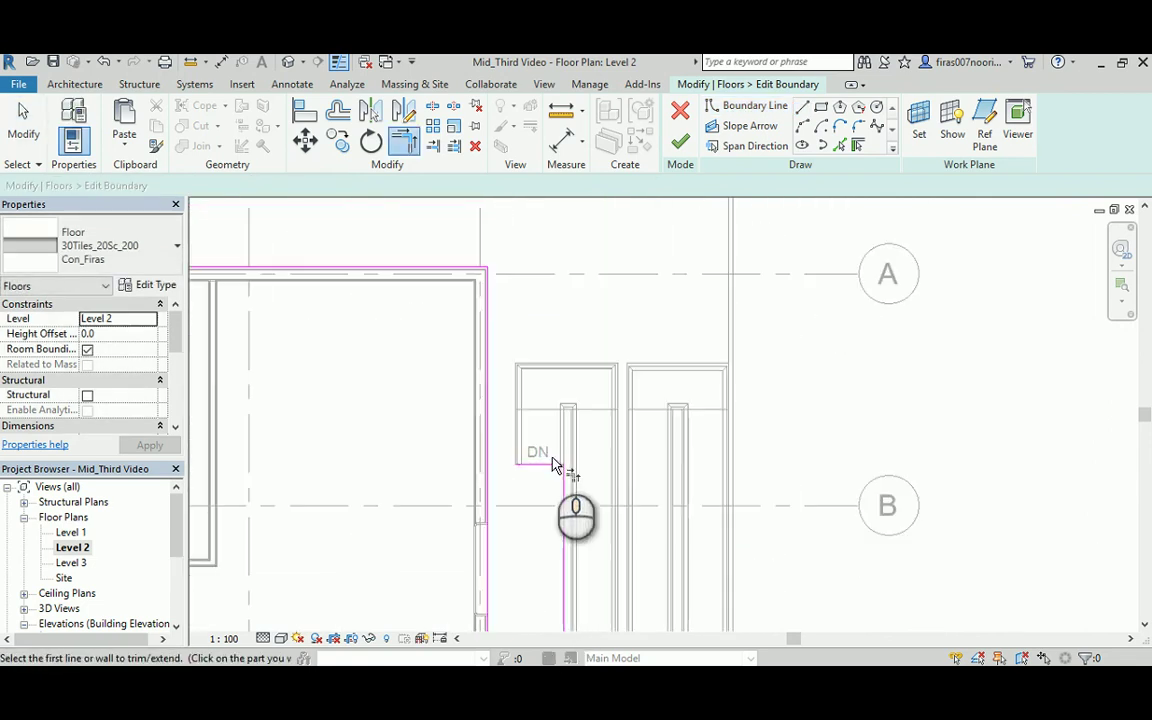
click(496, 443)
middle_drag(496, 443, 548, 373)
scroll(540, 367, down, 2)
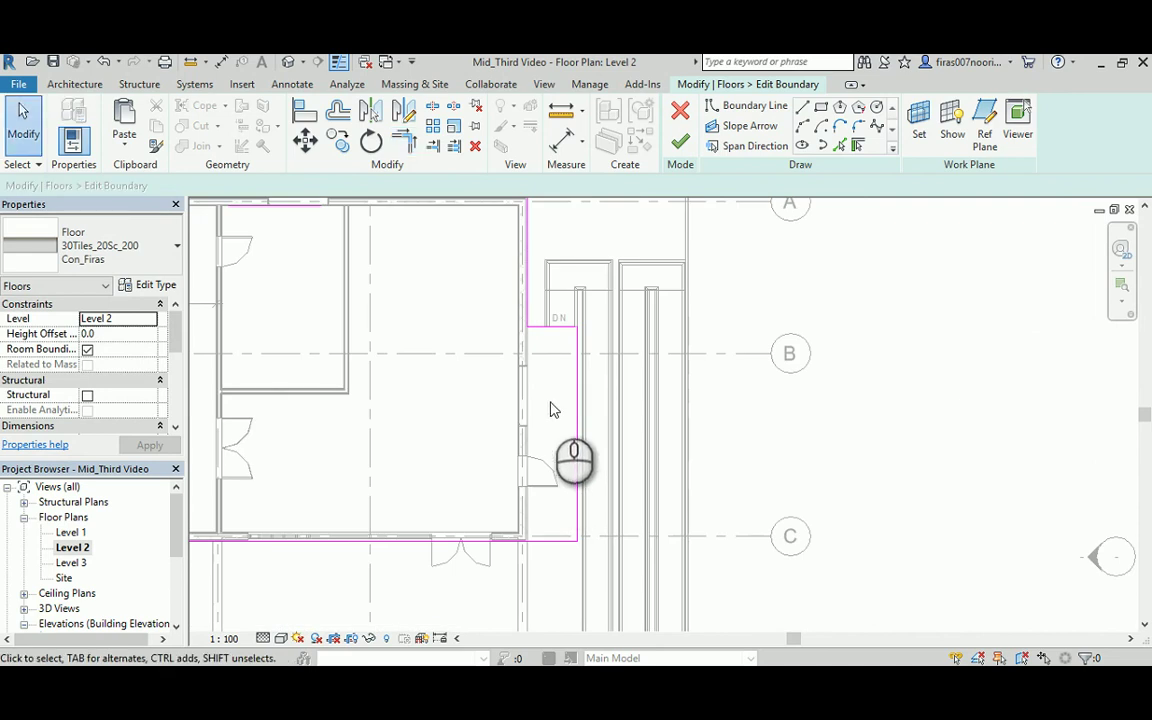
Close the boundary corner beside the DN label and finish the floor edit, attaching the walls that reach its level to its bottom.
click(682, 143)
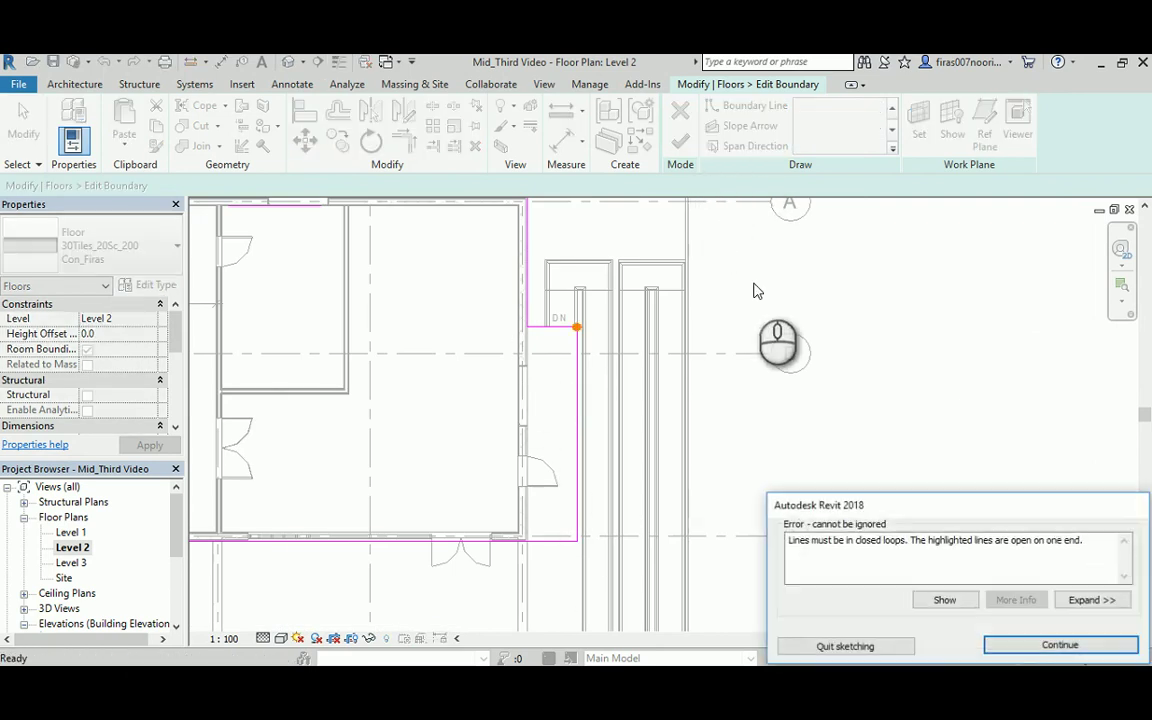
click(1008, 645)
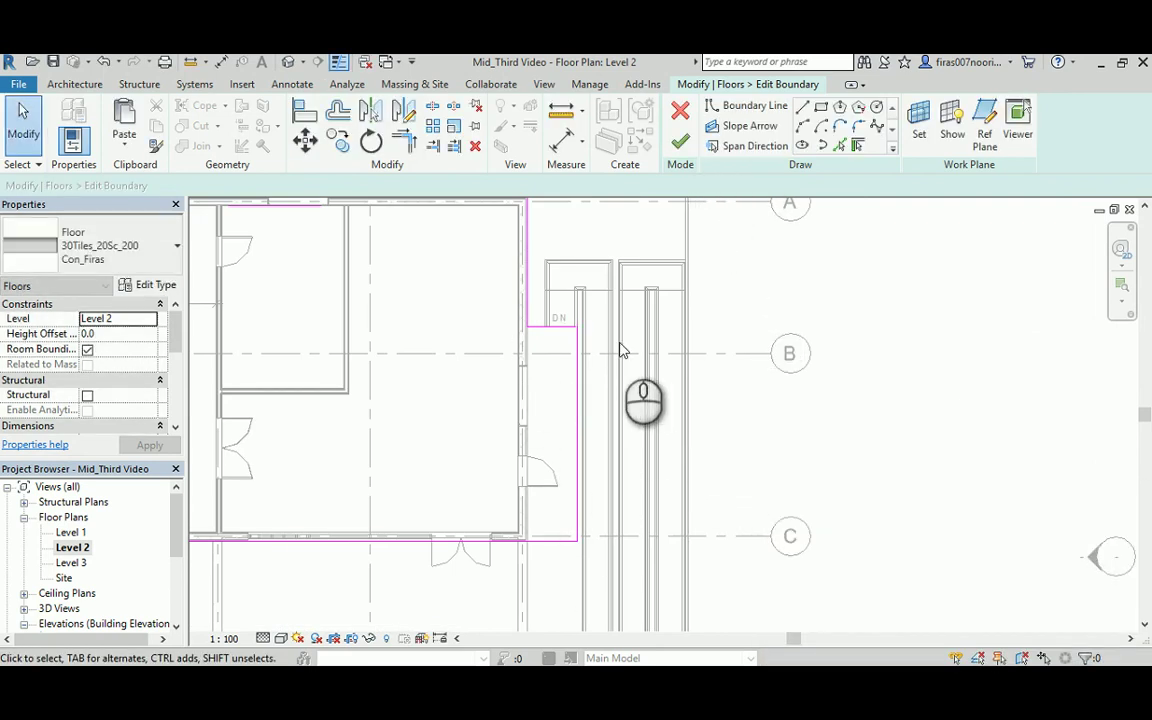
scroll(590, 338, up, 4)
scroll(541, 325, up, 3)
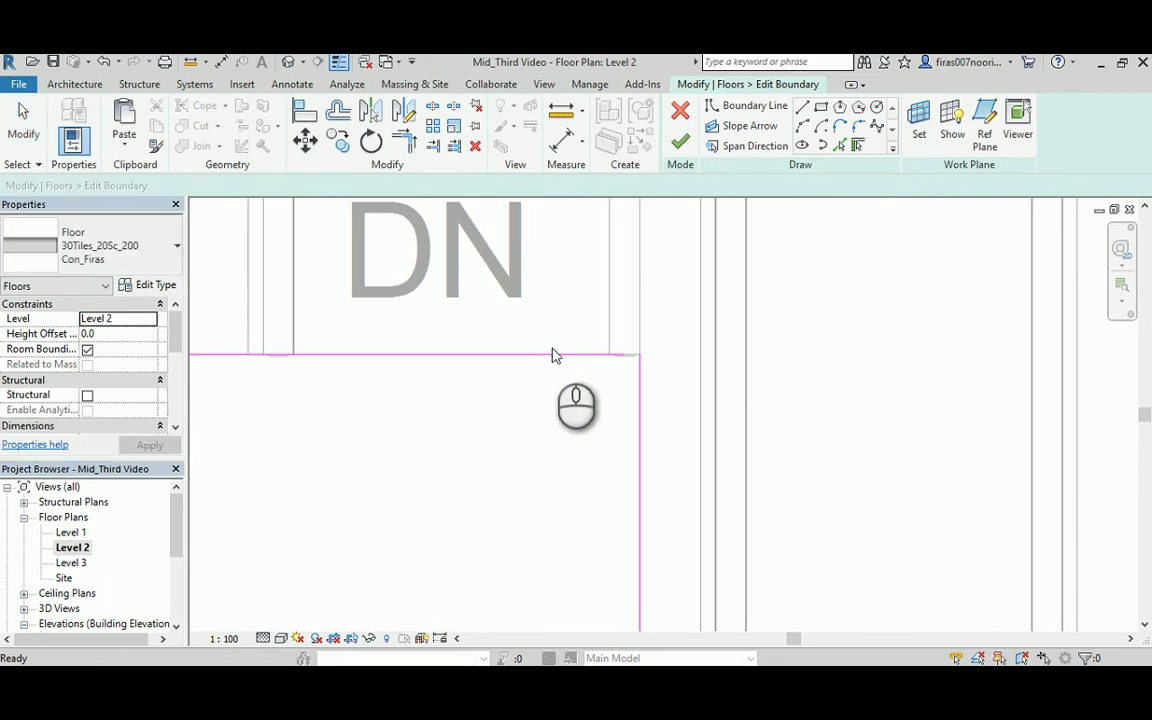
click(561, 355)
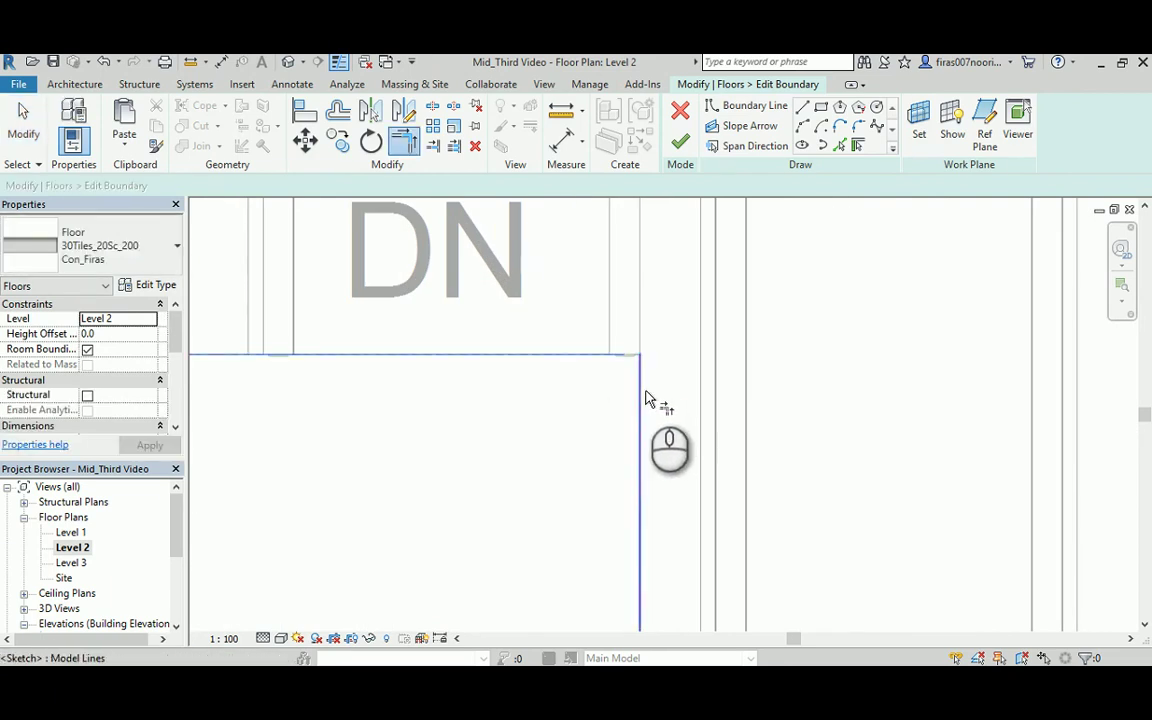
click(681, 143)
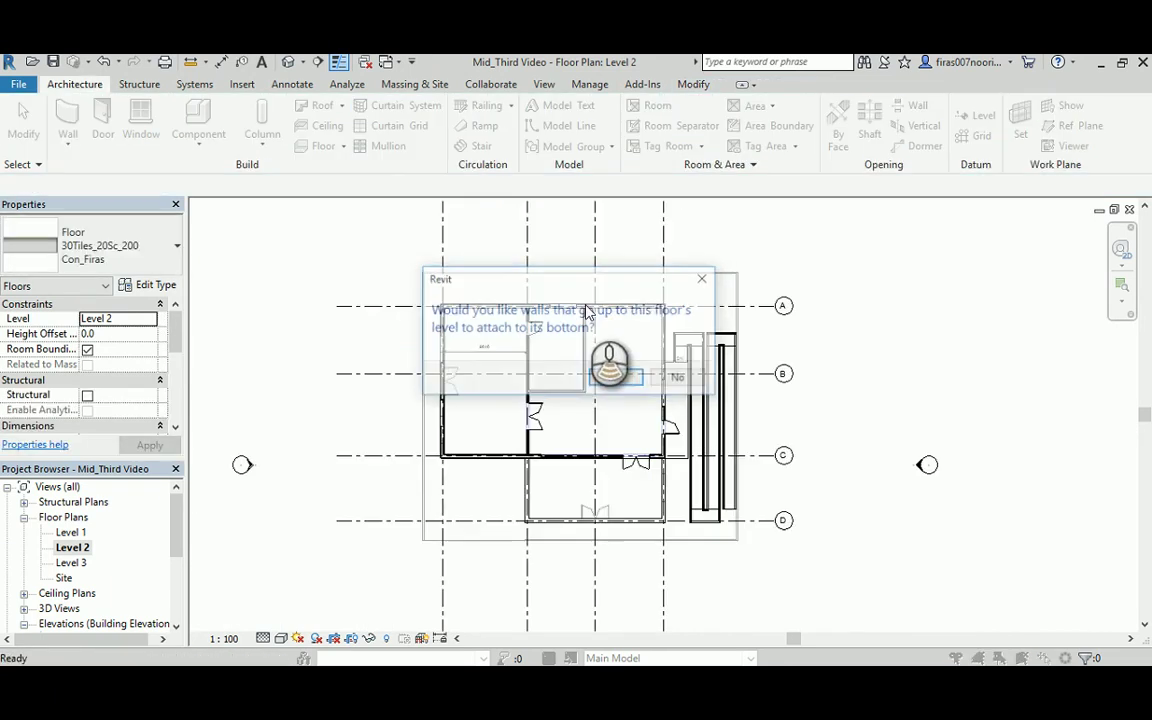
click(611, 379)
Examine the extended Level 2 floor in the 3D view, from the exterior door to the ramp's upper end and its railing.
scroll(620, 424, up, 5)
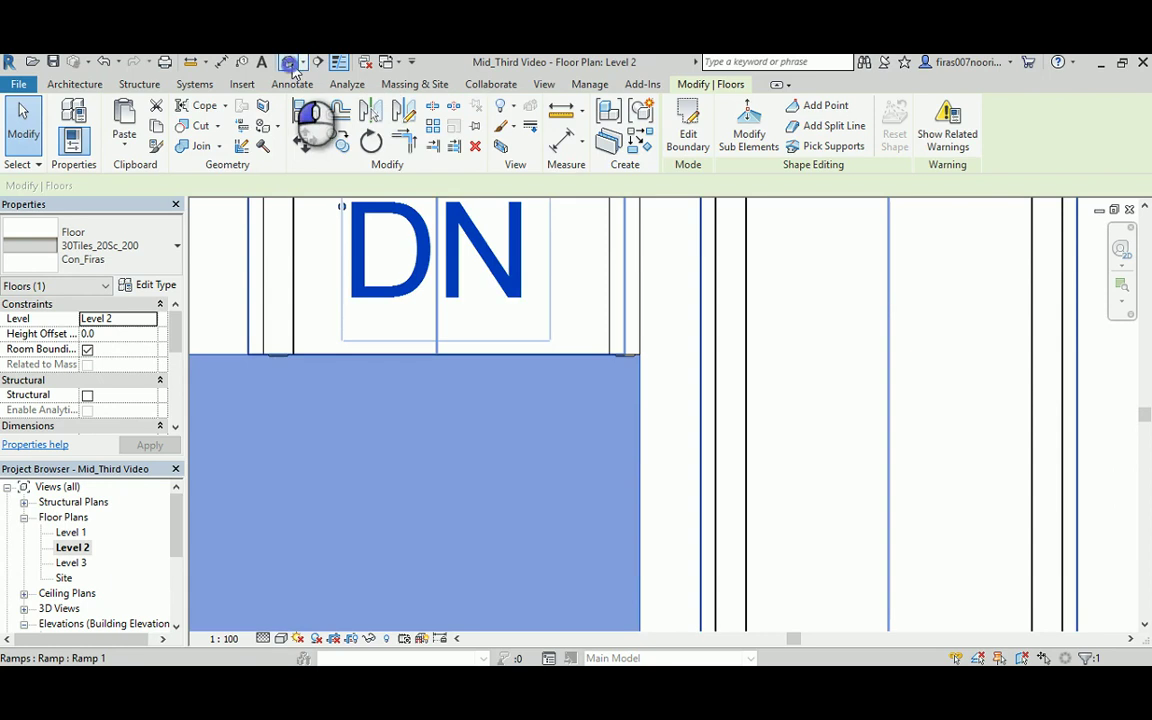
click(289, 63)
middle_drag(699, 288, 670, 292)
scroll(674, 396, up, 3)
scroll(581, 455, down, 1)
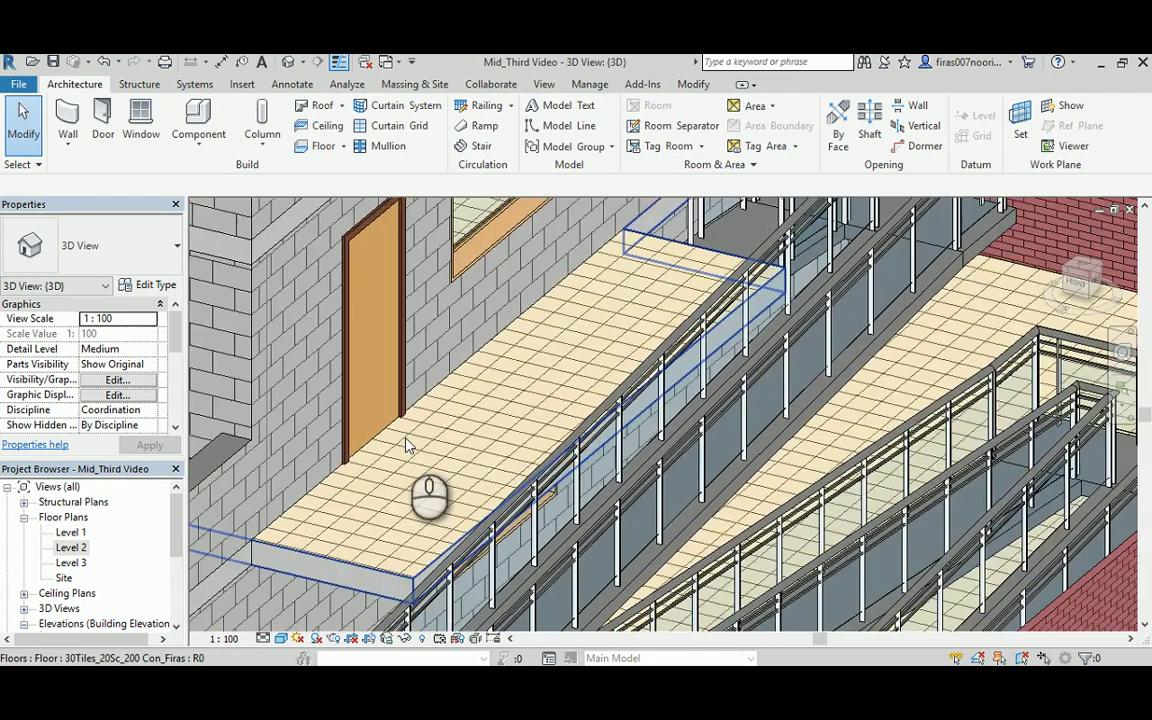
middle_drag(587, 304, 576, 408)
scroll(670, 300, down, 3)
scroll(720, 298, up, 3)
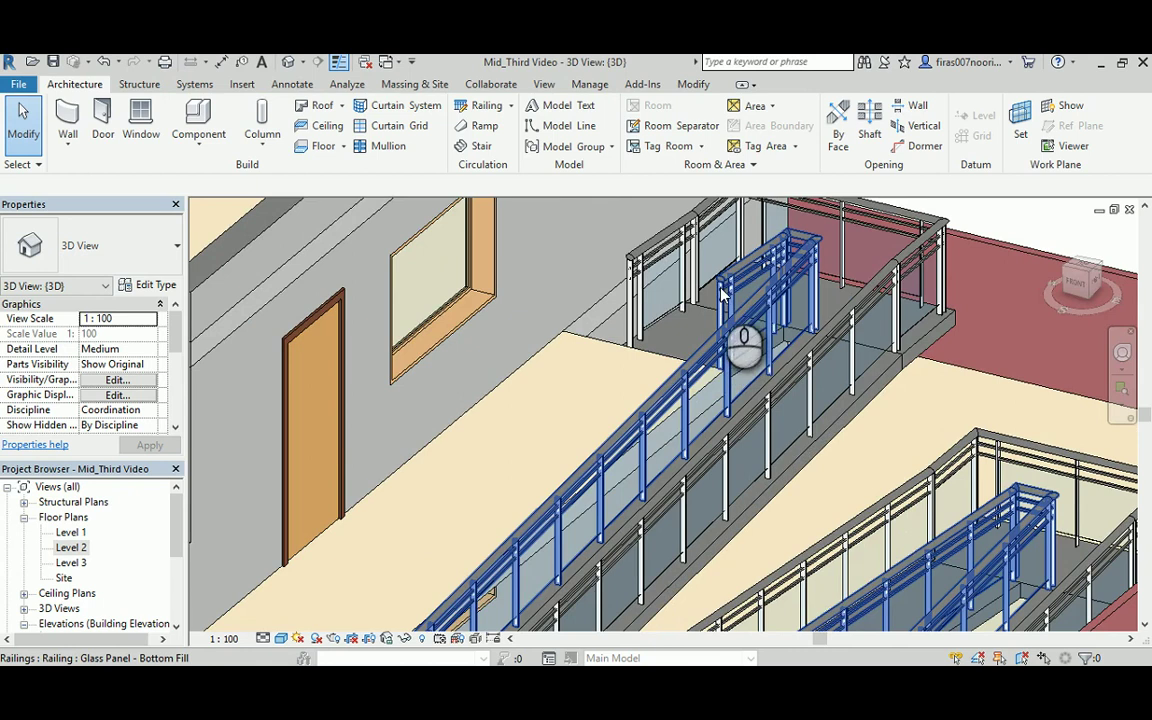
Edit the inner ramp railing's path in the Level 2 plan and continue it with a line along the platform's outer side to its lower edge.
click(722, 292)
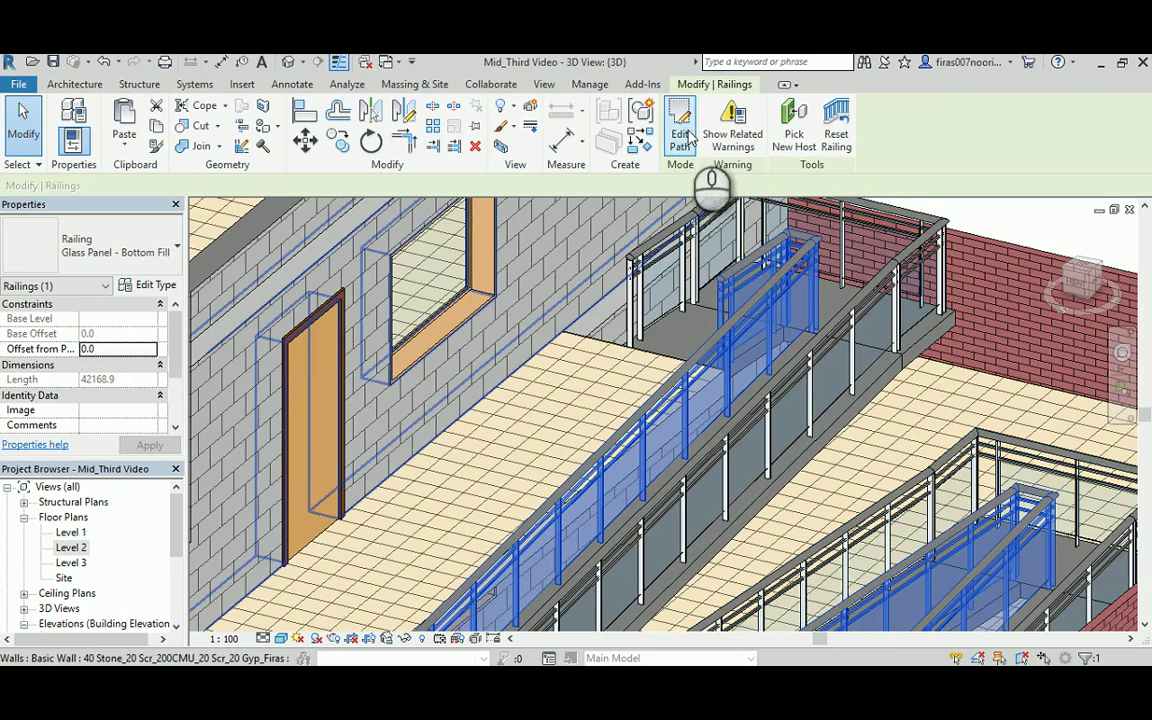
click(684, 136)
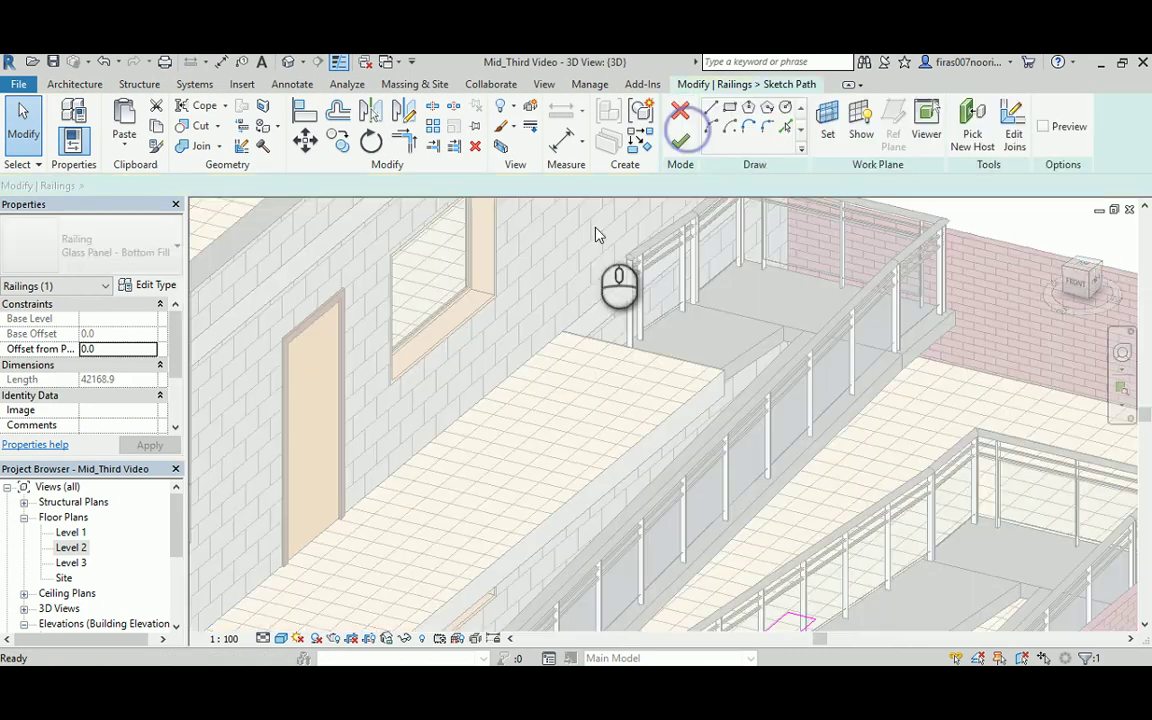
double_click(73, 549)
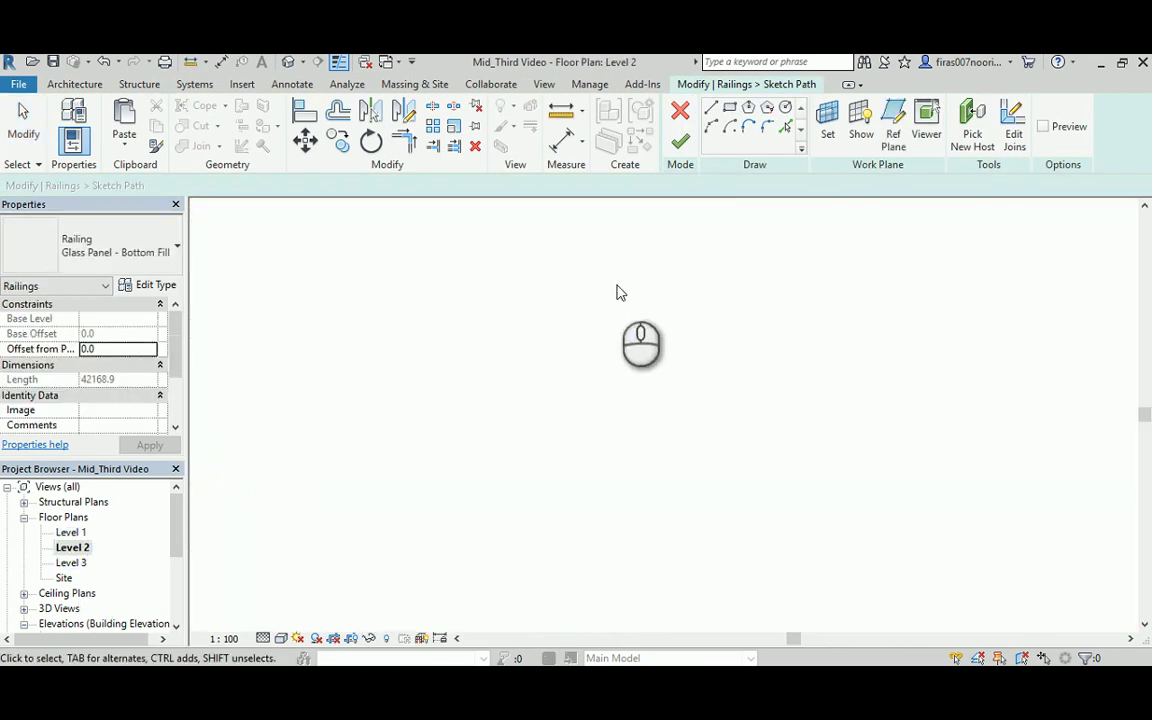
click(708, 110)
click(625, 355)
scroll(609, 429, down, 3)
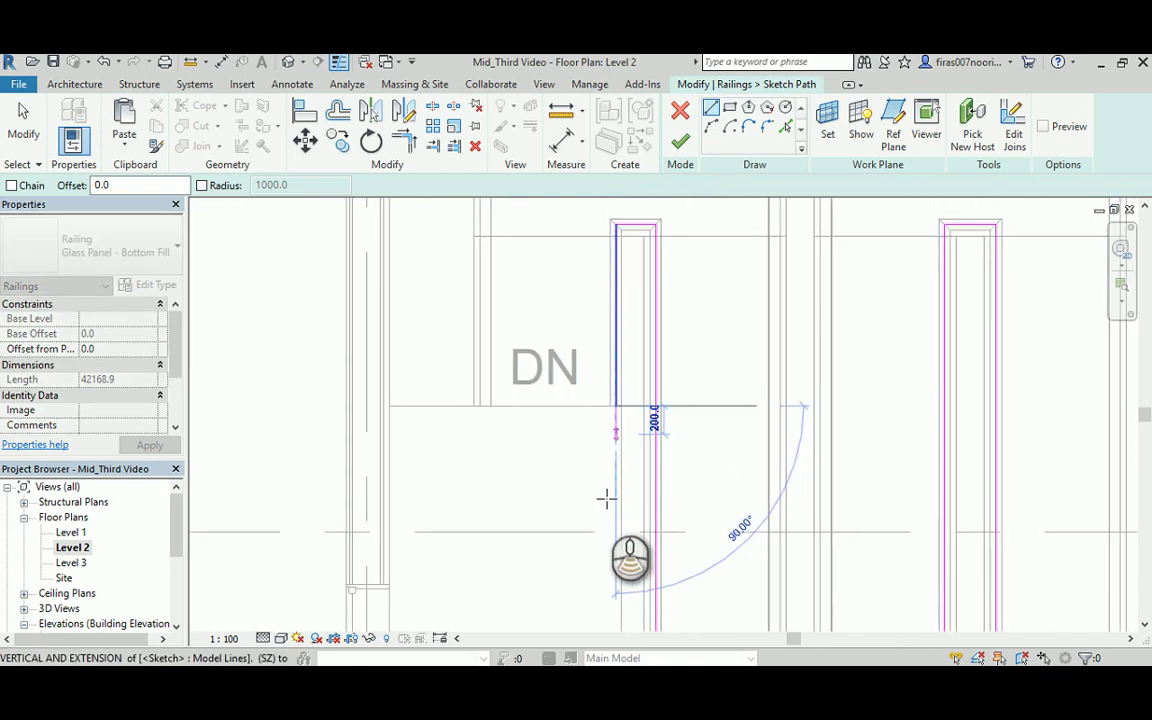
middle_drag(606, 498, 586, 249)
mouse_move(571, 584)
middle_down()
mouse_move(542, 352)
mouse_move(562, 237)
mouse_move(577, 432)
middle_up()
scroll(563, 238, up, 2)
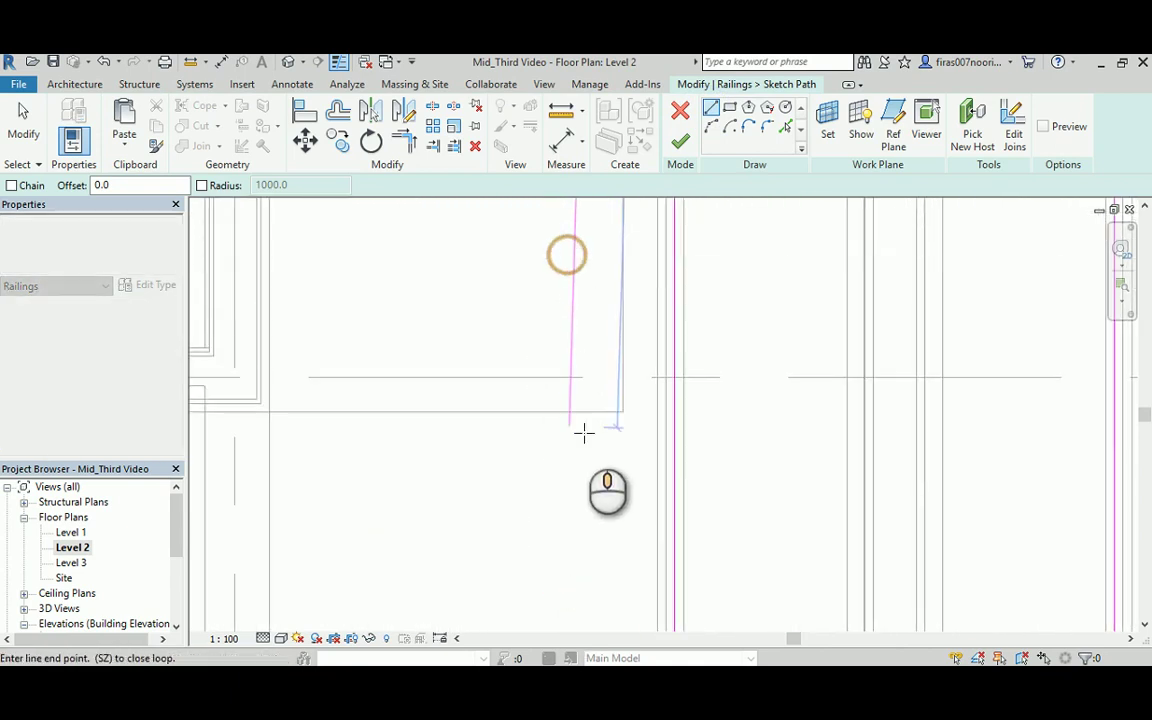
click(267, 410)
key(Escape)
key(Escape)
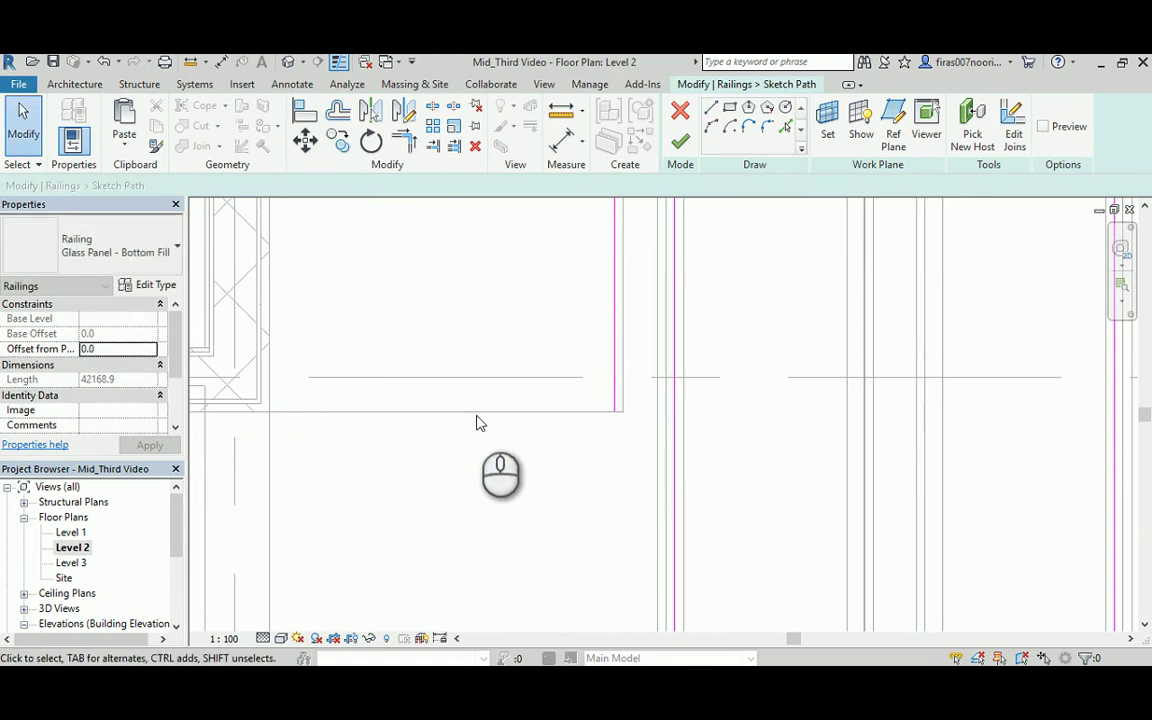
Draw a 1600 mm railing path line along the platform's lower edge, from the outer corner to the building wall.
click(615, 411)
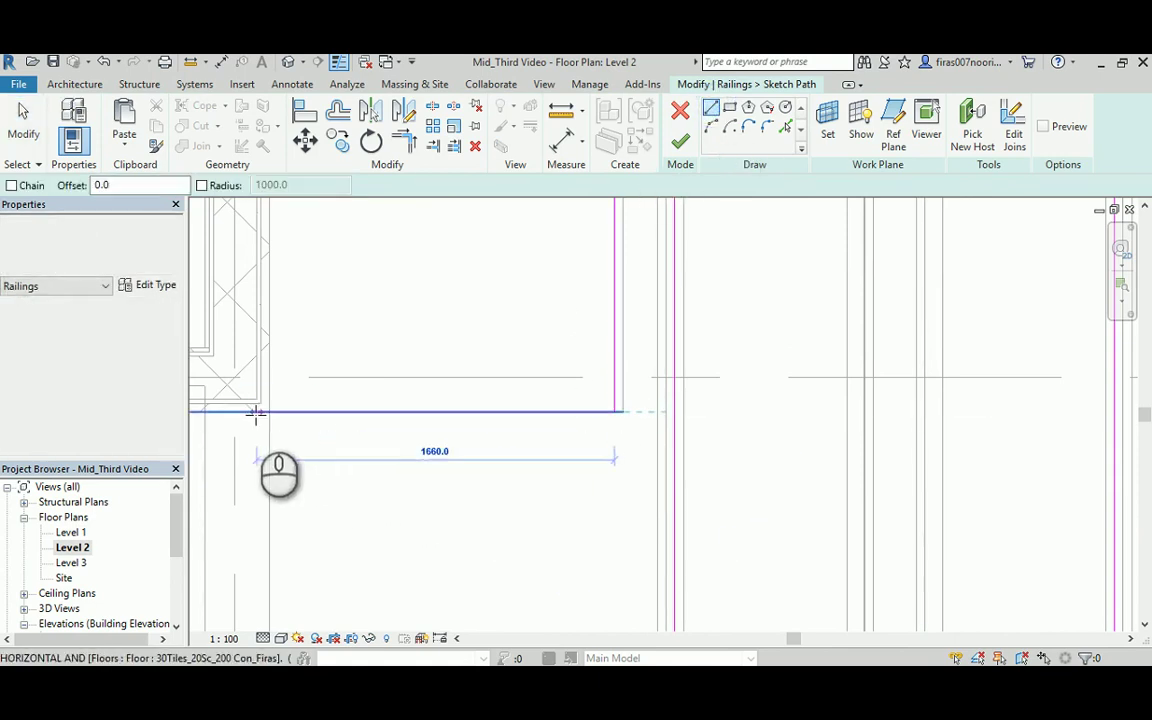
click(269, 411)
key(Escape)
key(Escape)
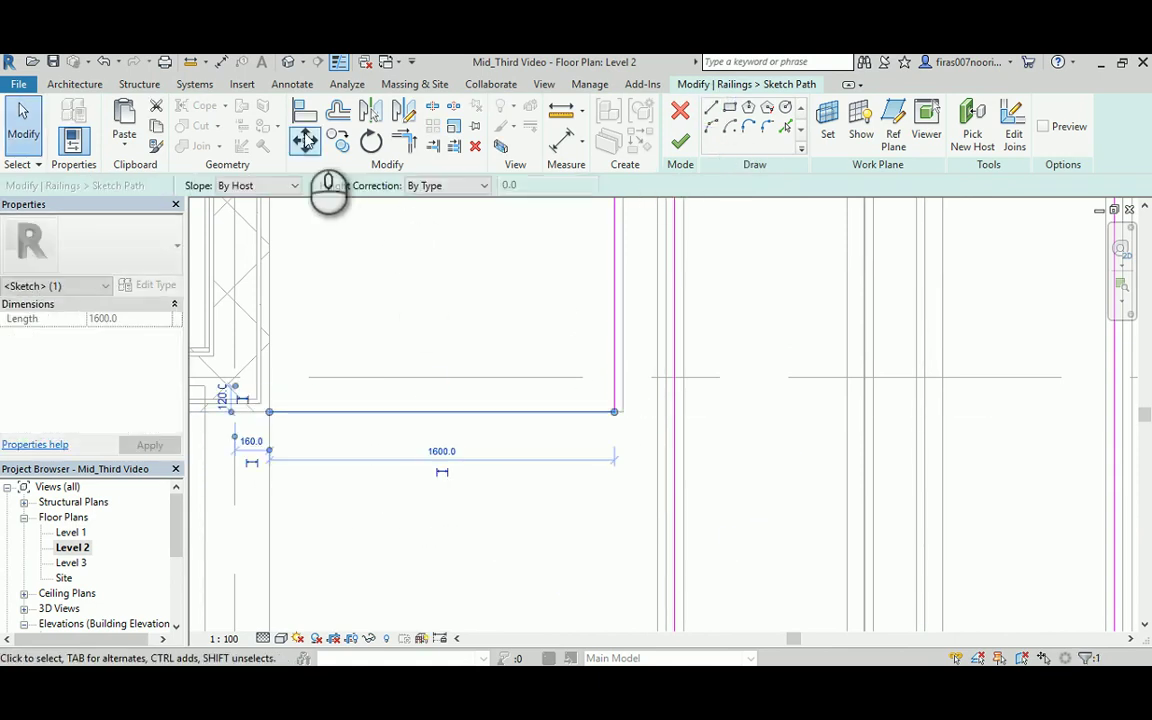
Move the new path line 80 mm inward from the platform's lower edge and finish the railing.
click(305, 141)
click(377, 347)
click(376, 331)
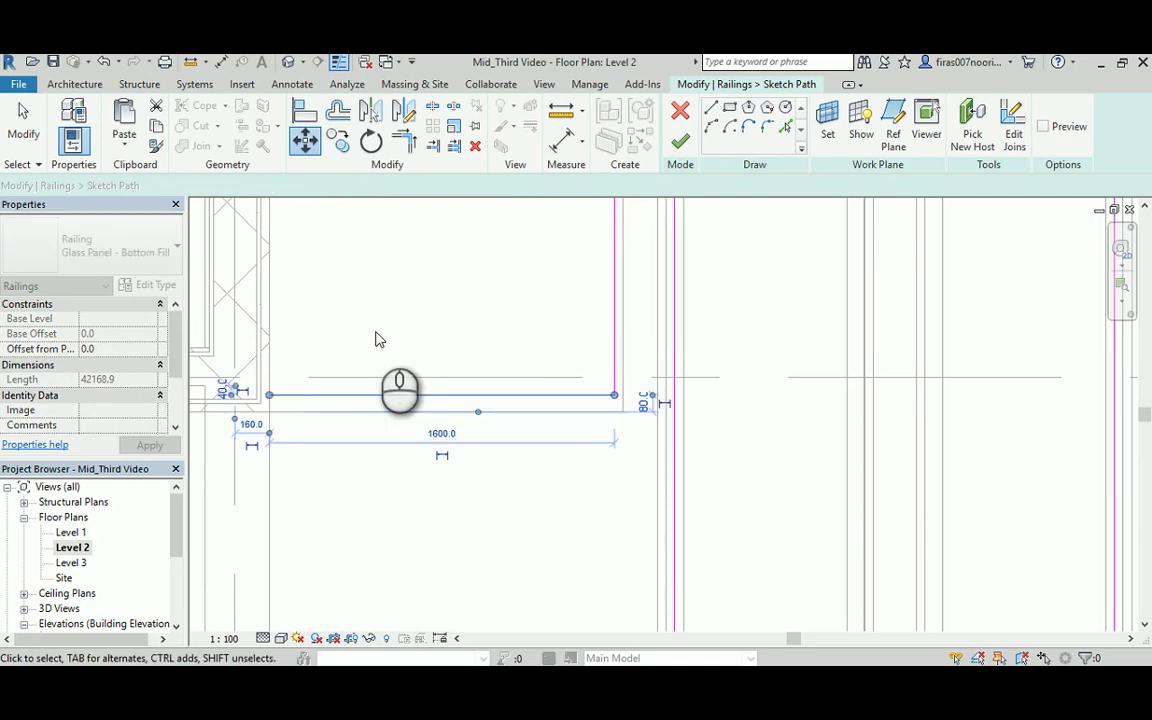
key(Escape)
click(679, 145)
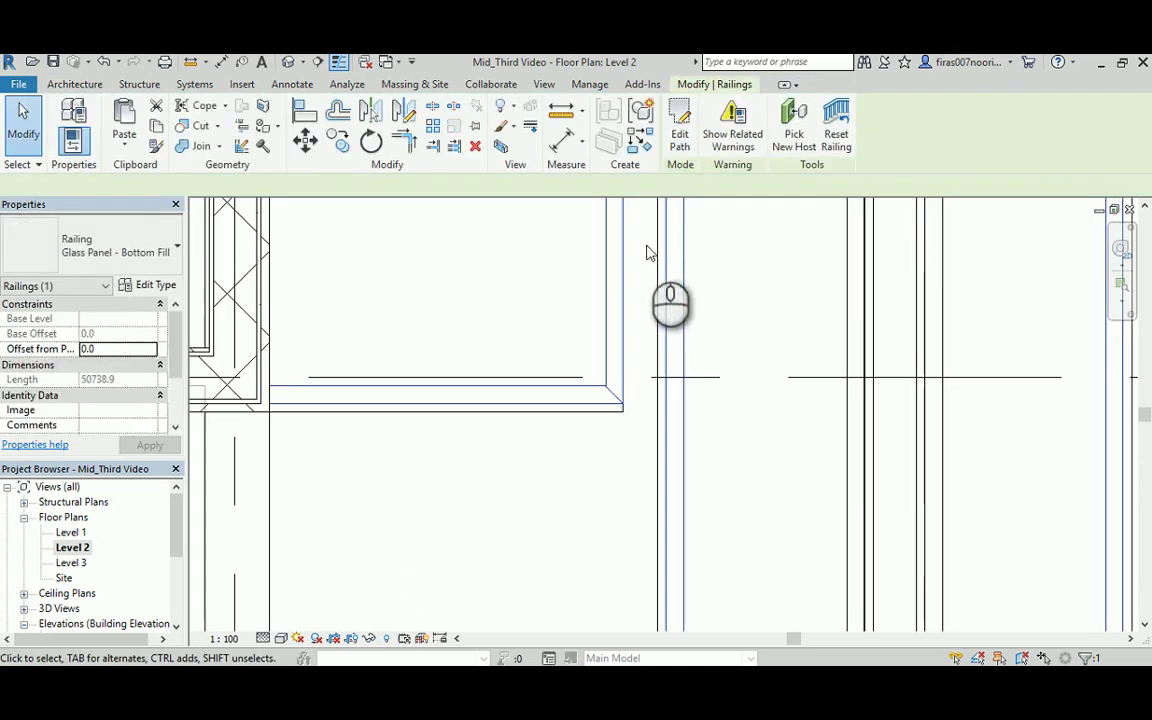
Select the outer ramp railing at the upper landing in the 3D view and edit its path in the Level 2 plan.
click(287, 62)
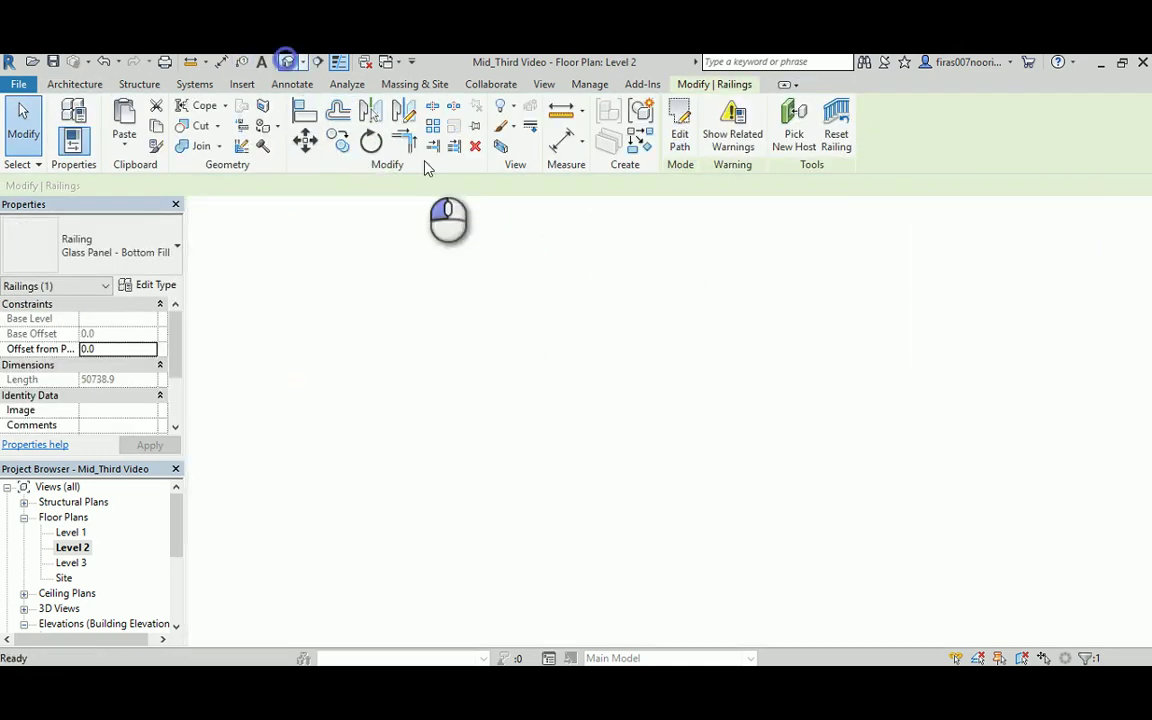
middle_drag(775, 430, 882, 283)
middle_drag(761, 222, 632, 534)
click(612, 427)
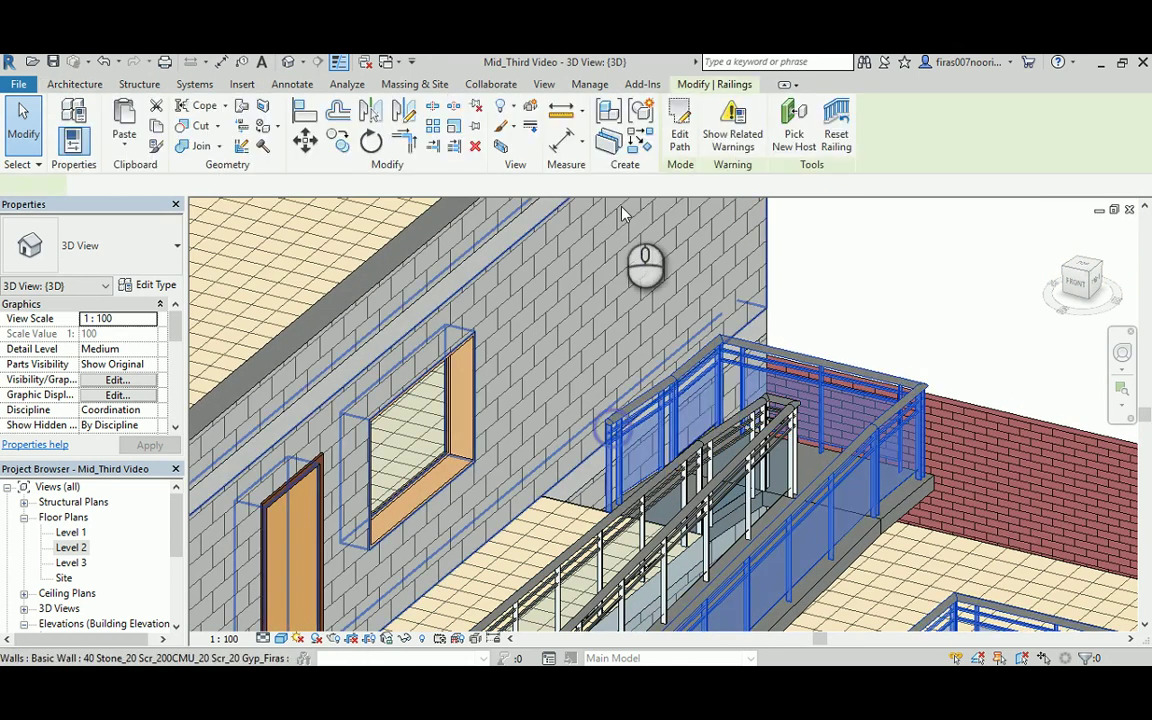
click(682, 120)
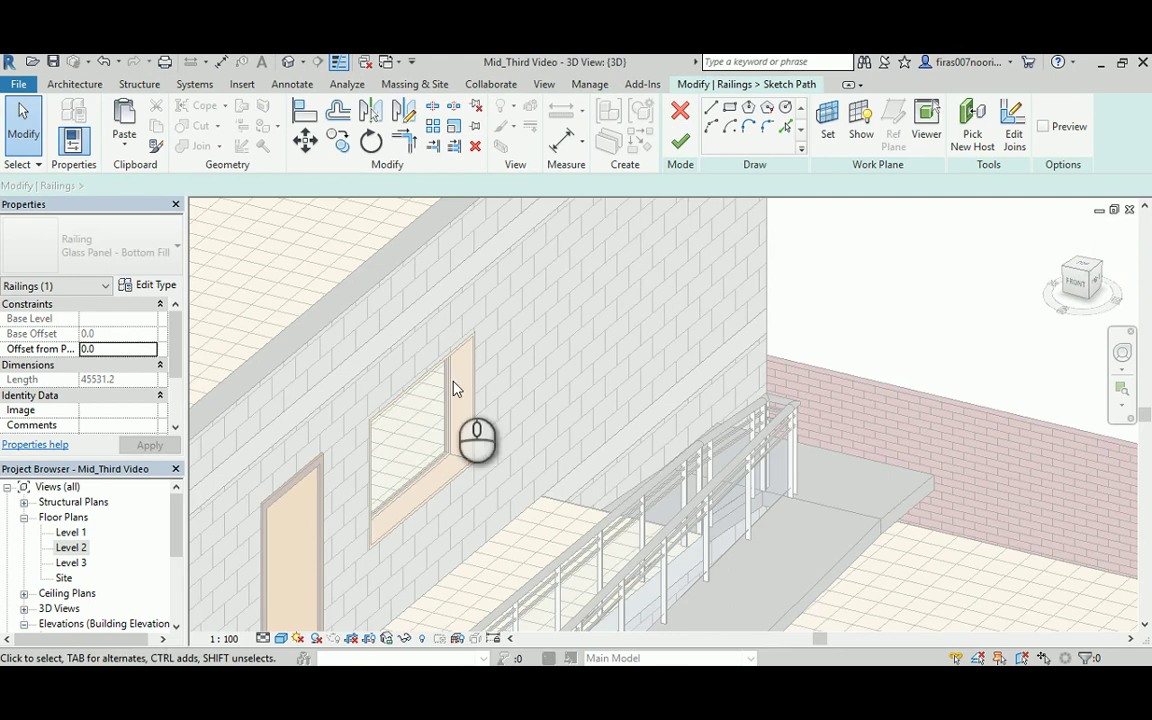
double_click(71, 549)
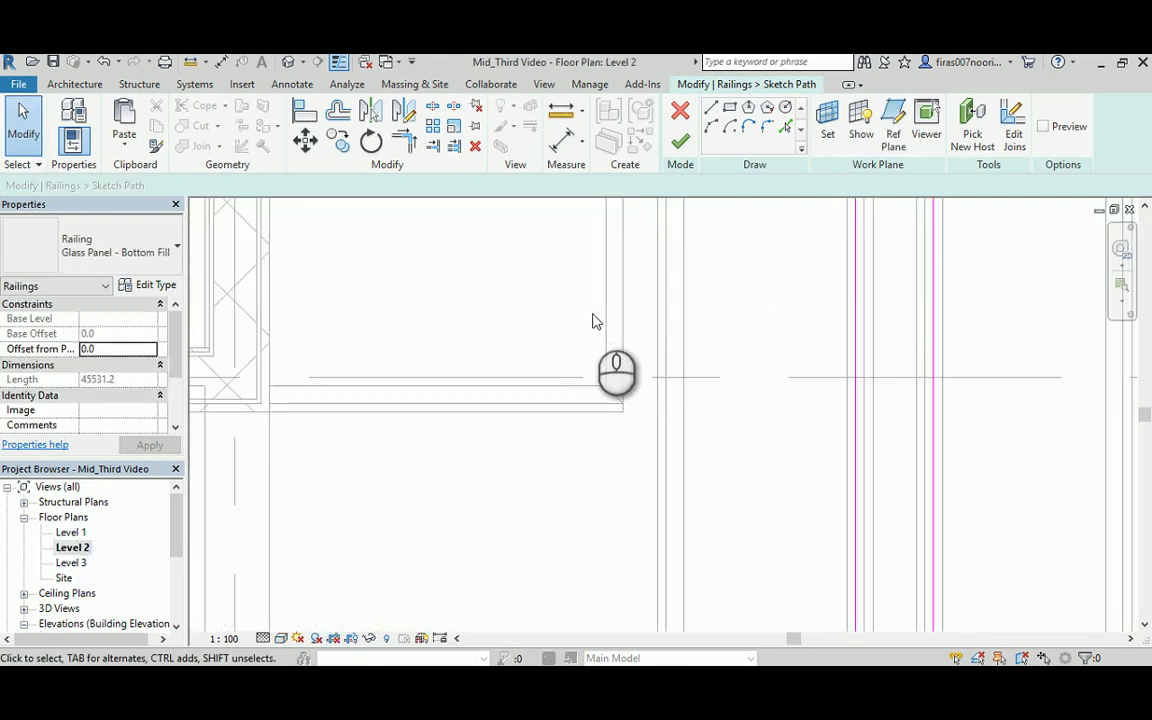
Extend the outer railing's path with an 80 mm line past the platform edge beside the DN label.
scroll(575, 540, up, 5)
middle_drag(535, 330, 563, 563)
middle_drag(561, 278, 564, 318)
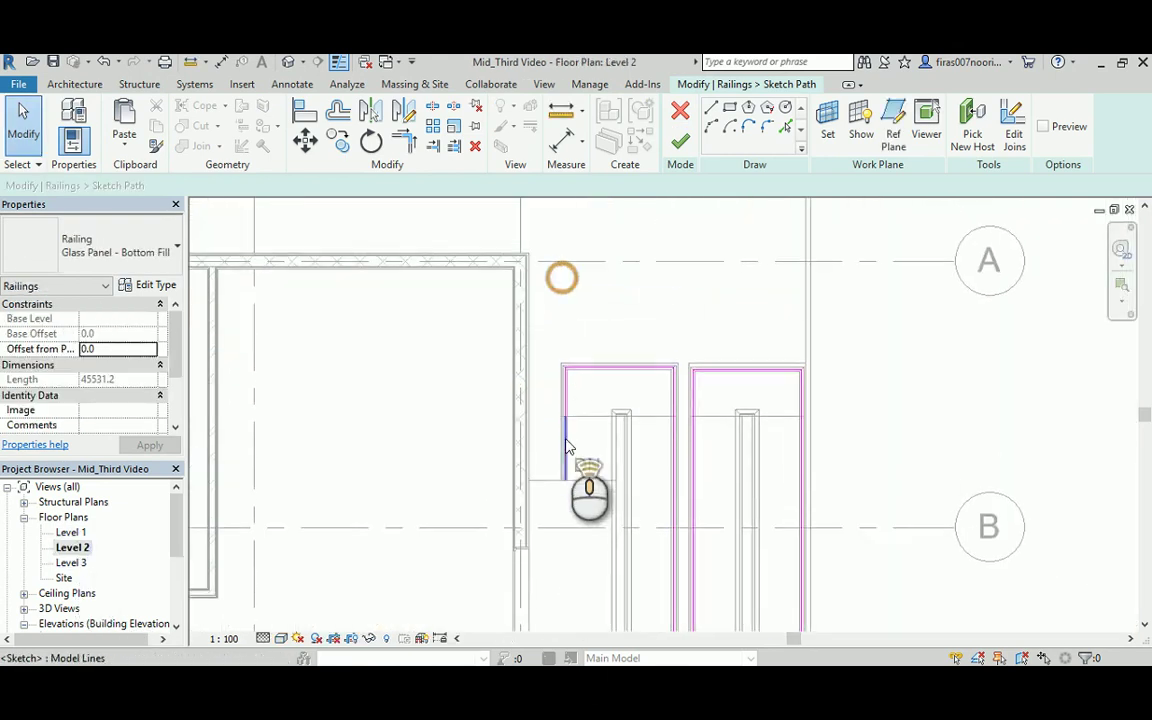
scroll(568, 450, up, 3)
click(710, 110)
scroll(571, 597, up, 2)
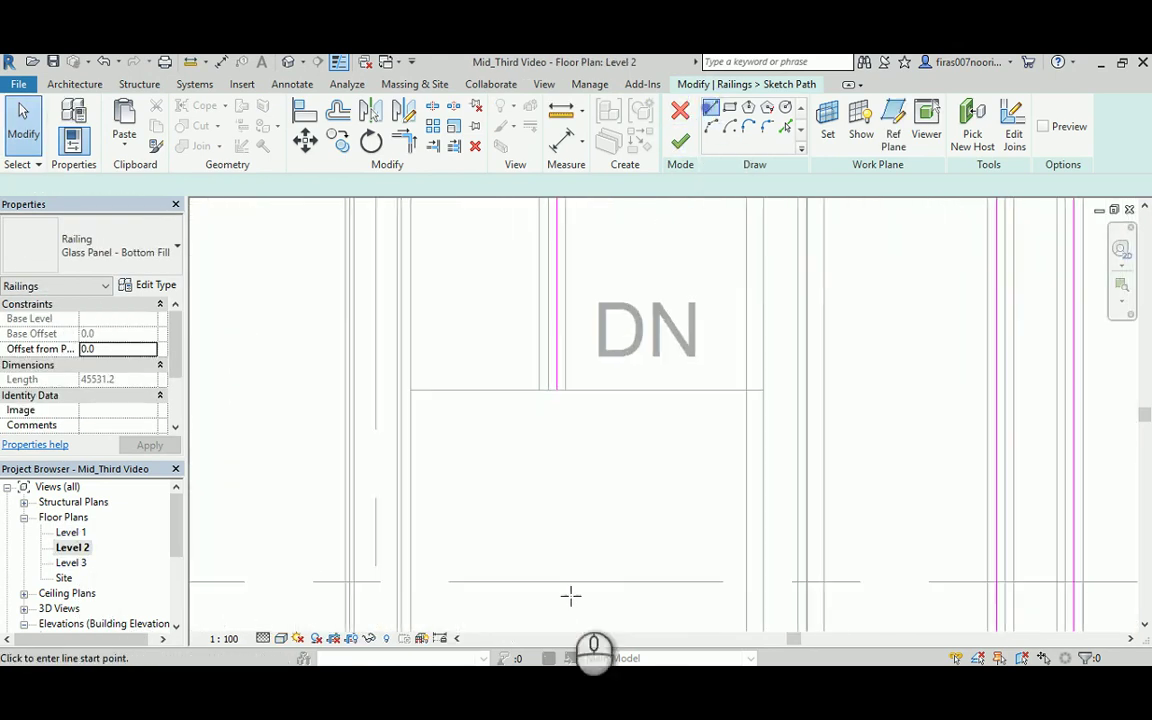
scroll(556, 351, up, 2)
click(550, 358)
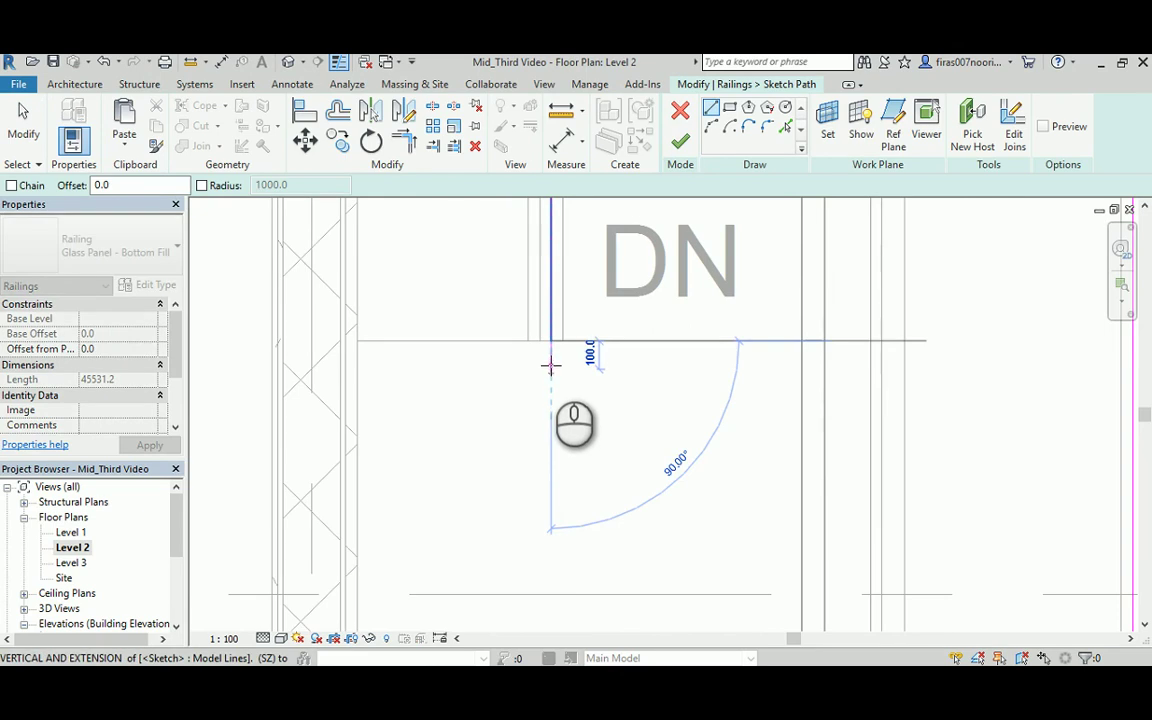
click(550, 363)
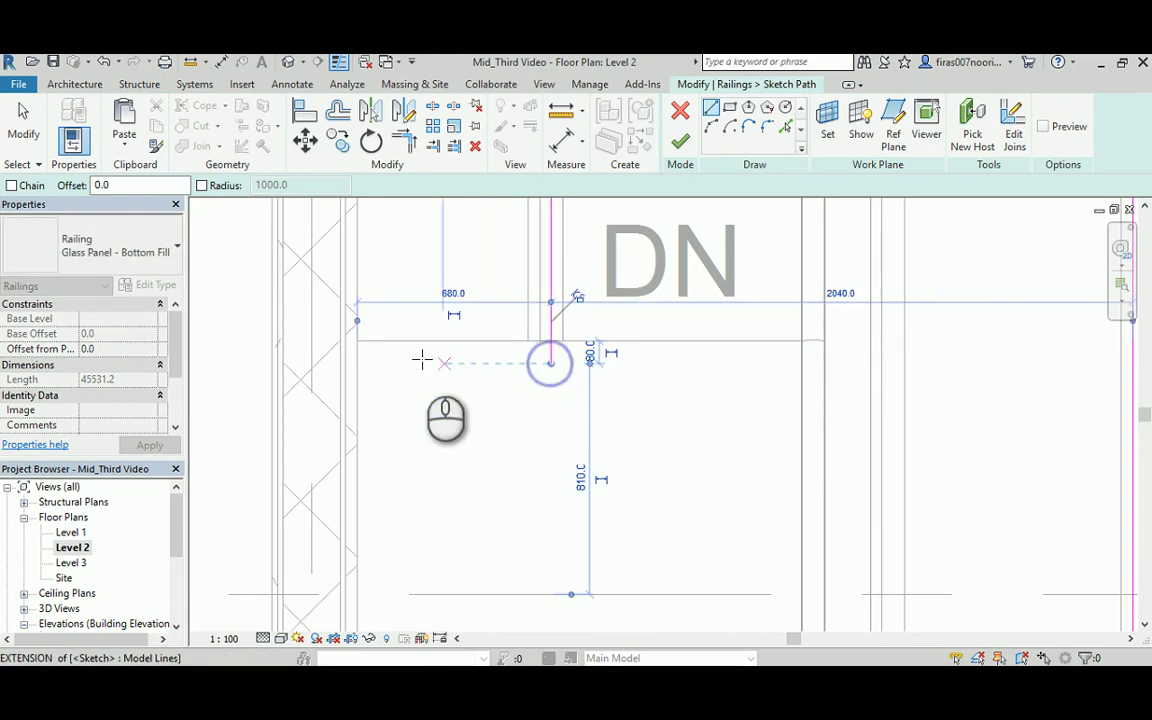
Draw a 680 mm path line from the extension's end to the building wall and finish the railing.
click(709, 110)
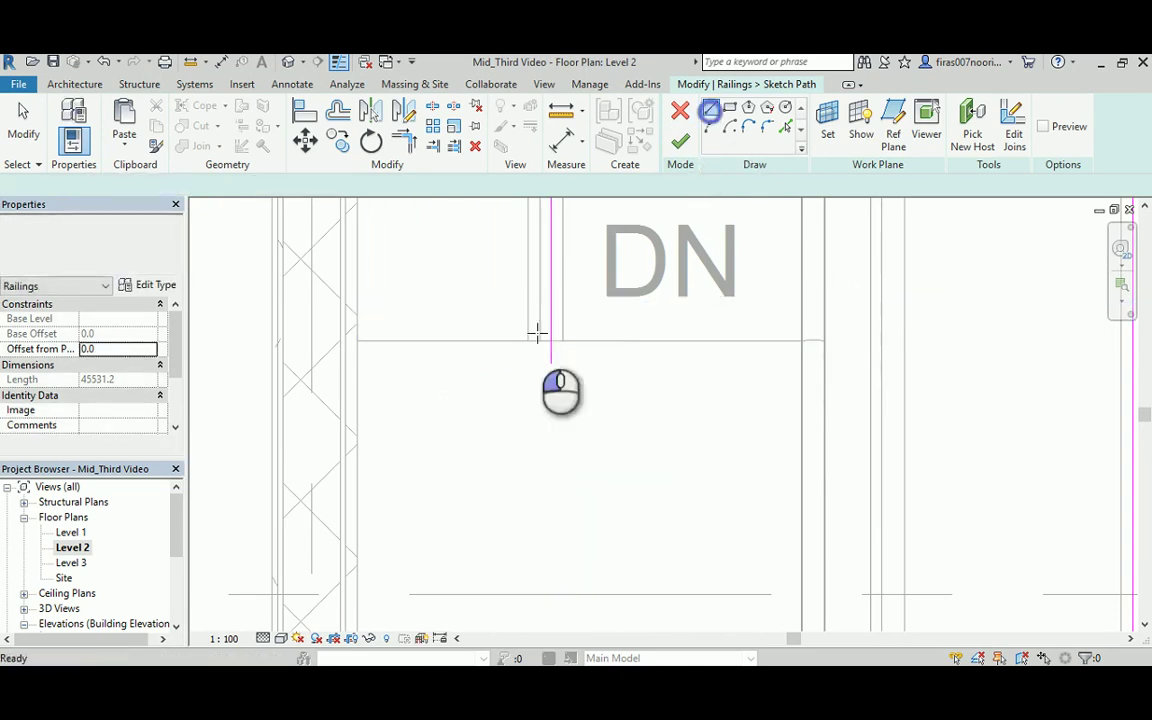
click(358, 363)
click(680, 141)
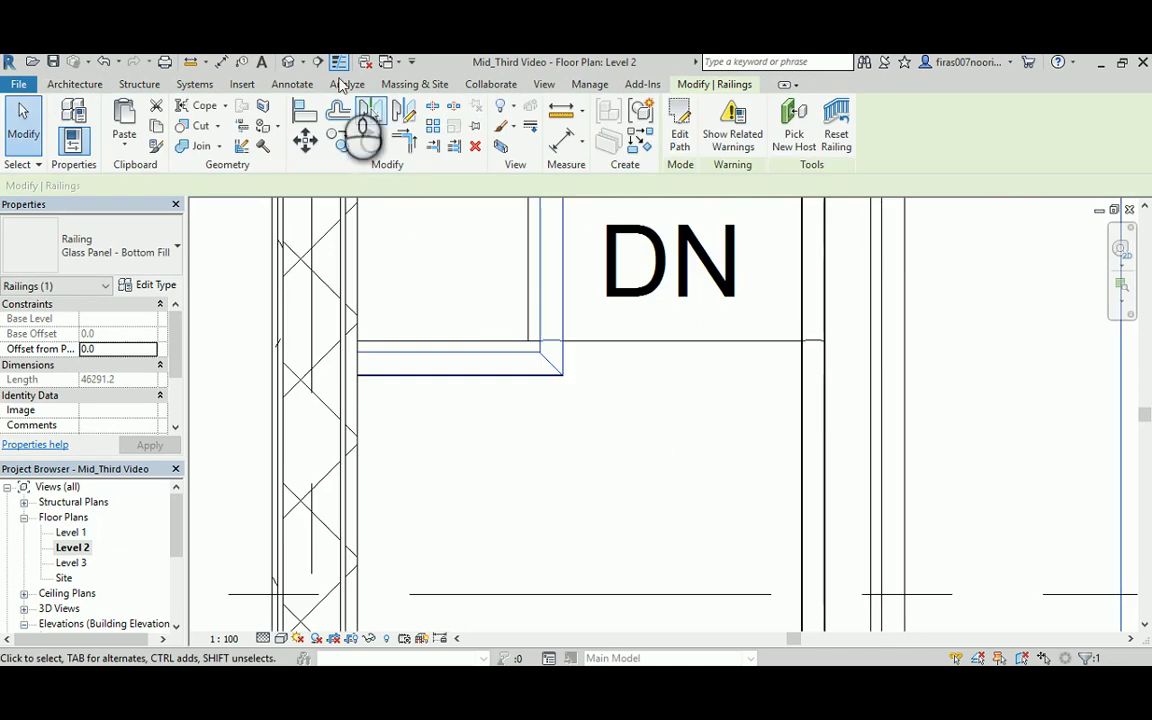
Examine the railing's return to the wall and the whole ramp from the front in the 3D view.
click(287, 62)
scroll(519, 410, up, 6)
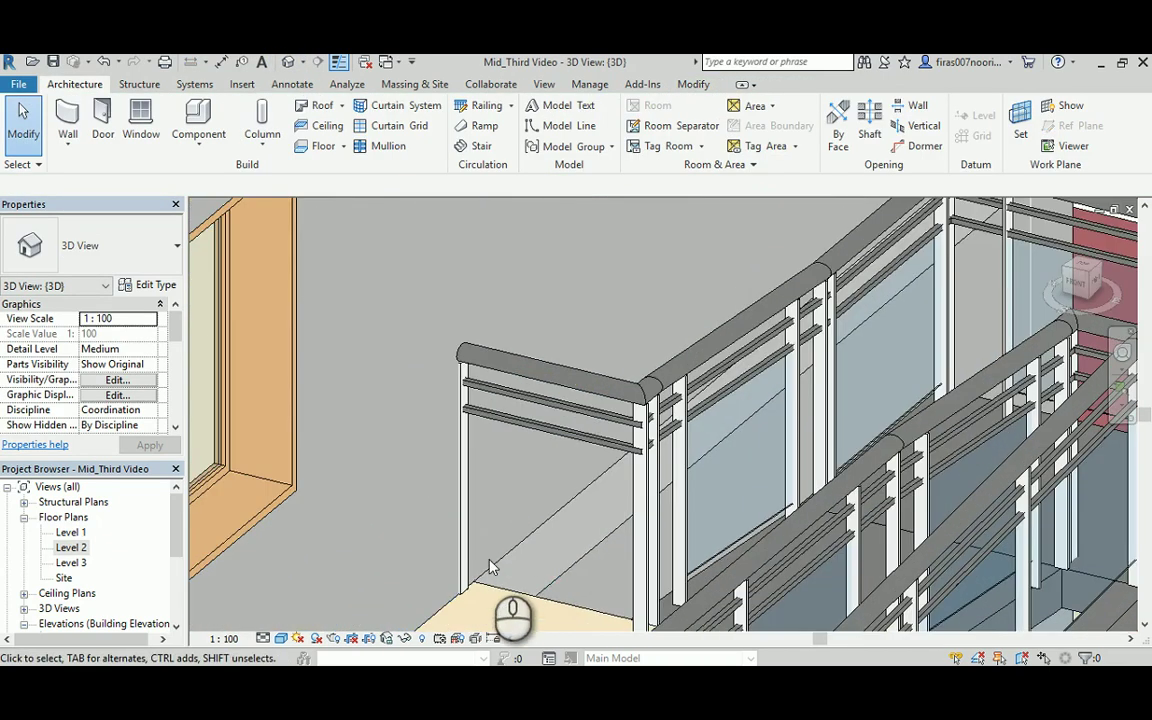
scroll(660, 238, down, 6)
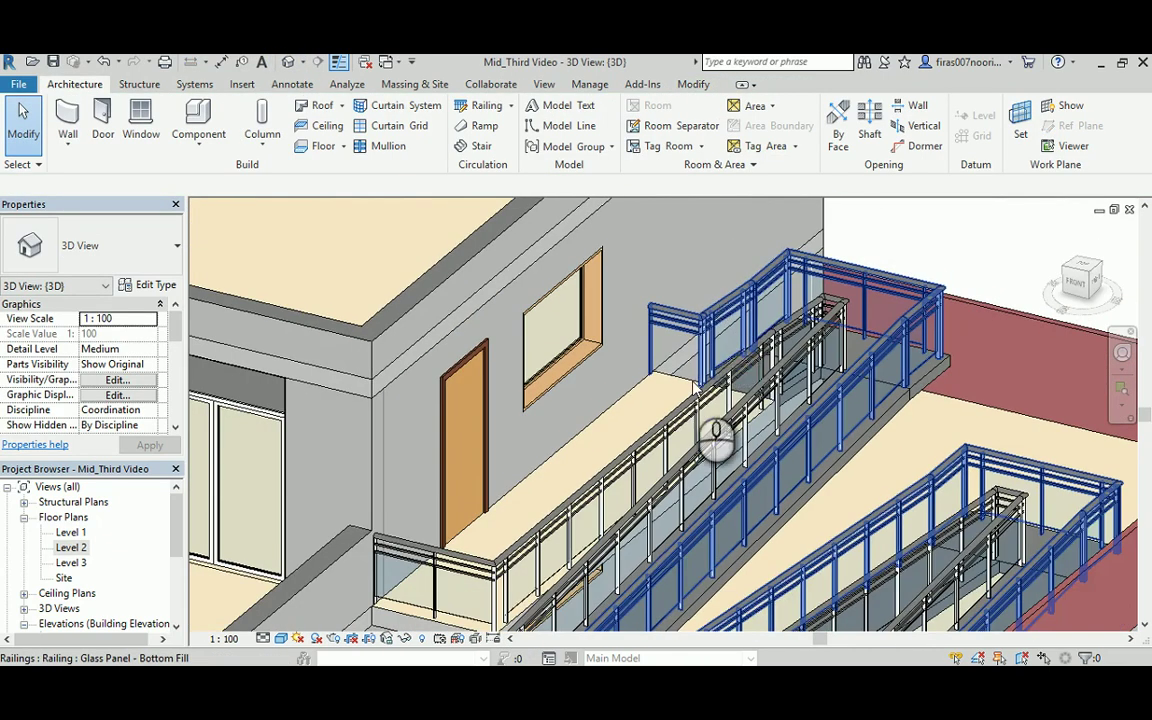
shift+middle_drag(680, 390, 228, 540)
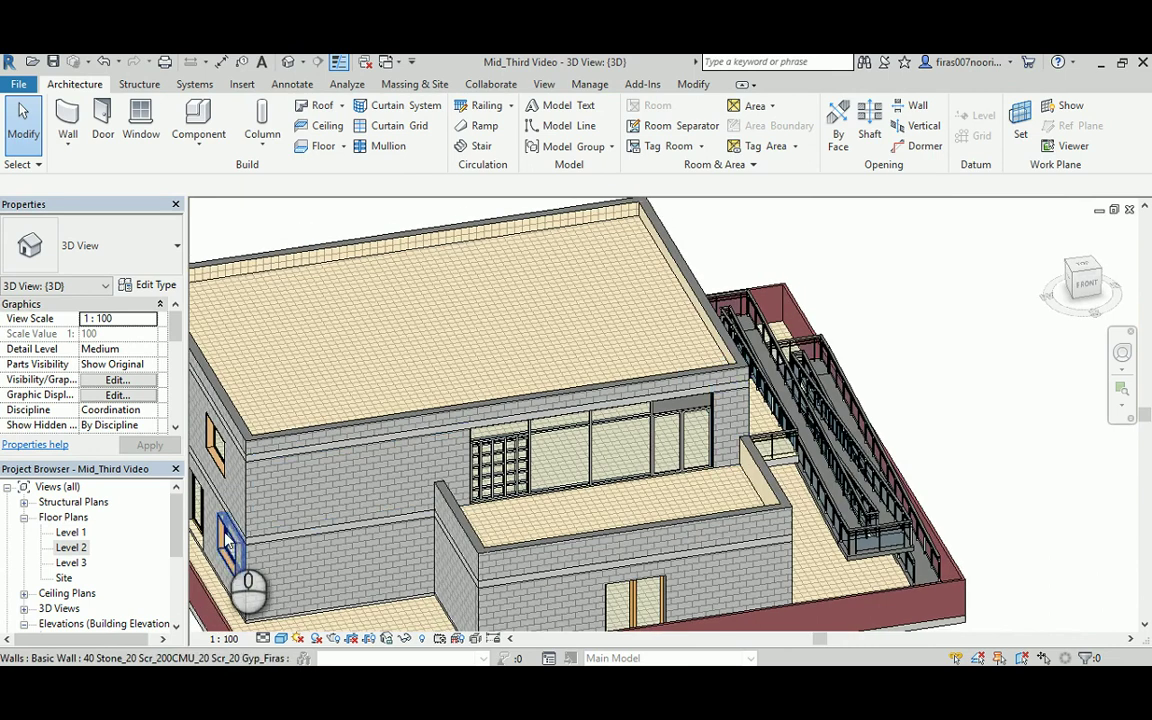
Open the Level 1 plan at the room beside grids A and 4 and check the stair dimensions in the lecture's Level 1 drawing.
double_click(72, 533)
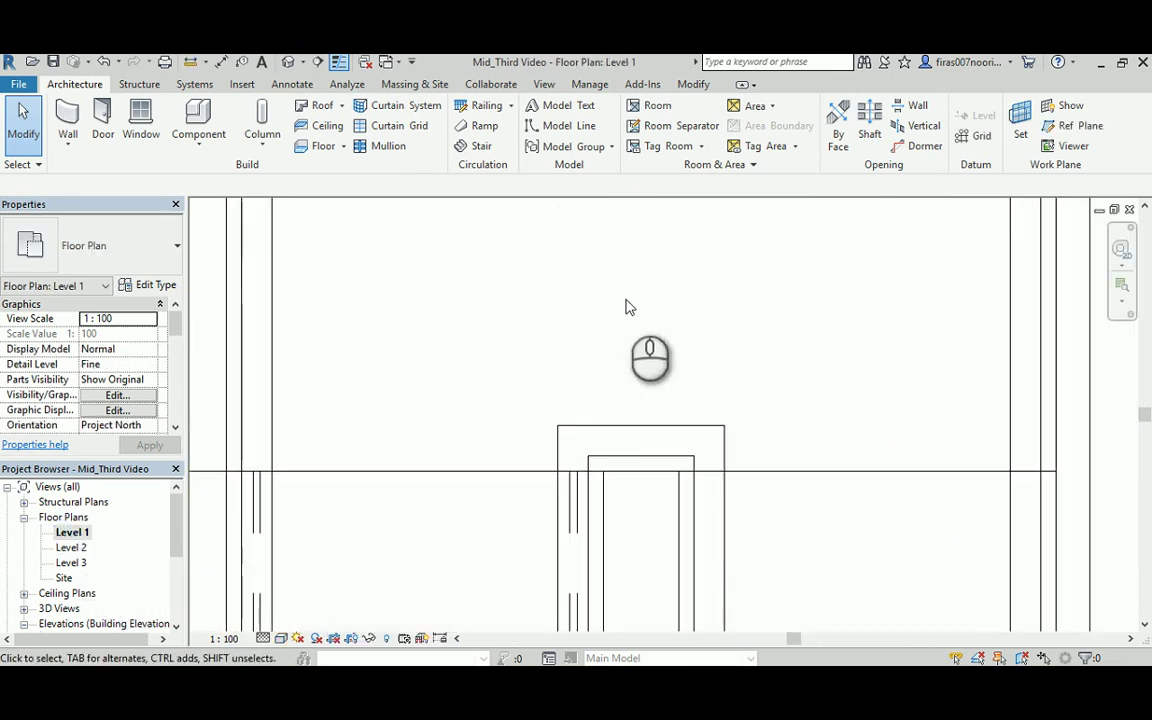
click(625, 300)
scroll(658, 397, up, 2)
scroll(659, 390, down, 2)
middle_drag(659, 390, 878, 340)
scroll(734, 343, down, 4)
scroll(551, 336, down, 1)
middle_drag(553, 336, 747, 394)
scroll(592, 359, up, 1)
key(alt+Tab)
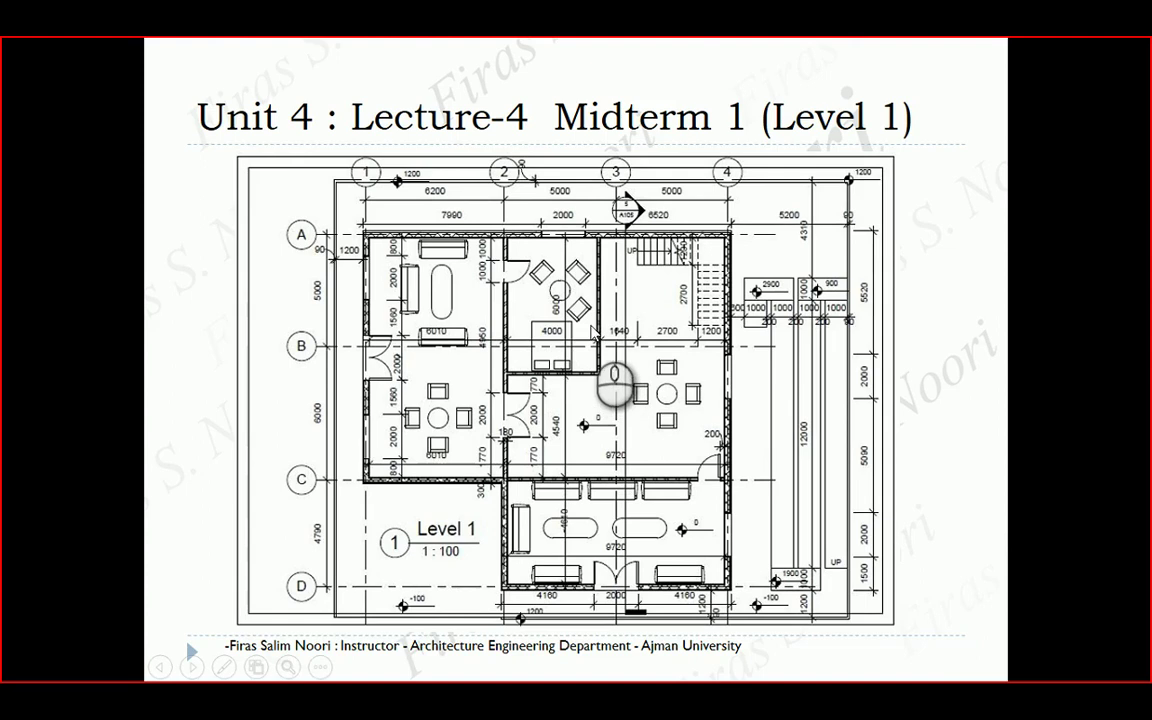
ctrl+scroll(668, 277, up, 2)
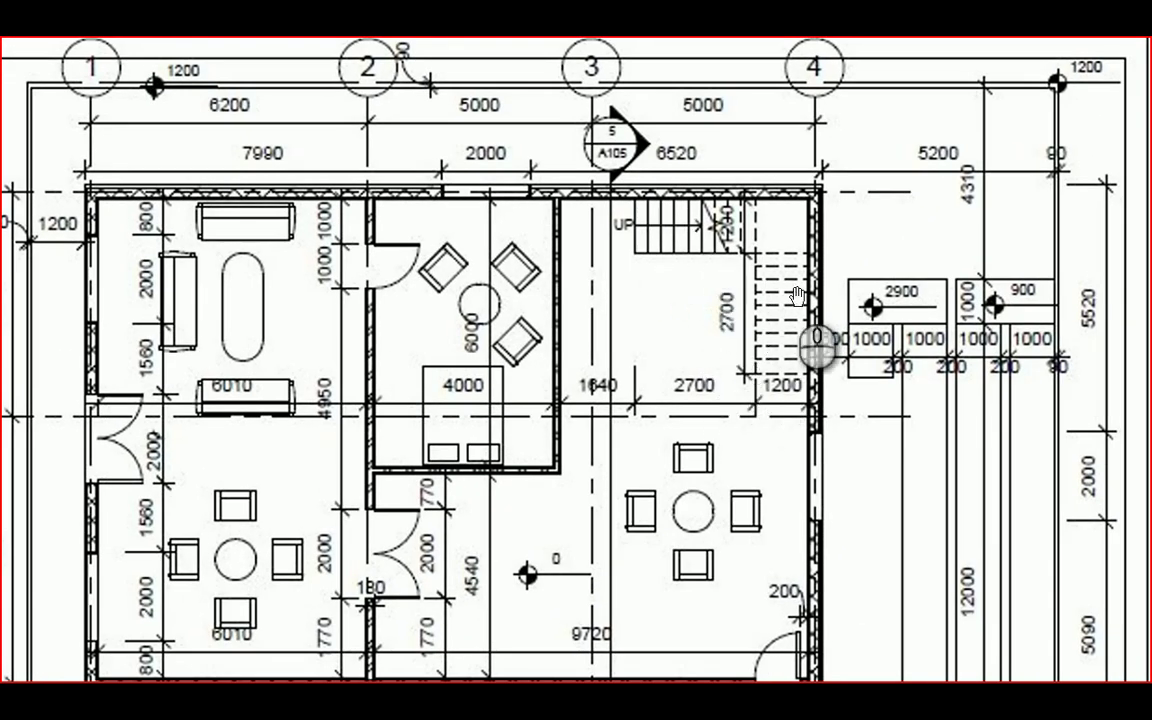
key(alt+Tab)
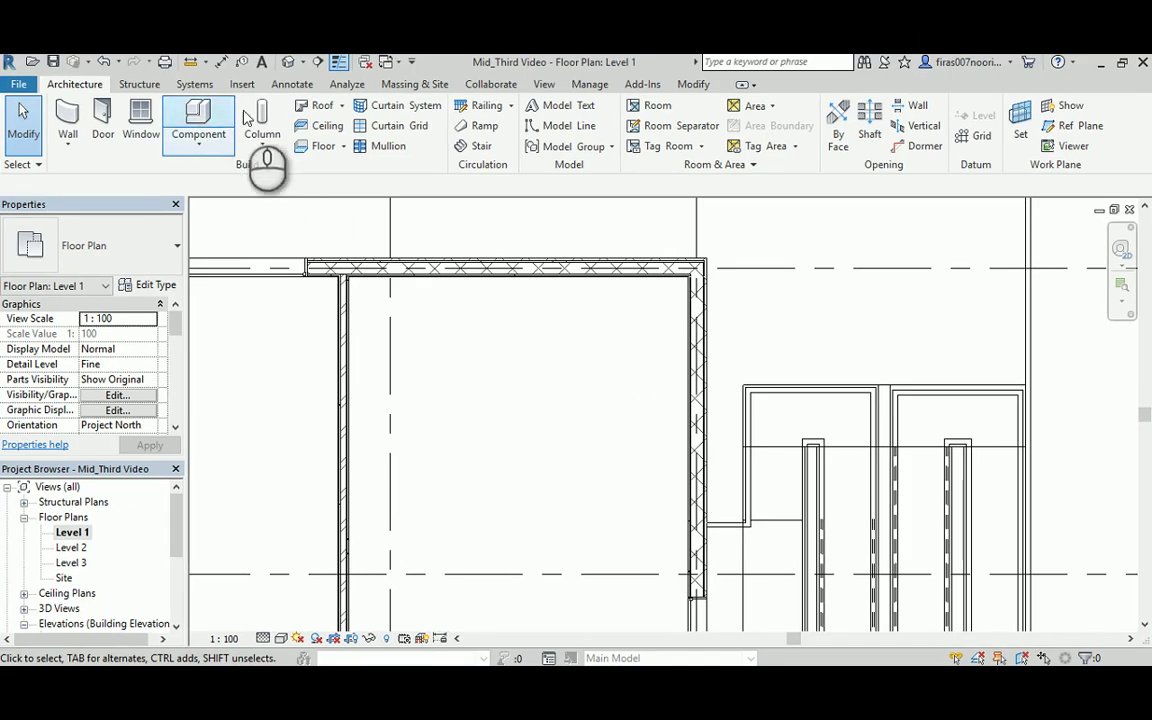
Add detail lines offset 1200 mm inside the room's upper and right-hand walls, plus lines offset 2700 mm from those two.
click(290, 84)
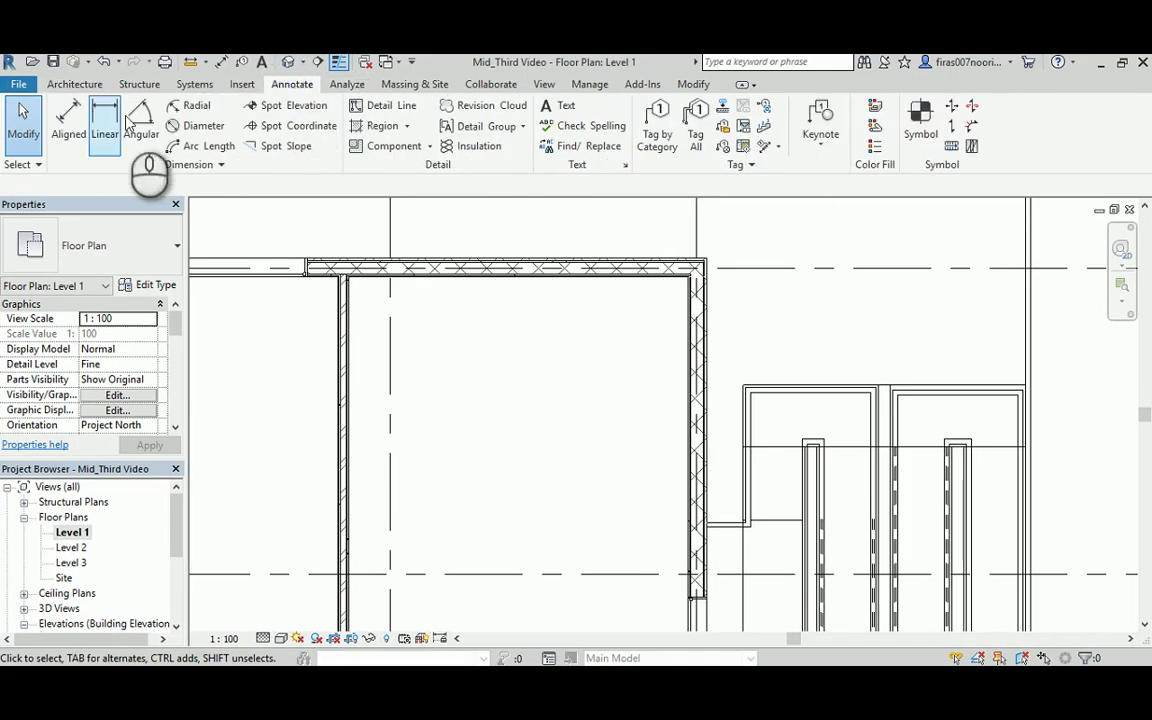
click(385, 106)
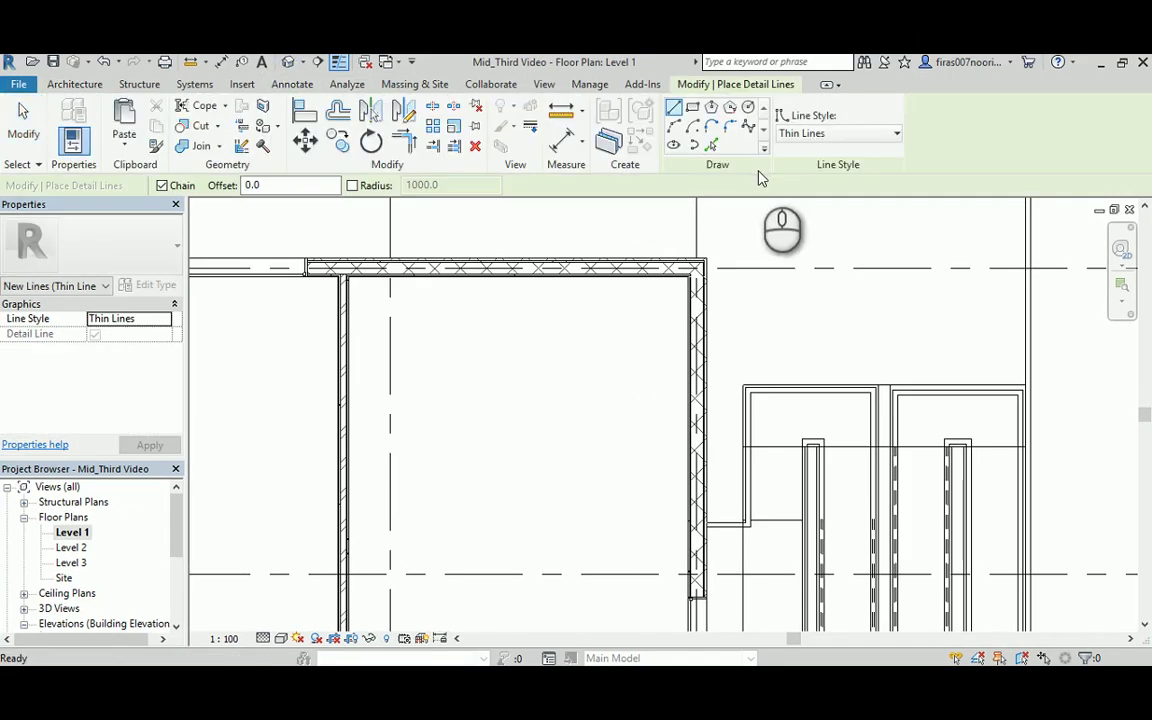
click(711, 146)
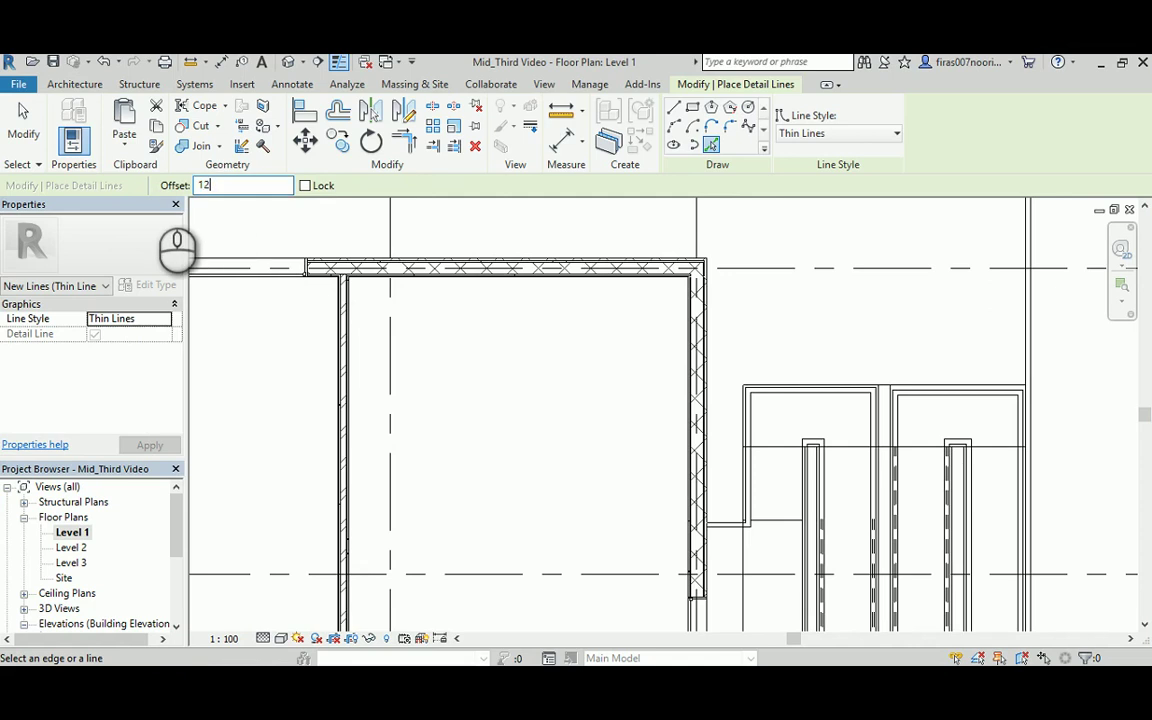
click(503, 290)
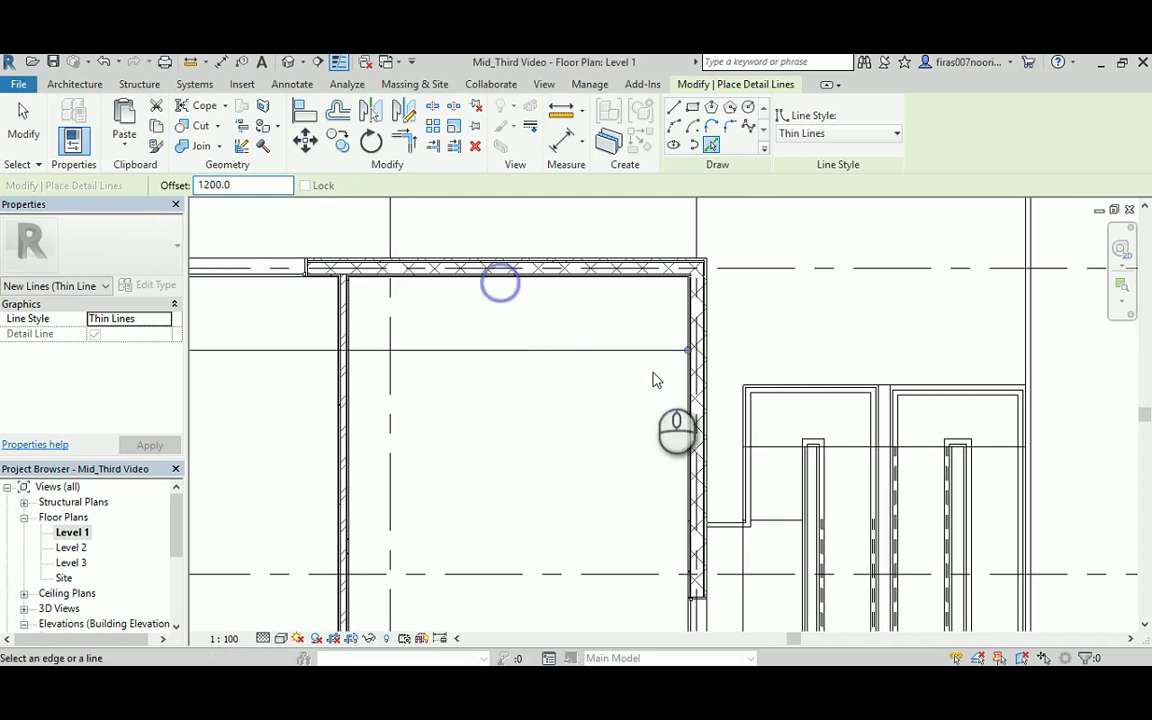
click(686, 385)
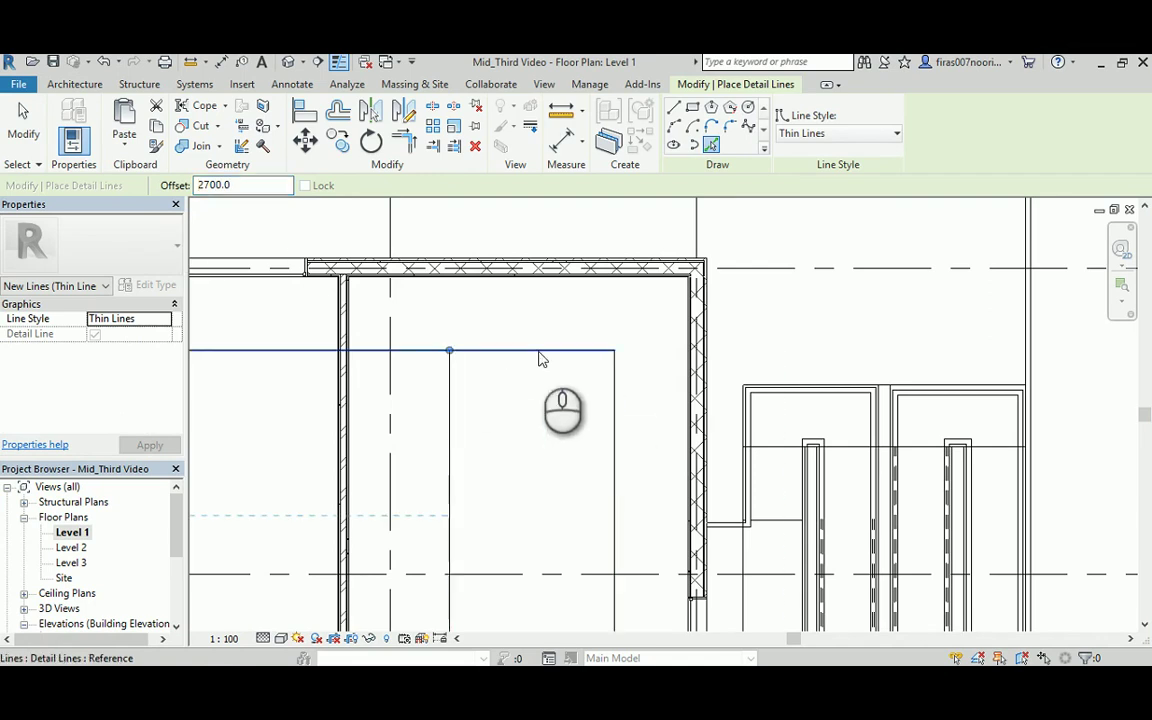
key(Escape)
key(Escape)
Extend the lower horizontal detail line to the right-hand wall and the leftmost vertical detail line to the upper wall.
click(427, 515)
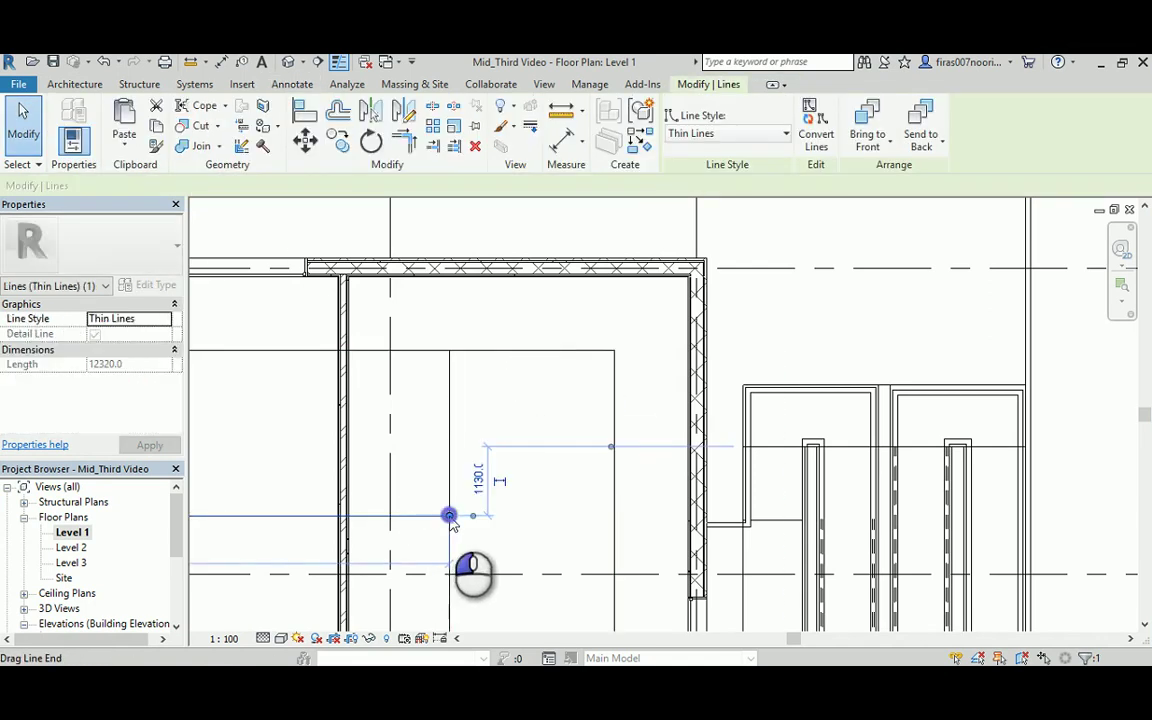
drag(452, 515, 686, 517)
click(450, 386)
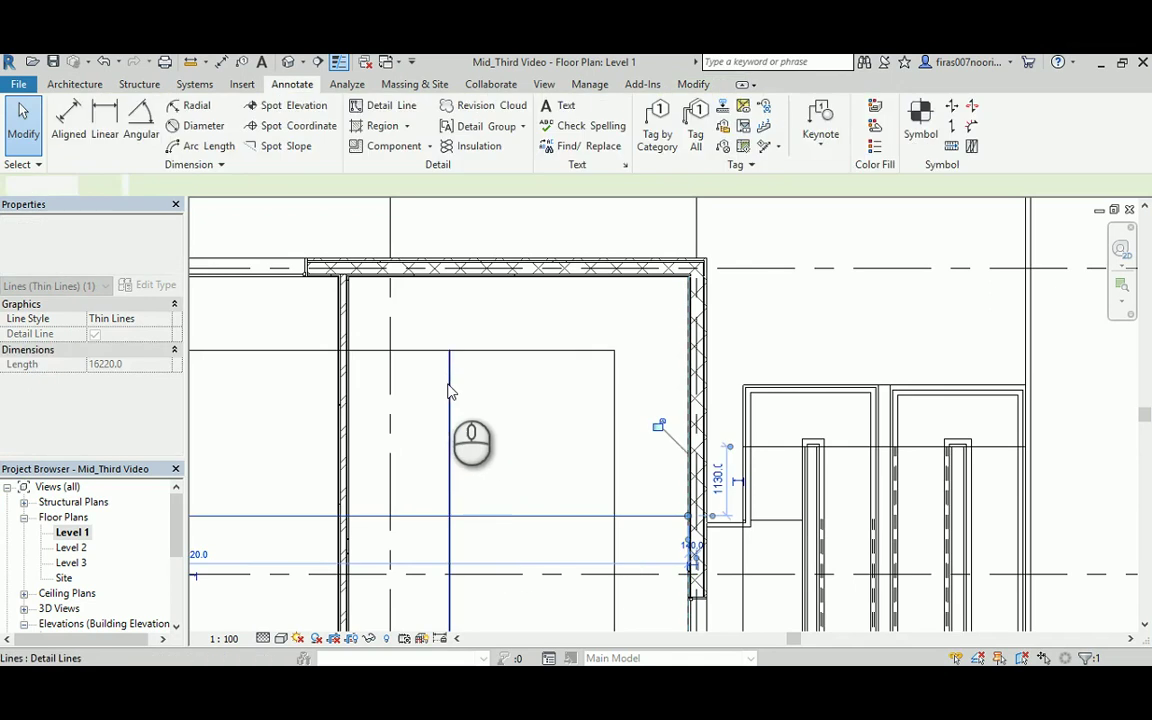
drag(450, 350, 453, 279)
key(Escape)
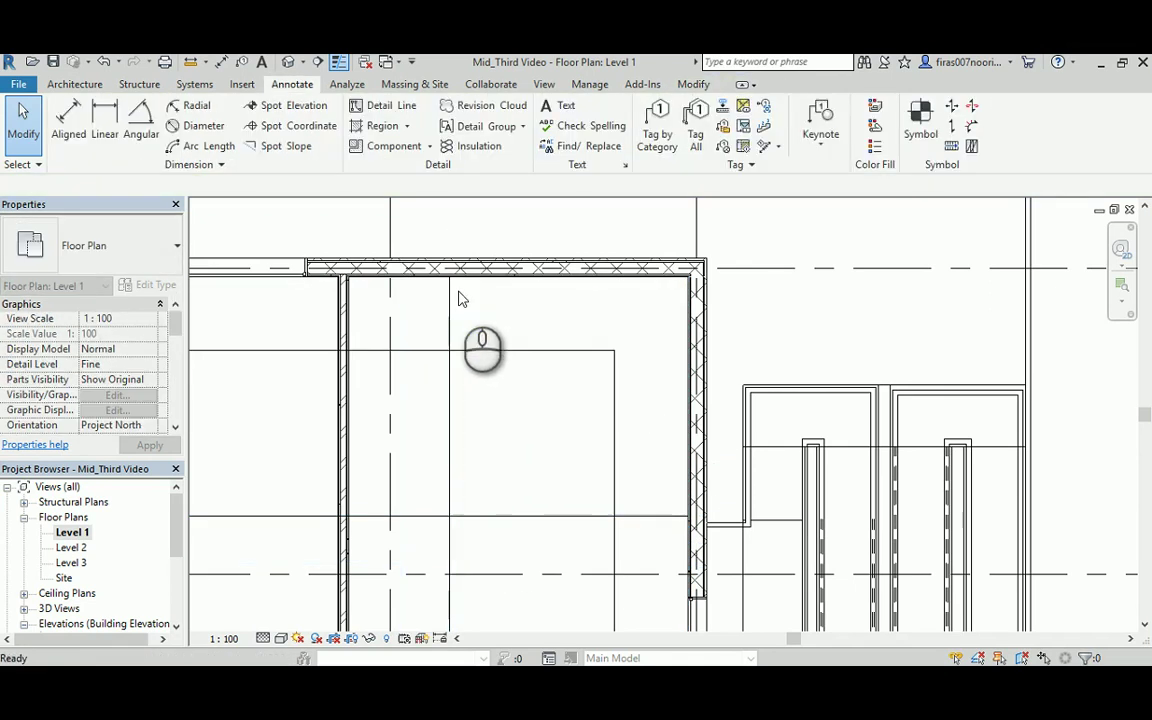
Trim the detail lines at their corners into an L-shaped stair outline against the two walls.
key(t)
key(r)
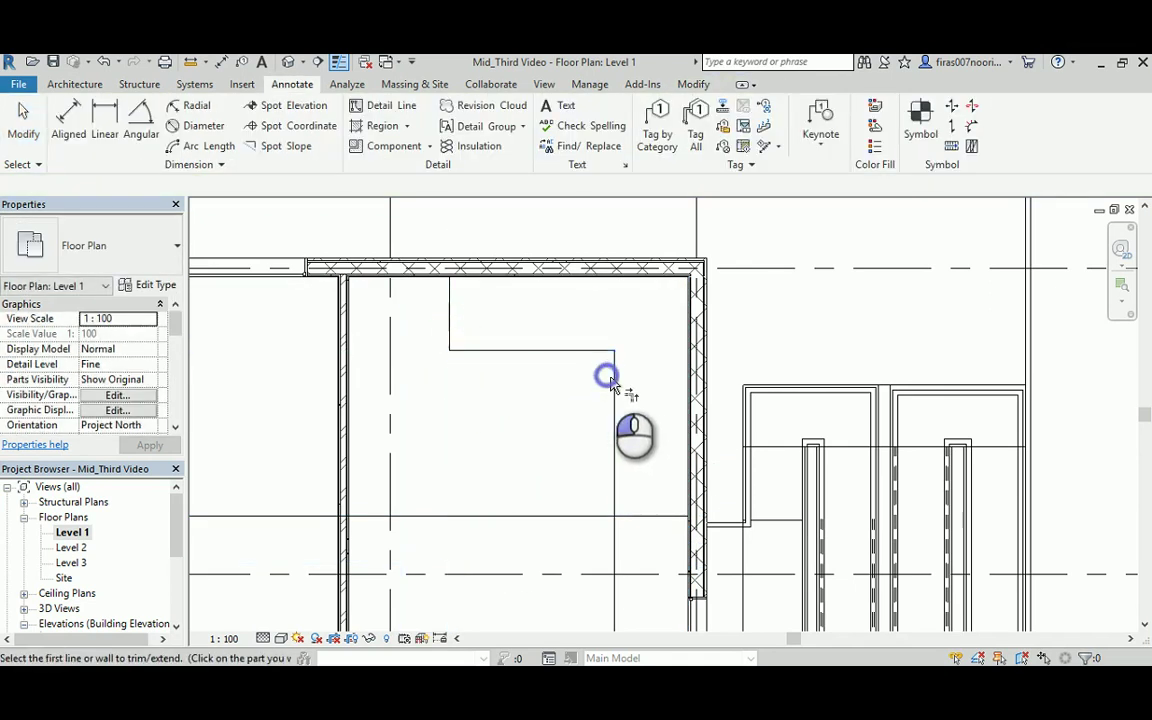
click(622, 518)
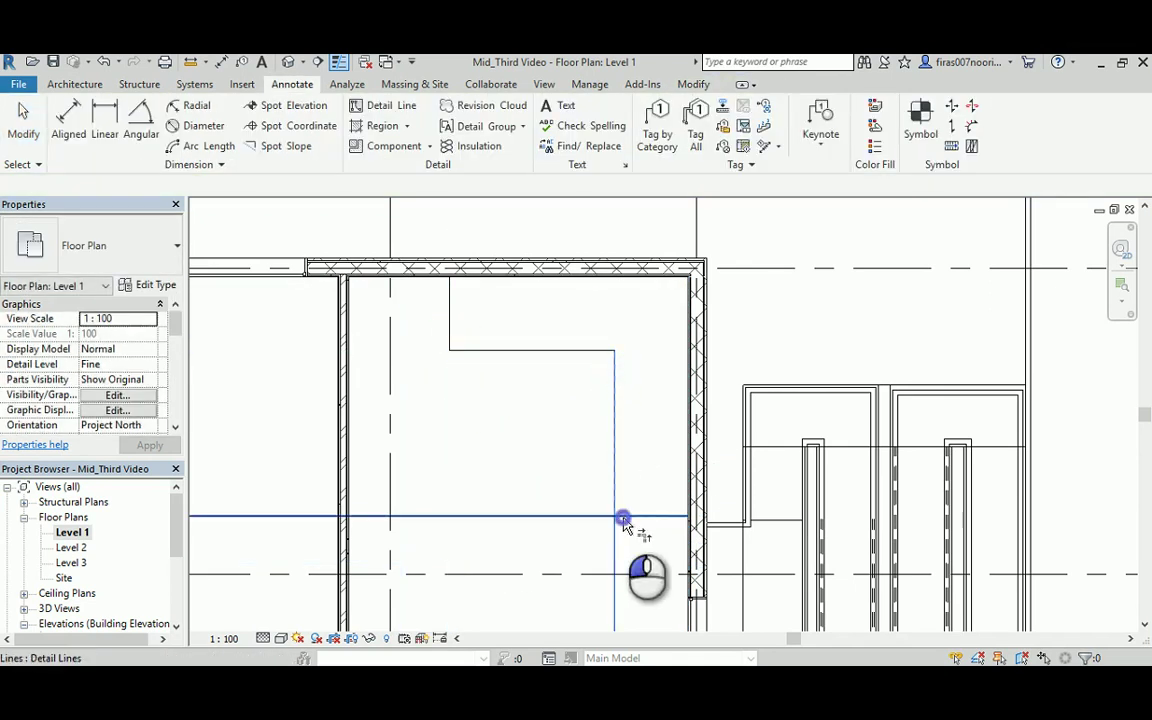
Draw detail lines from the outline's inner corner to the upper wall and to the right-hand wall, marking the corner landing.
click(390, 108)
click(614, 350)
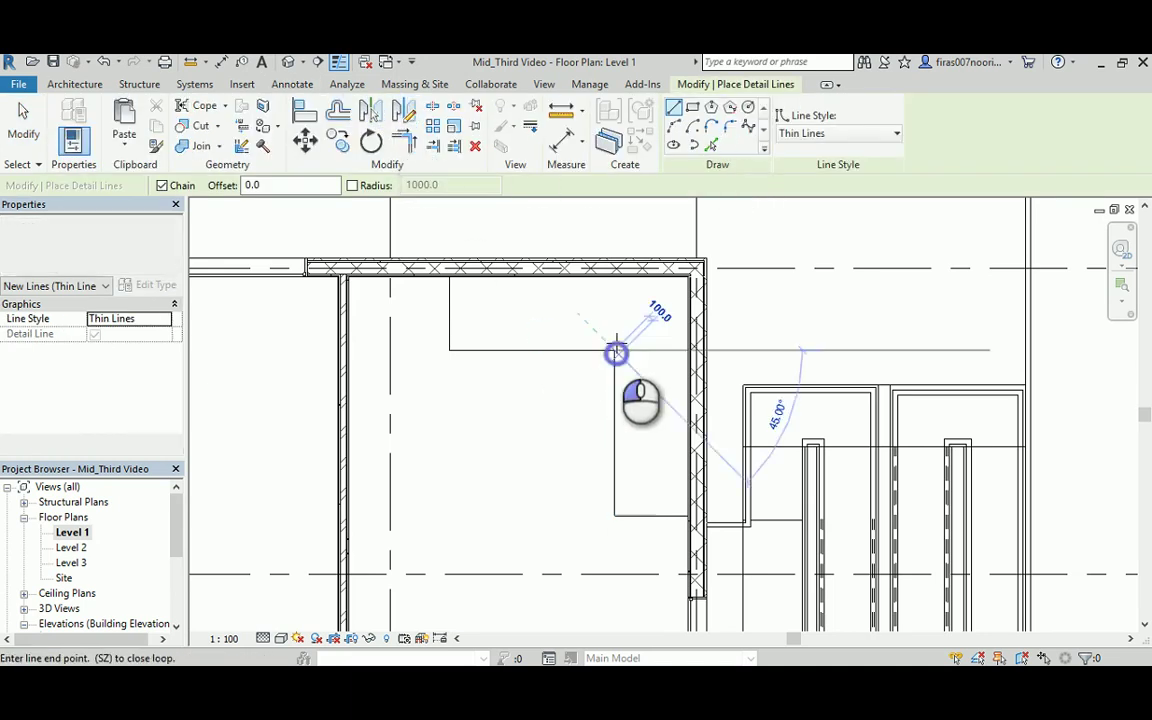
click(612, 277)
click(613, 351)
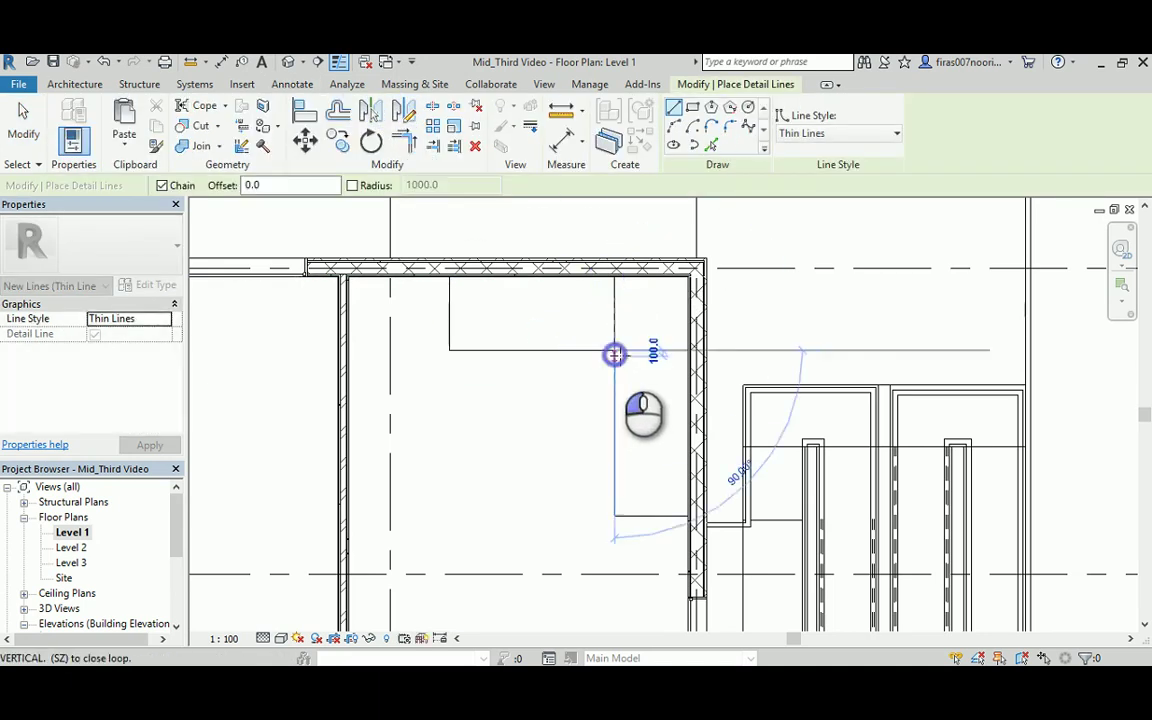
click(686, 349)
key(Escape)
key(Escape)
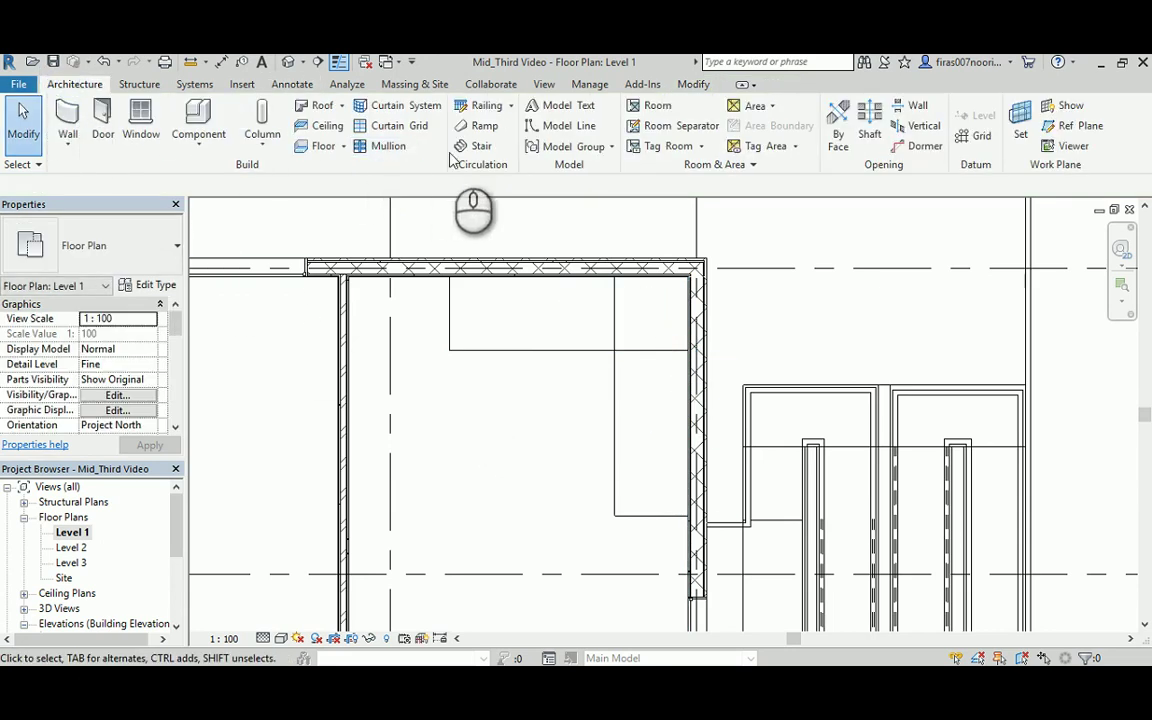
Start a Cast-In-Place Monolithic Stair and place its first 2520 mm run of 10 risers along the upper wall, starting at the outline's left end.
click(470, 146)
click(148, 248)
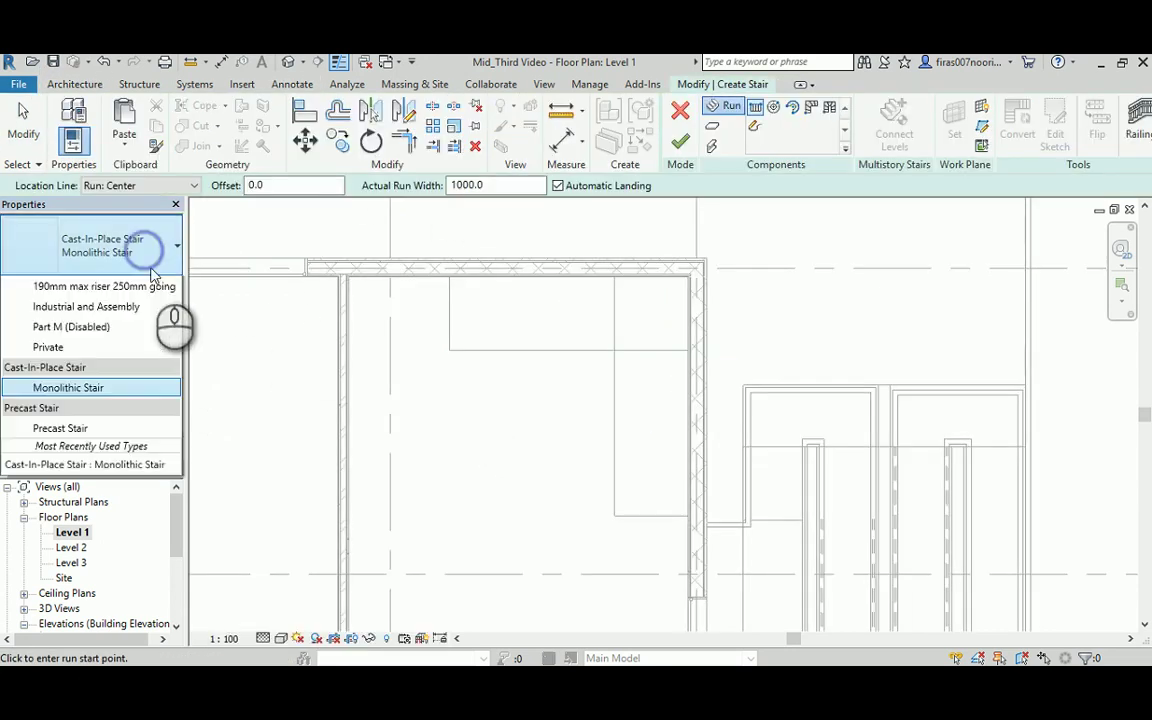
click(80, 428)
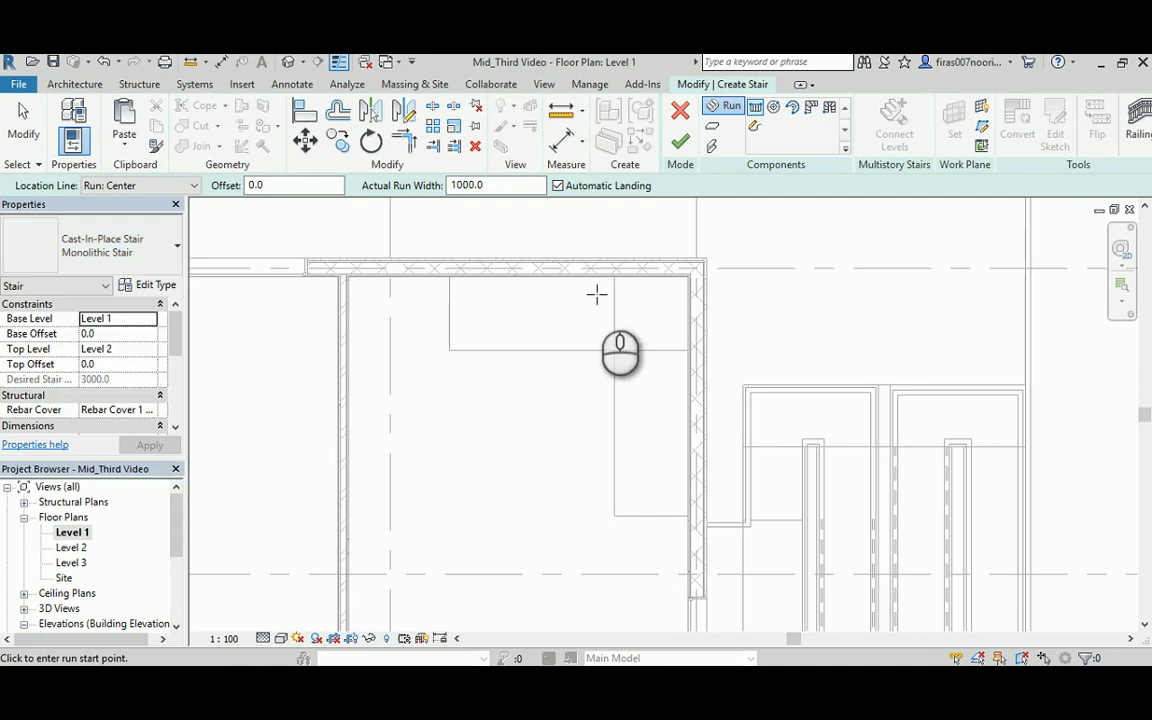
click(724, 107)
click(450, 311)
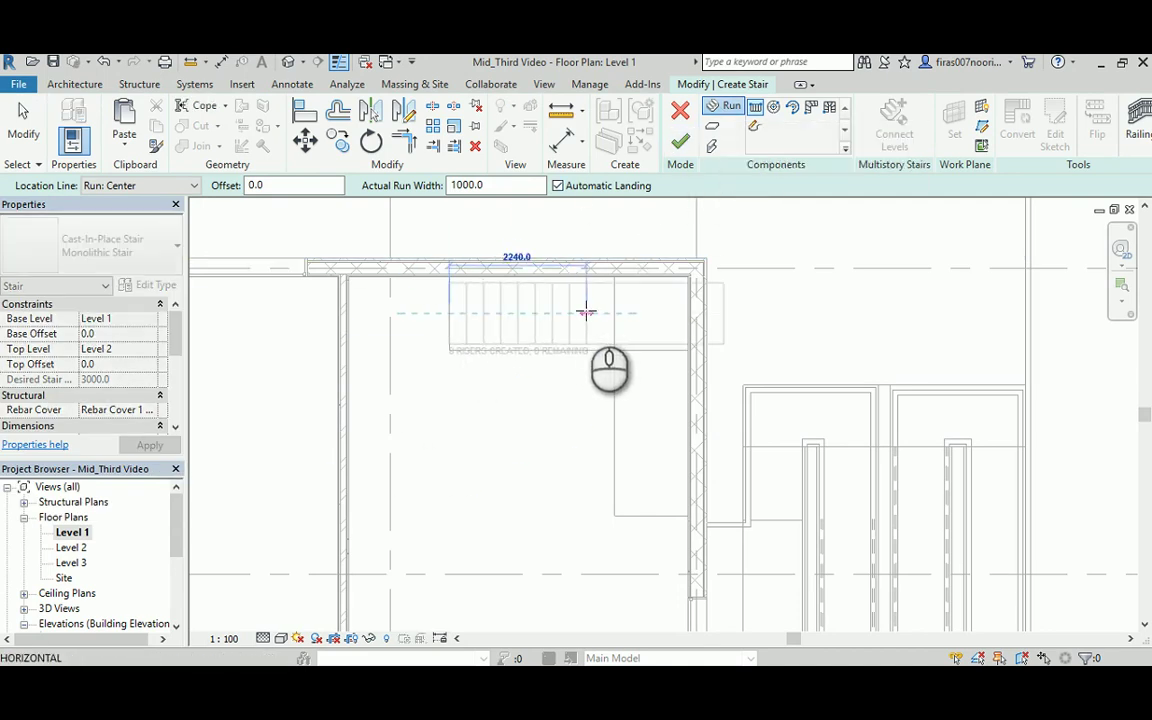
scroll(595, 313, up, 3)
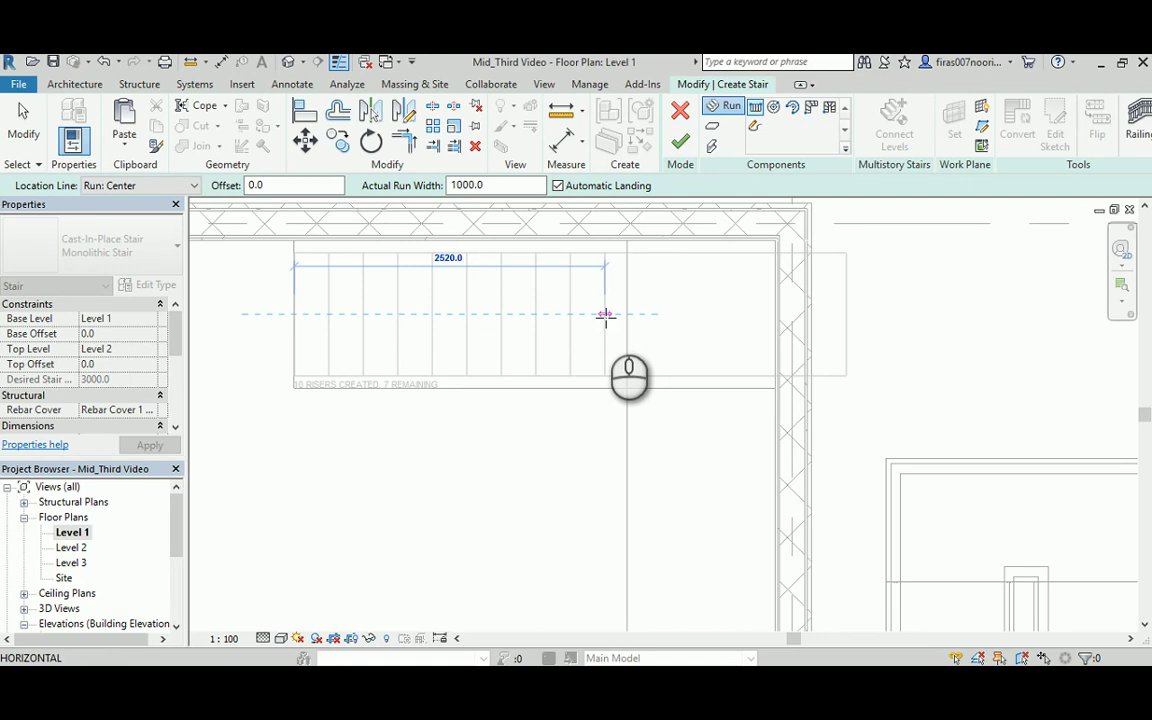
click(604, 317)
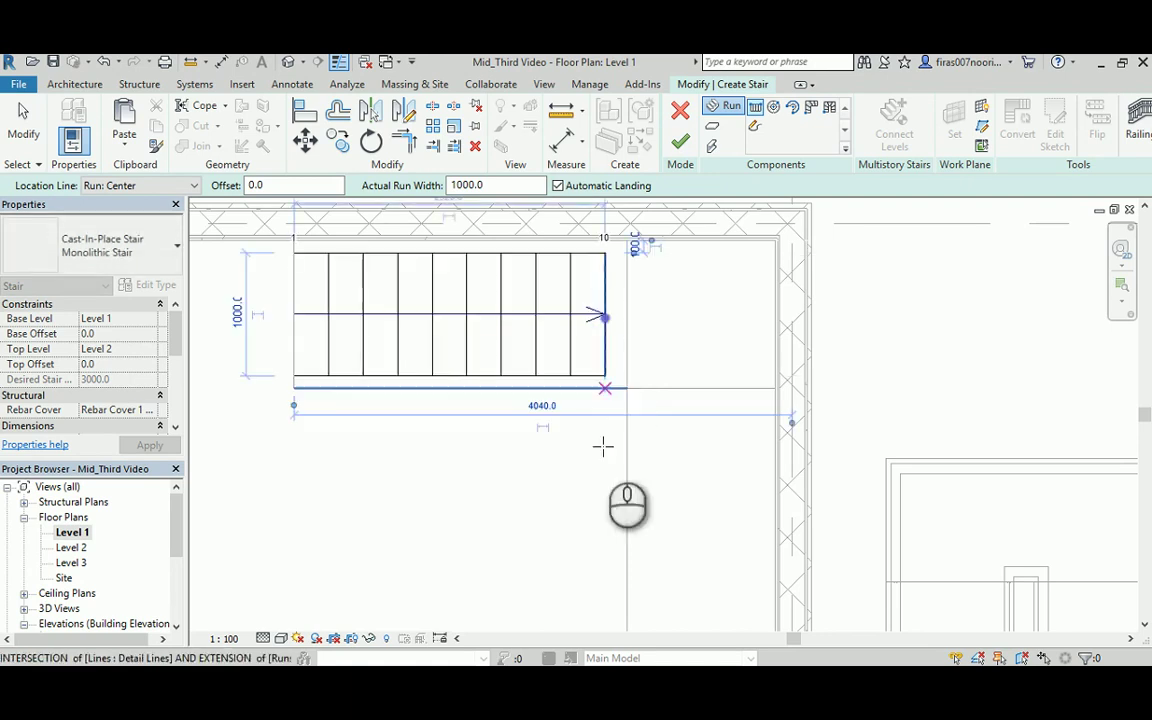
Place the second run of 7 risers along the right-hand wall, heading down from the corner landing.
click(700, 388)
middle_drag(697, 588, 662, 465)
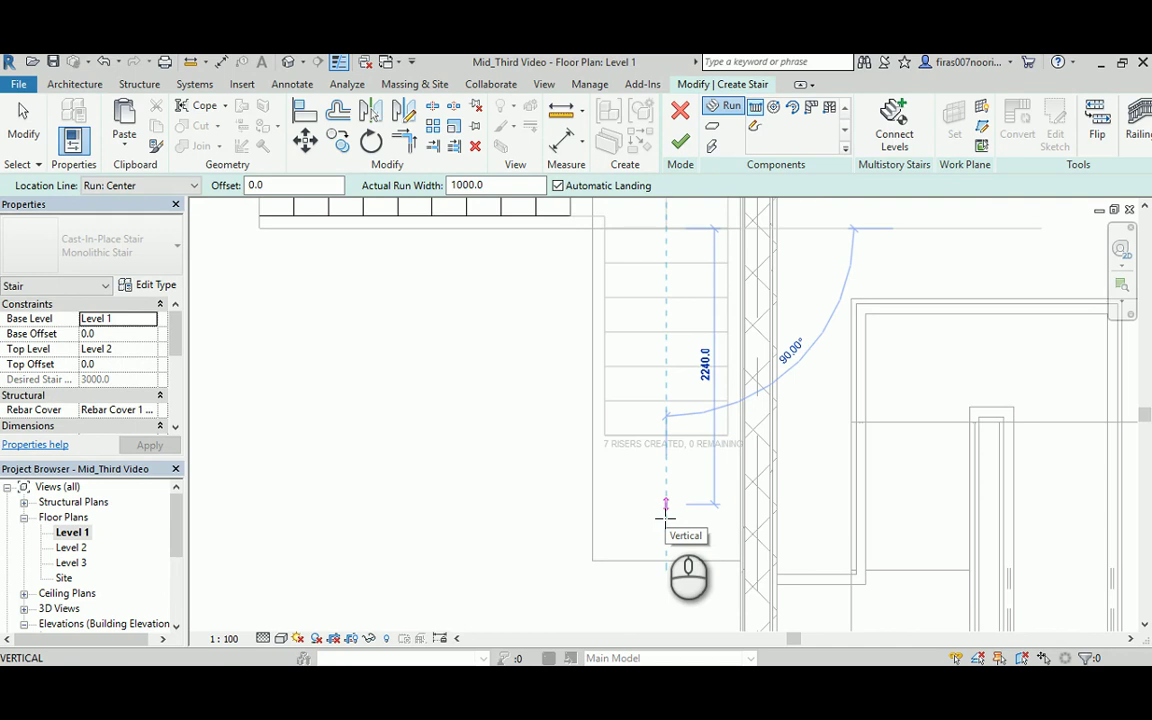
click(665, 518)
key(Escape)
middle_drag(509, 362, 518, 497)
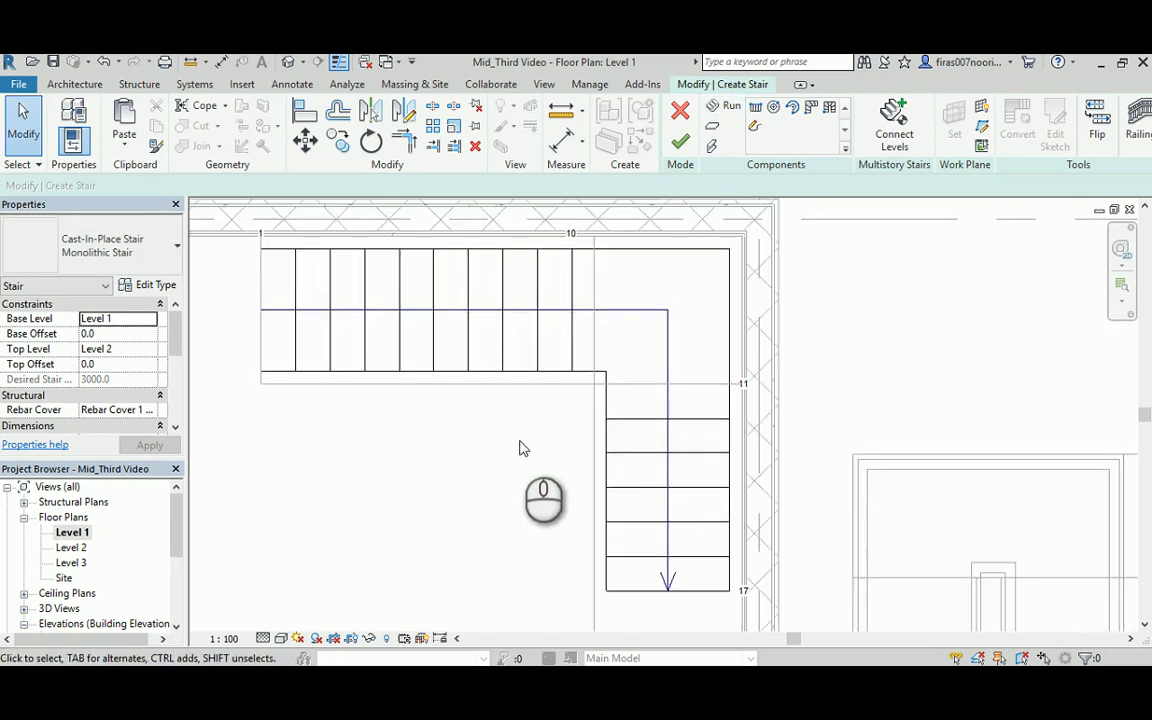
Shift the corner landing's edge beside the first run onto the vertical guide line.
scroll(577, 333, up, 2)
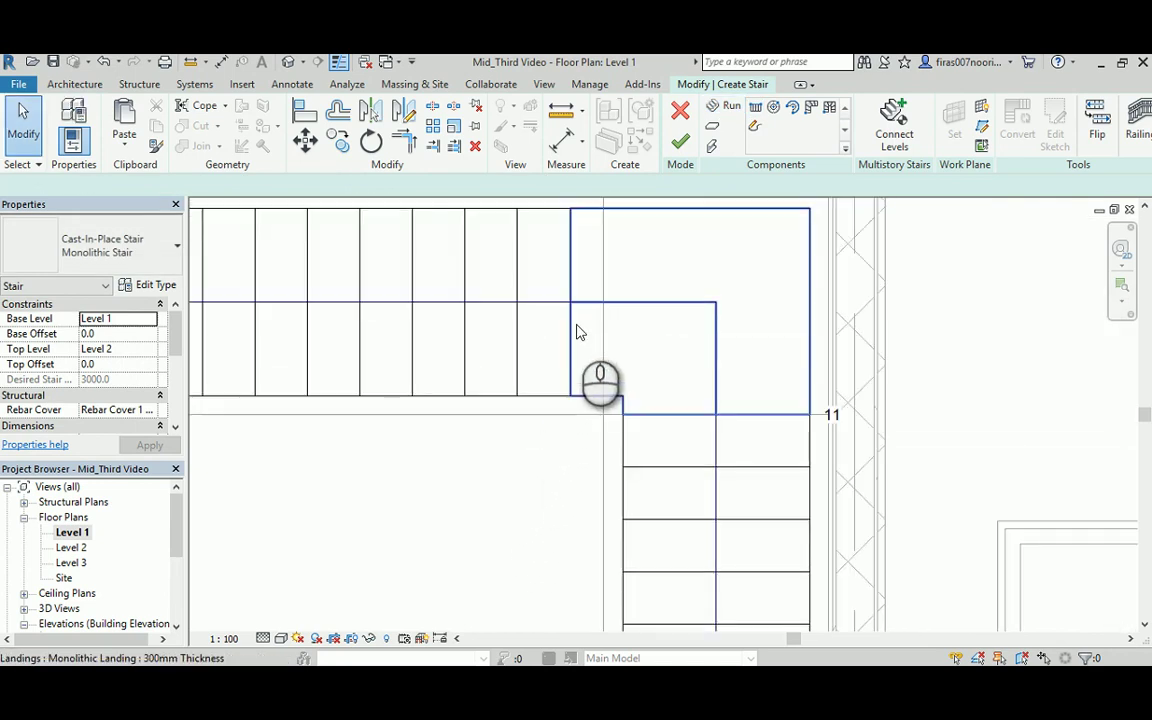
click(577, 333)
drag(566, 305, 603, 305)
click(517, 500)
scroll(568, 411, down, 2)
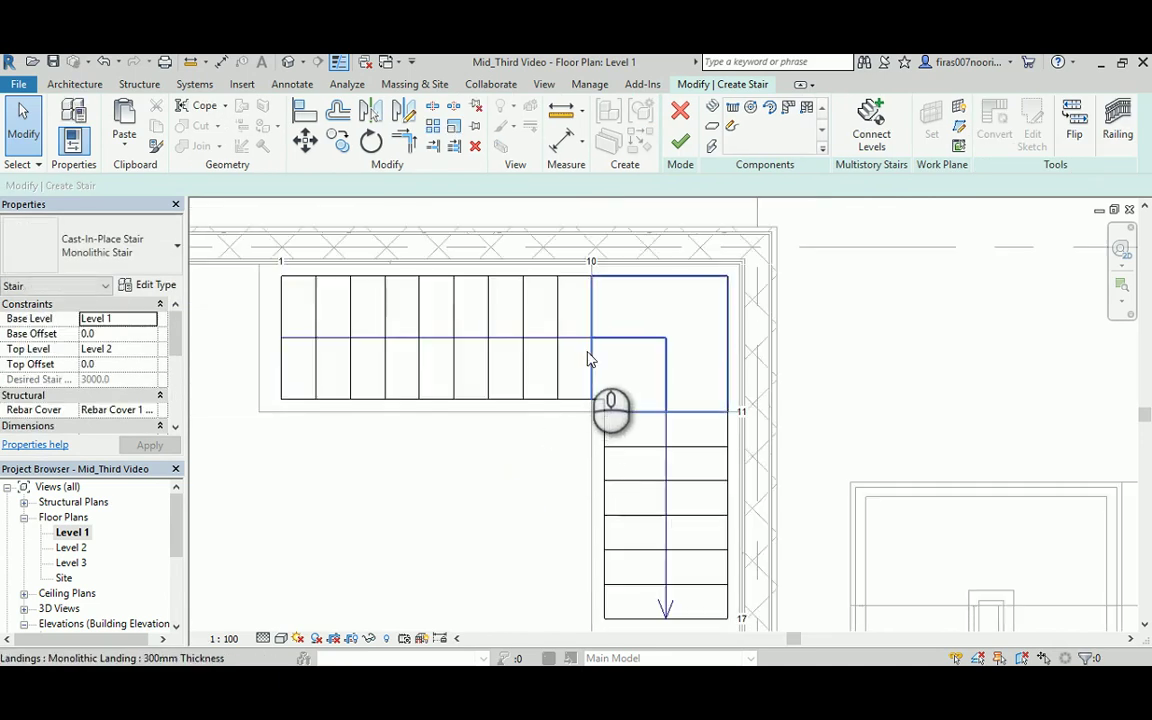
middle_drag(540, 530, 541, 481)
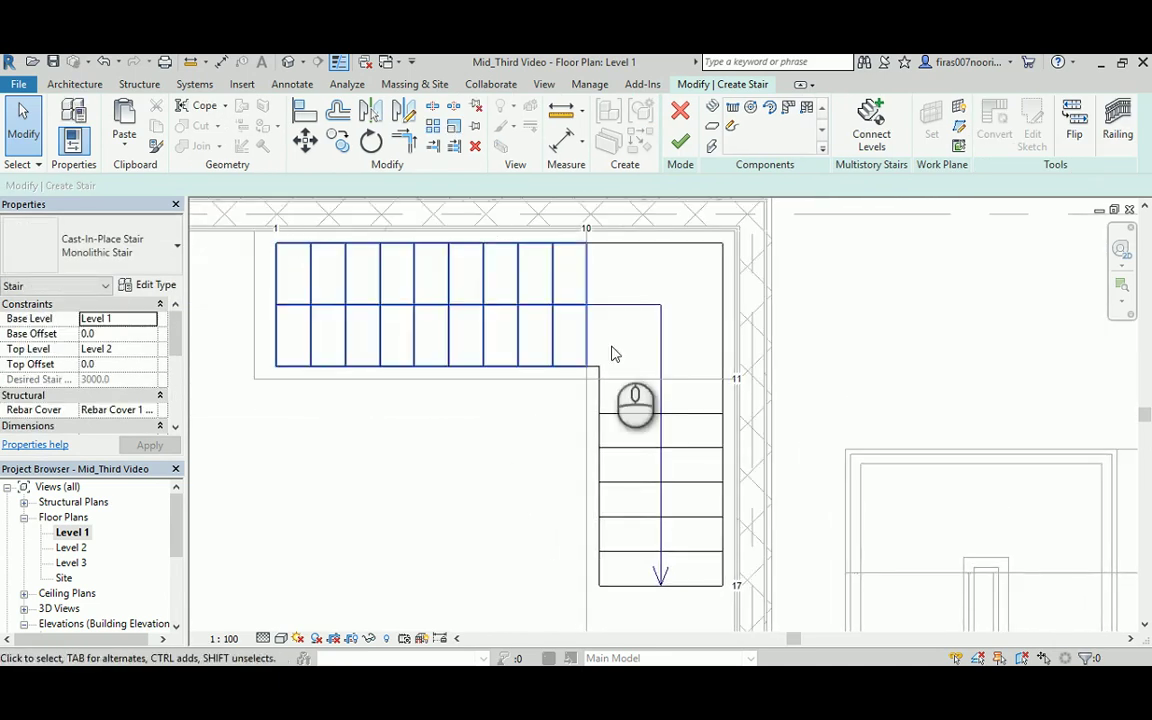
Lengthen the run along the right-hand wall by one tread at its free end, giving it eight risers.
middle_drag(681, 562, 658, 470)
click(648, 462)
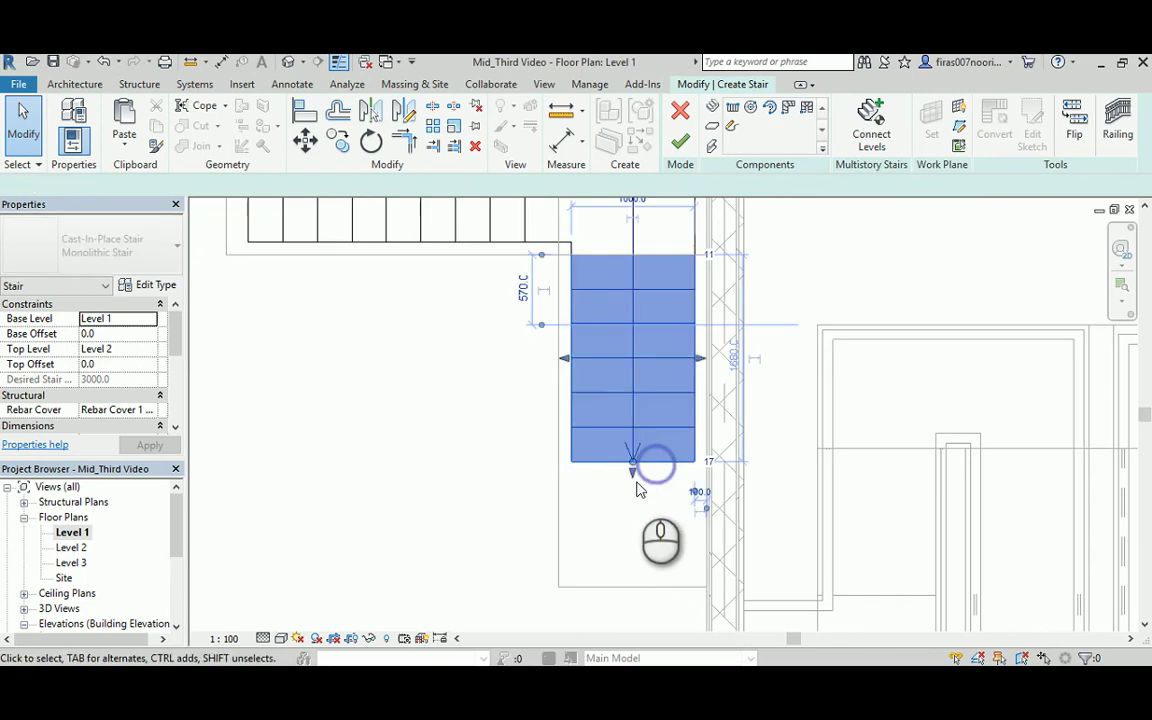
drag(633, 500, 632, 499)
click(481, 458)
middle_drag(434, 341, 453, 506)
middle_drag(548, 278, 494, 314)
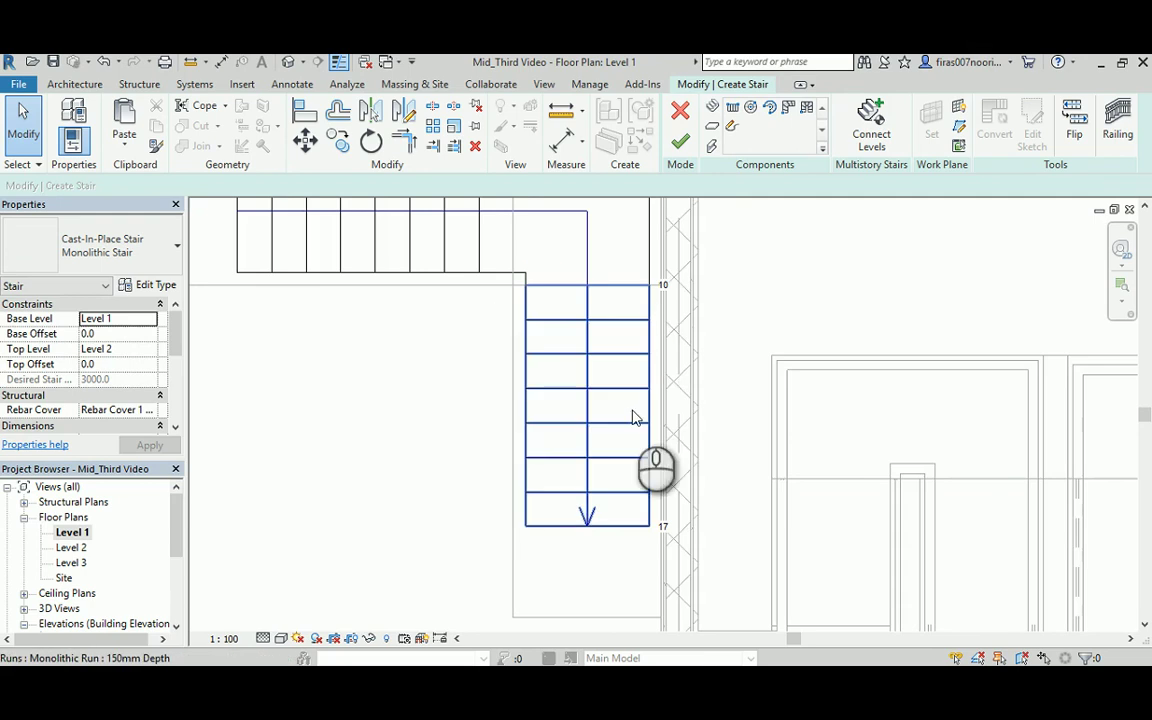
Stretch the right-hand run by another tread so the stair splits into eight risers before the landing and nine after.
scroll(555, 470, down, 2)
middle_drag(463, 368, 461, 364)
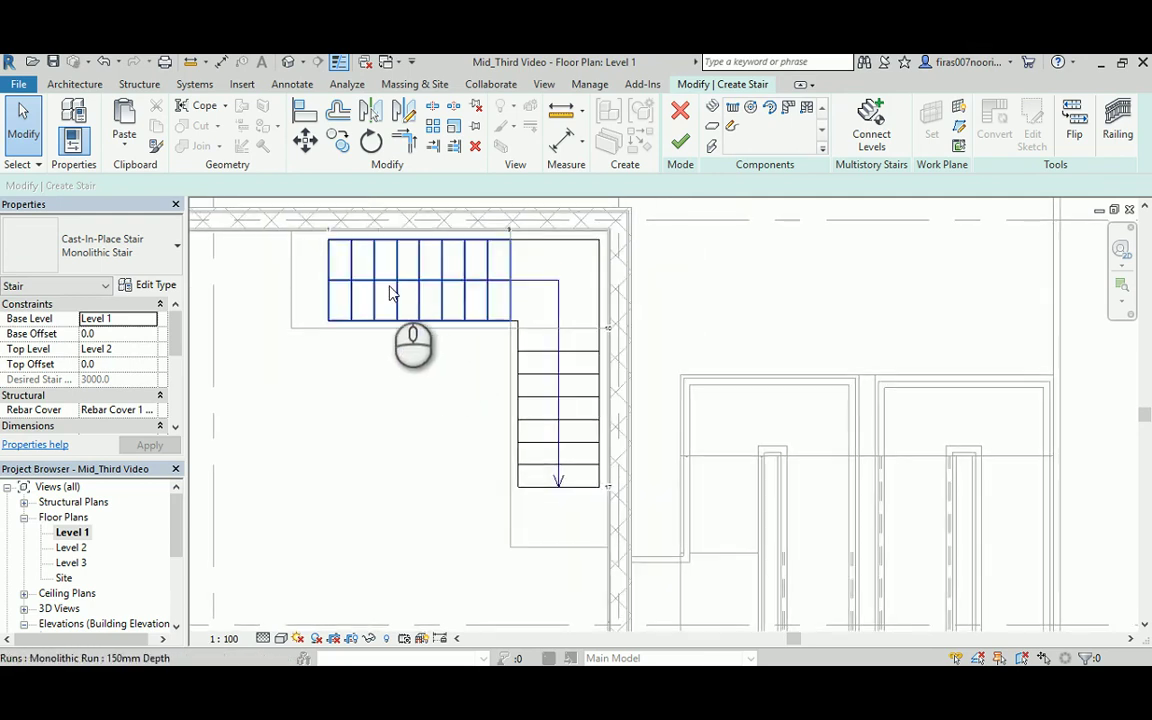
click(552, 478)
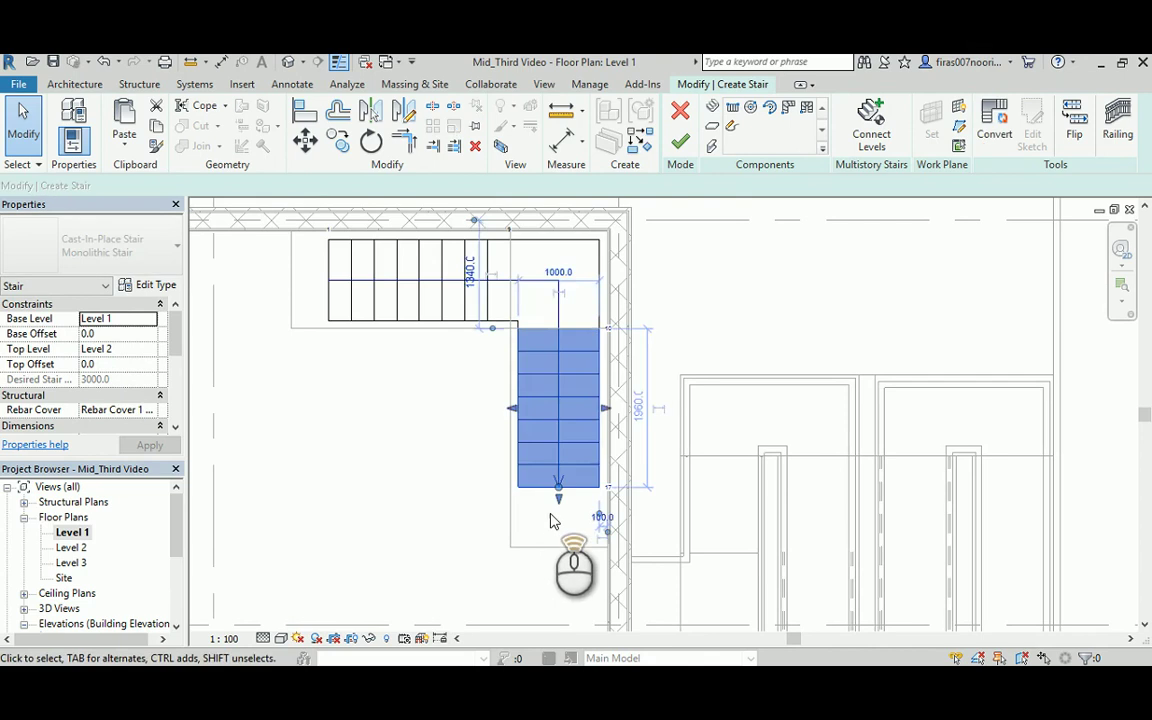
scroll(550, 522, up, 2)
drag(563, 490, 565, 505)
middle_drag(350, 319, 366, 440)
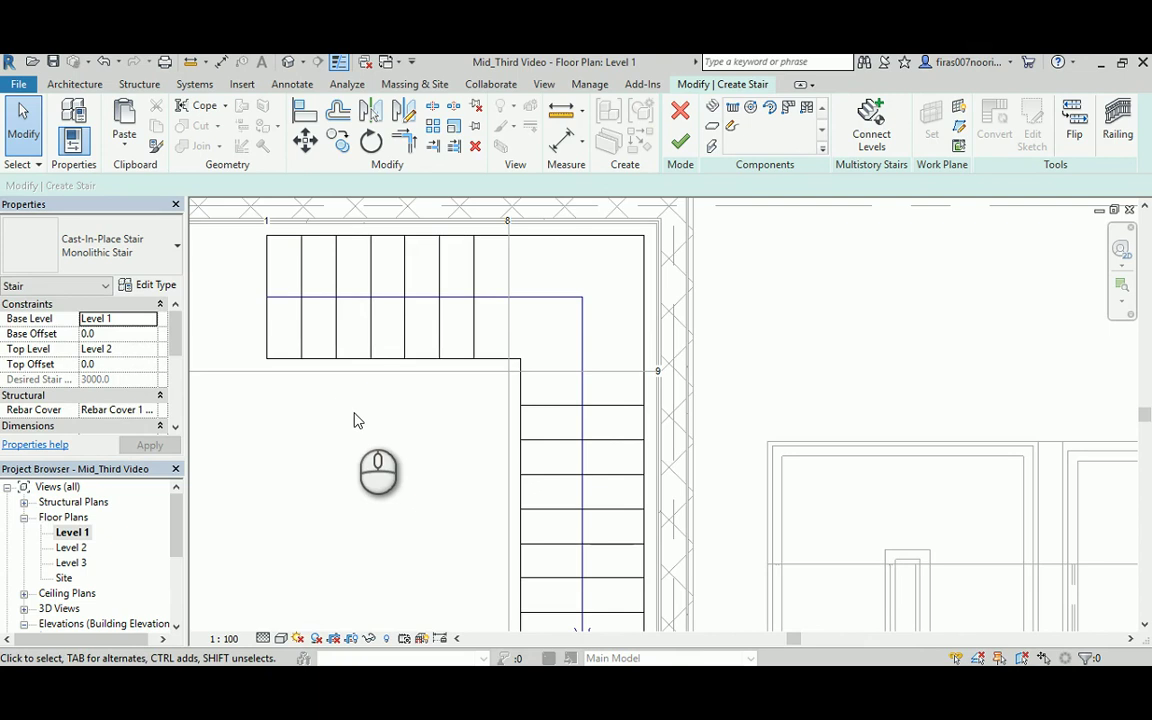
Widen the upper run to 1200 mm so it reaches from the upper wall face to the horizontal guide line.
click(386, 270)
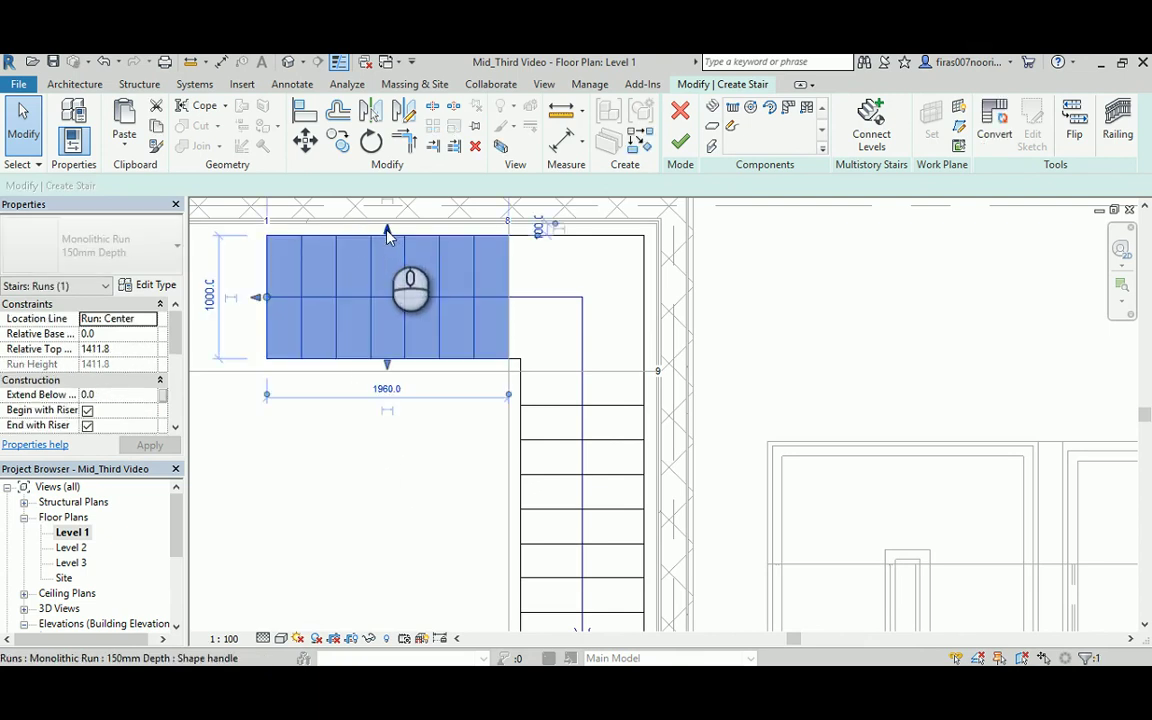
drag(391, 237, 391, 220)
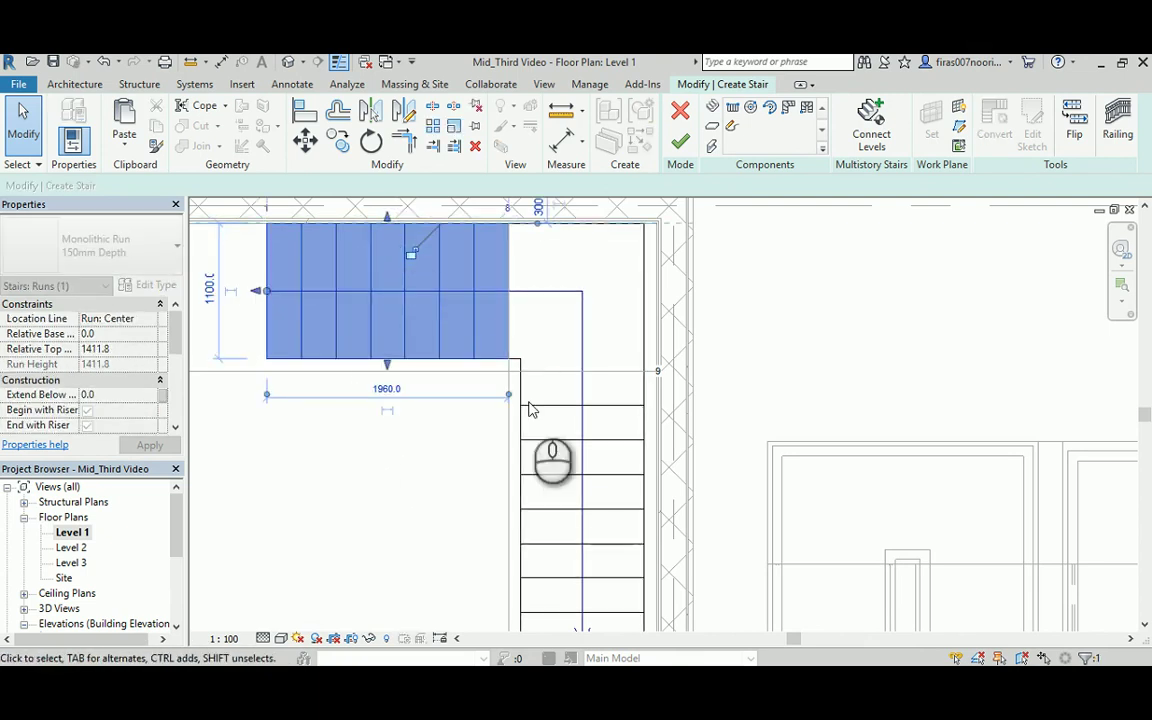
drag(388, 365, 388, 371)
click(411, 453)
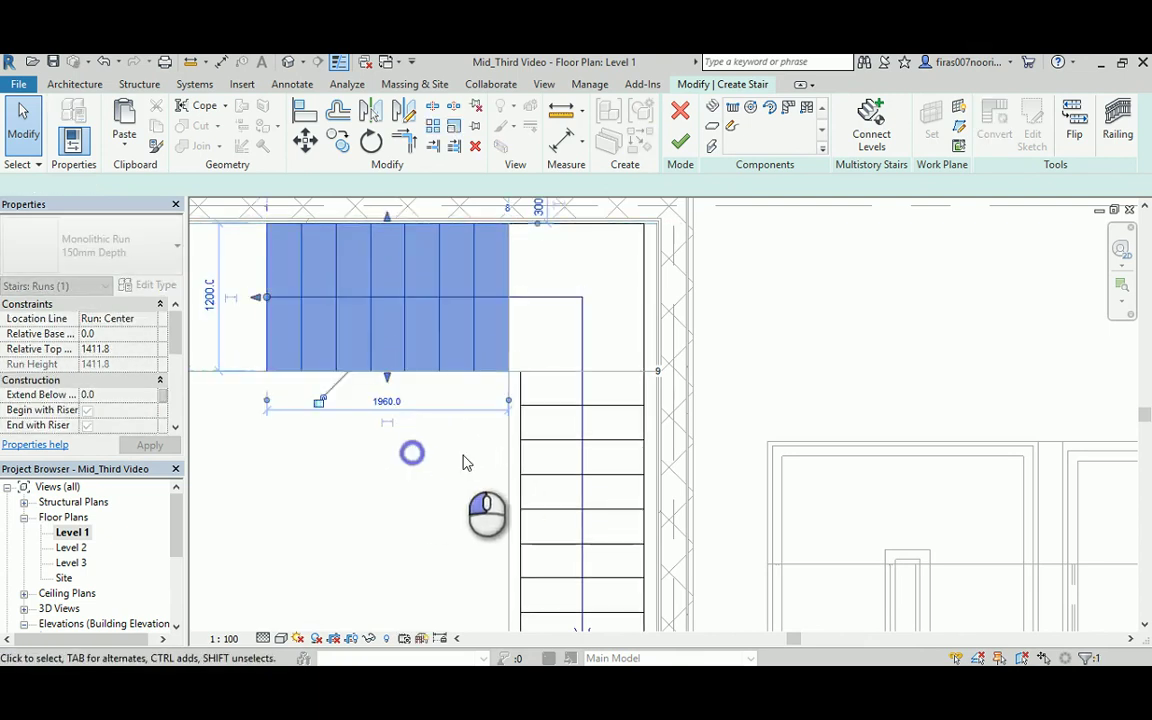
Widen the right-hand run to span from the vertical guide line to the wall face, and finish the stair.
click(526, 416)
click(528, 420)
drag(514, 509, 507, 511)
drag(650, 512, 658, 513)
click(803, 343)
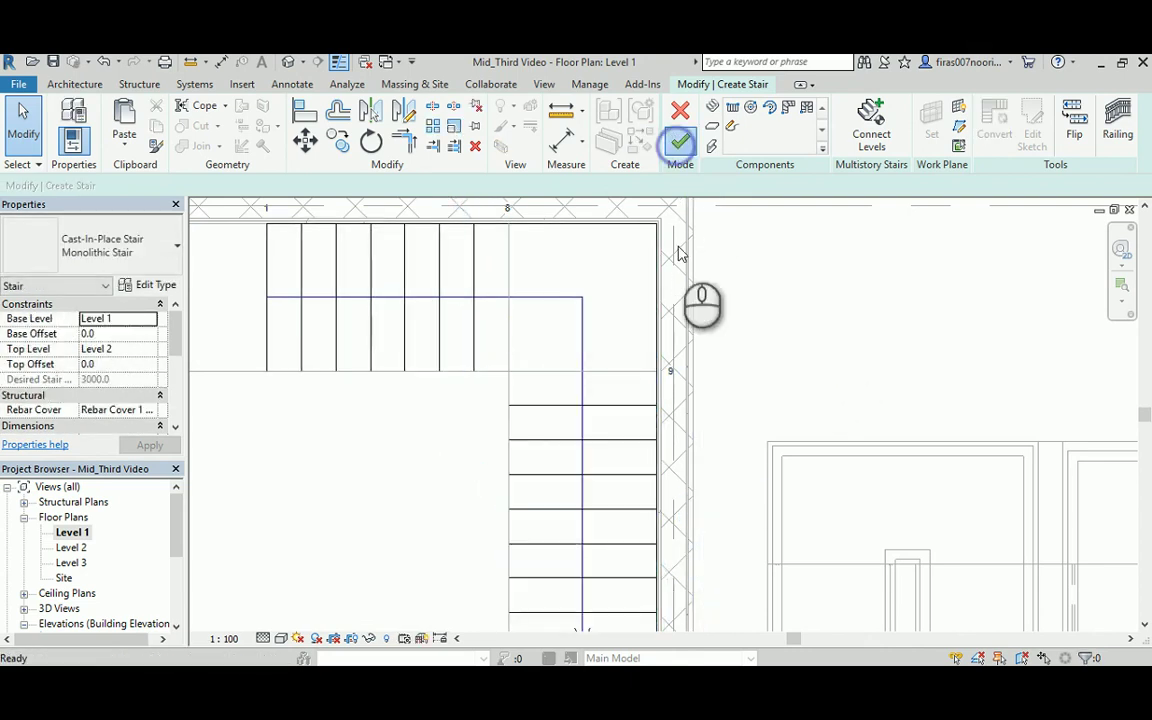
double_click(555, 371)
scroll(365, 437, down, 2)
middle_drag(365, 437, 483, 418)
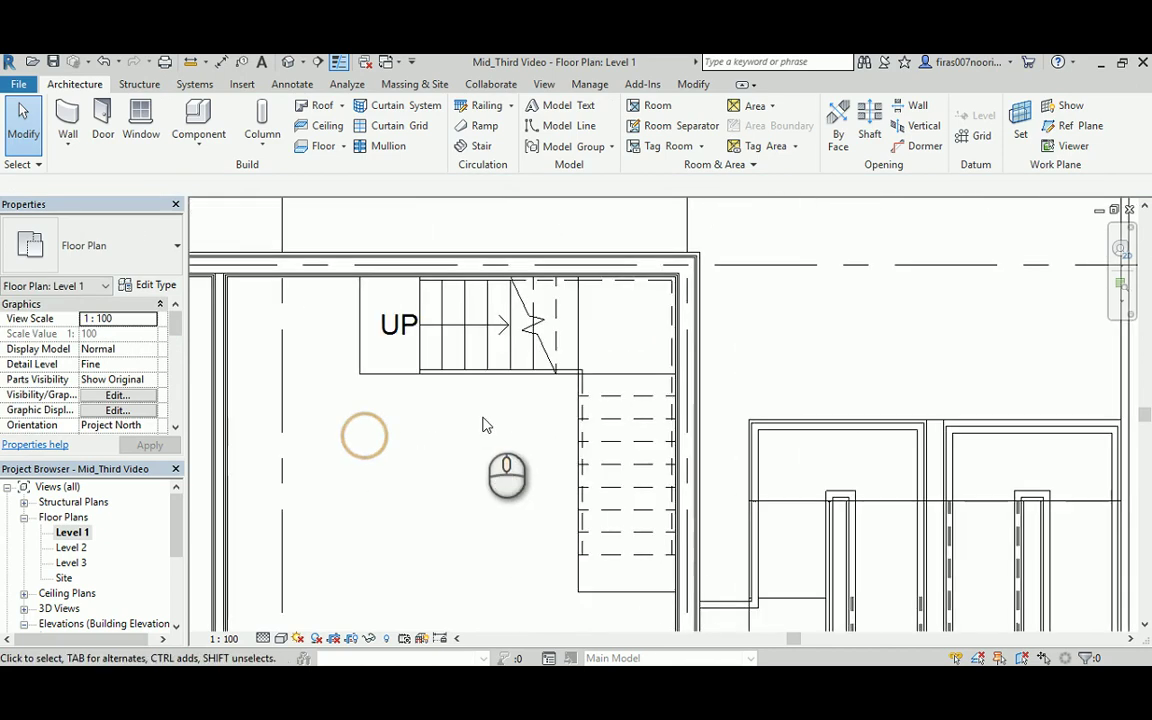
Select the Level 2 floor in the 3D view and open its boundary for editing in the Level 2 floor plan.
double_click(69, 548)
scroll(769, 301, down, 3)
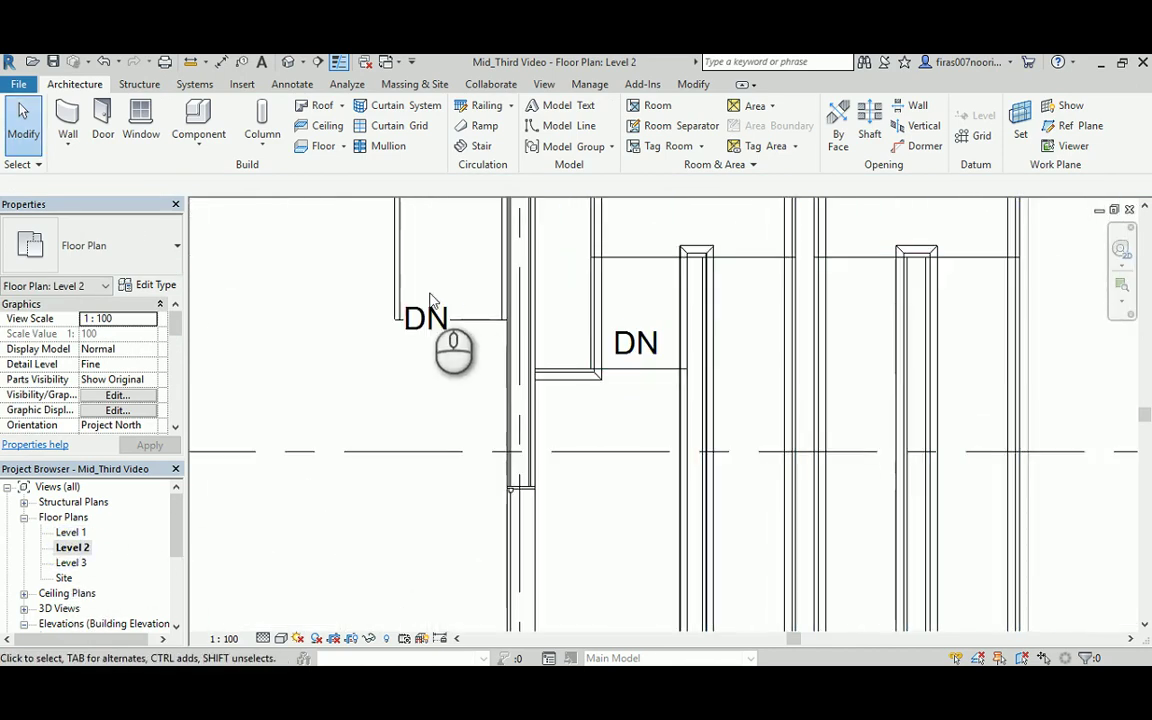
middle_drag(430, 300, 675, 425)
click(296, 62)
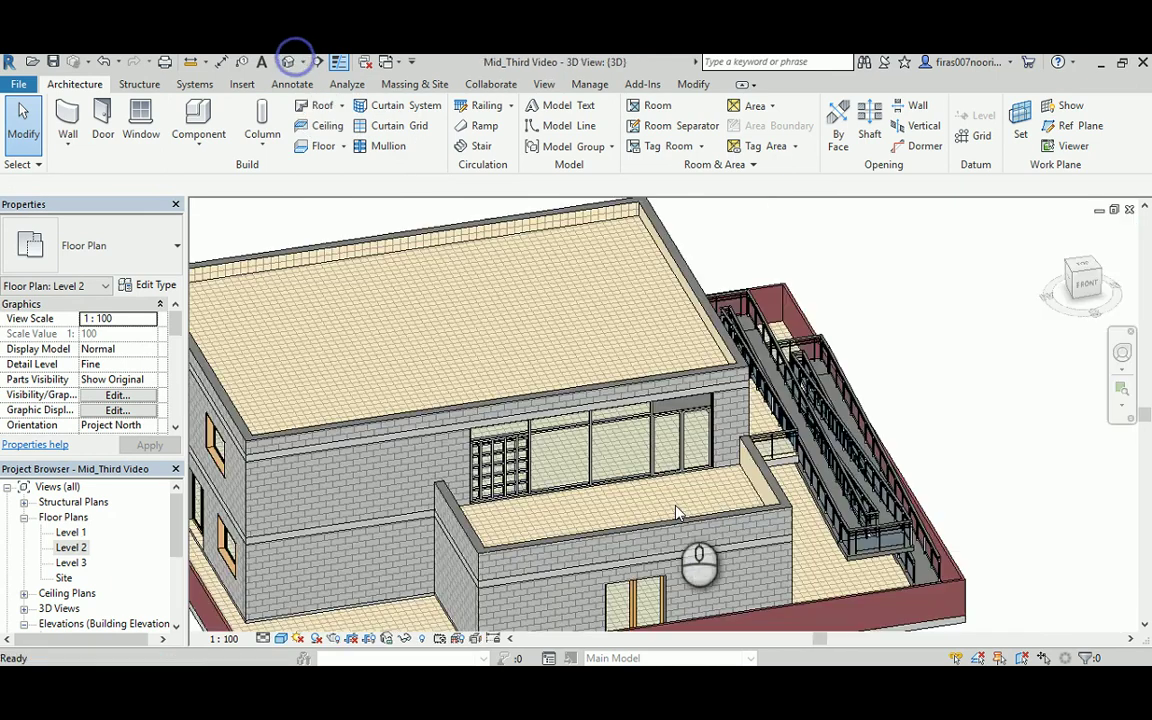
click(380, 522)
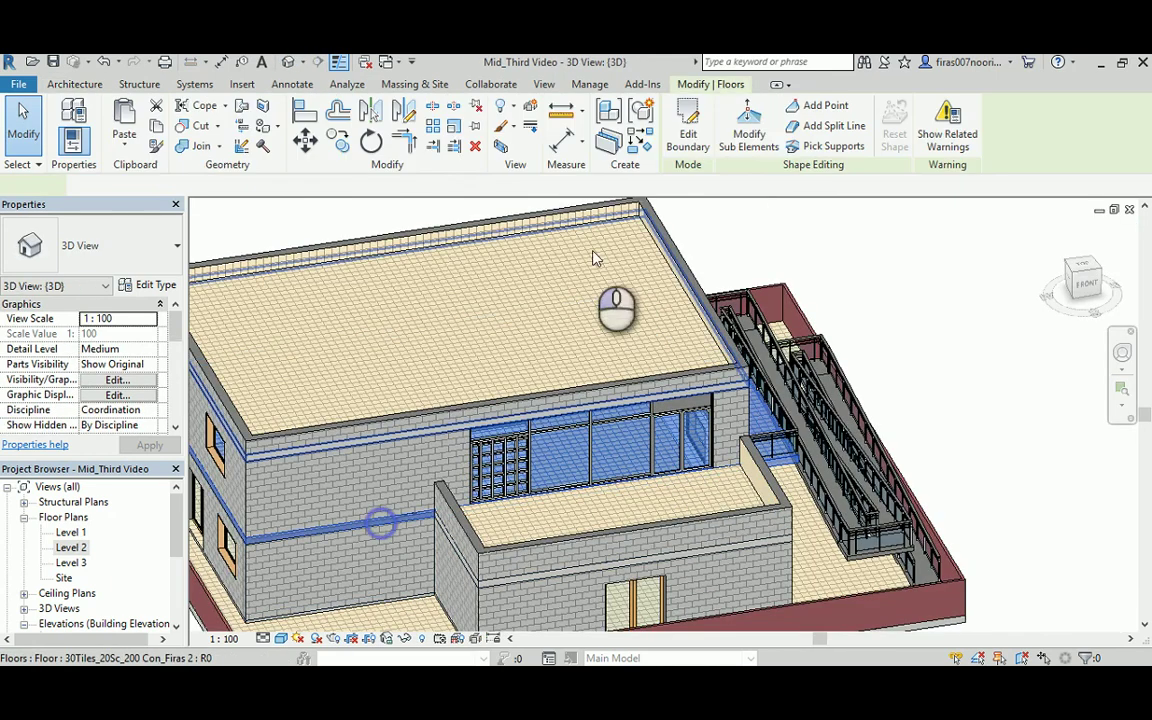
click(688, 134)
double_click(70, 548)
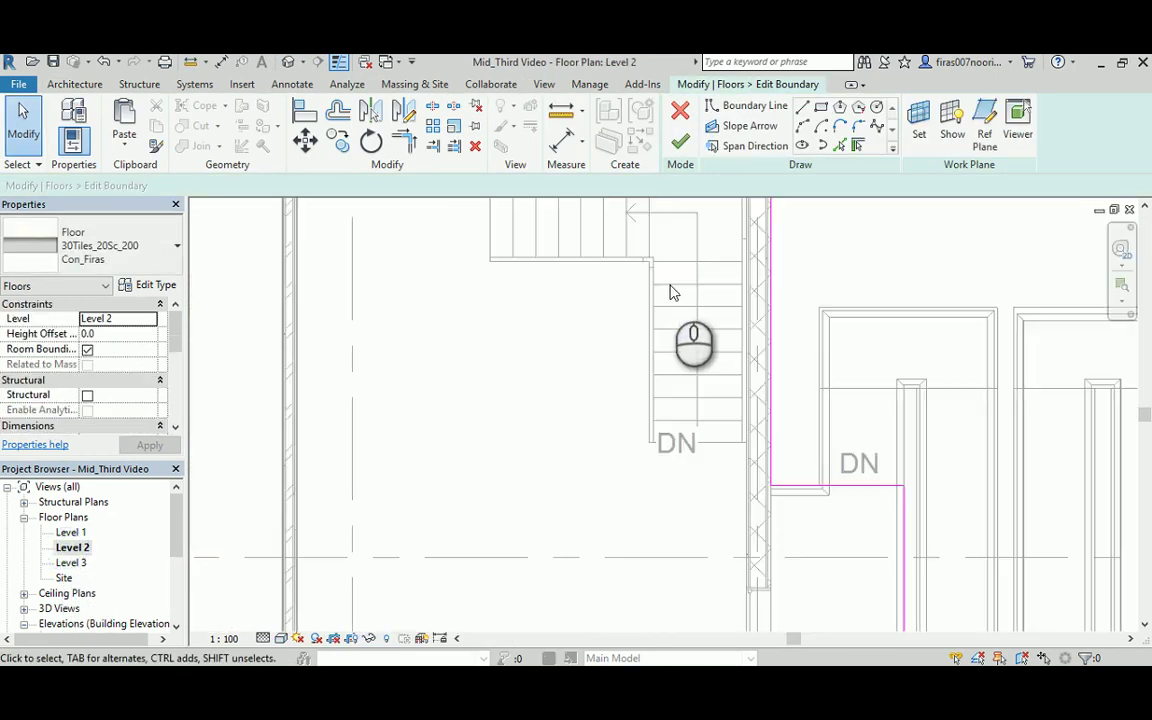
Draw a rectangular stairwell opening about 3100 by 3400 mm in the floor boundary, from the room's inner upper-right corner around the stair.
middle_drag(686, 347, 650, 432)
scroll(655, 415, up, 2)
click(821, 107)
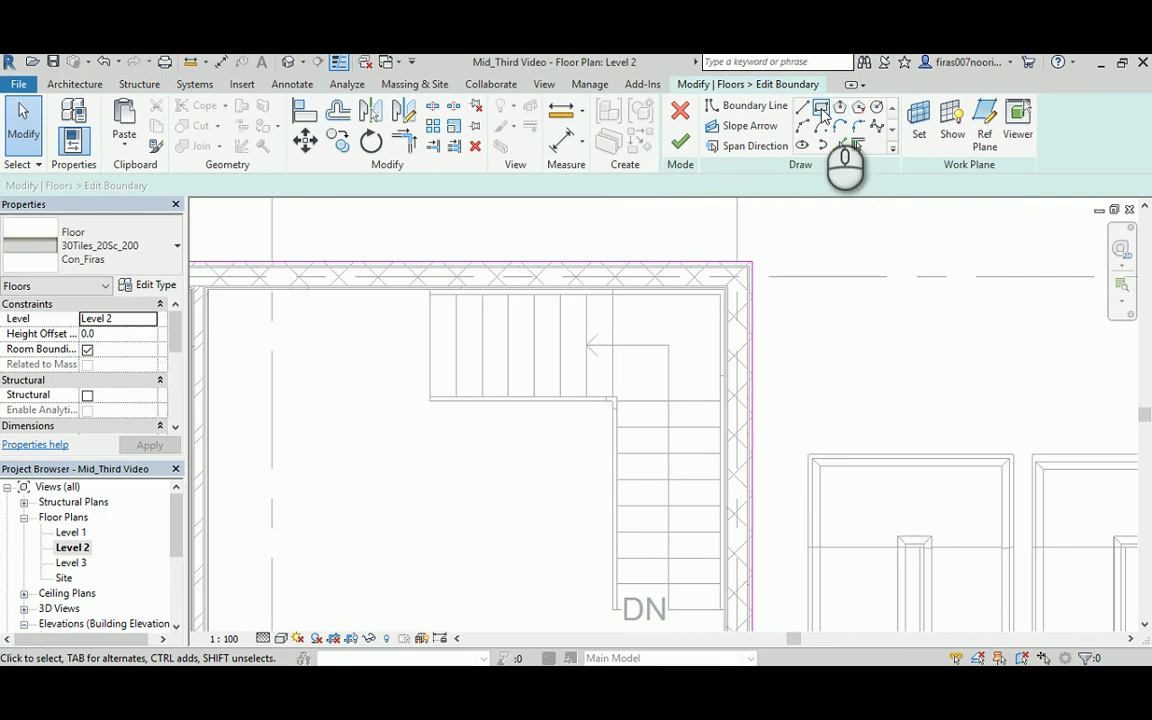
scroll(722, 262, up, 5)
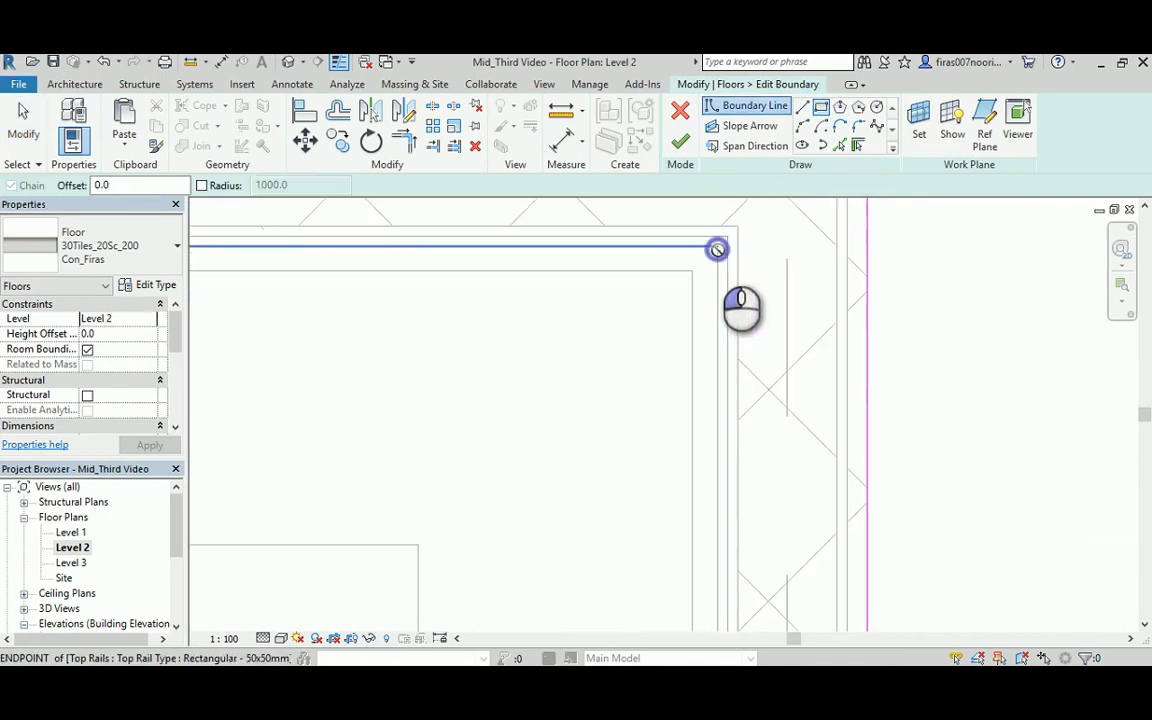
click(717, 249)
scroll(685, 292, down, 4)
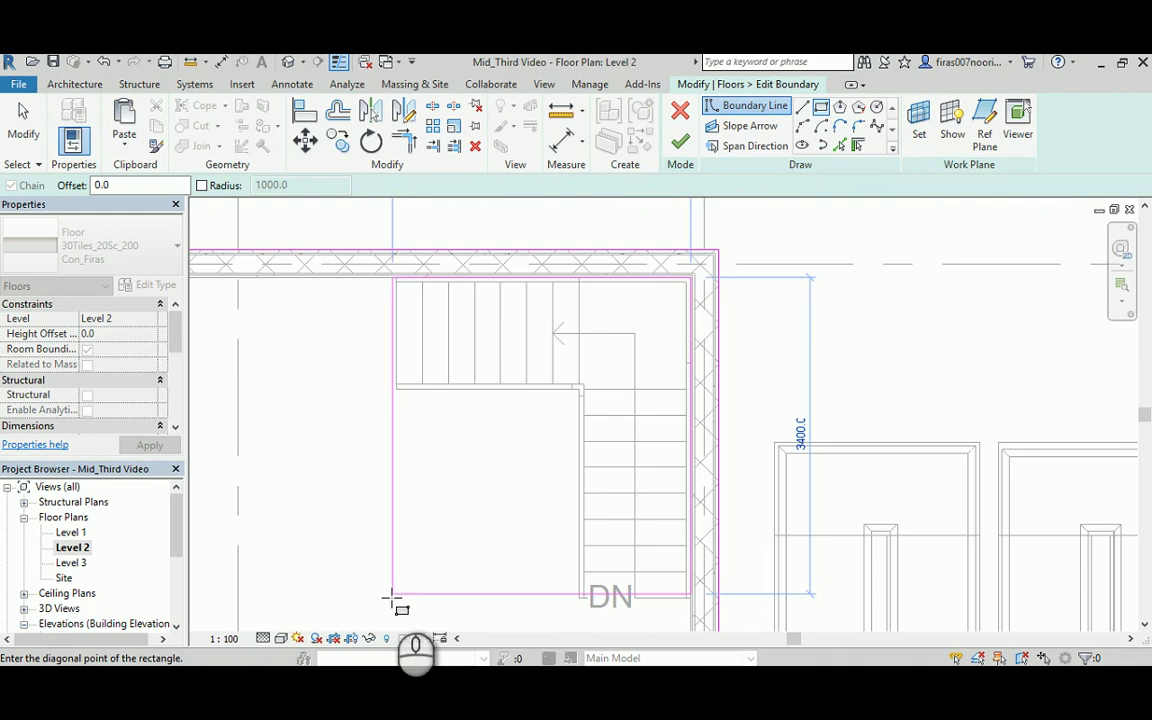
click(403, 598)
scroll(380, 496, up, 4)
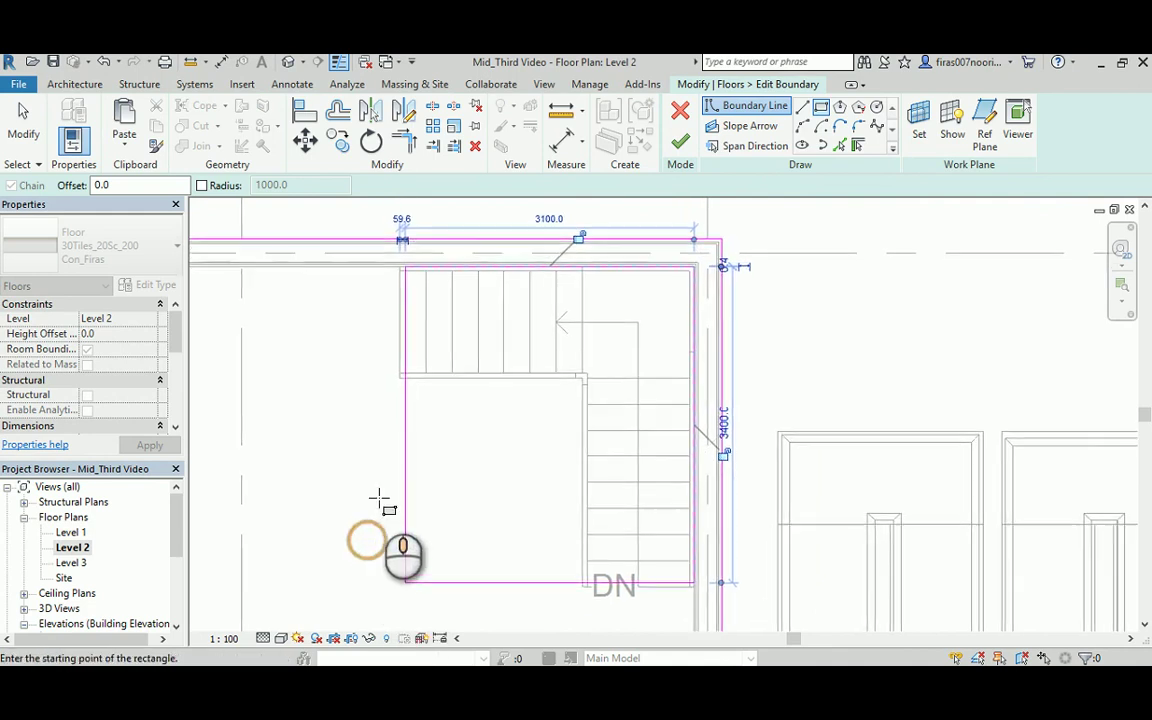
key(Escape)
Align the opening's left and lower edges with the ends of the two stair runs, and finish the floor boundary.
click(305, 112)
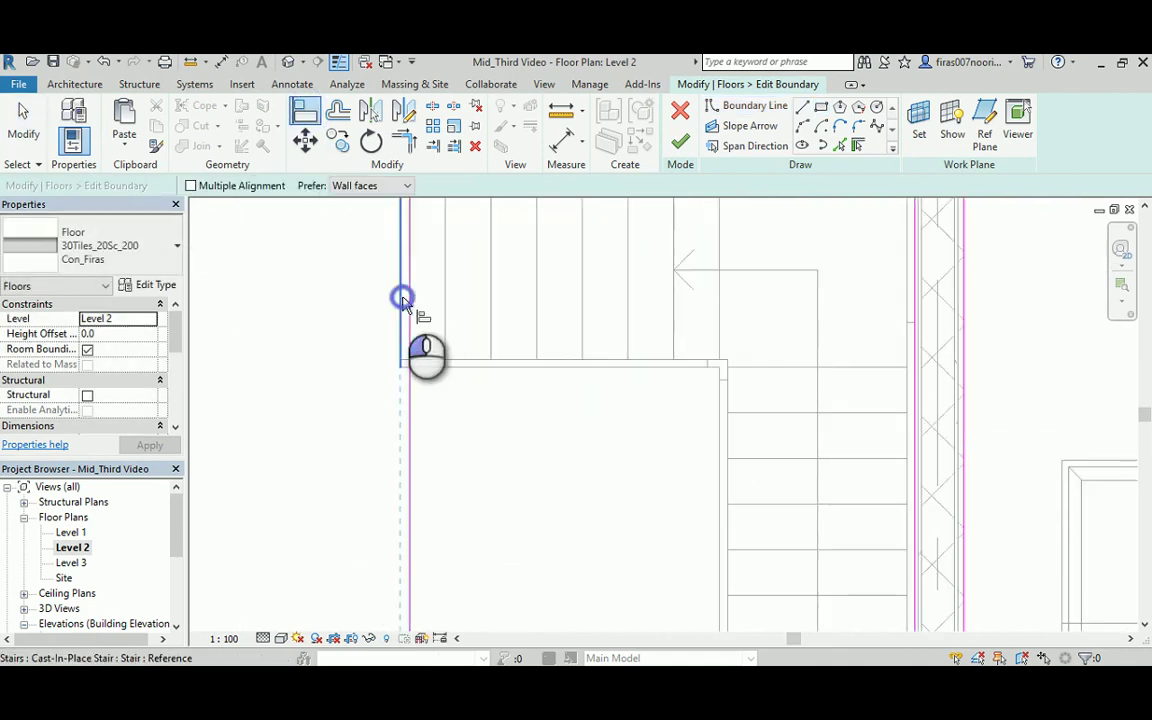
scroll(405, 300, down, 2)
scroll(655, 575, up, 2)
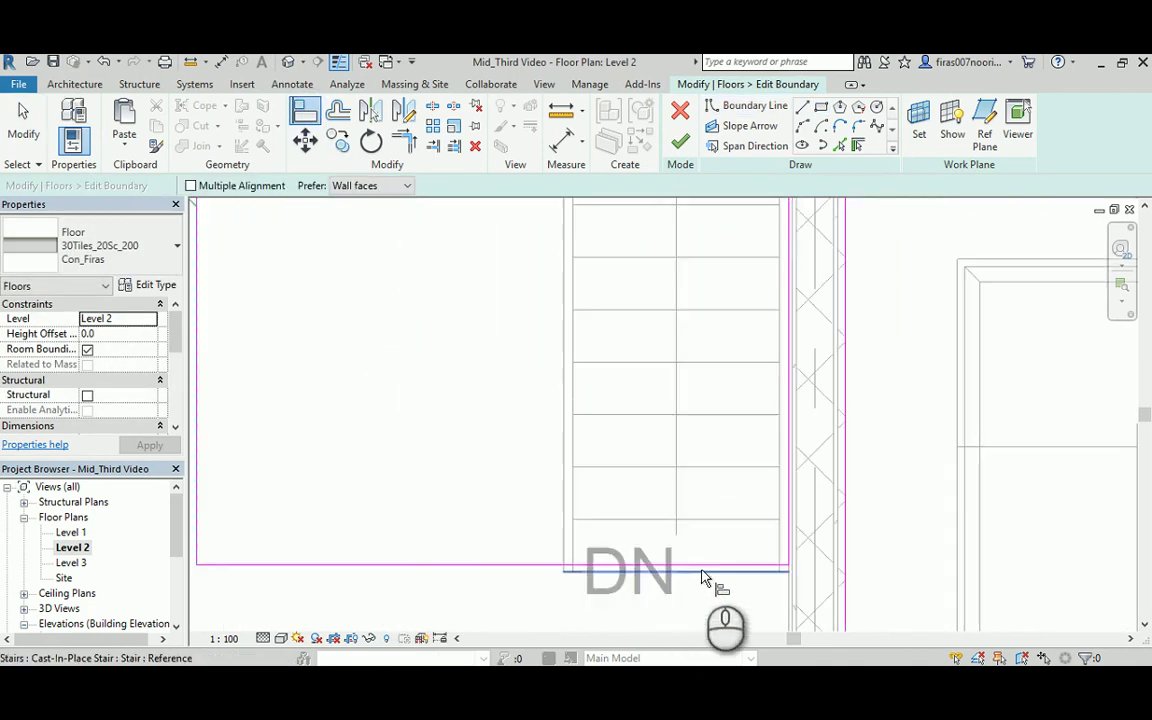
click(703, 566)
scroll(672, 473, down, 2)
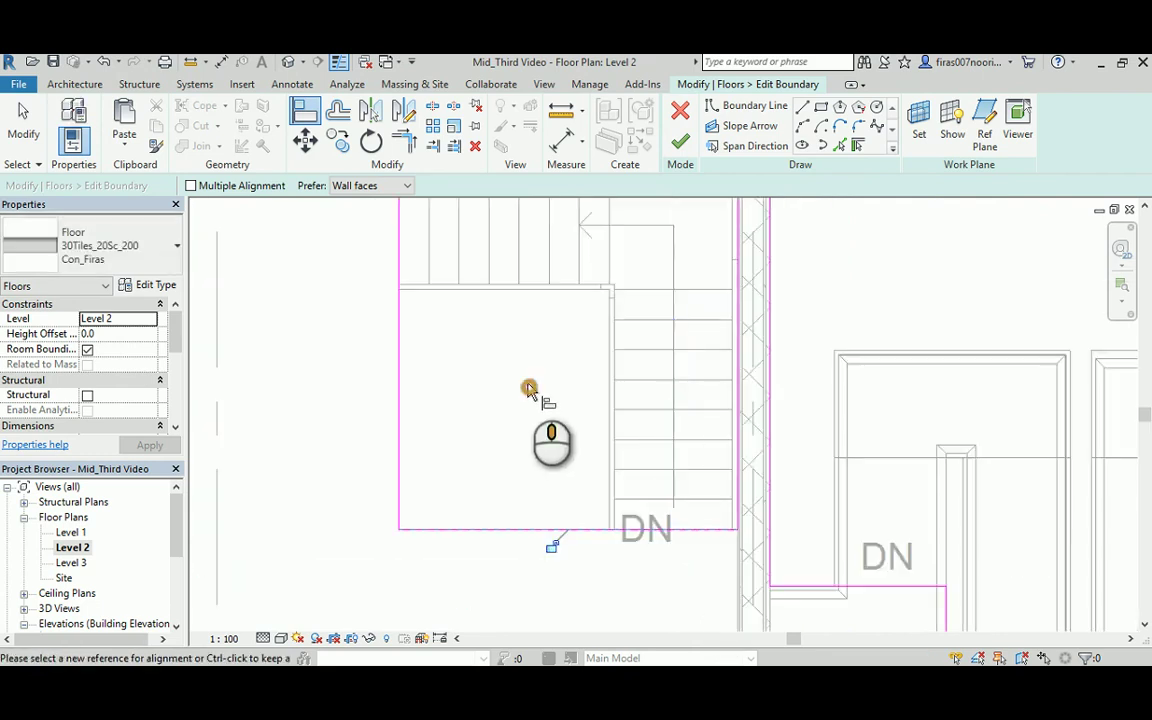
middle_drag(529, 387, 551, 445)
click(681, 141)
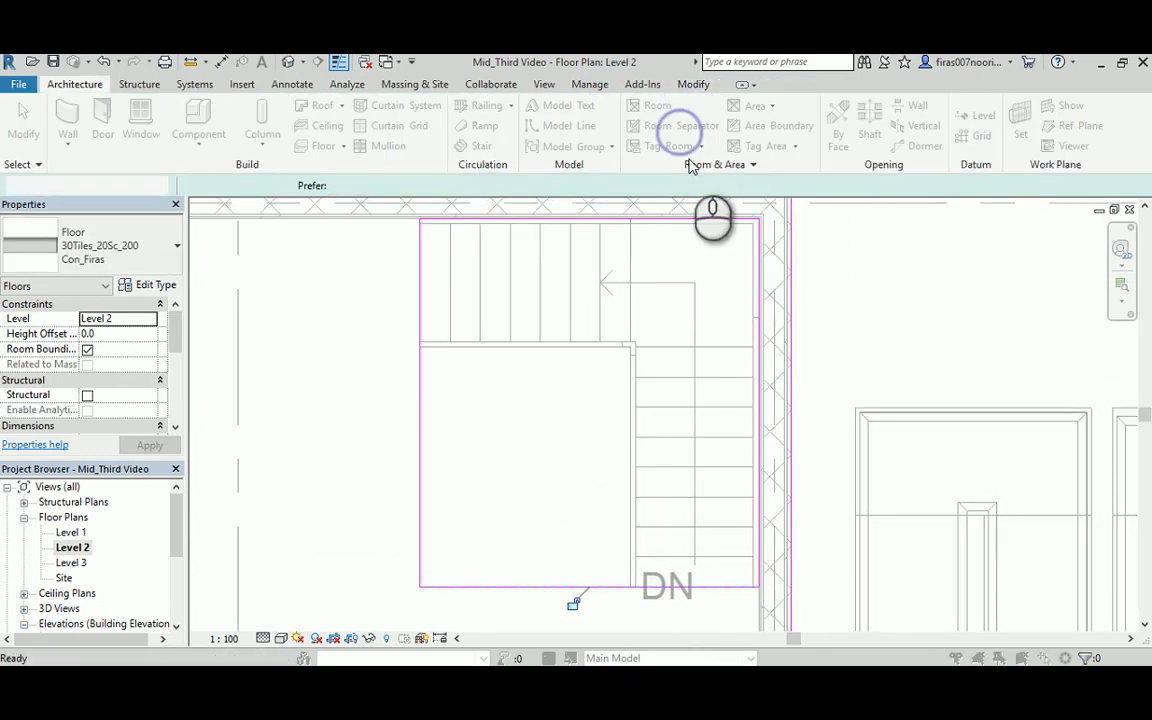
Check the floor opening in plan and examine the stair and its railings through the front glazing in the 3D view.
scroll(770, 300, down, 5)
click(617, 378)
scroll(652, 428, up, 5)
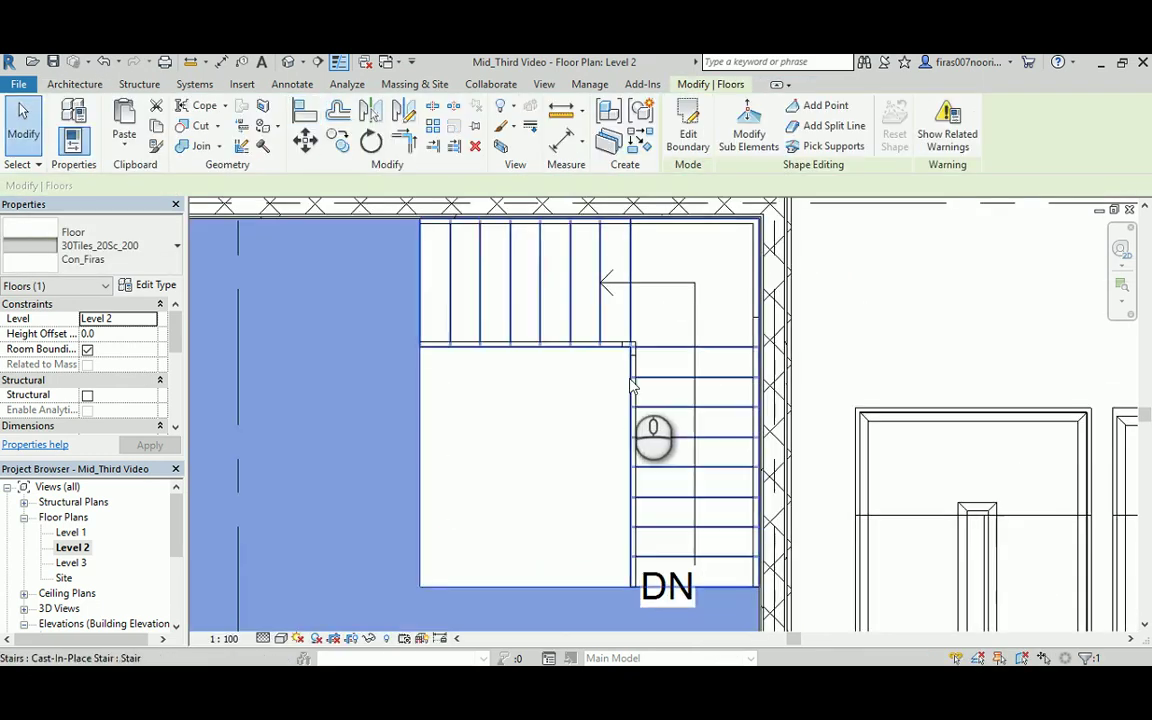
click(285, 62)
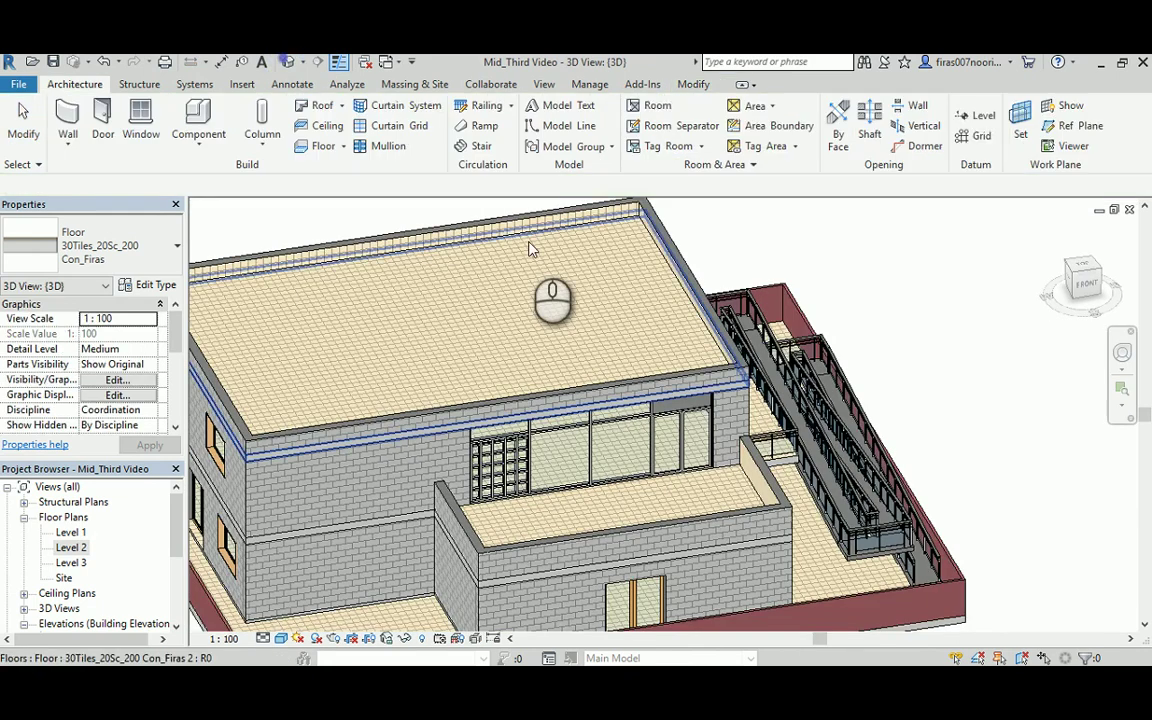
shift+middle_drag(642, 466, 638, 400)
scroll(628, 357, up, 8)
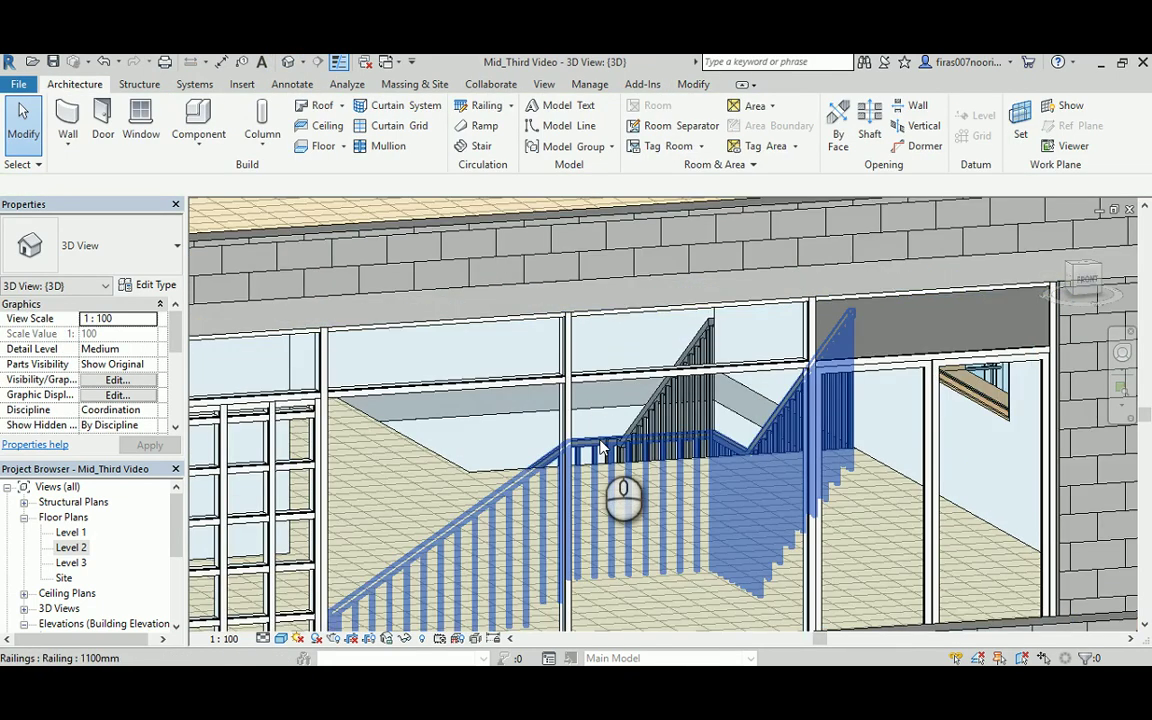
Draw a vertical building section through the whole building in the Level 1 floor plan, just beside grid 3 and facing the stair.
scroll(601, 449, down, 6)
mouse_move(603, 441)
shift+middle_down()
mouse_move(442, 488)
mouse_move(613, 433)
shift+middle_up()
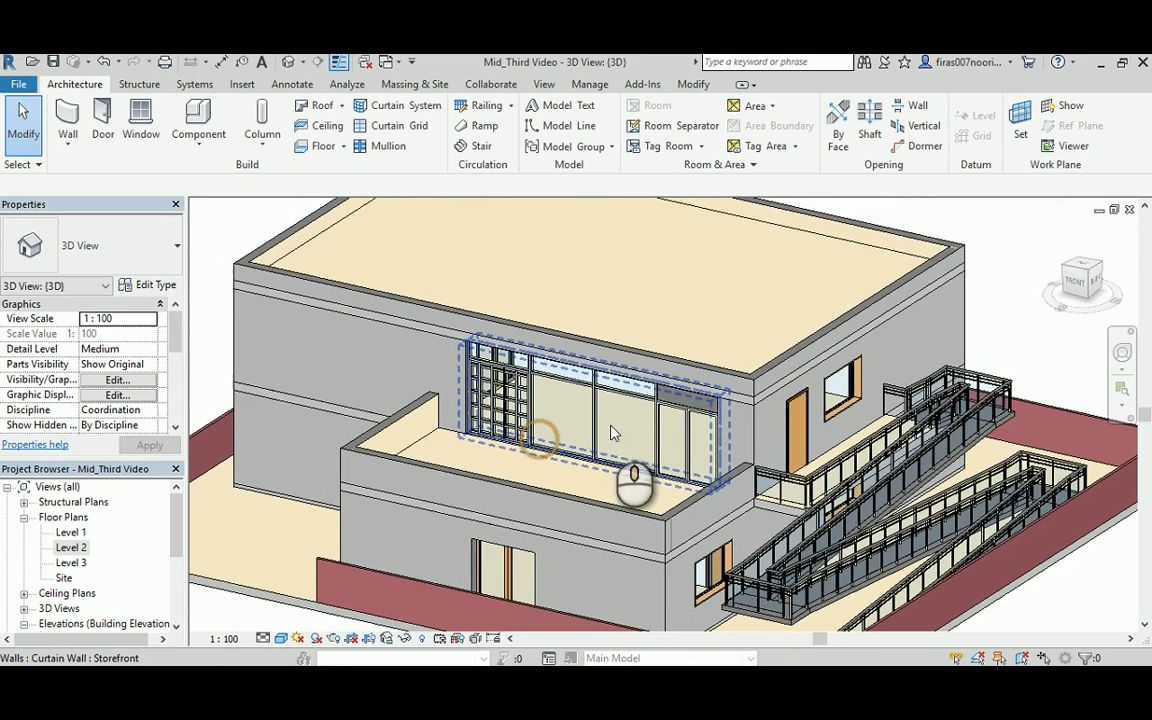
scroll(765, 378, down, 3)
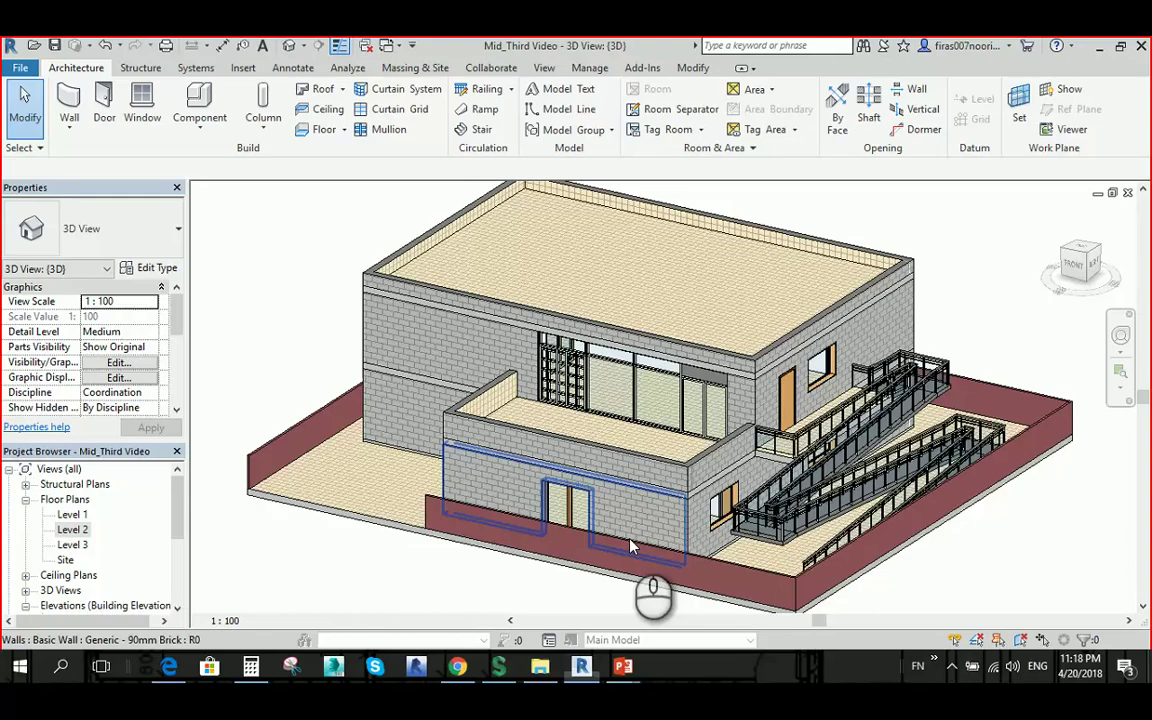
scroll(566, 484, down, 1)
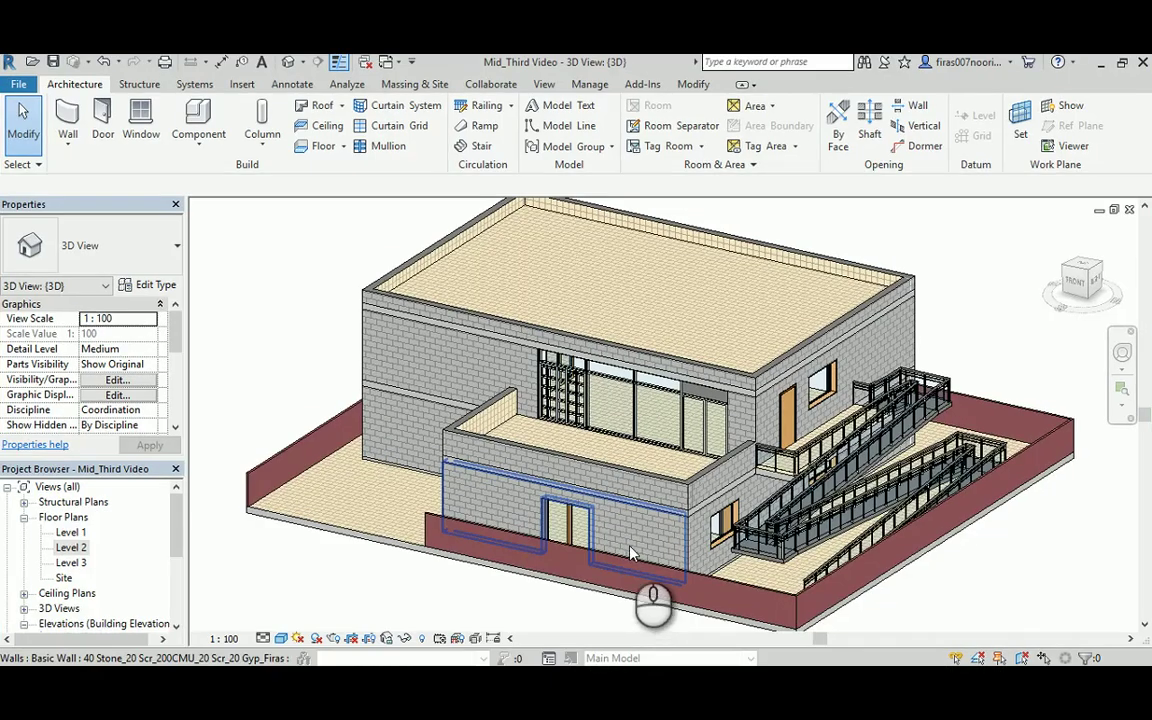
double_click(72, 533)
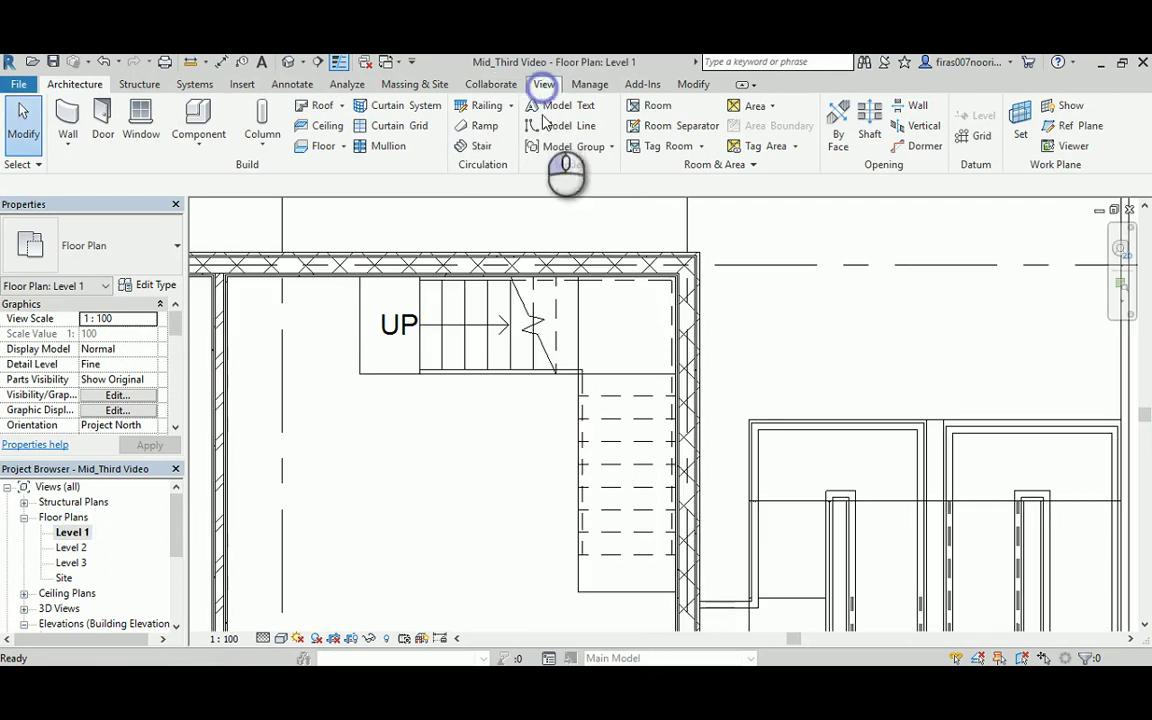
click(517, 116)
scroll(455, 235, down, 3)
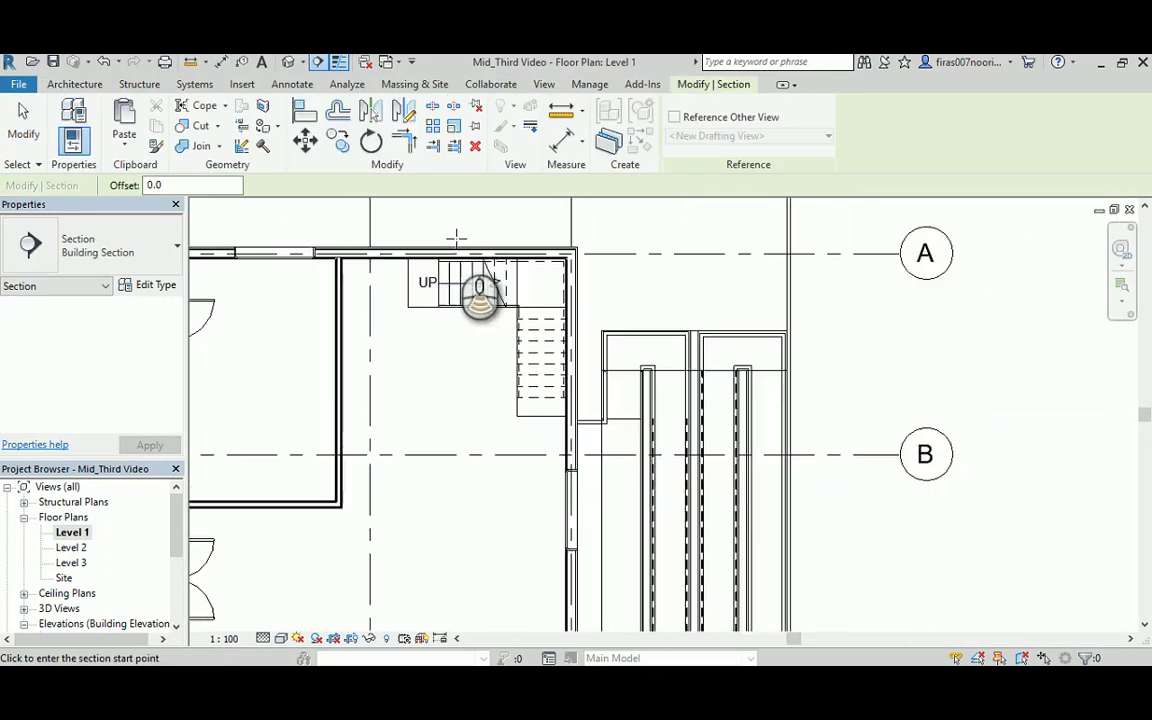
middle_drag(434, 215, 433, 259)
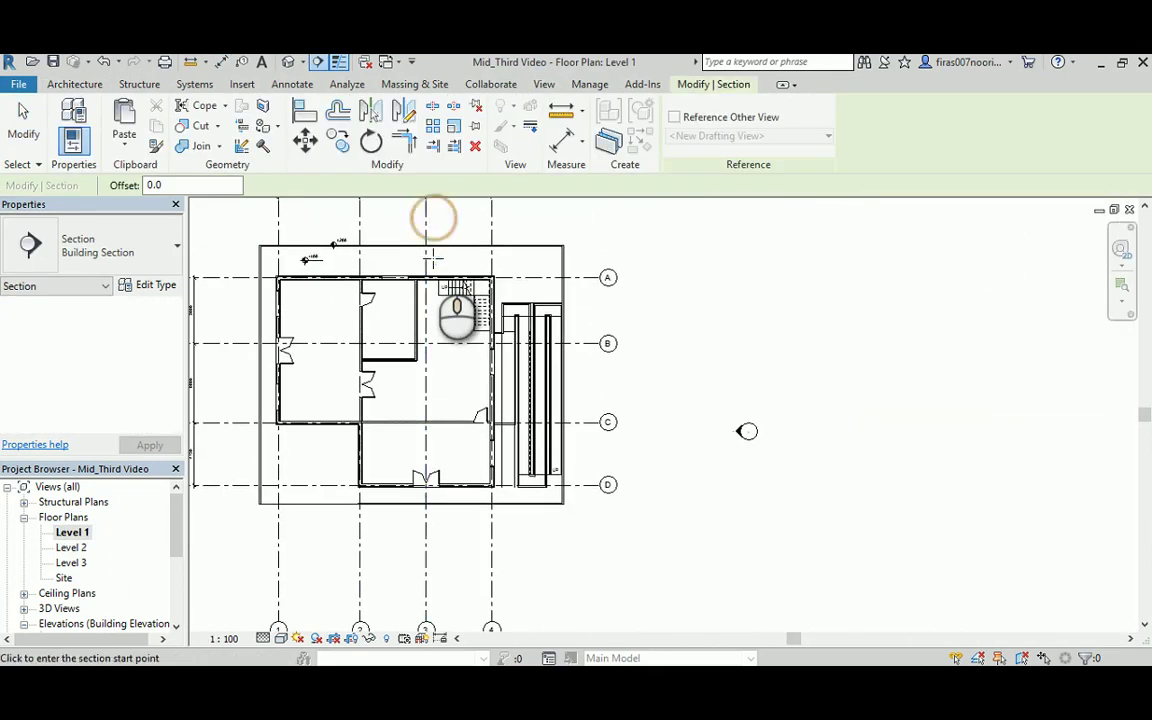
click(434, 258)
click(434, 515)
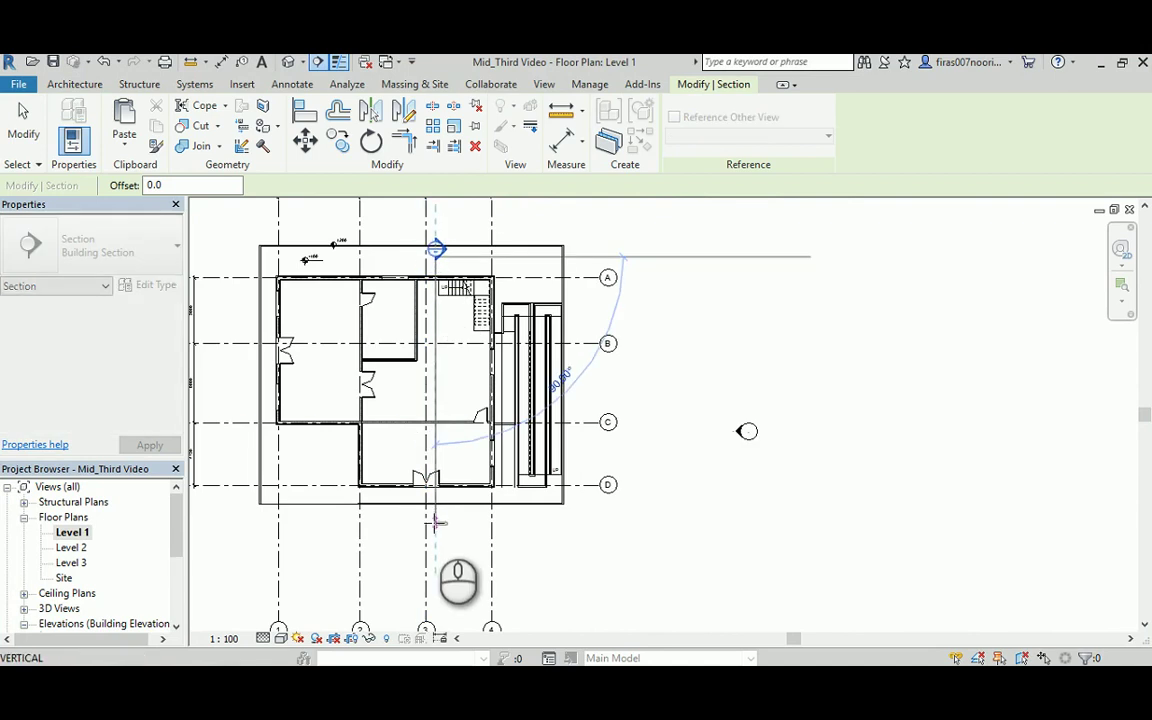
key(Escape)
key(Escape)
Open the new building section's view from its head in the plan.
scroll(440, 250, up, 3)
scroll(447, 247, up, 2)
double_click(441, 264)
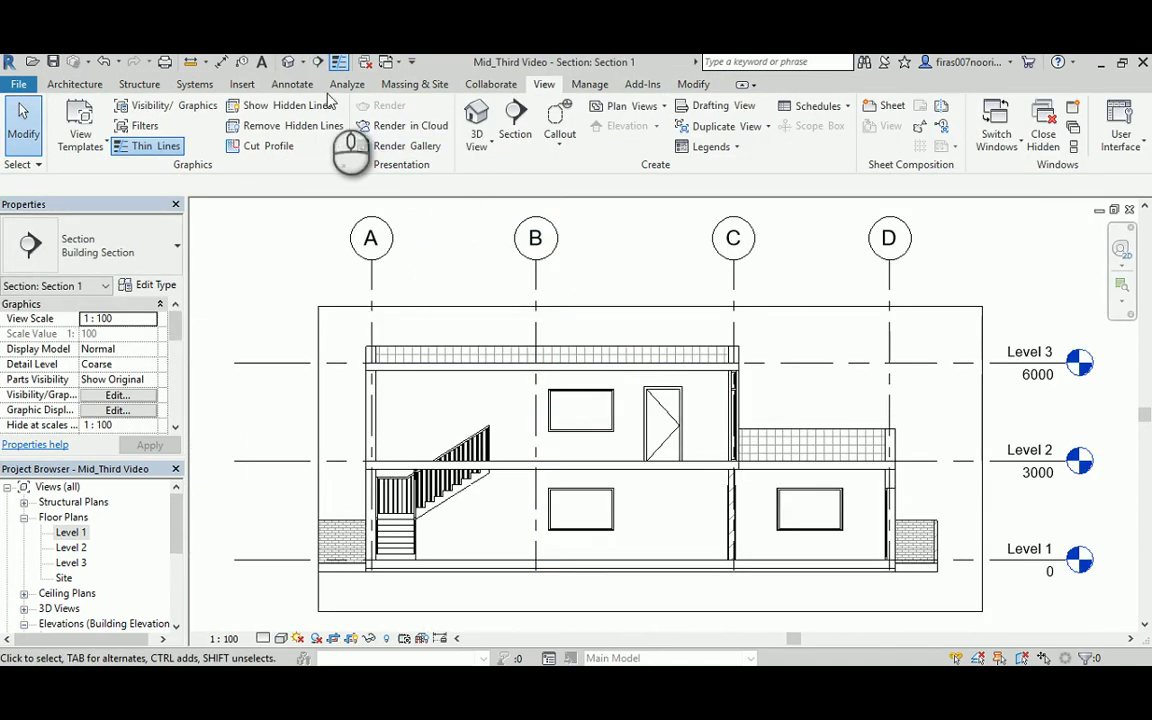
Orient the 3D view to Section 1 and turn it to an angled view of the cut-open building and stair.
click(289, 63)
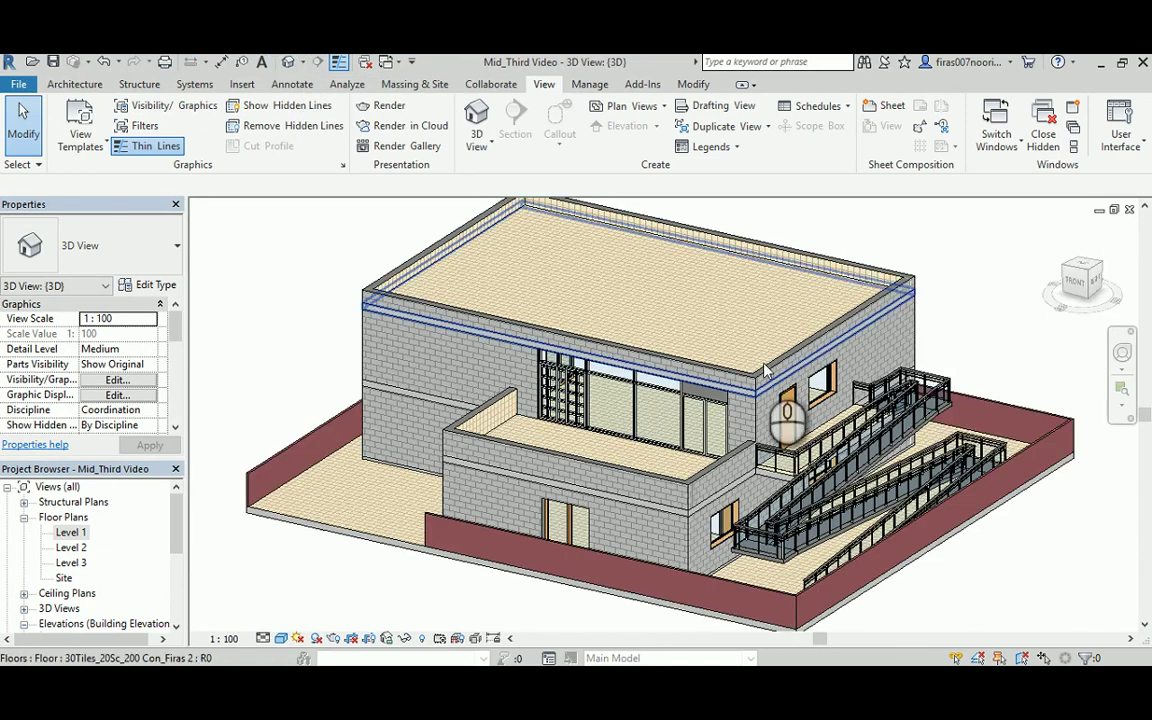
right_click(1095, 282)
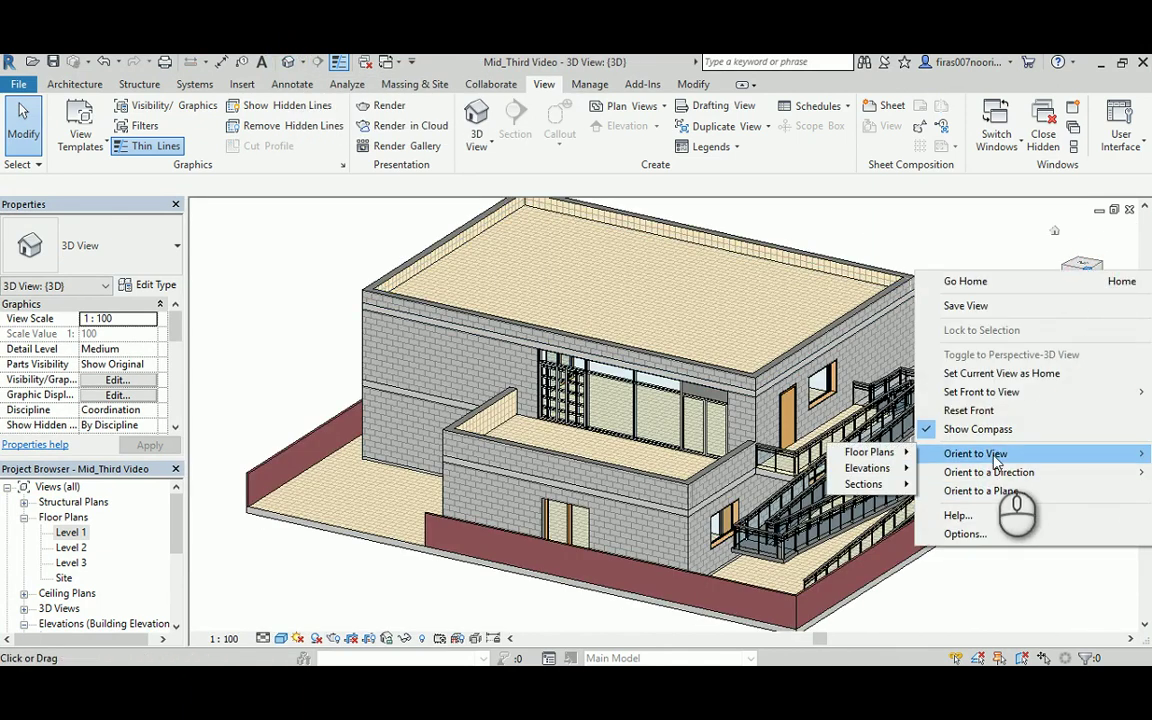
click(975, 486)
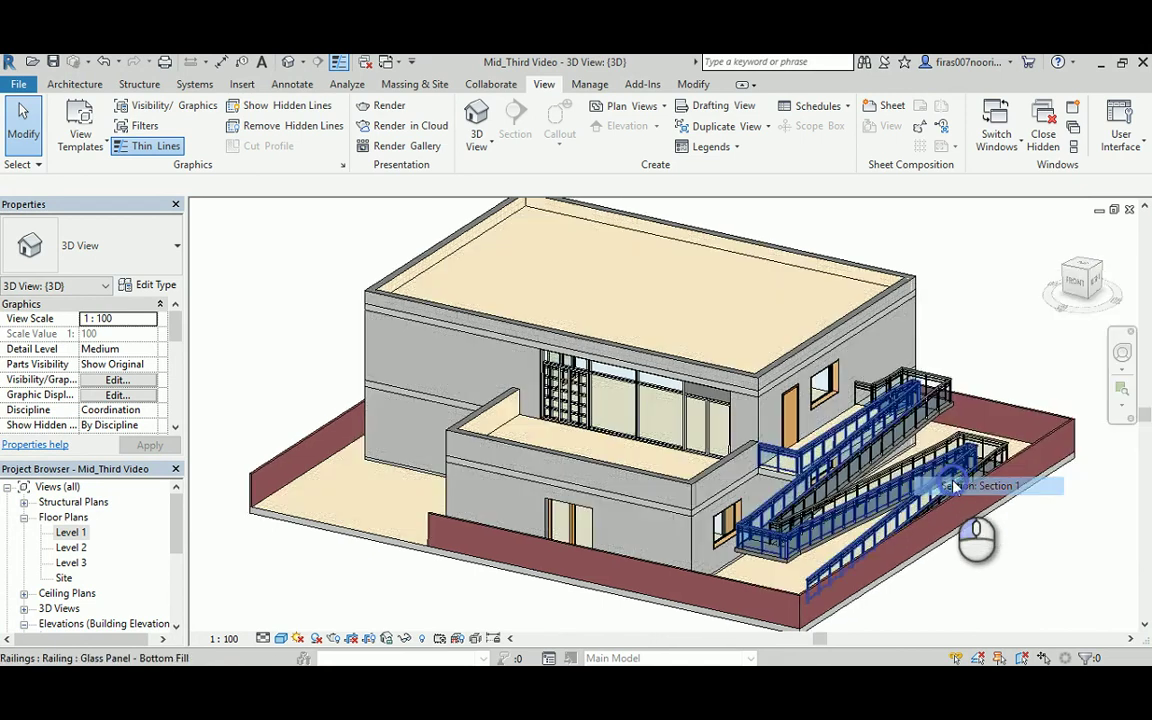
scroll(697, 420, up, 3)
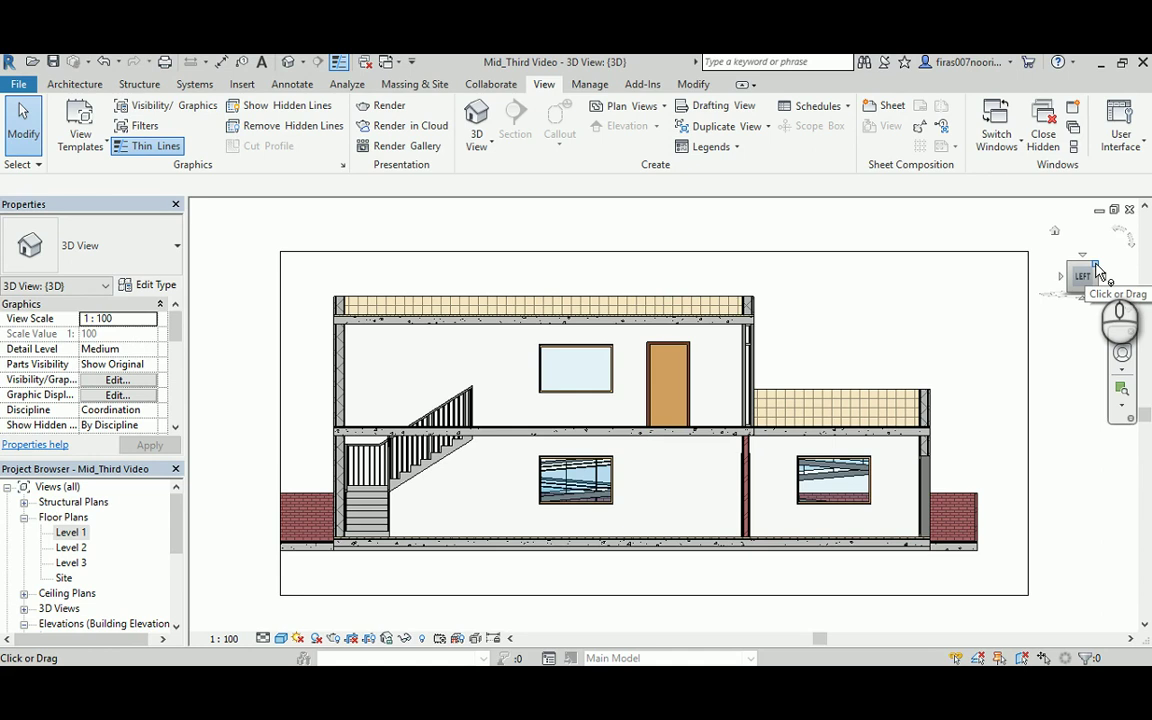
click(1095, 265)
scroll(640, 420, up, 6)
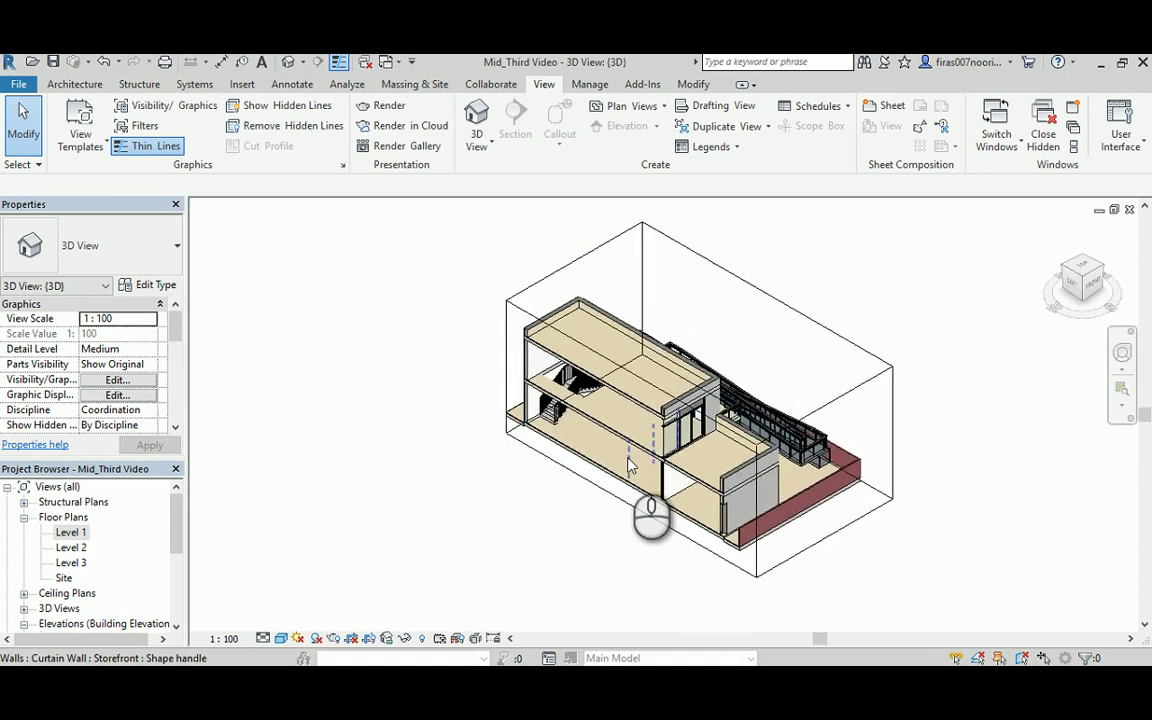
shift+middle_drag(615, 352, 625, 290)
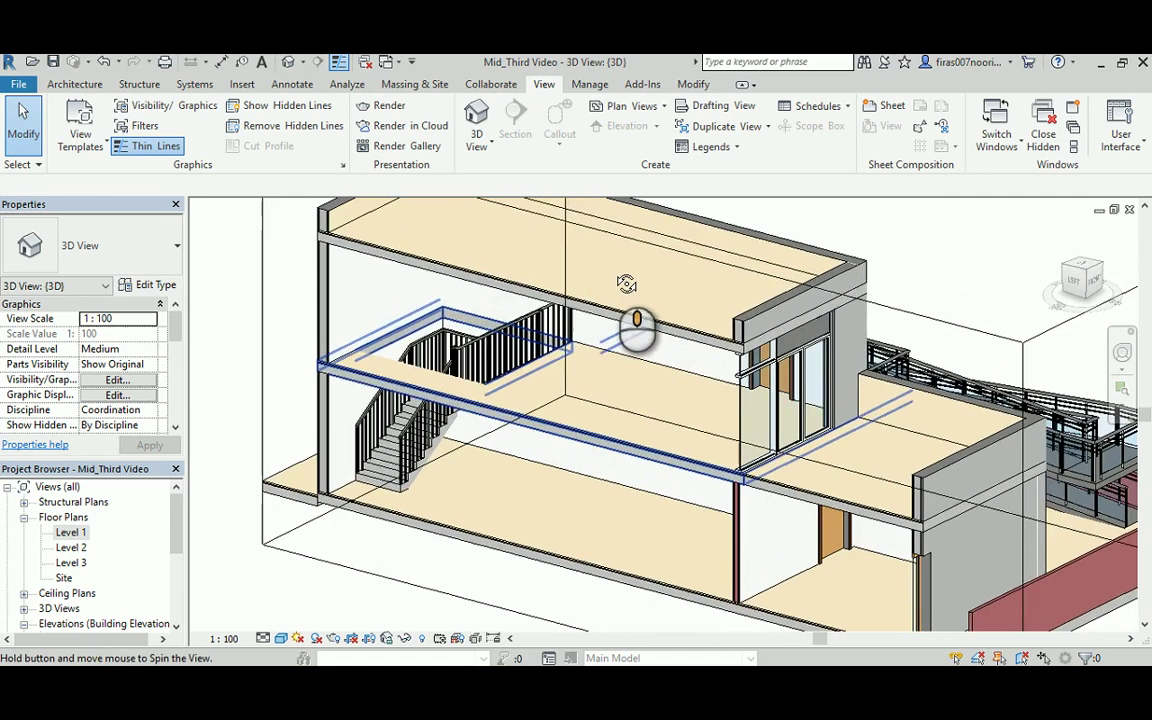
Change both railings of the interior stair to the Glass Panel - Bottom Fill type.
scroll(476, 324, up, 3)
scroll(405, 385, up, 3)
click(405, 385)
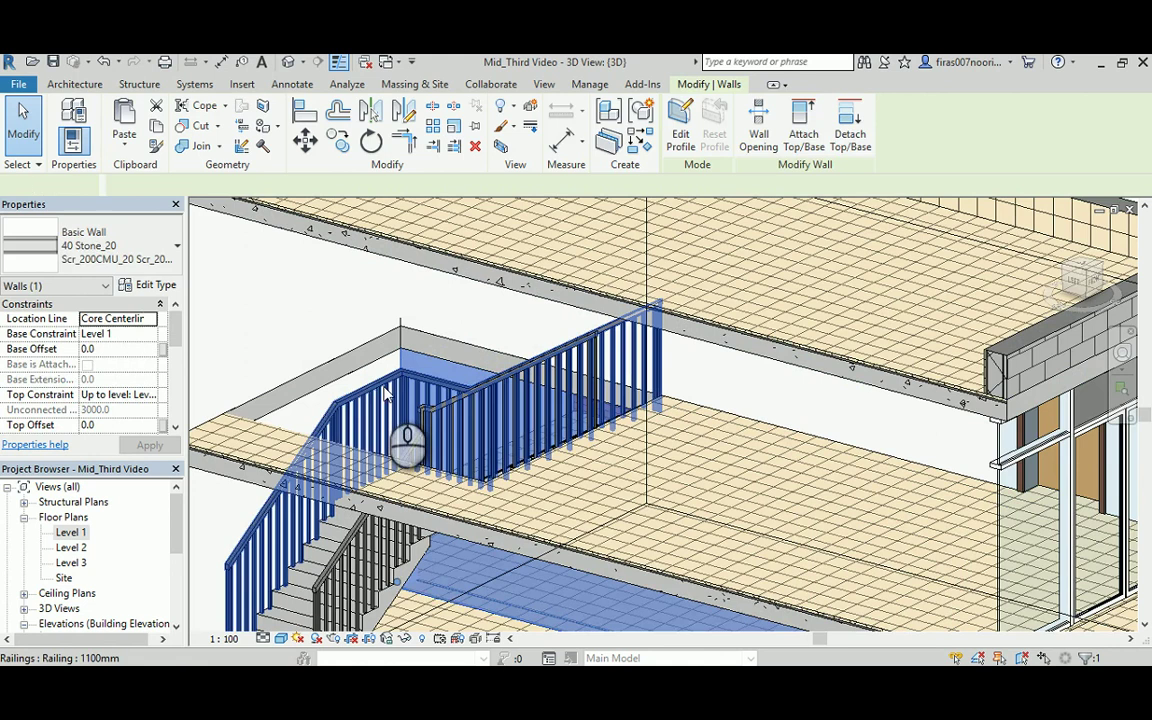
click(385, 393)
scroll(514, 334, down, 4)
scroll(373, 570, down, 2)
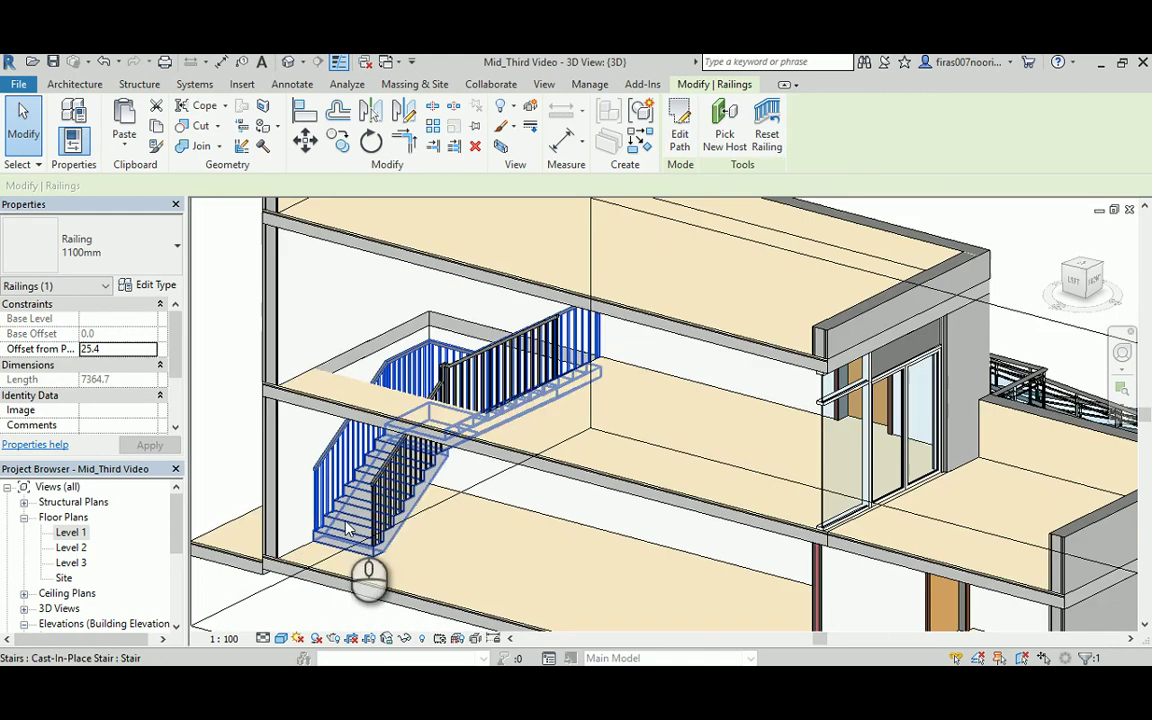
key(Escape)
click(333, 469)
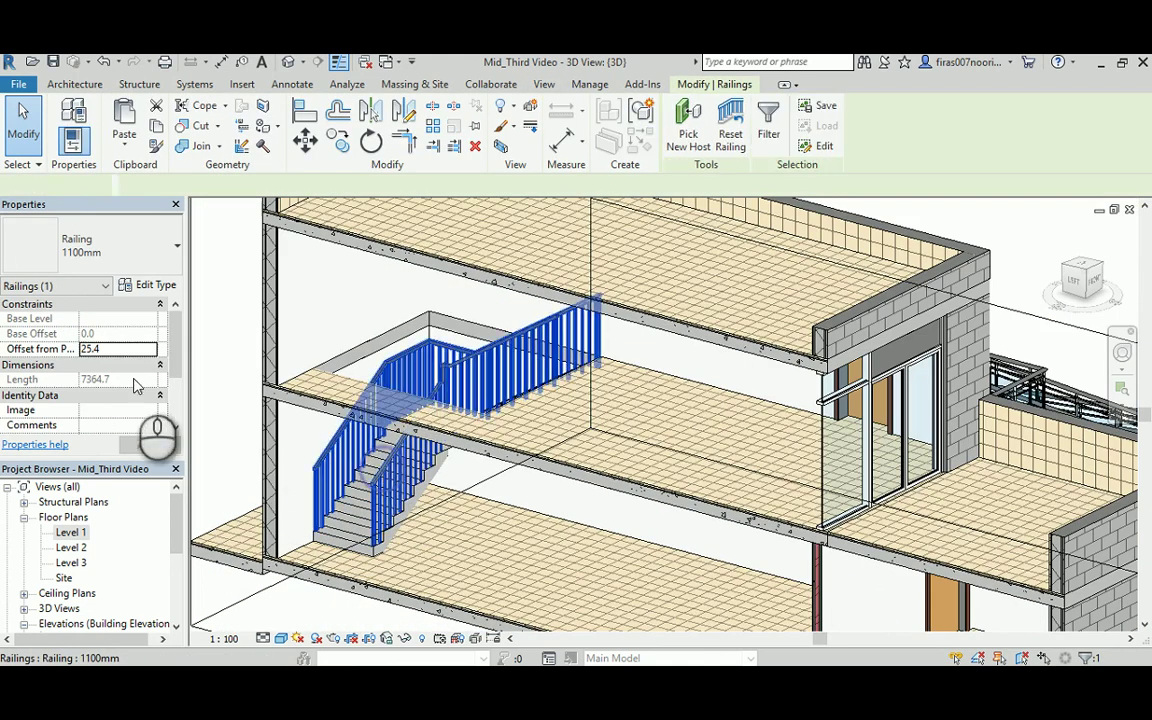
click(125, 248)
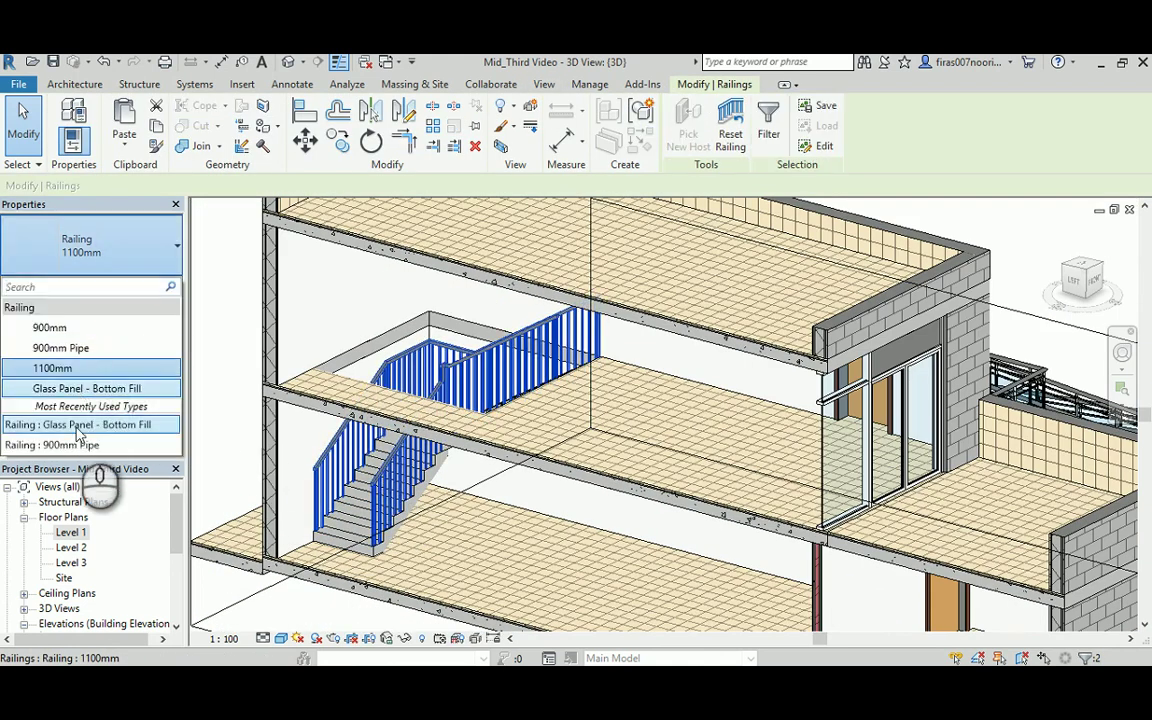
click(74, 392)
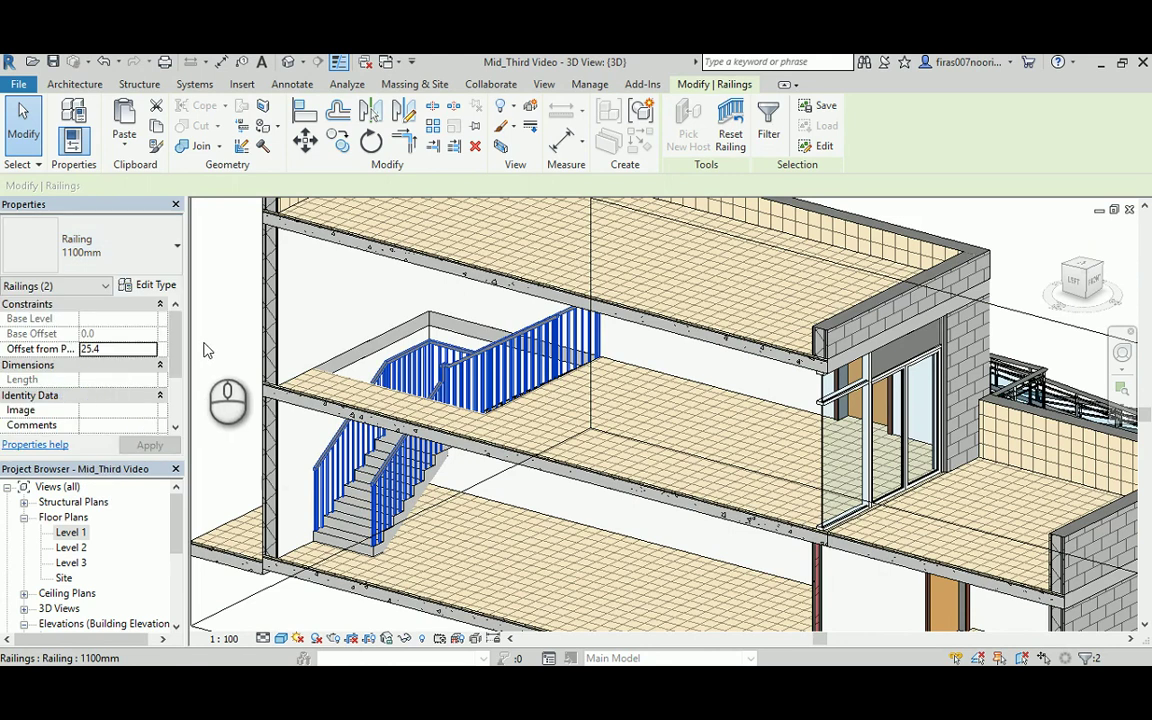
middle_drag(220, 339, 324, 383)
click(216, 367)
Select the stair's inner railing in the 3D view and open its path for editing in the Level 2 floor plan.
shift+middle_drag(555, 367, 671, 355)
scroll(649, 340, up, 3)
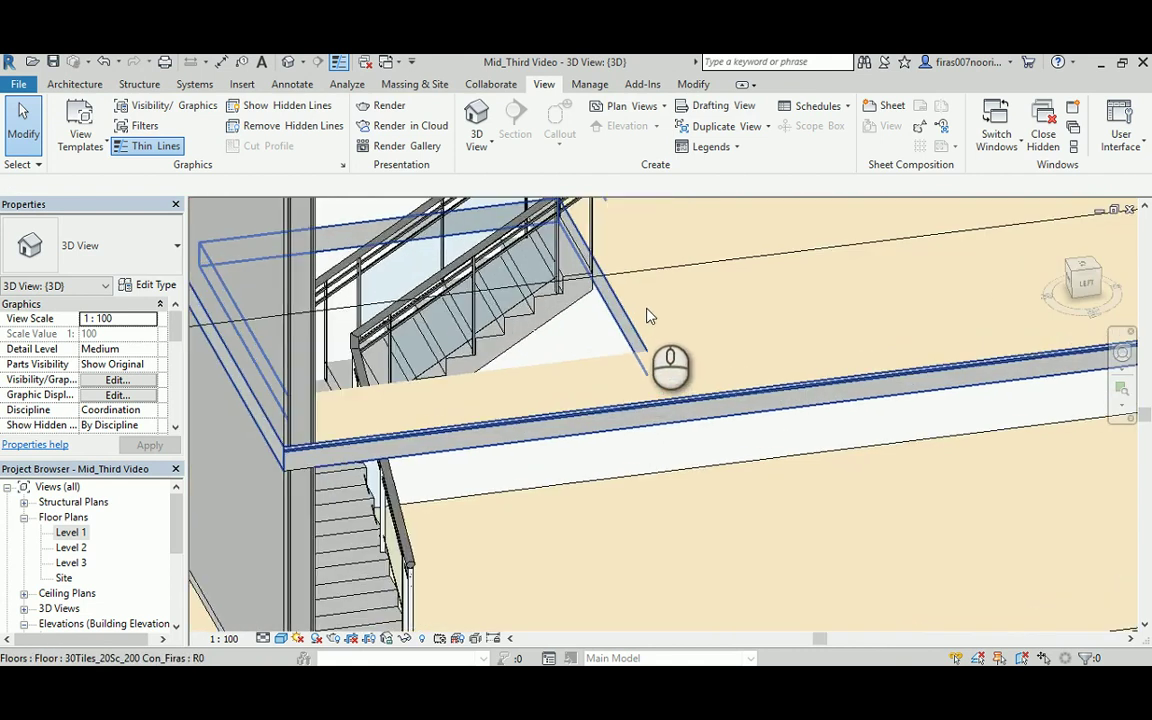
scroll(619, 328, down, 5)
click(540, 424)
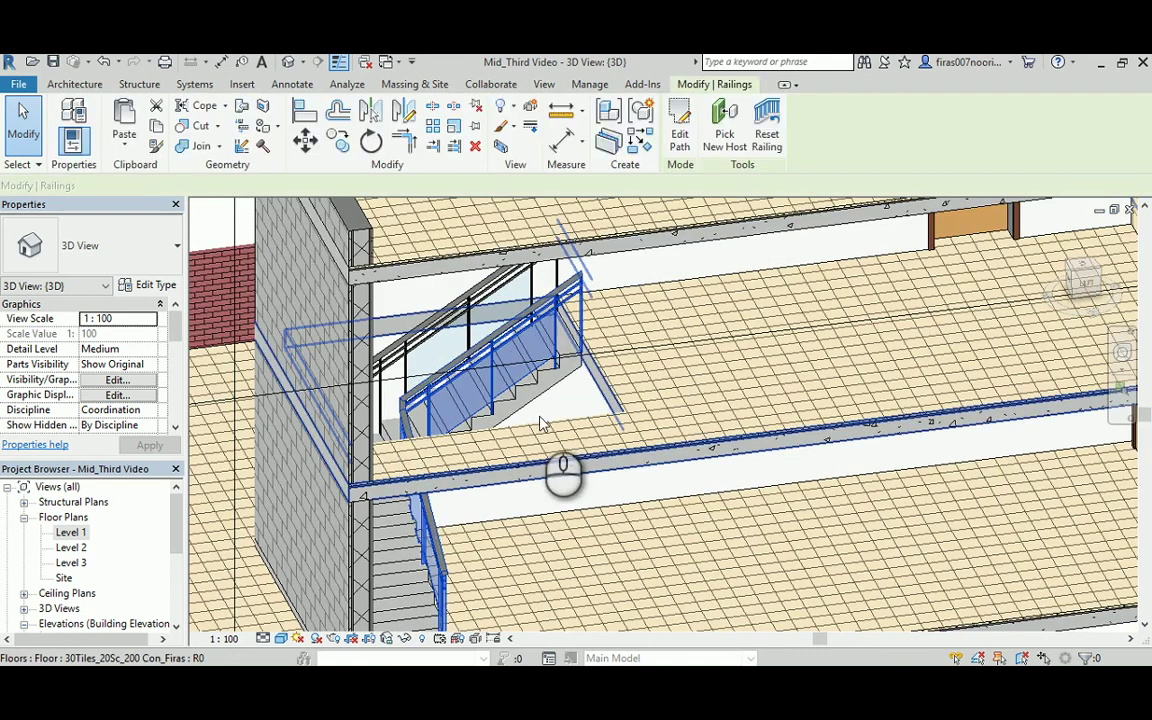
click(679, 138)
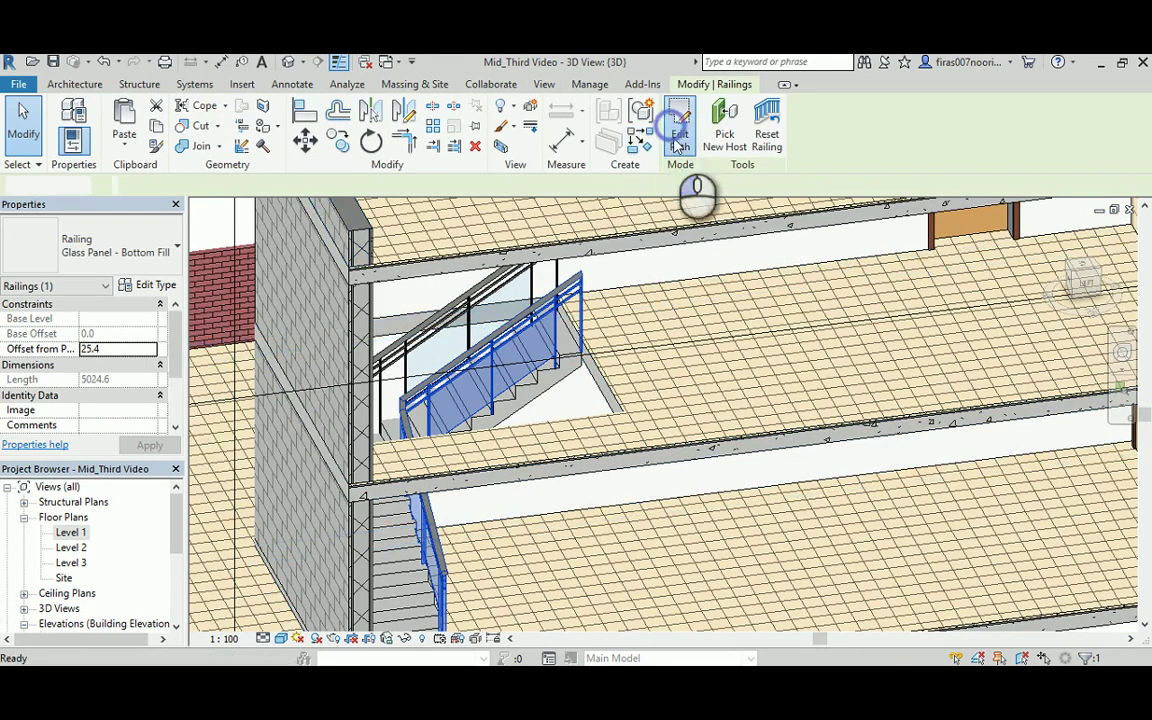
double_click(72, 548)
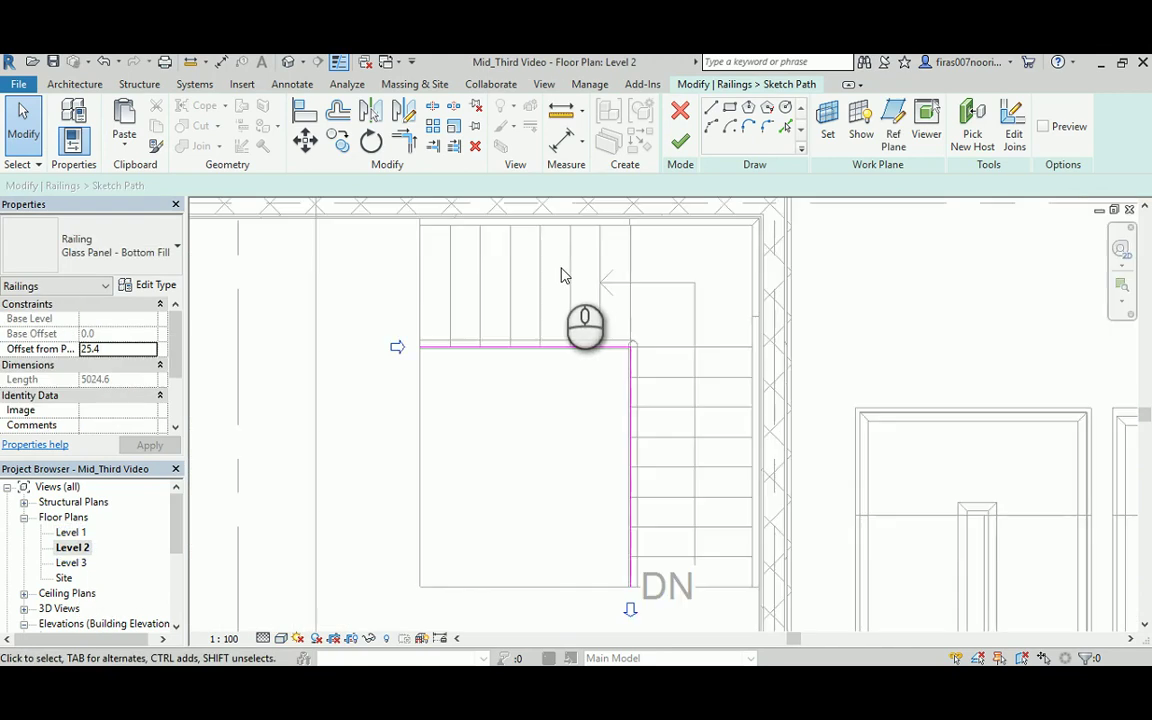
middle_drag(604, 361, 578, 278)
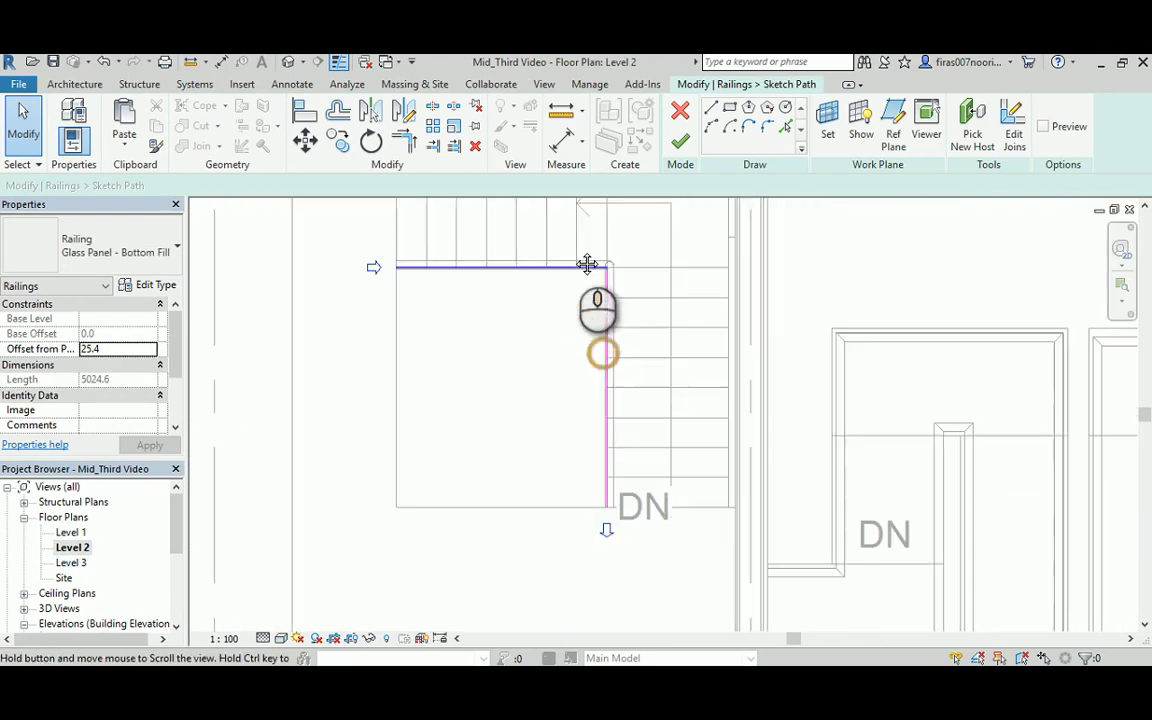
Extend the railing path 100 mm past the upper run's end, and add a horizontal line to just beyond the opening's left edge.
click(707, 111)
scroll(599, 540, up, 4)
click(627, 390)
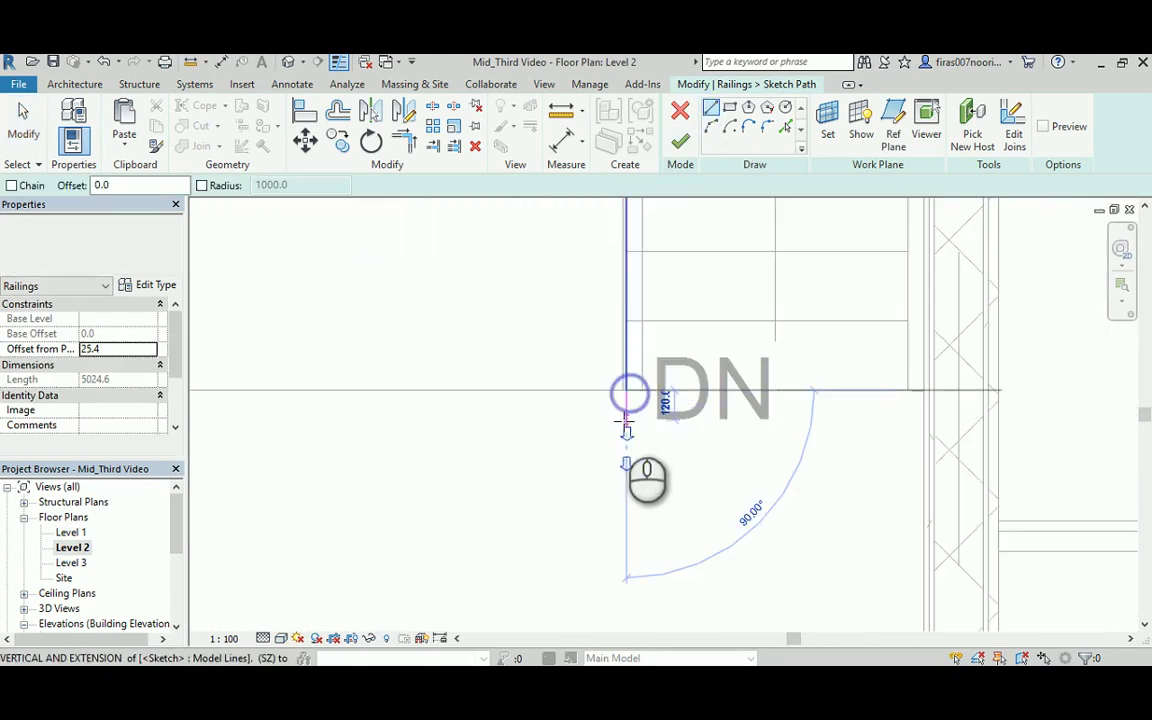
click(625, 416)
scroll(528, 403, down, 1)
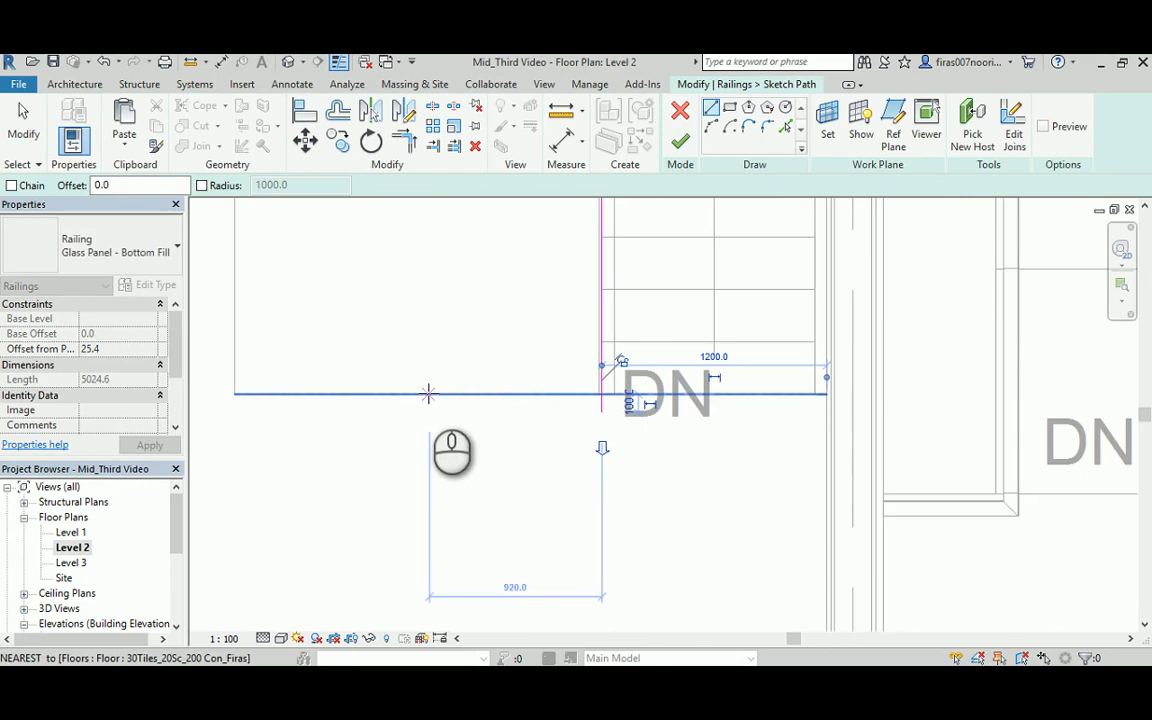
mouse_move(442, 404)
middle_down()
mouse_move(522, 478)
mouse_move(489, 440)
middle_up()
click(647, 446)
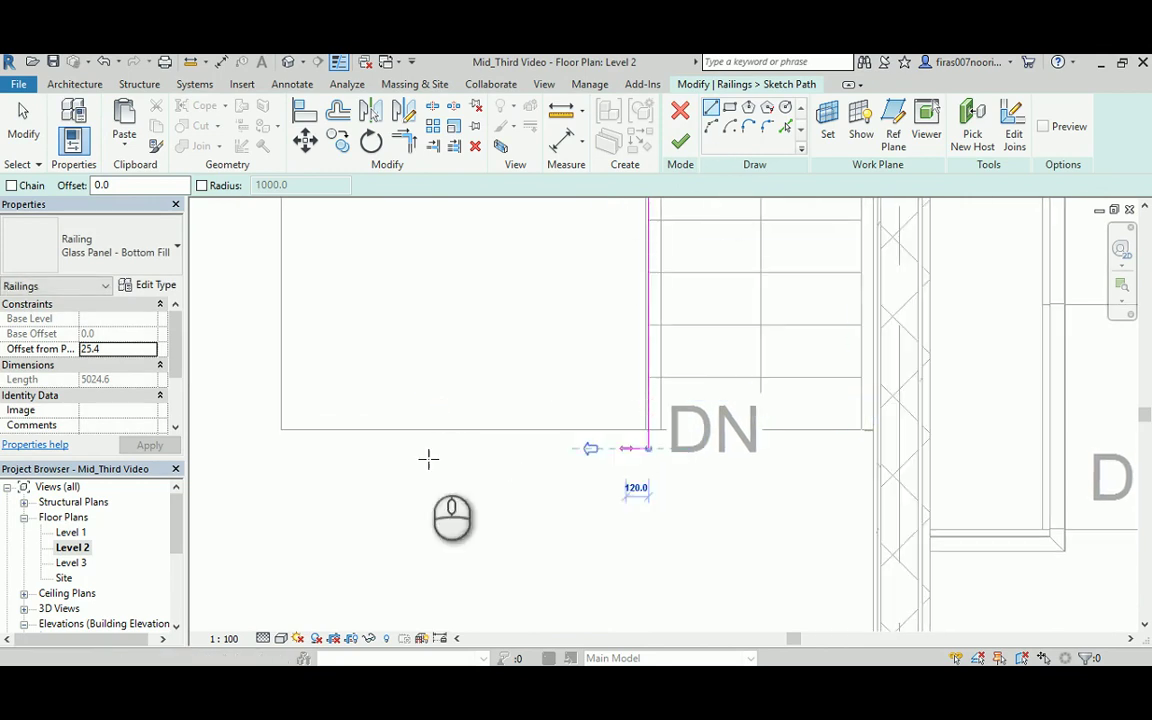
click(257, 449)
Draw a vertical railing path line about 3540 mm long from the horizontal line's left end, outside the opening's left edge, toward the top wall.
mouse_move(260, 326)
middle_down()
mouse_move(267, 622)
mouse_move(252, 378)
mouse_move(257, 598)
middle_up()
scroll(265, 324, down, 2)
click(258, 489)
scroll(250, 395, down, 2)
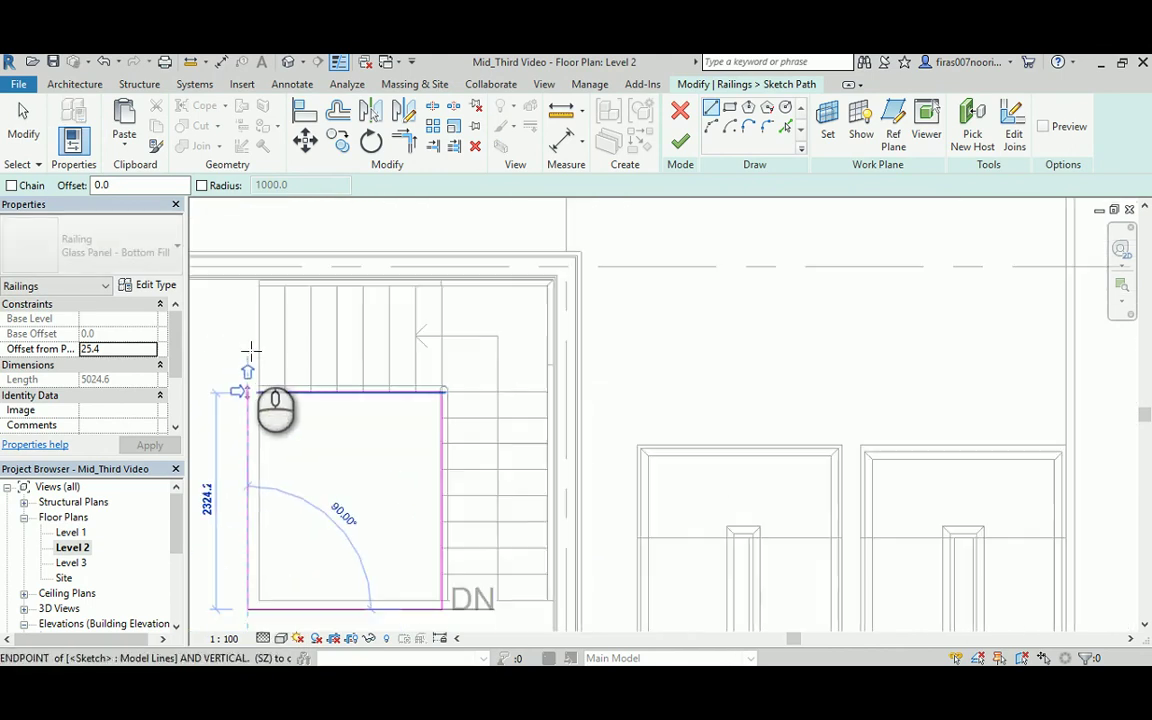
click(247, 281)
scroll(239, 455, up, 2)
key(Escape)
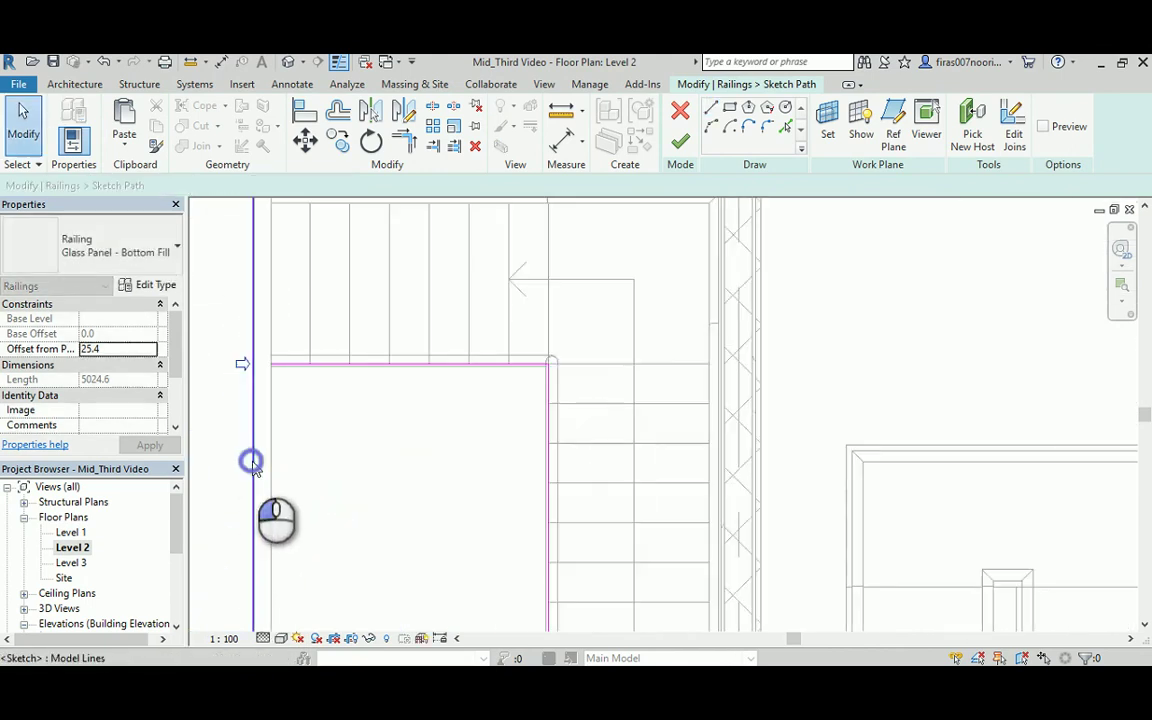
Dimension the gap between the vertical railing path line and the opening's left edge.
middle_drag(250, 495, 338, 367)
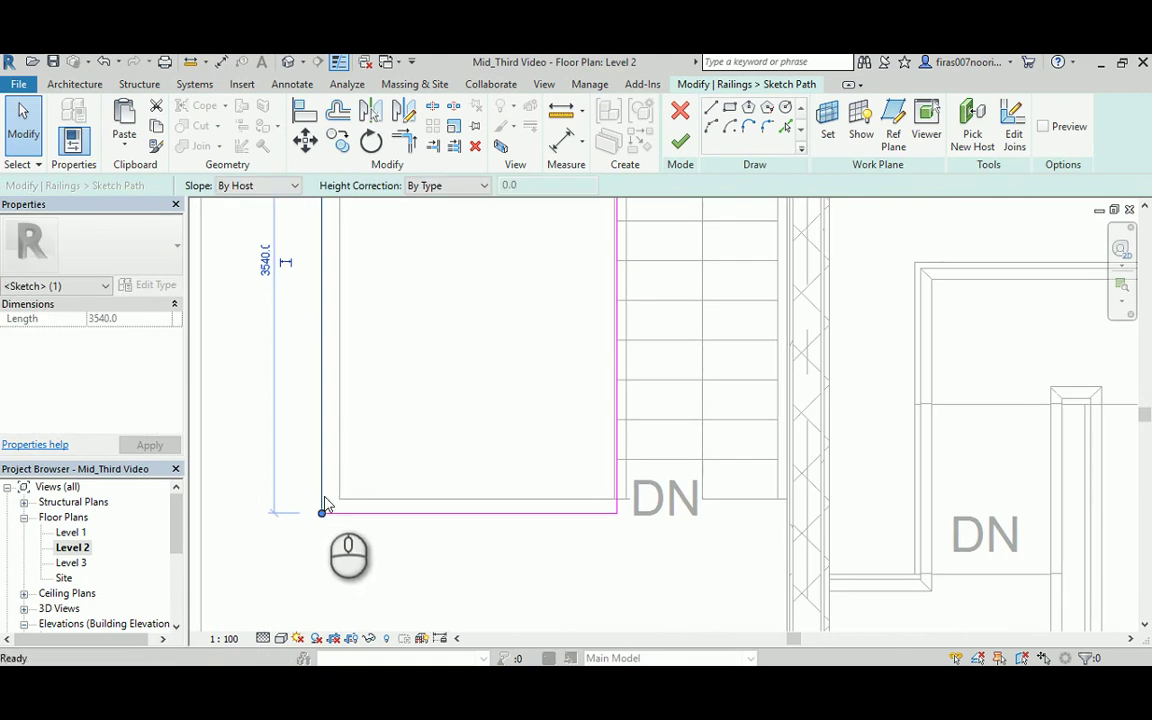
key(d)
key(i)
click(322, 478)
click(338, 473)
click(376, 440)
key(Escape)
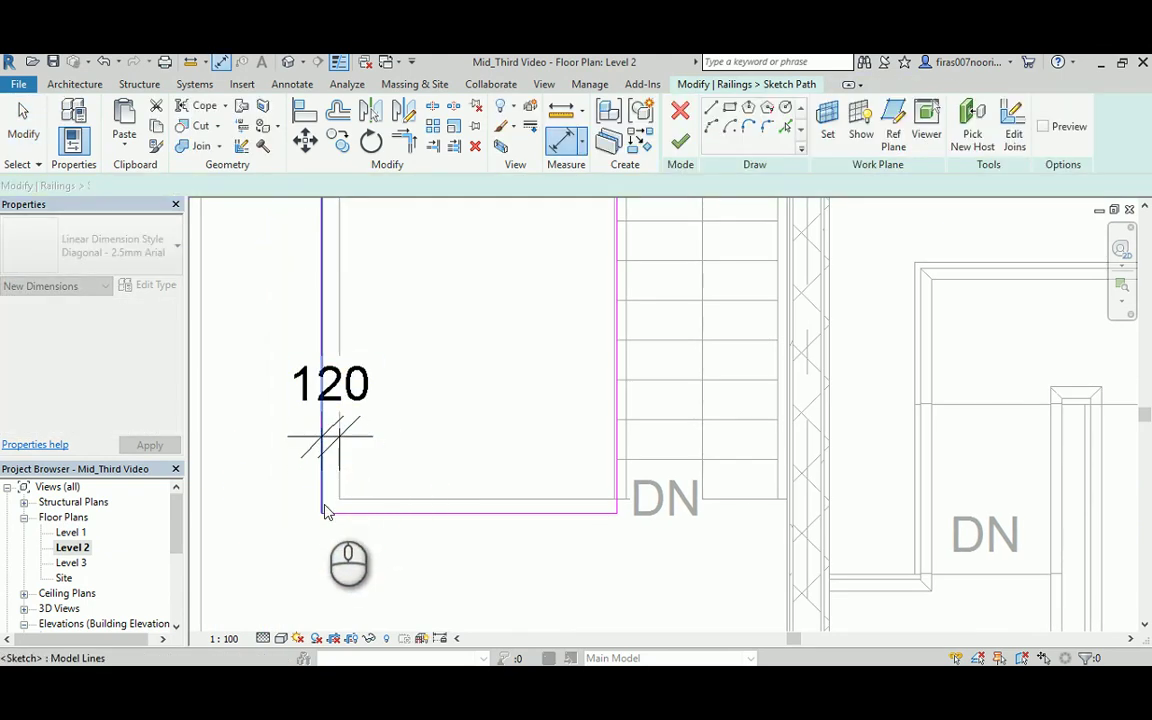
key(Escape)
key(Escape)
Set the vertical railing path line's distance from the opening's left edge to 100 mm.
click(321, 490)
click(330, 390)
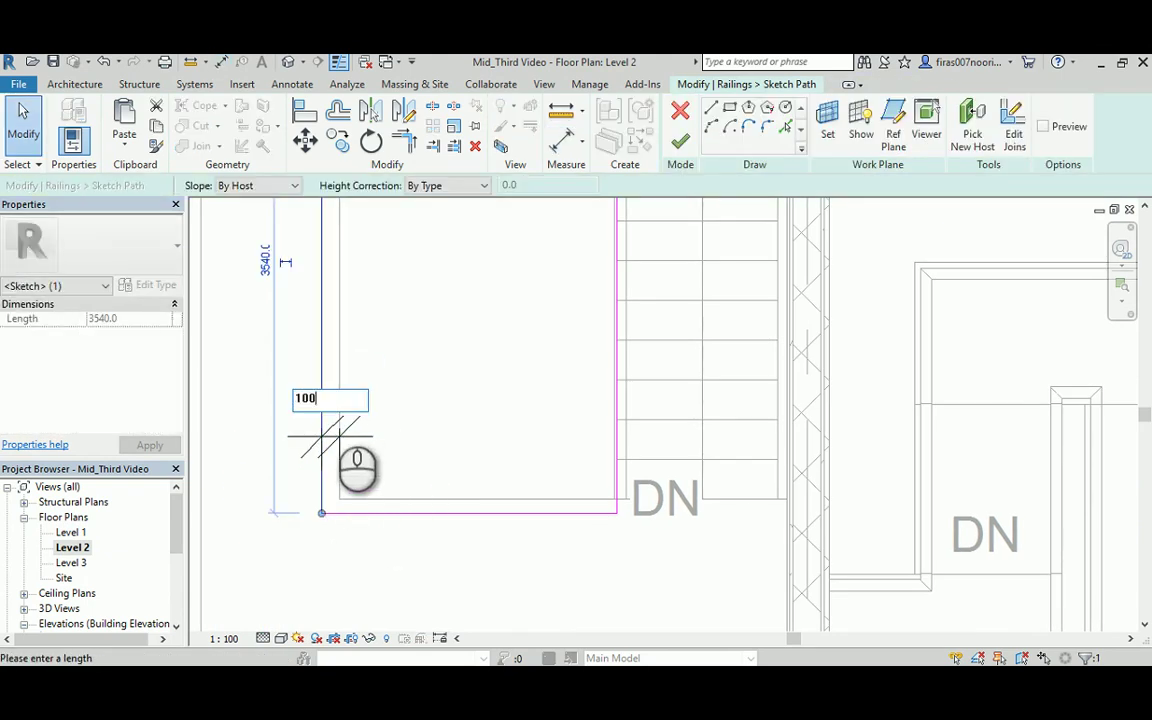
text(100)
key(Return)
click(442, 424)
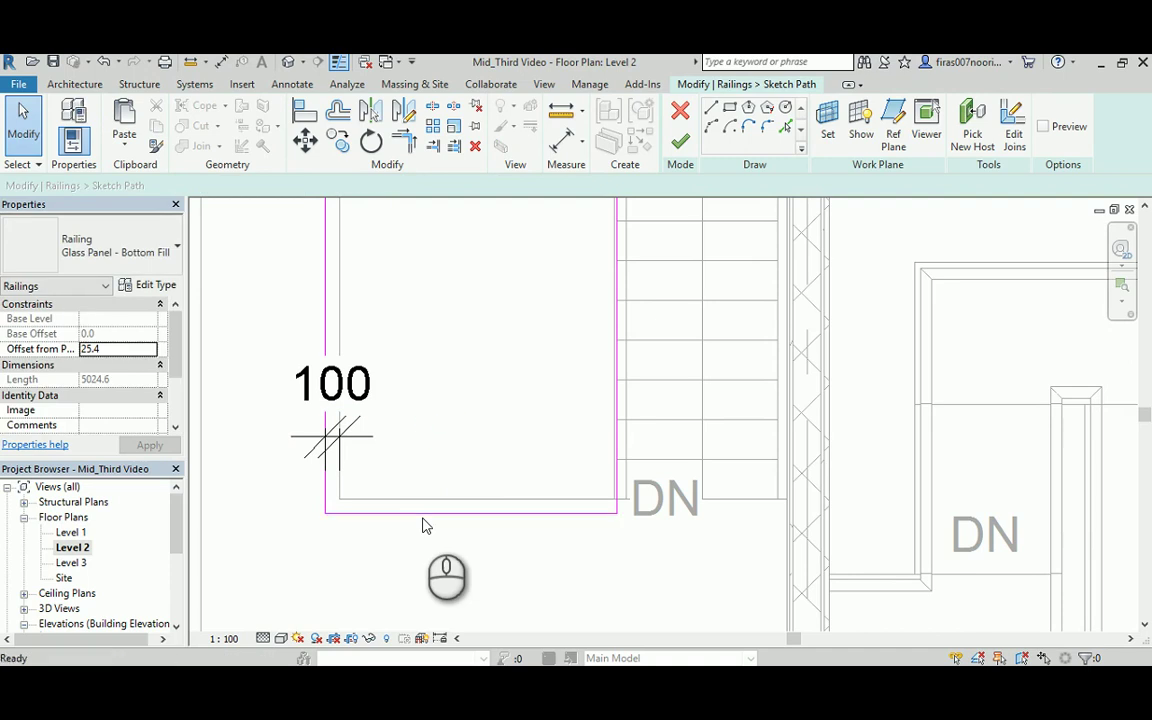
Measure the lower railing path line's gap to the opening edge with a linear dimension, and delete the helper dimensions.
key(d)
key(i)
click(422, 513)
click(420, 498)
click(427, 445)
key(Escape)
key(Escape)
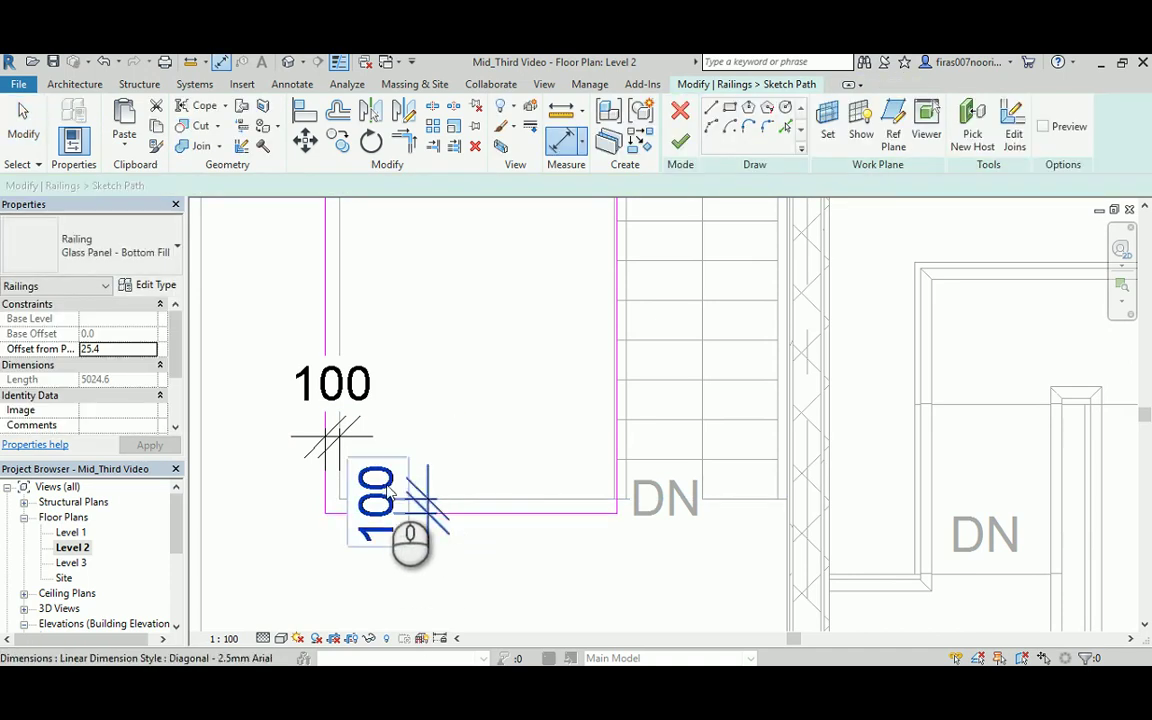
click(390, 490)
key(Delete)
scroll(470, 343, down, 4)
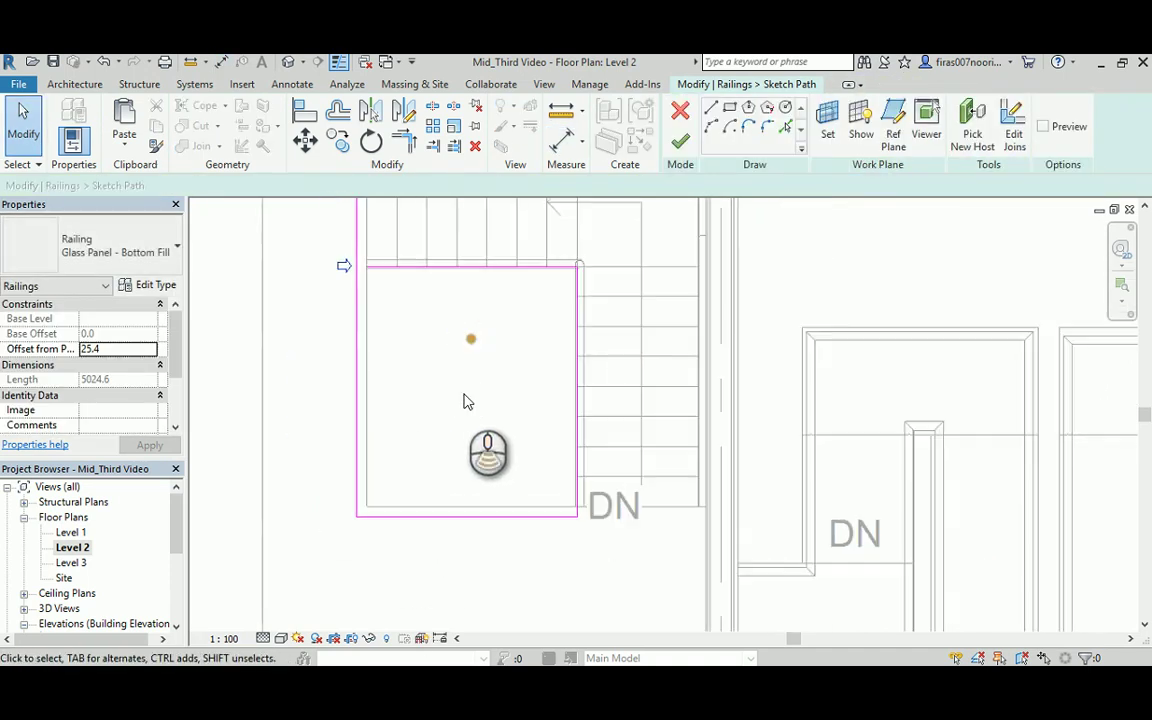
Finish the railing path sketch and inspect the extended glass railing around the stair opening in the 3D view.
click(678, 148)
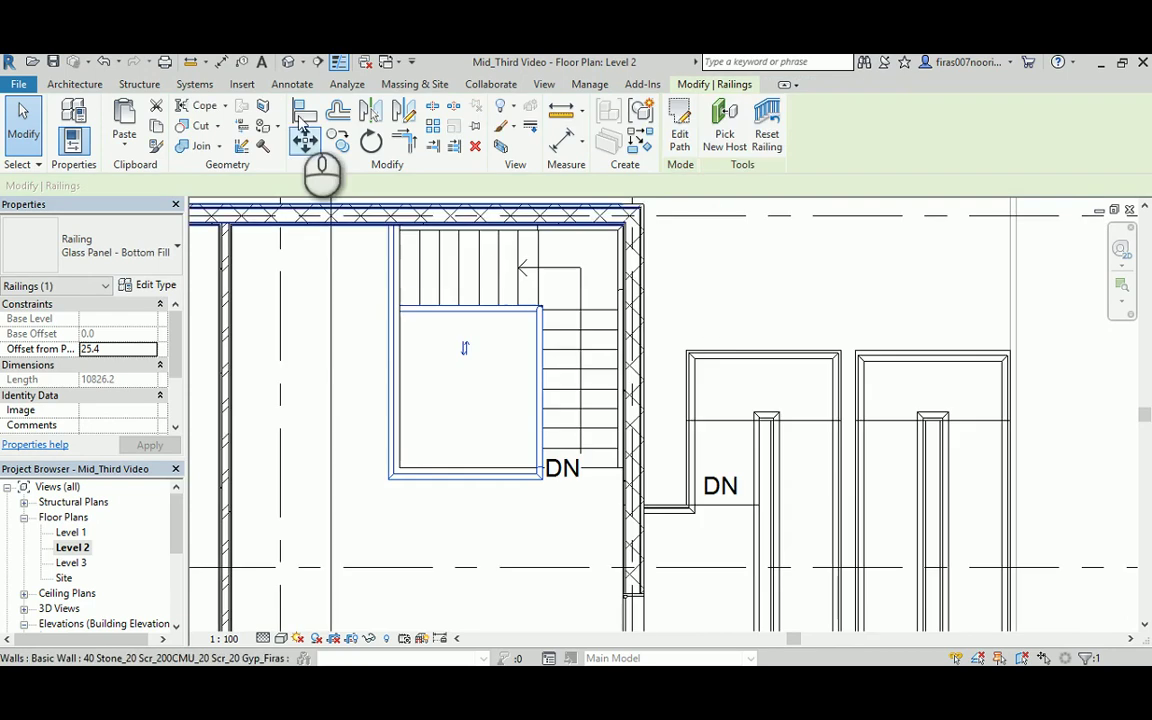
click(287, 60)
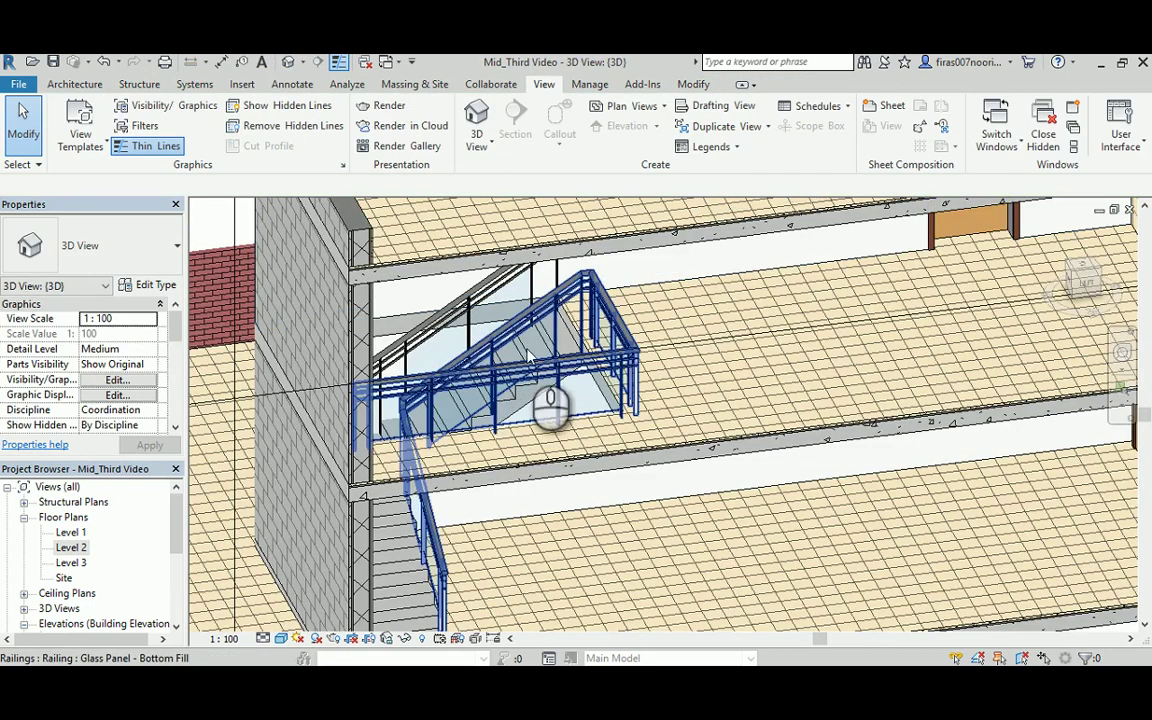
shift+middle_drag(510, 346, 461, 296)
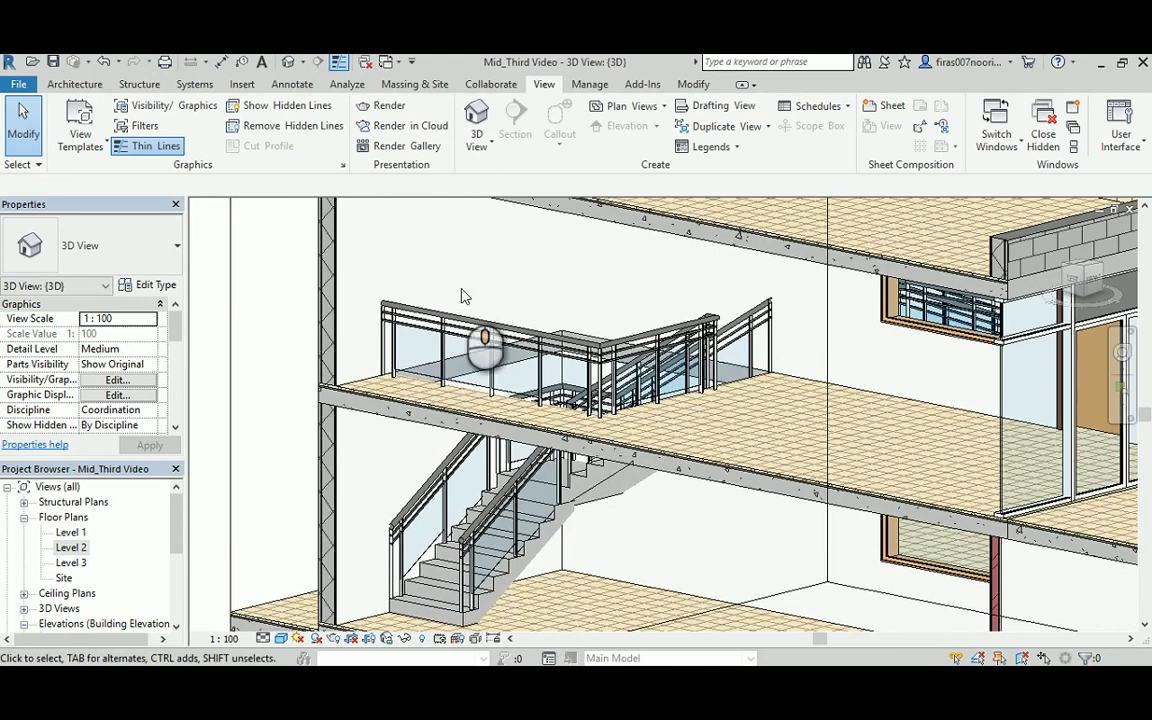
shift+middle_drag(392, 310, 310, 340)
scroll(310, 340, down, 5)
shift+middle_drag(391, 352, 304, 344)
Turn off the 3D view's section box and view the whole building from the outside.
drag(177, 330, 176, 368)
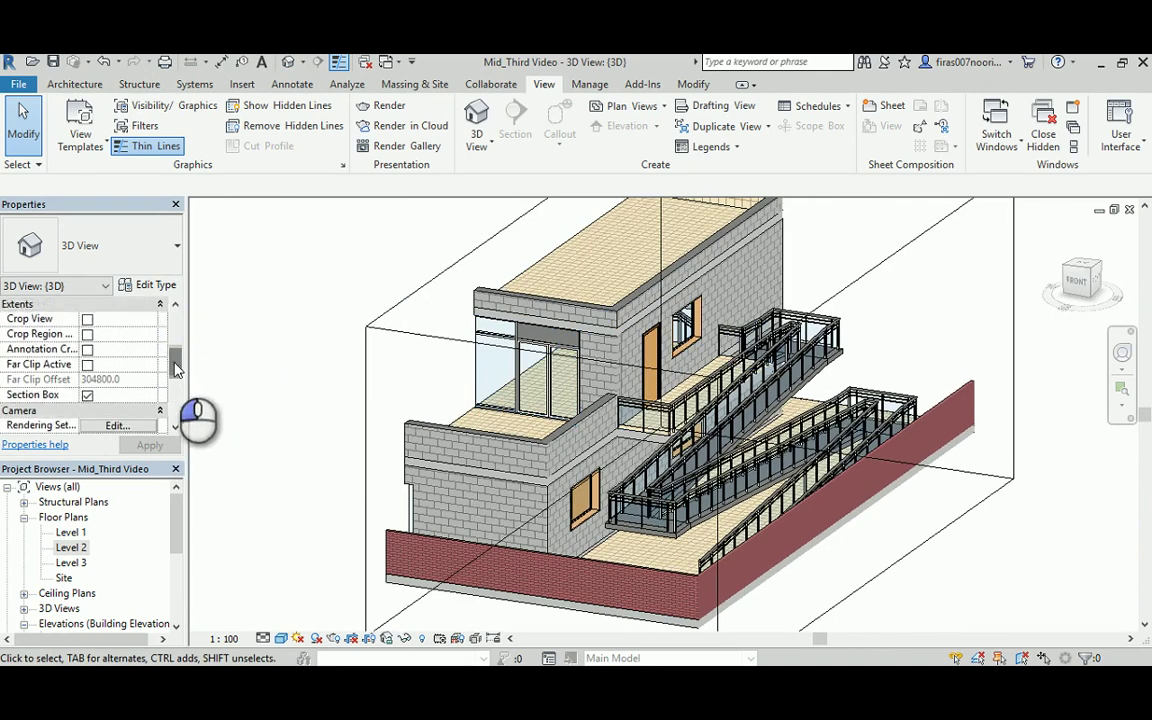
click(88, 395)
scroll(523, 352, down, 3)
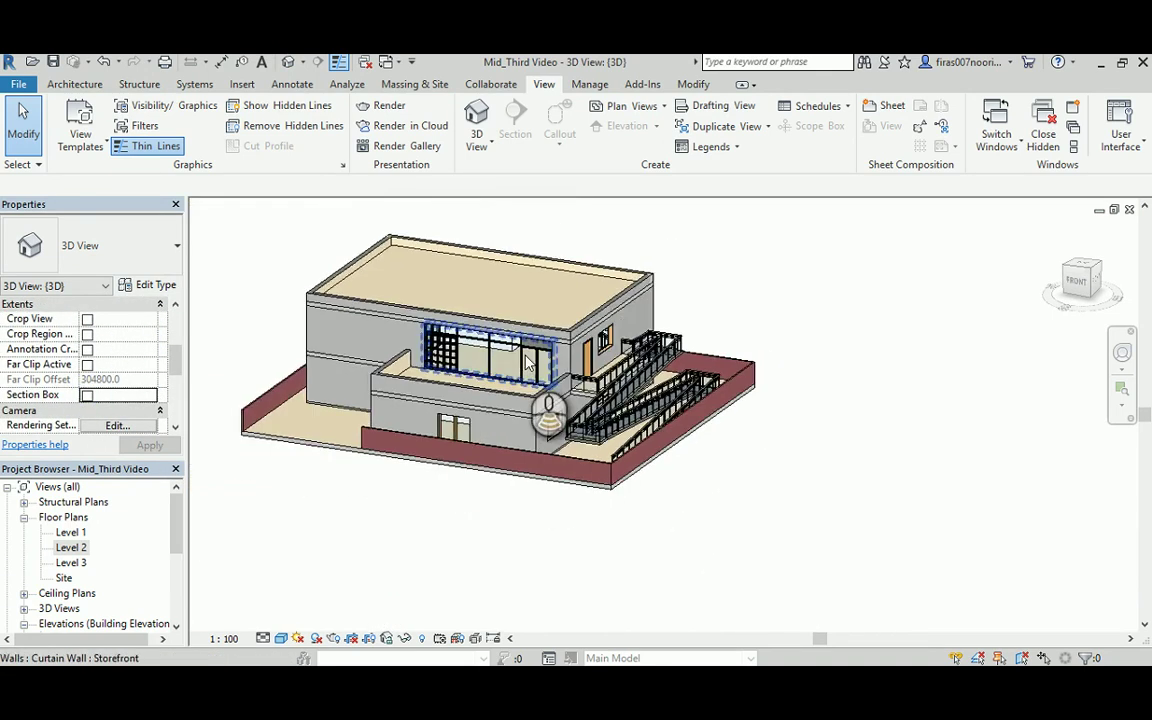
mouse_move(491, 339)
shift+middle_down()
mouse_move(468, 388)
mouse_move(430, 320)
mouse_move(480, 360)
shift+middle_up()
scroll(520, 420, up, 4)
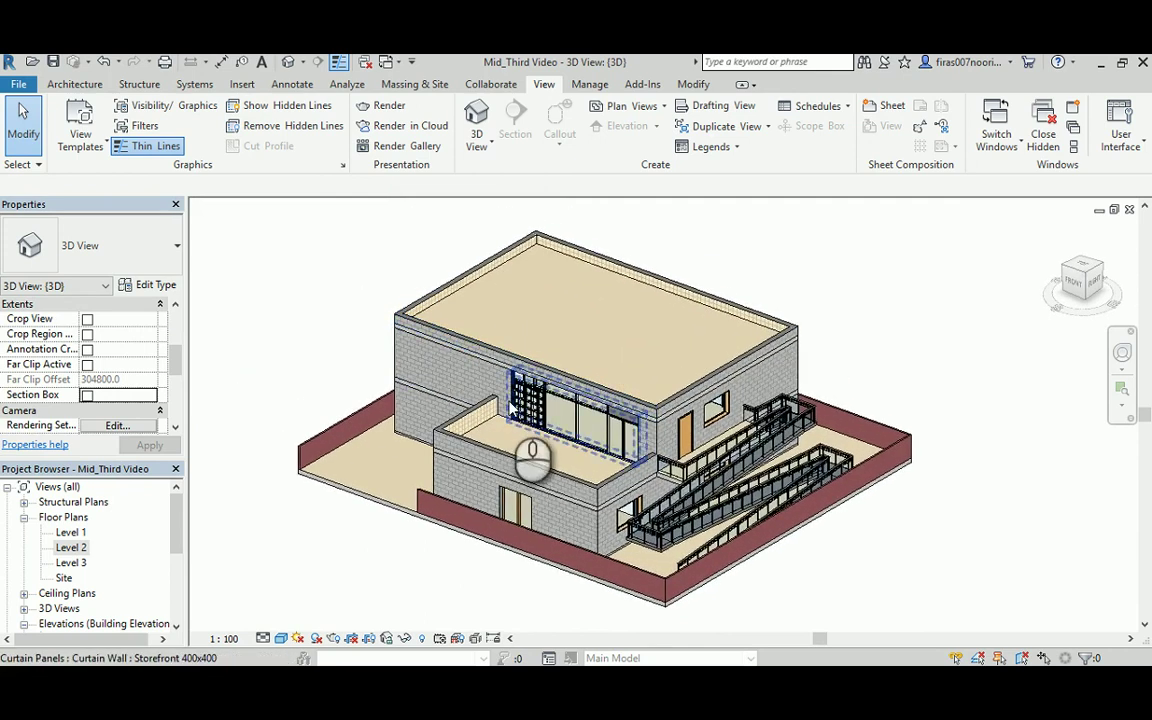
shift+middle_drag(557, 423, 735, 420)
scroll(614, 501, up, 1)
middle_drag(638, 456, 597, 398)
Switch to the lecture slides and review the Level 1, Level 3, Section 1 and Level 2 reference drawings, ending back in Revit.
key(alt+Tab)
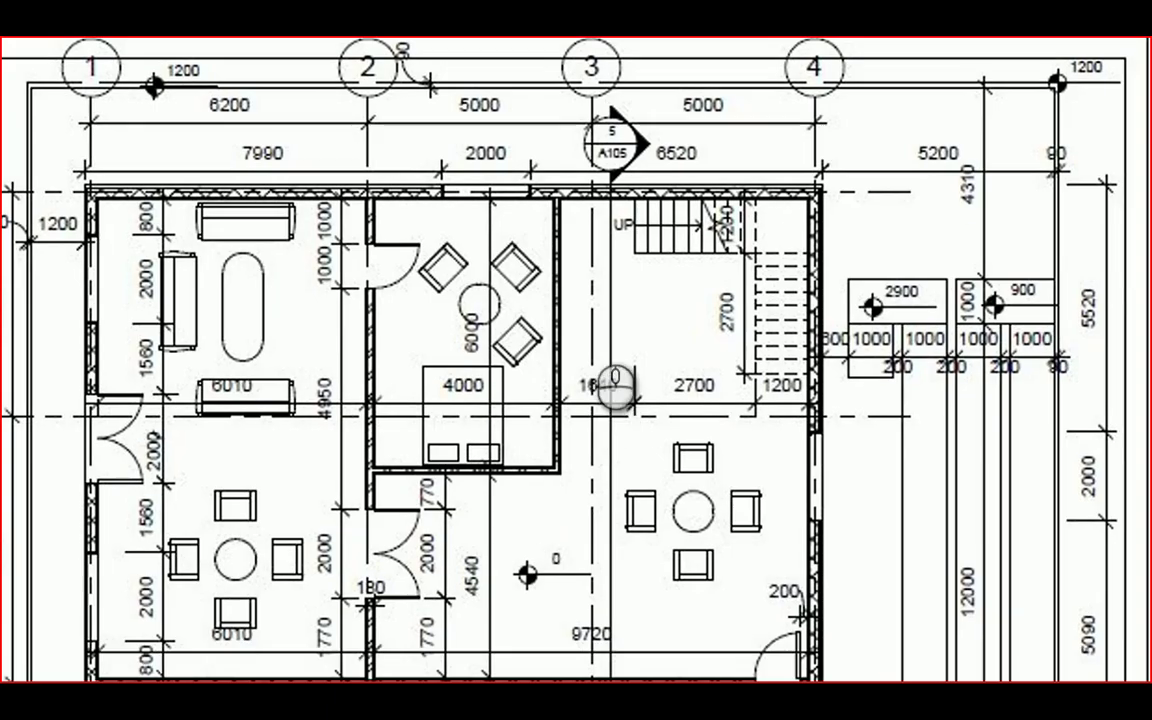
key(Escape)
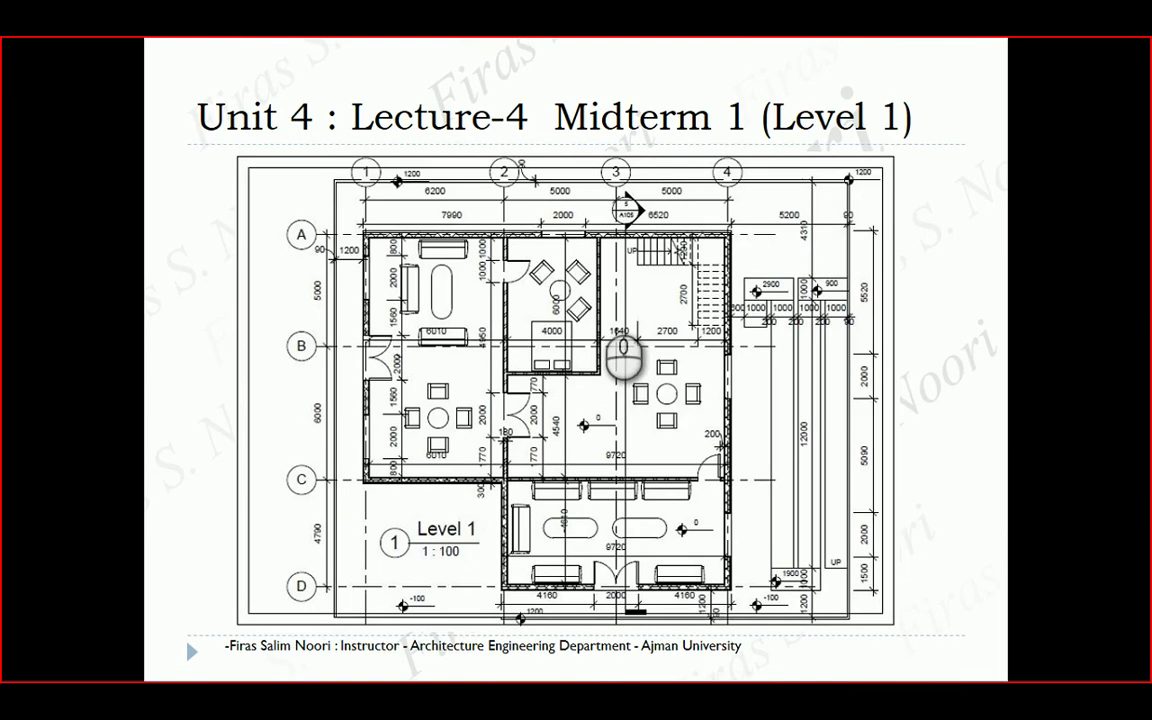
click(624, 402)
click(665, 427)
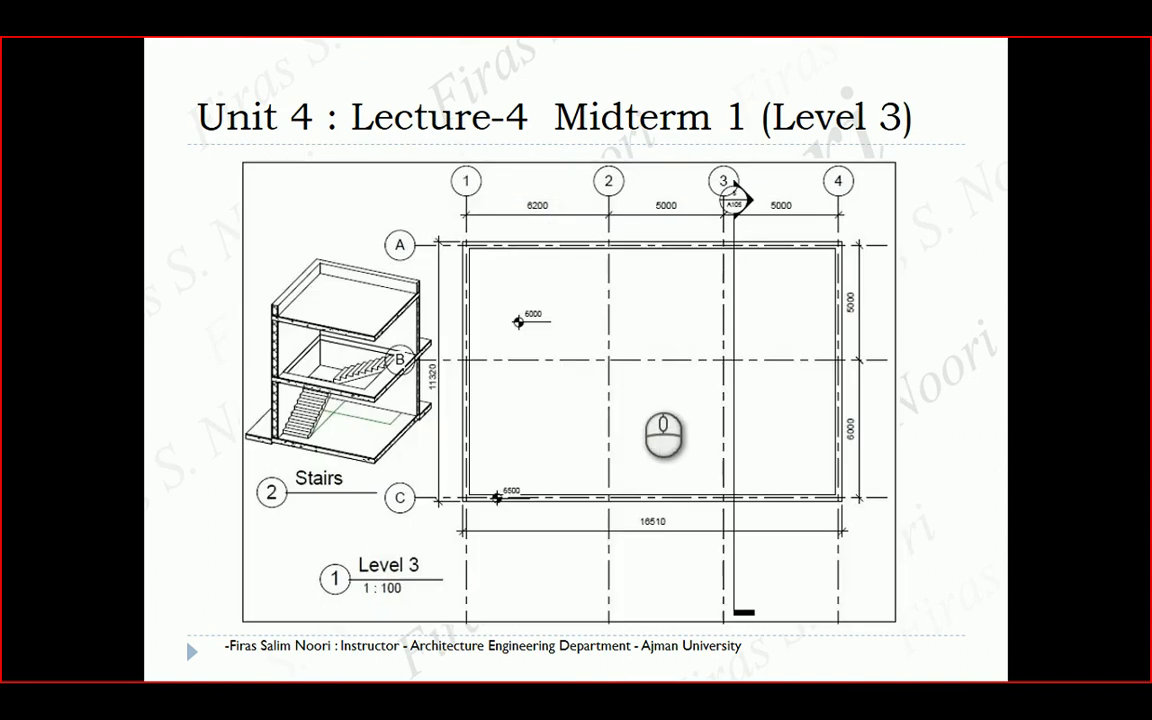
click(663, 432)
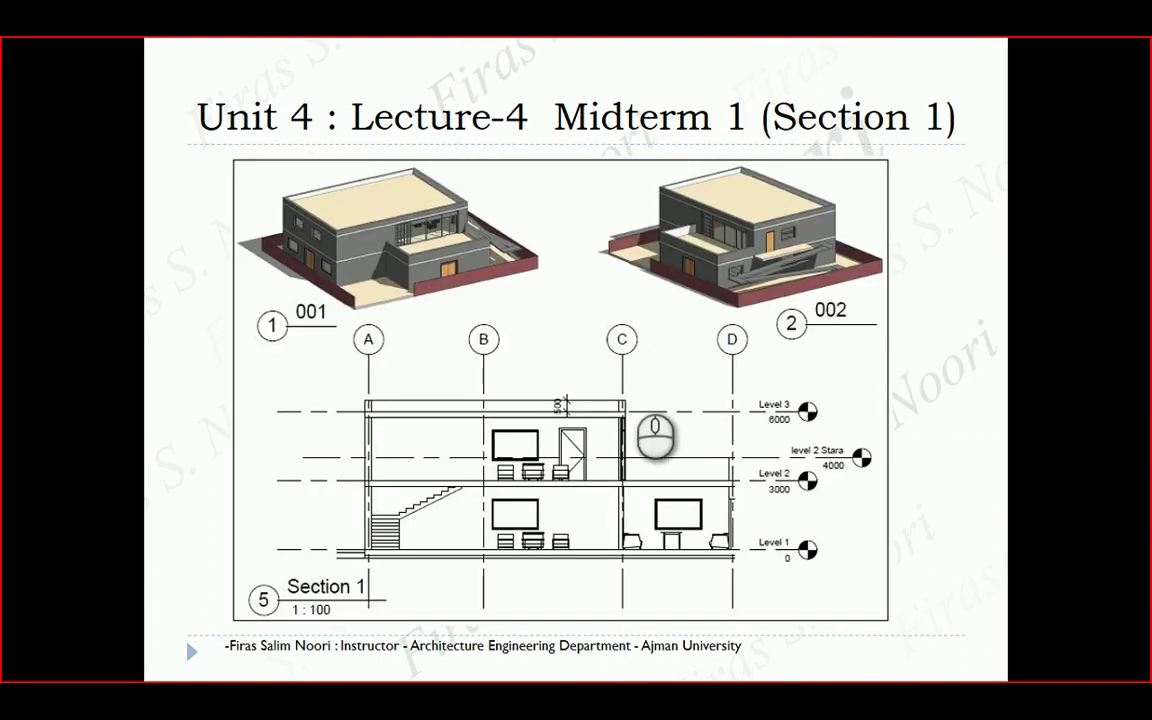
scroll(728, 424, up, 1)
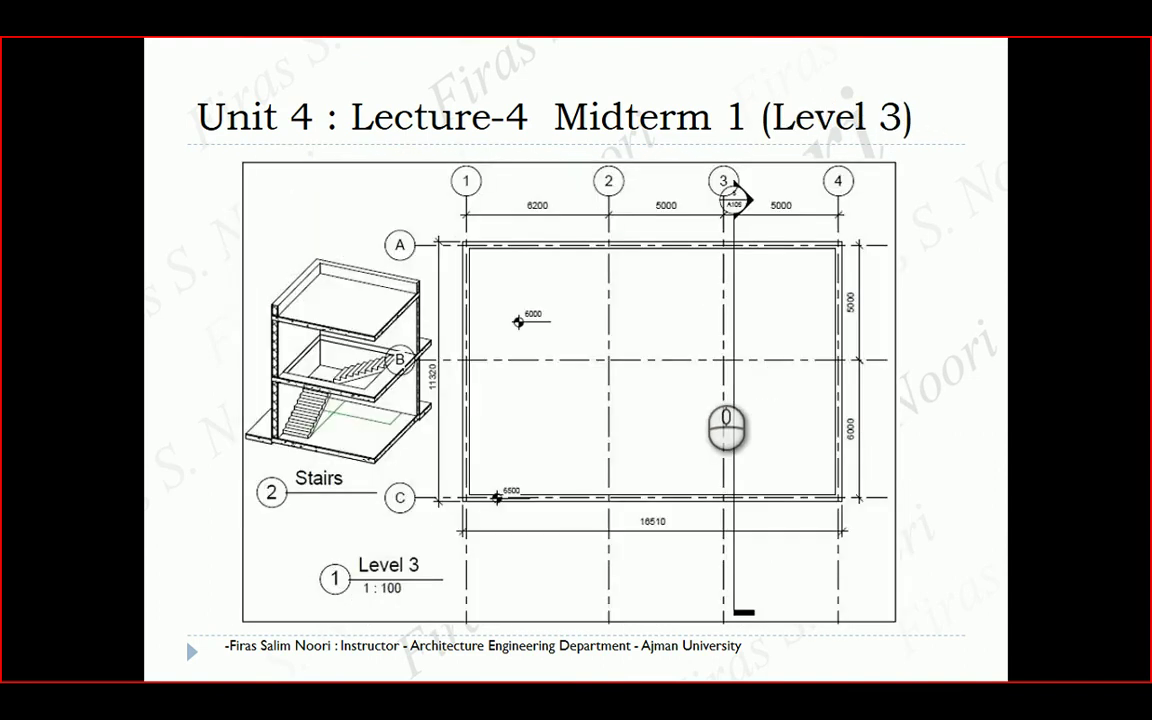
scroll(727, 425, up, 1)
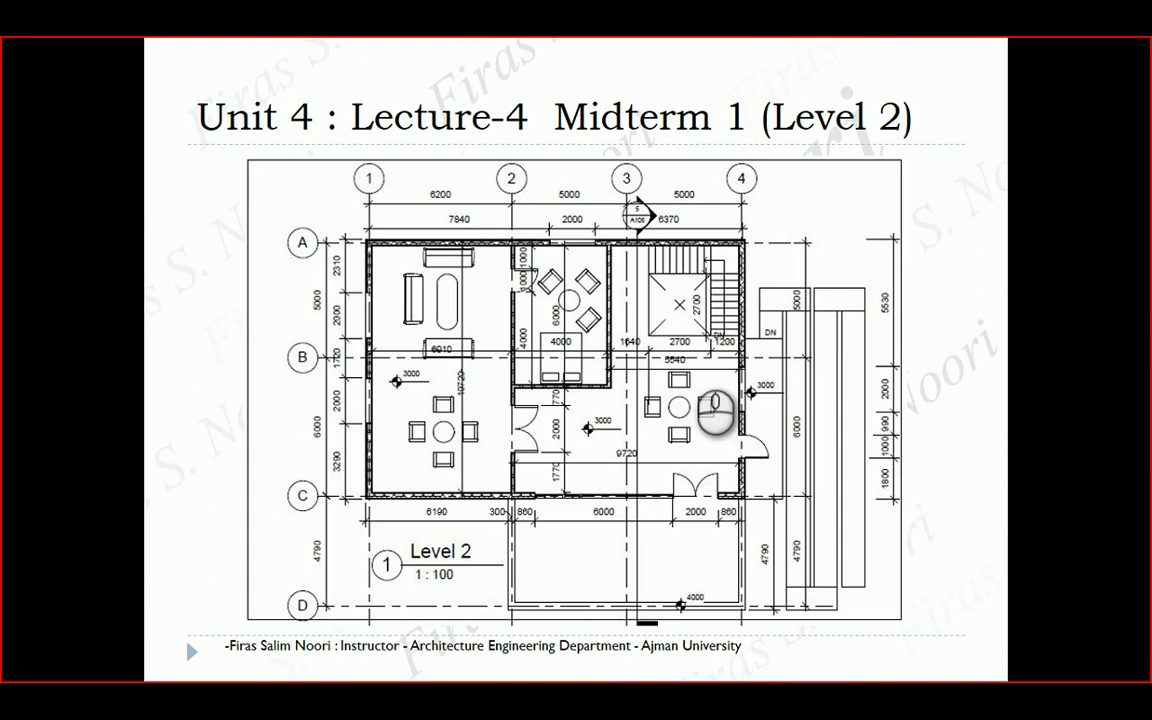
key(alt+Tab)
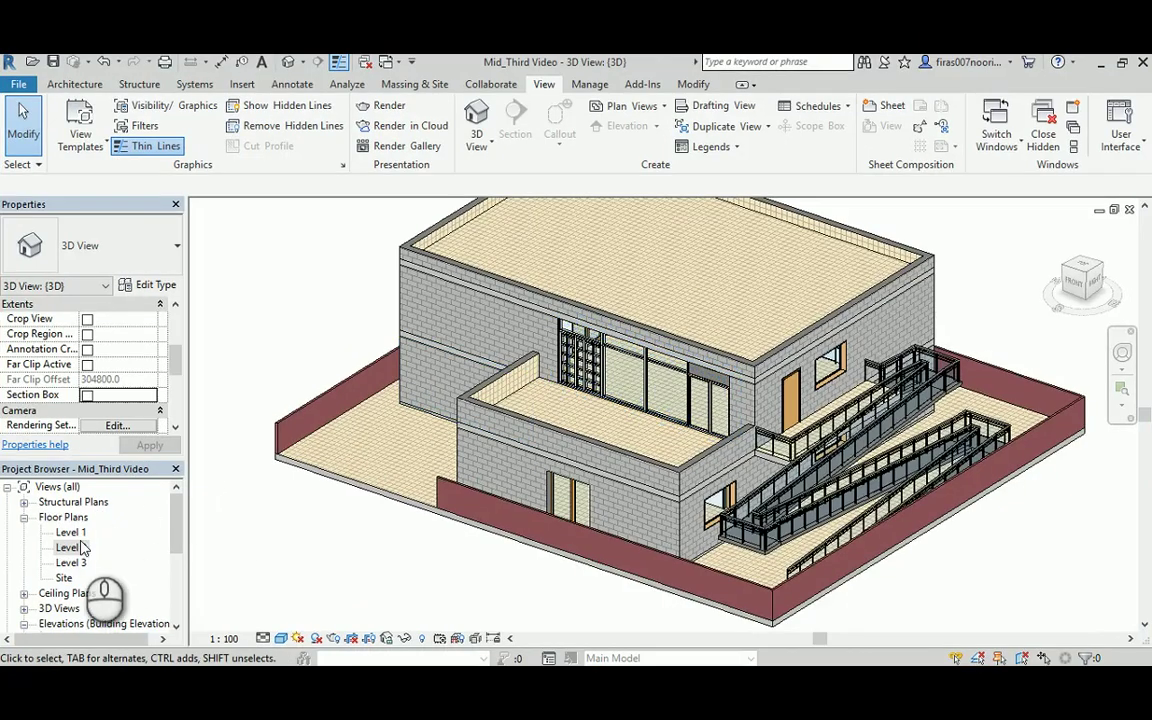
Open the Level 2 floor plan, start placing a component, and check the component types already loaded.
double_click(78, 548)
click(78, 85)
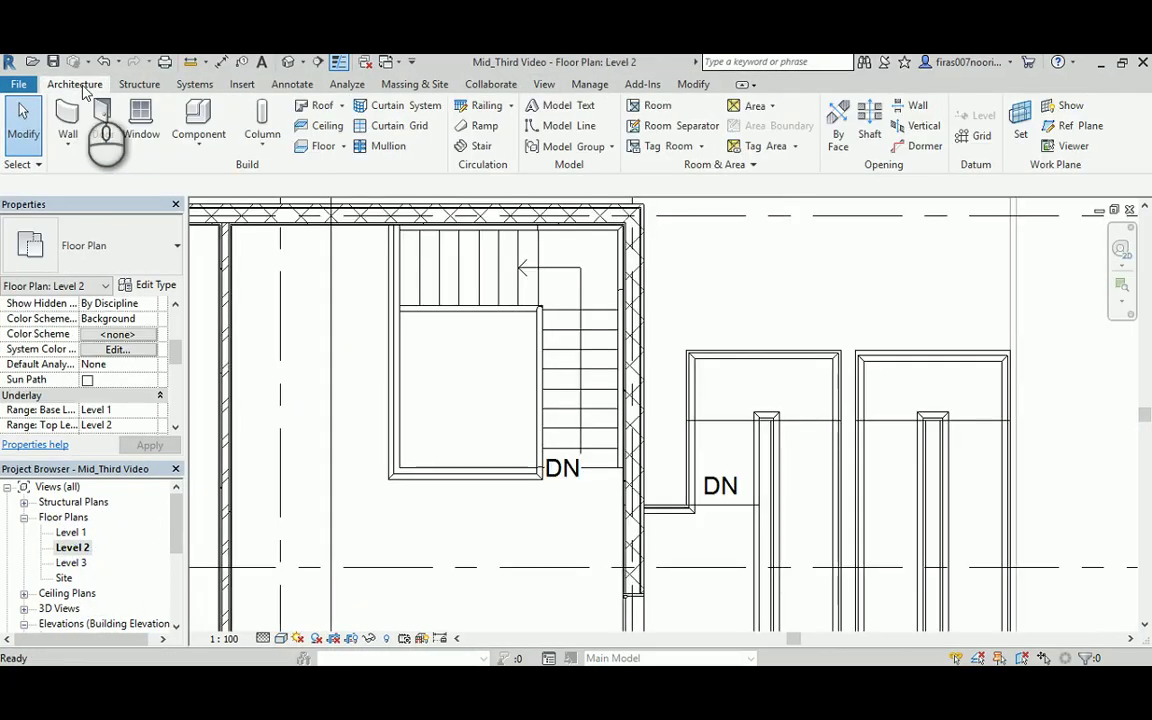
click(198, 145)
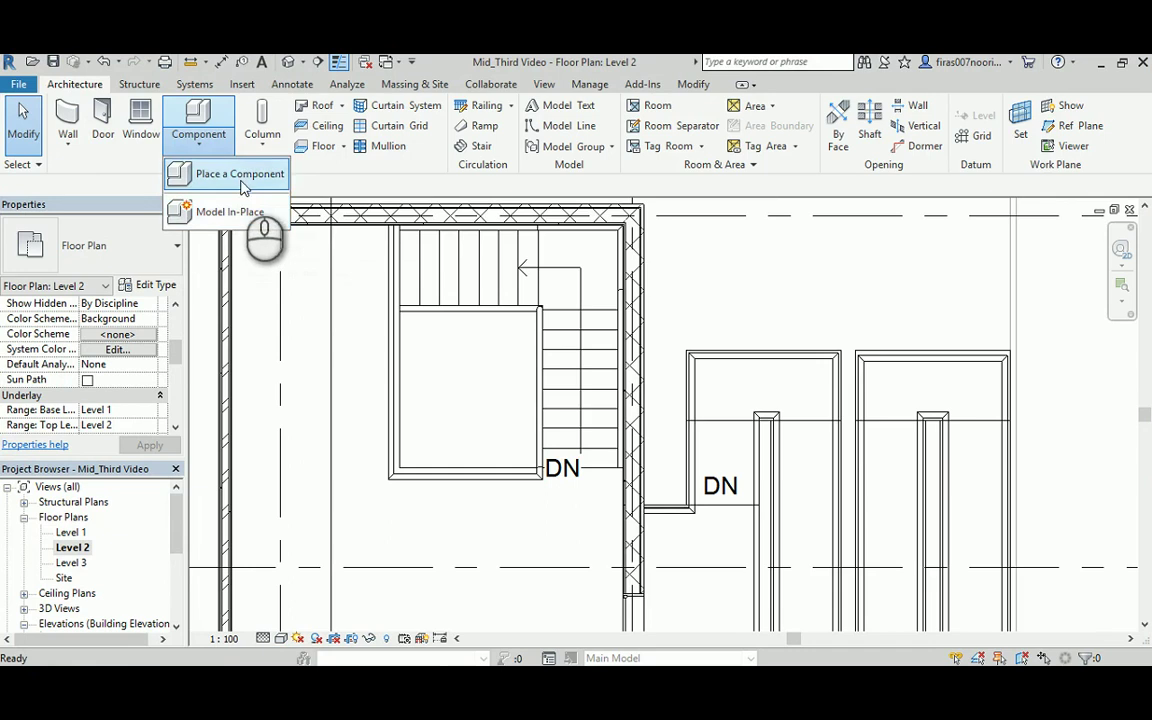
click(240, 176)
click(115, 245)
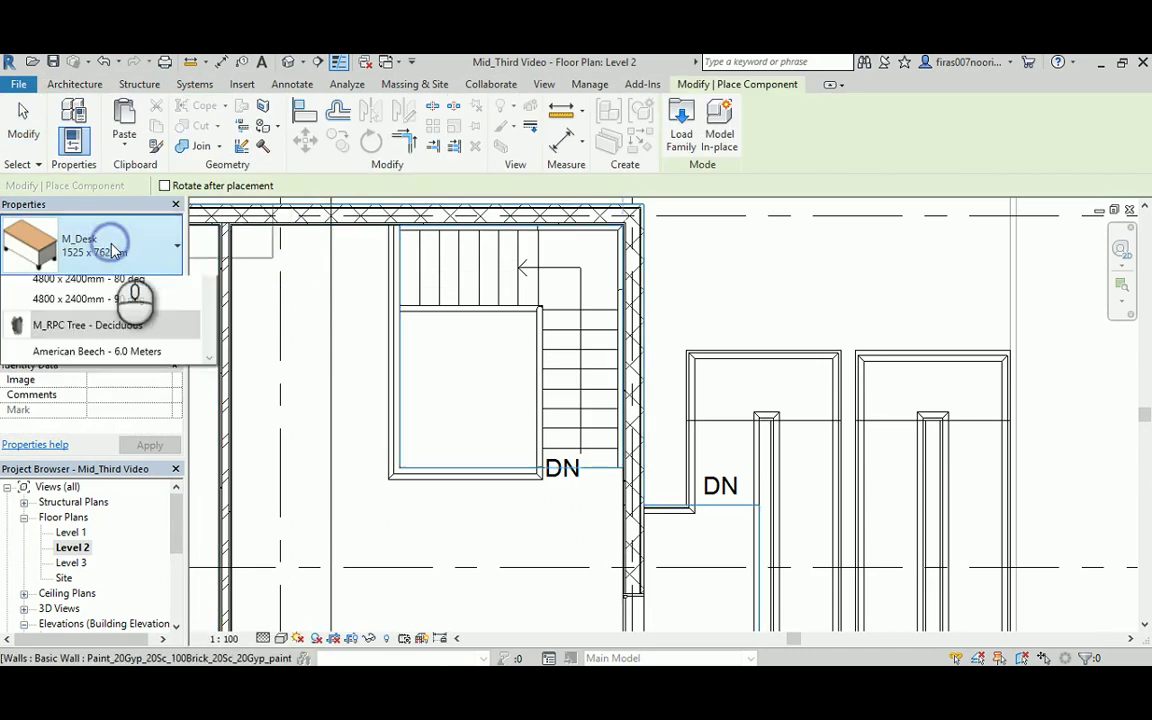
click(810, 146)
Start loading a family and browse the US Metric library to the Seating folder inside Furniture.
click(681, 128)
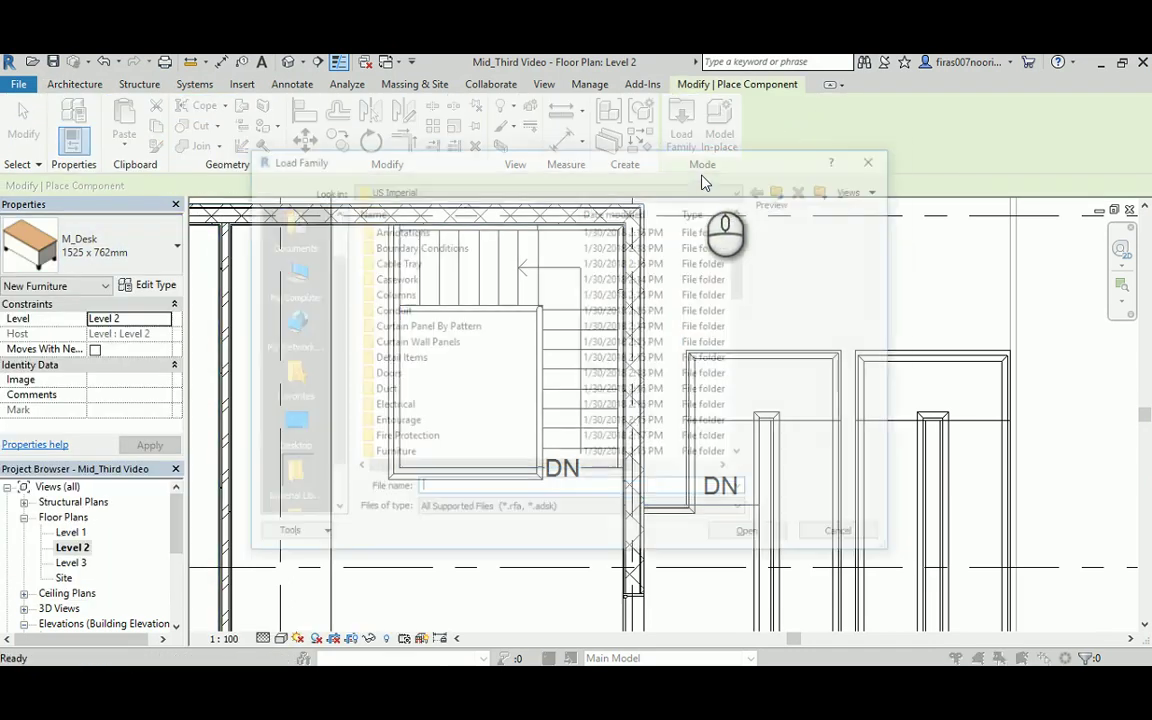
click(783, 188)
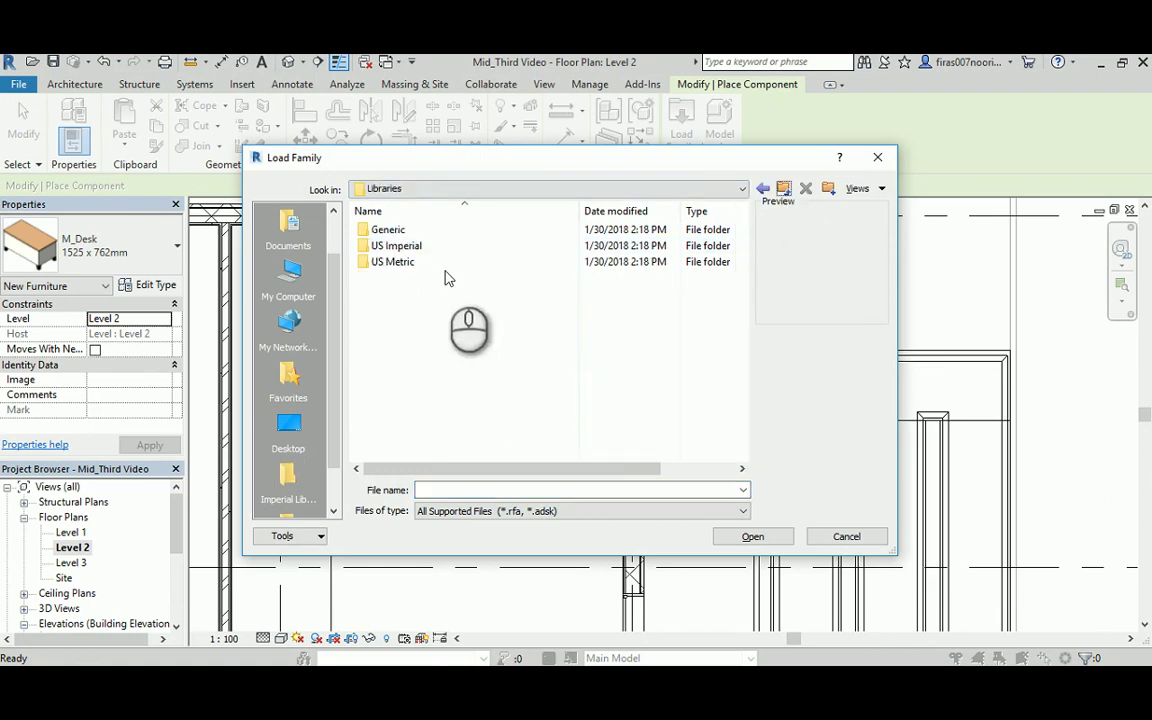
double_click(410, 265)
click(386, 377)
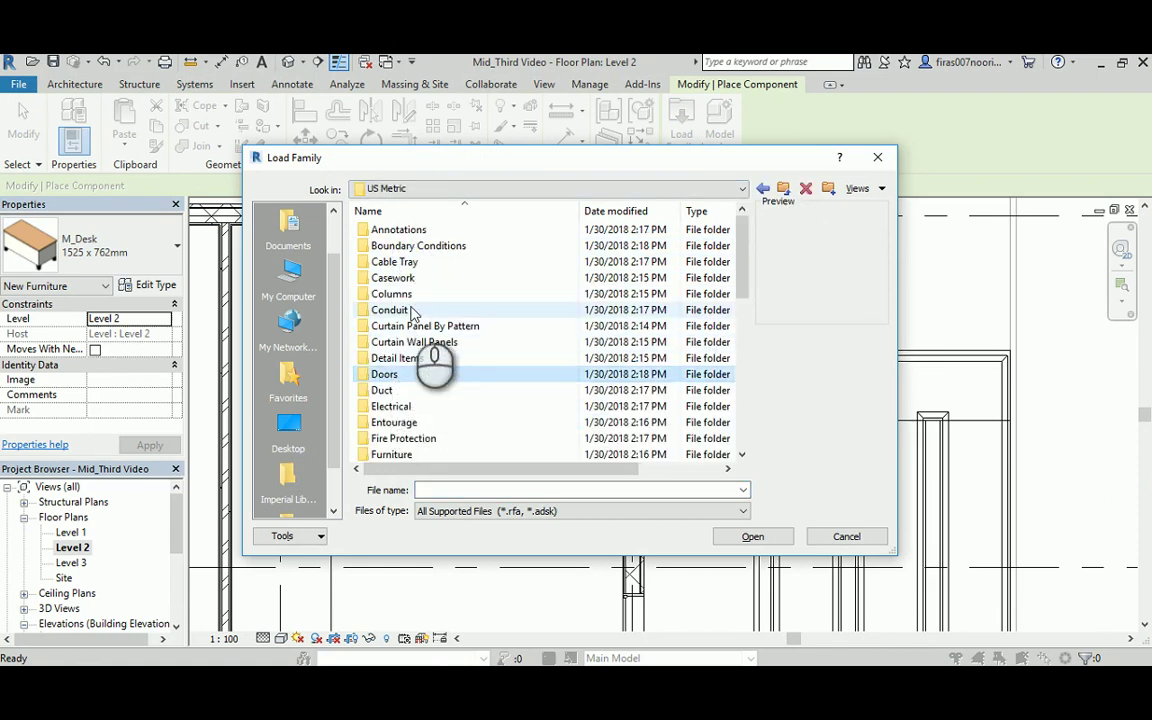
scroll(405, 370, down, 1)
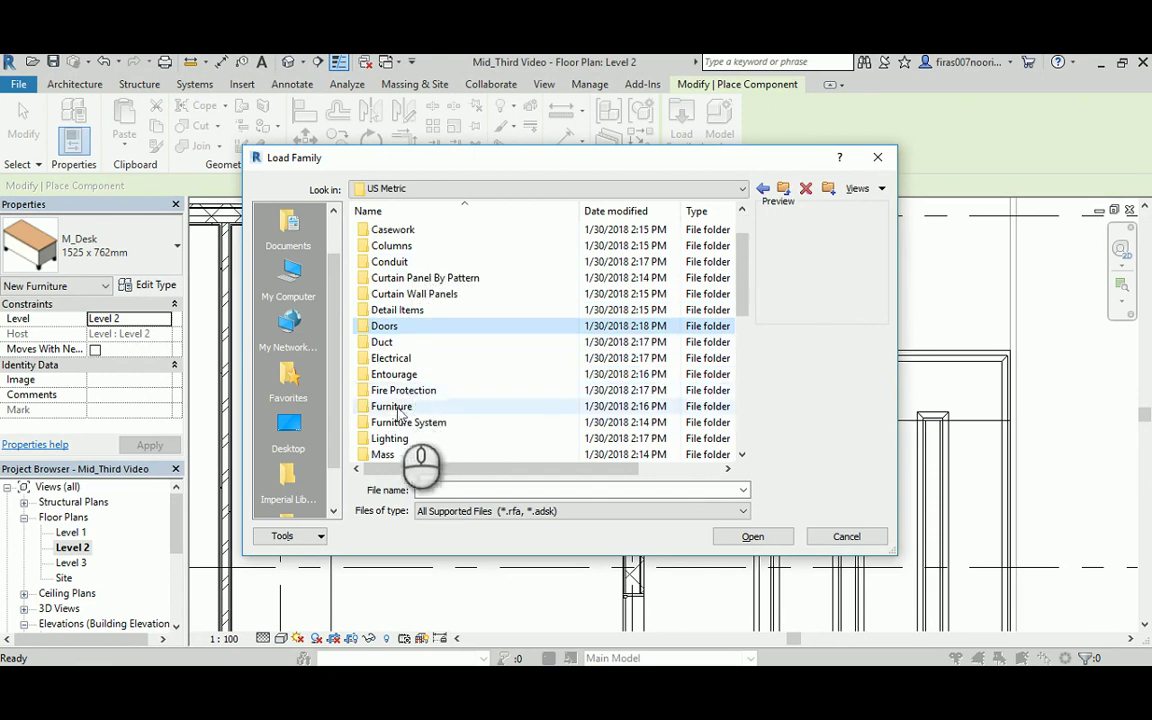
double_click(392, 405)
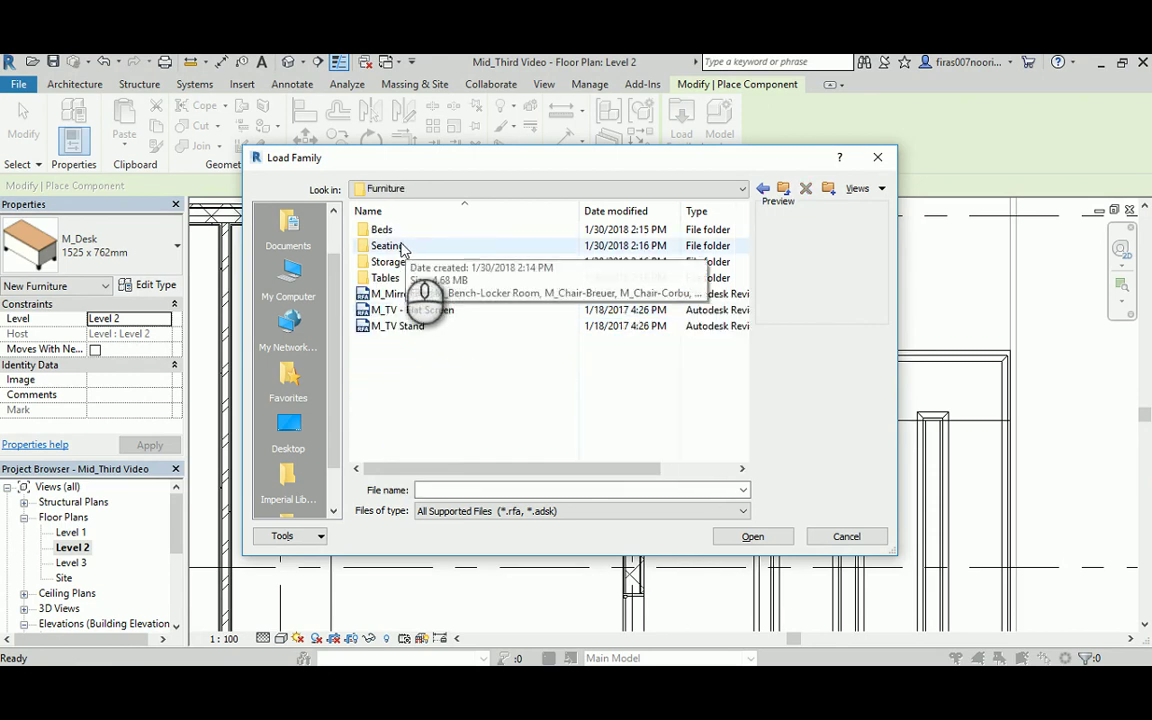
double_click(407, 248)
Preview the seating families and load M_Chair-Corbu into the project.
click(401, 247)
click(399, 231)
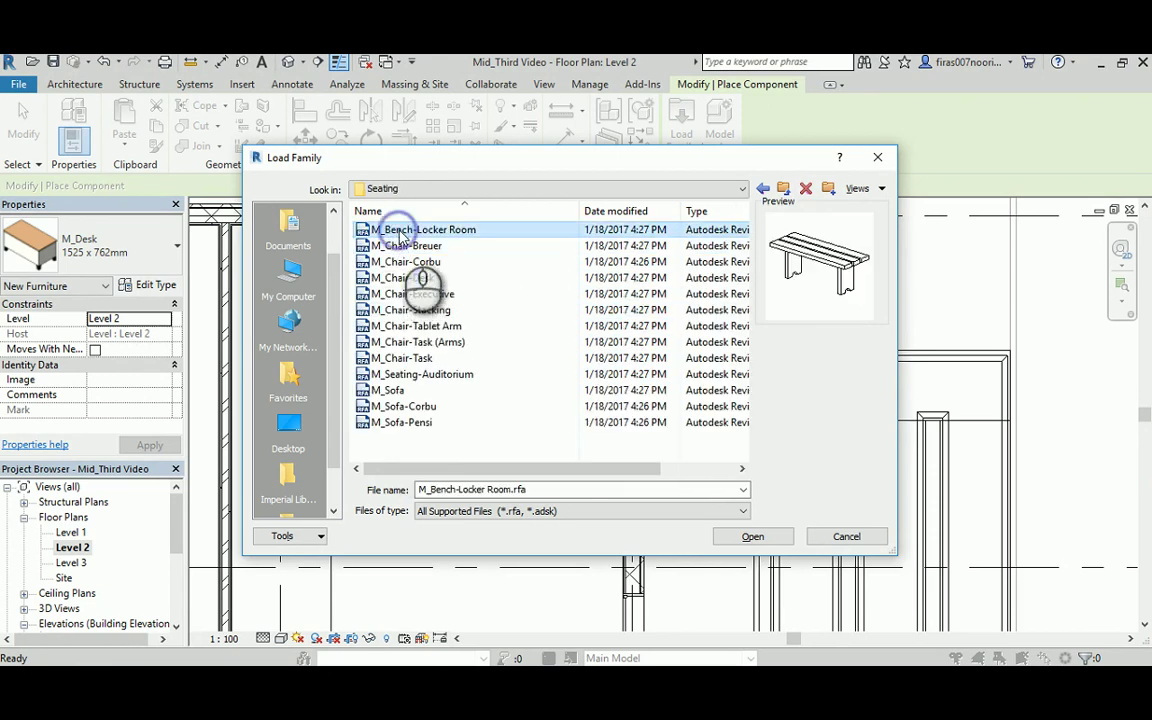
click(400, 277)
click(398, 265)
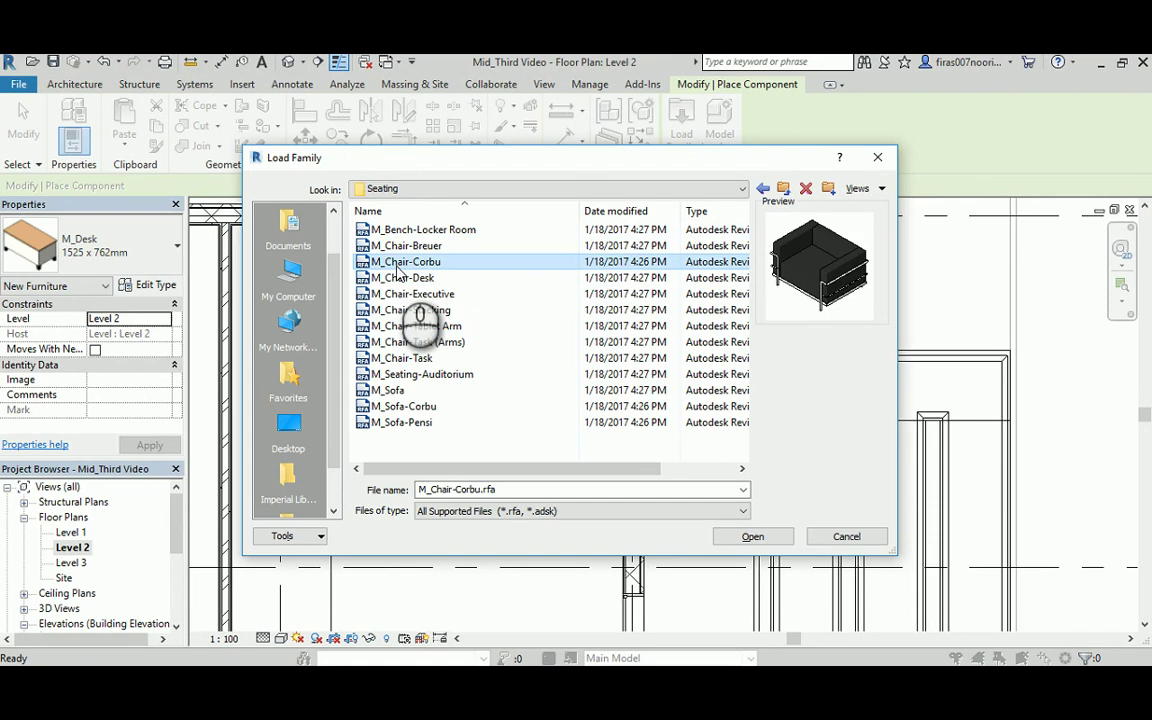
double_click(400, 262)
Place three M_Chair-Corbu chairs in the upper middle room: one near the top wall, one rotated beside the right wall, one facing the first.
scroll(522, 272, down, 4)
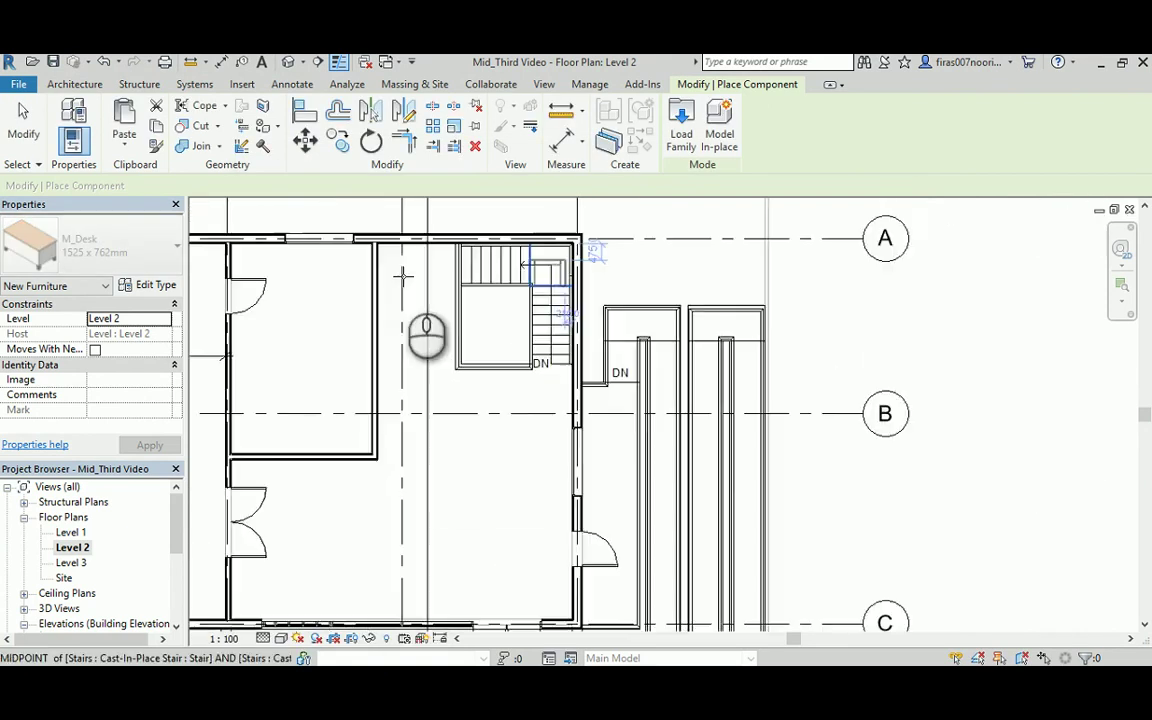
scroll(524, 291, up, 2)
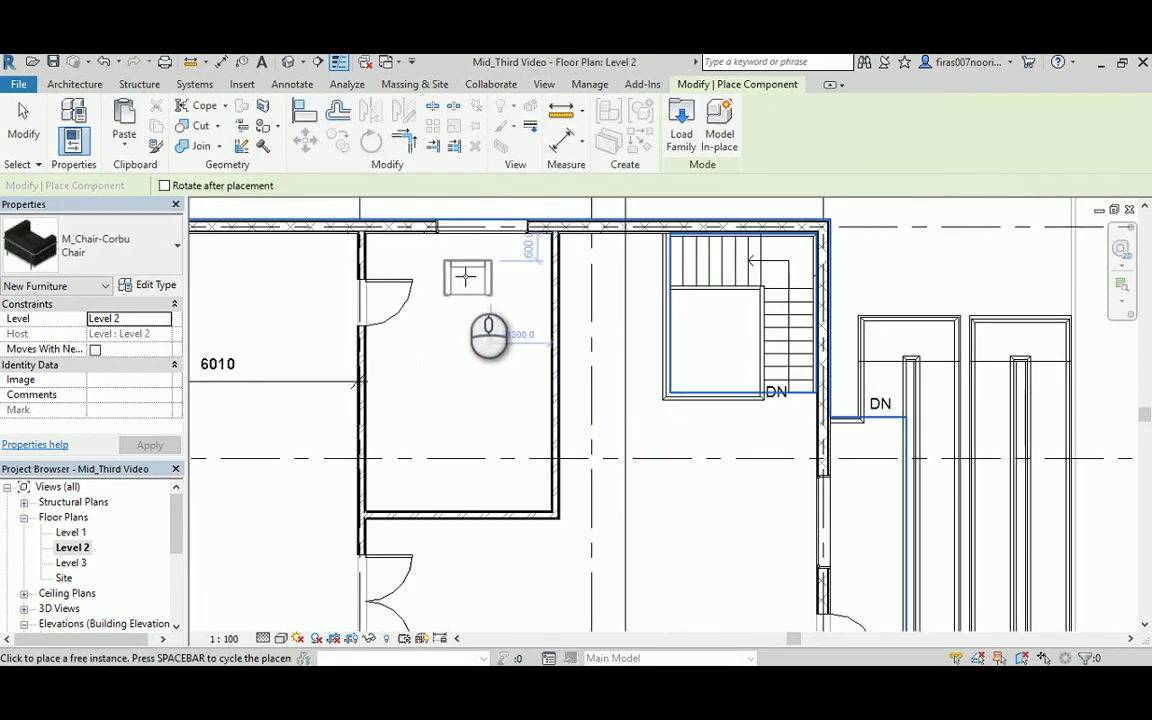
click(463, 273)
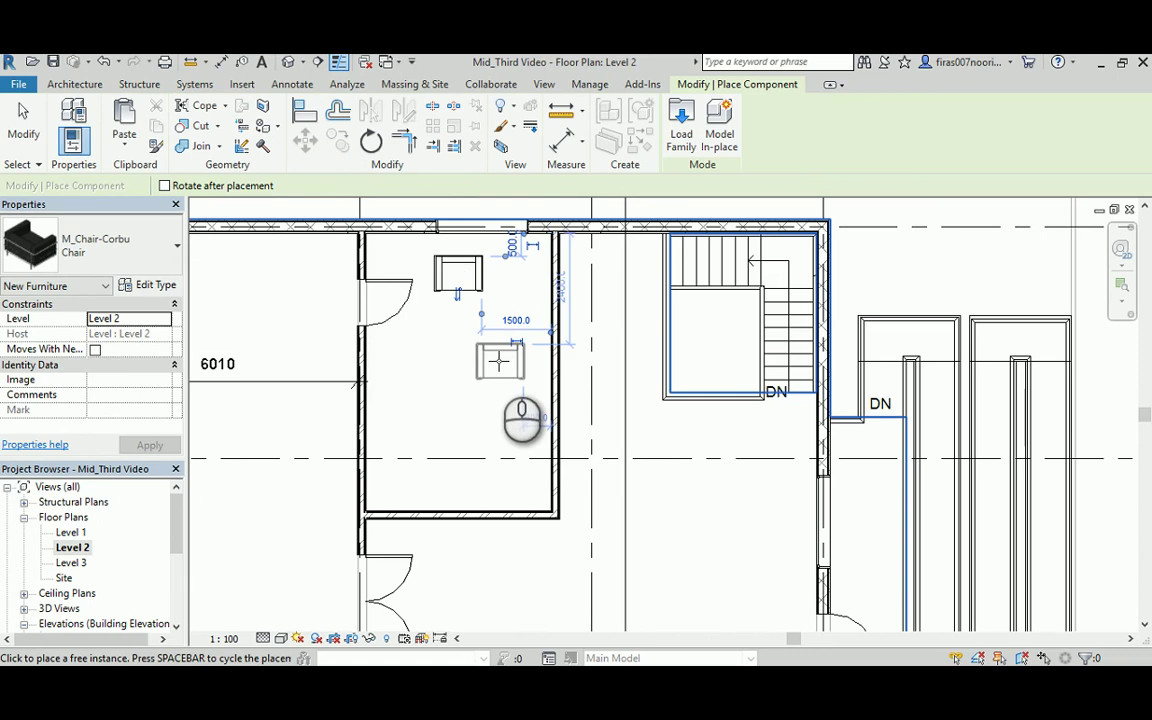
key(space)
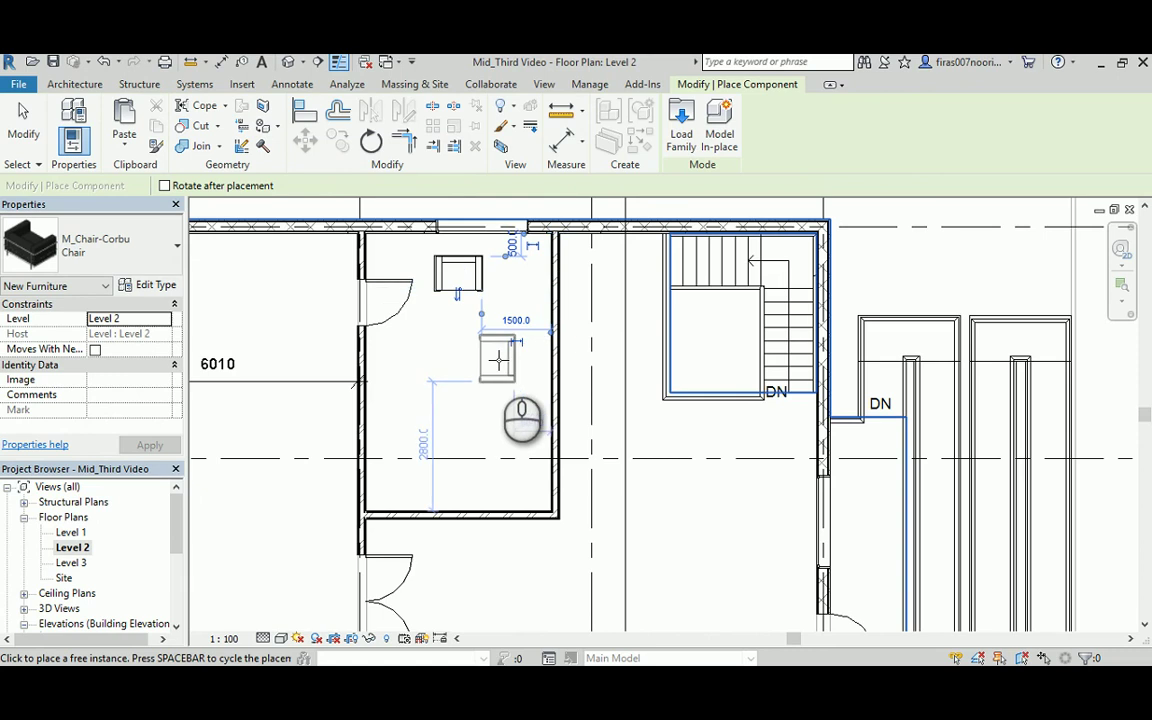
click(500, 370)
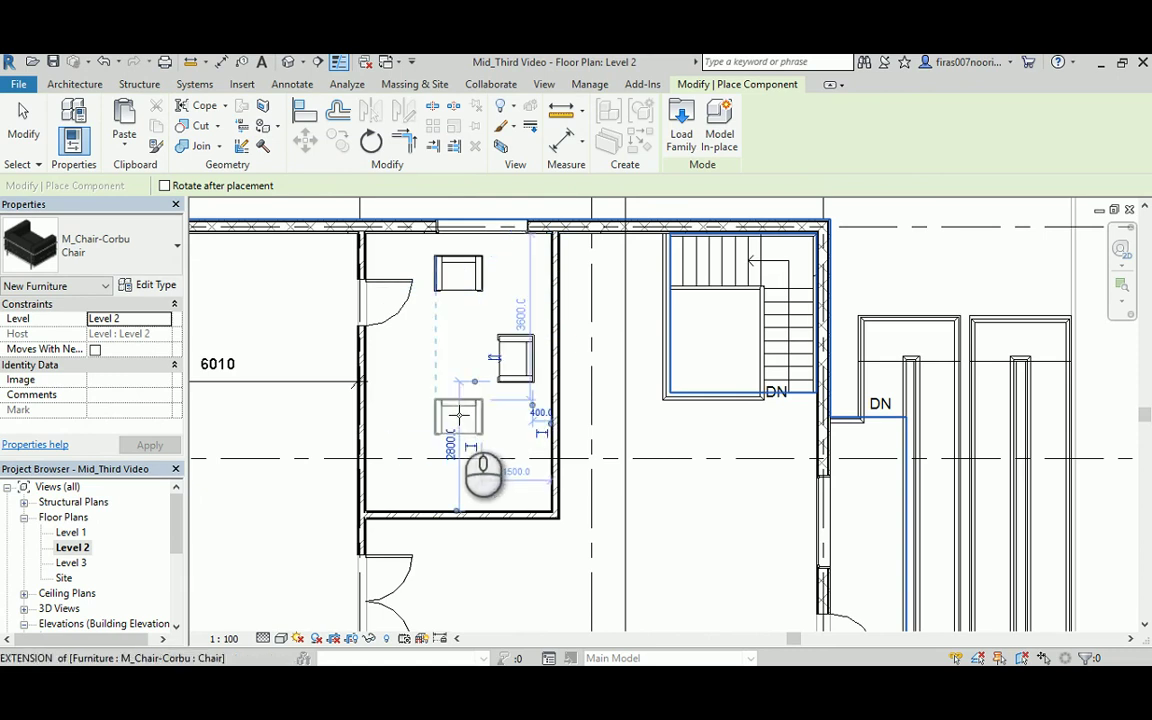
click(458, 415)
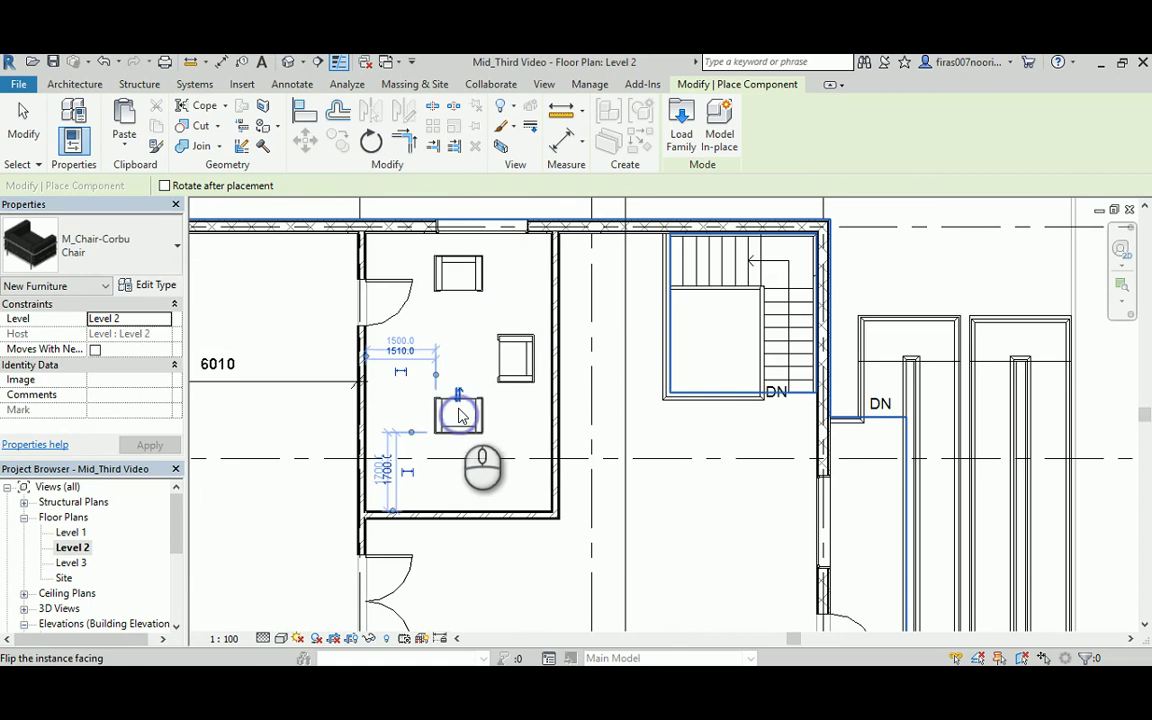
key(Escape)
key(Escape)
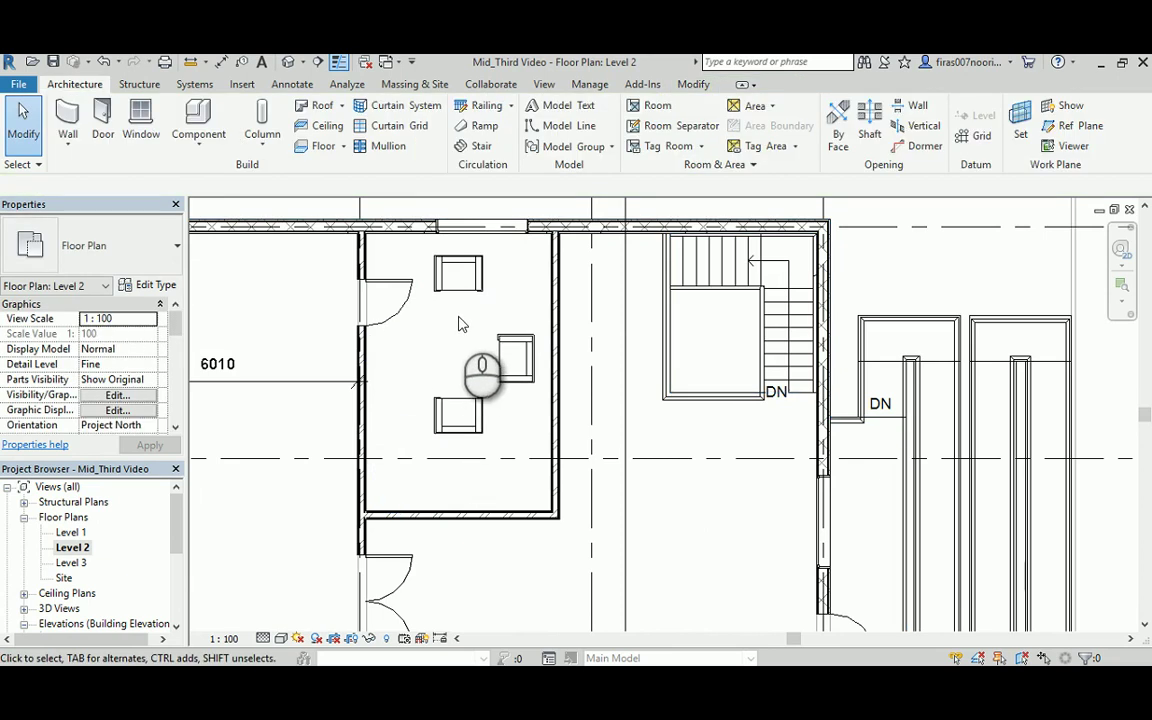
Check the furniture layout on the Level 2 reference slide, and compare it with the whole Level 2 floor plan in Revit.
key(alt+Tab)
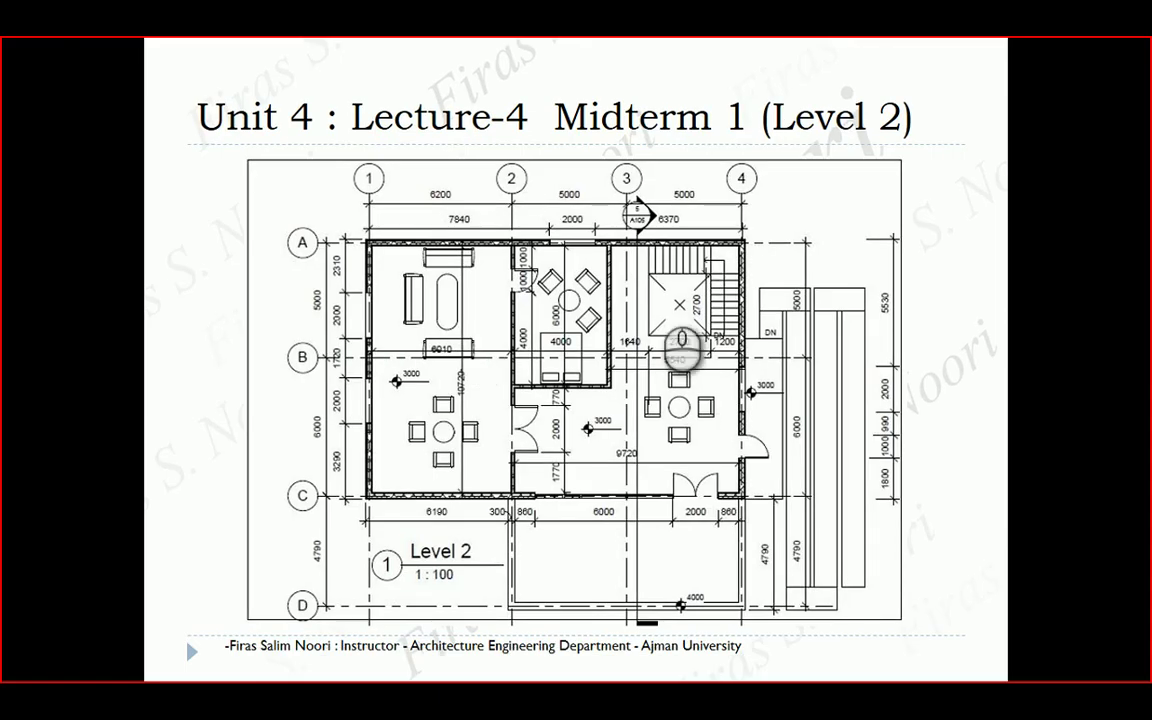
key(alt+Tab)
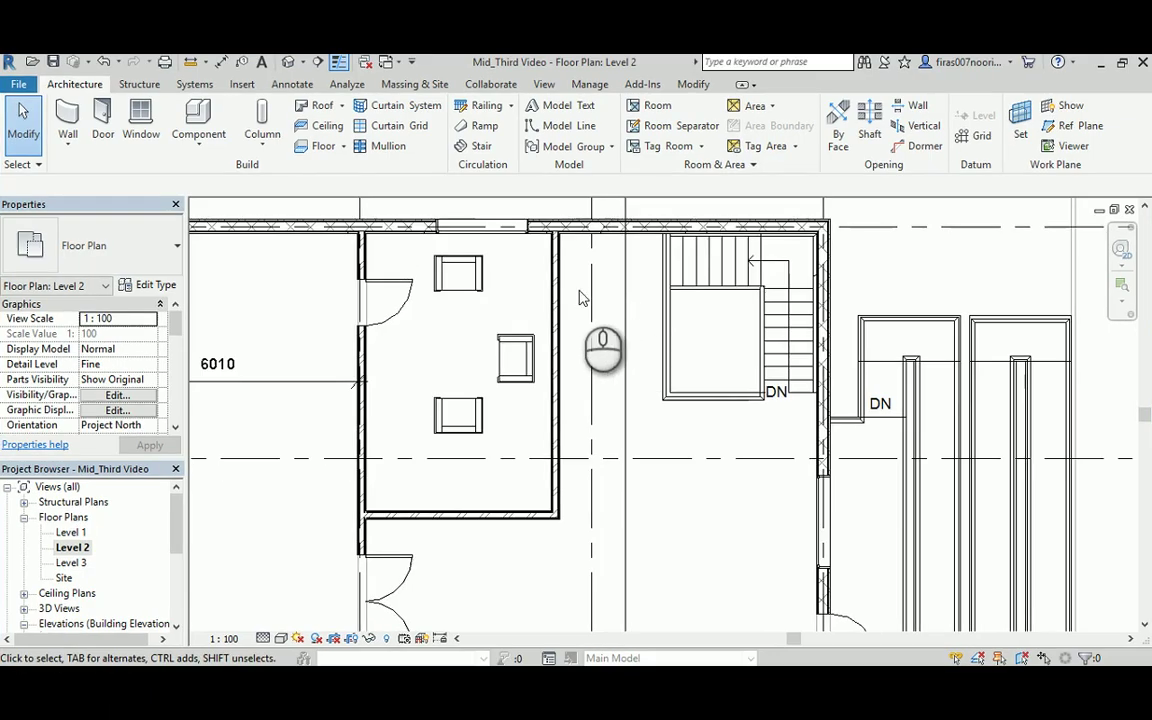
scroll(556, 290, down, 1)
scroll(553, 300, down, 1)
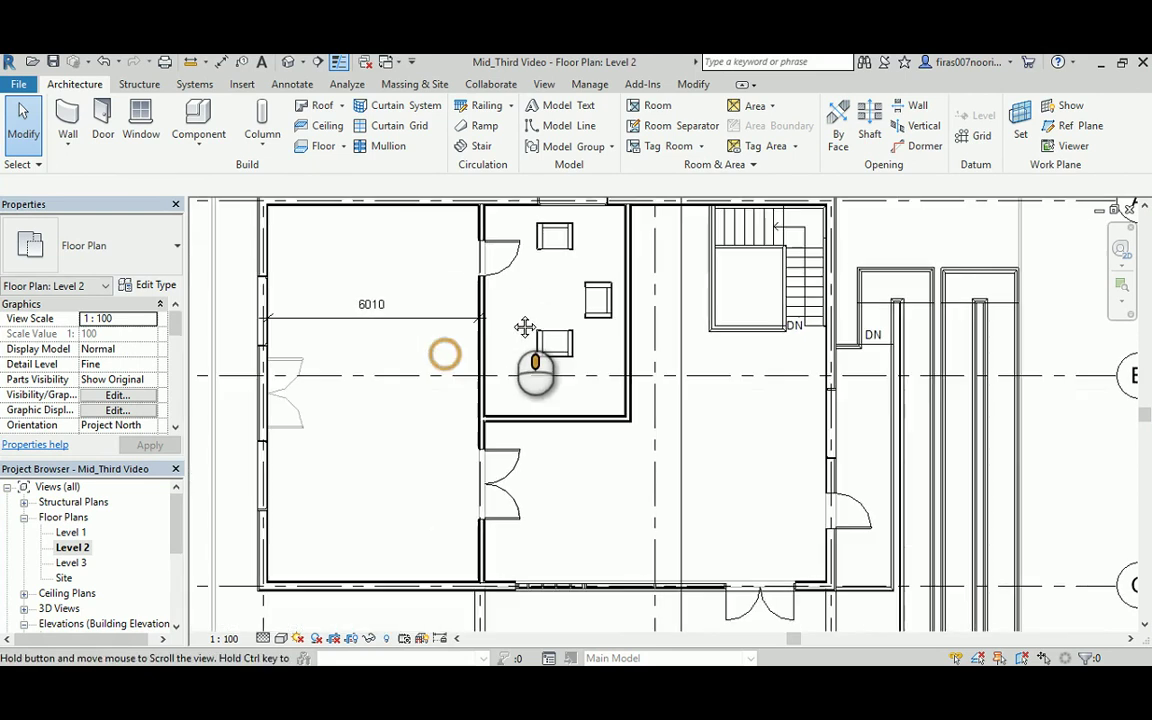
scroll(548, 303, down, 1)
scroll(545, 303, down, 1)
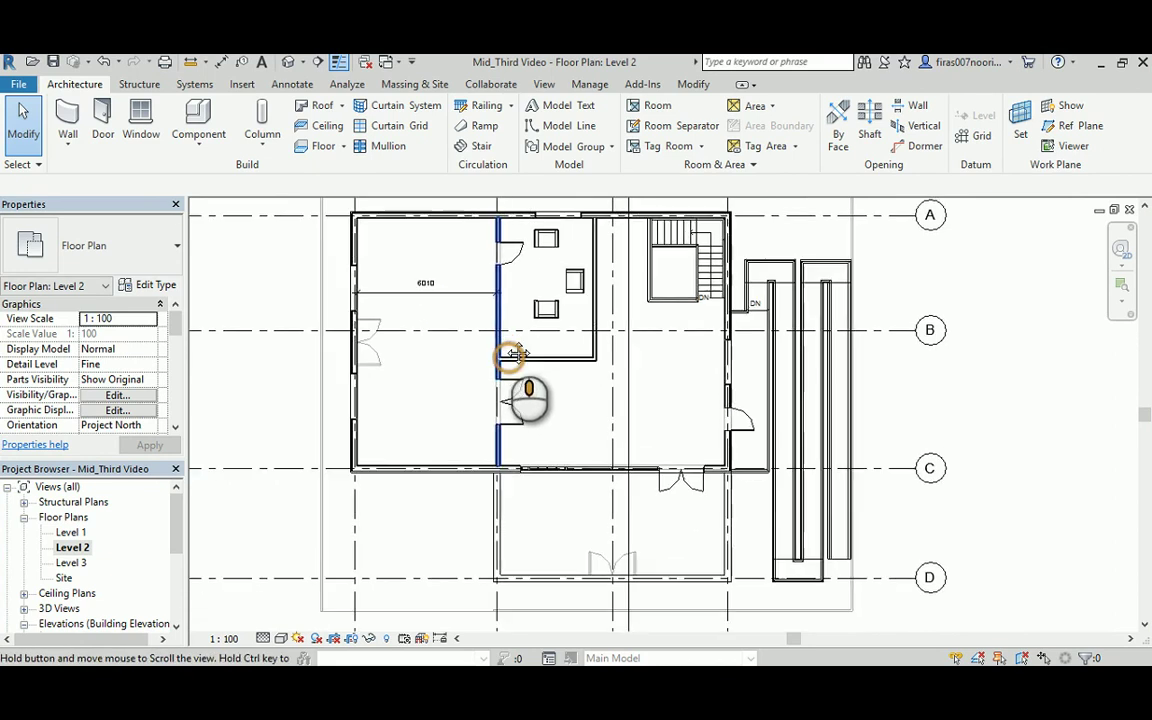
scroll(507, 348, down, 1)
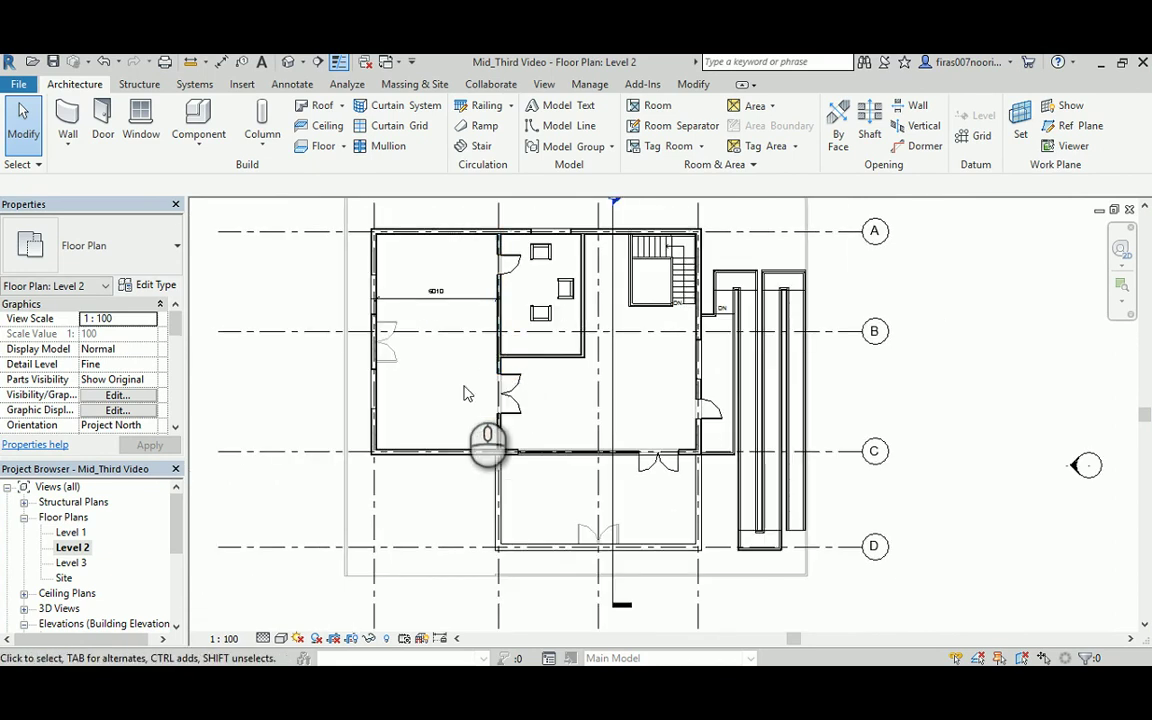
middle_drag(462, 392, 476, 409)
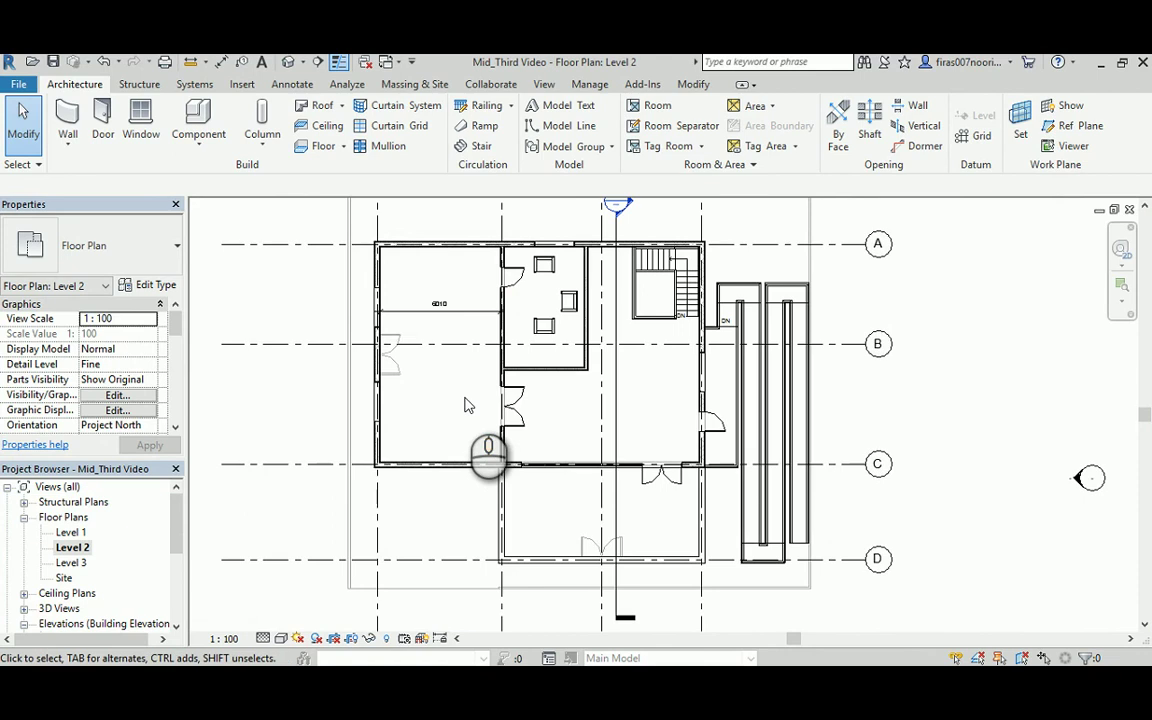